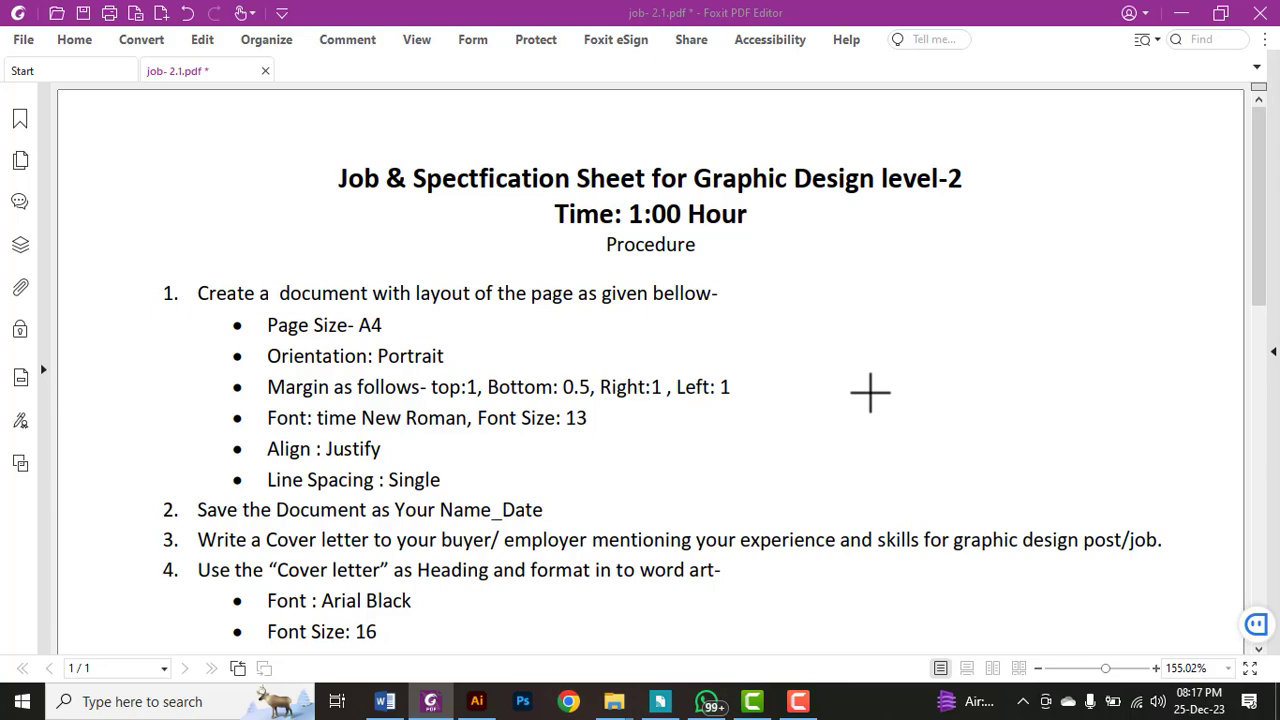
Step: Scroll through the specification sheet and try a red box on line 3, then delete it
scroll(870, 392, down, 3)
scroll(870, 392, down, 3)
scroll(870, 392, down, 2)
scroll(870, 392, down, 3)
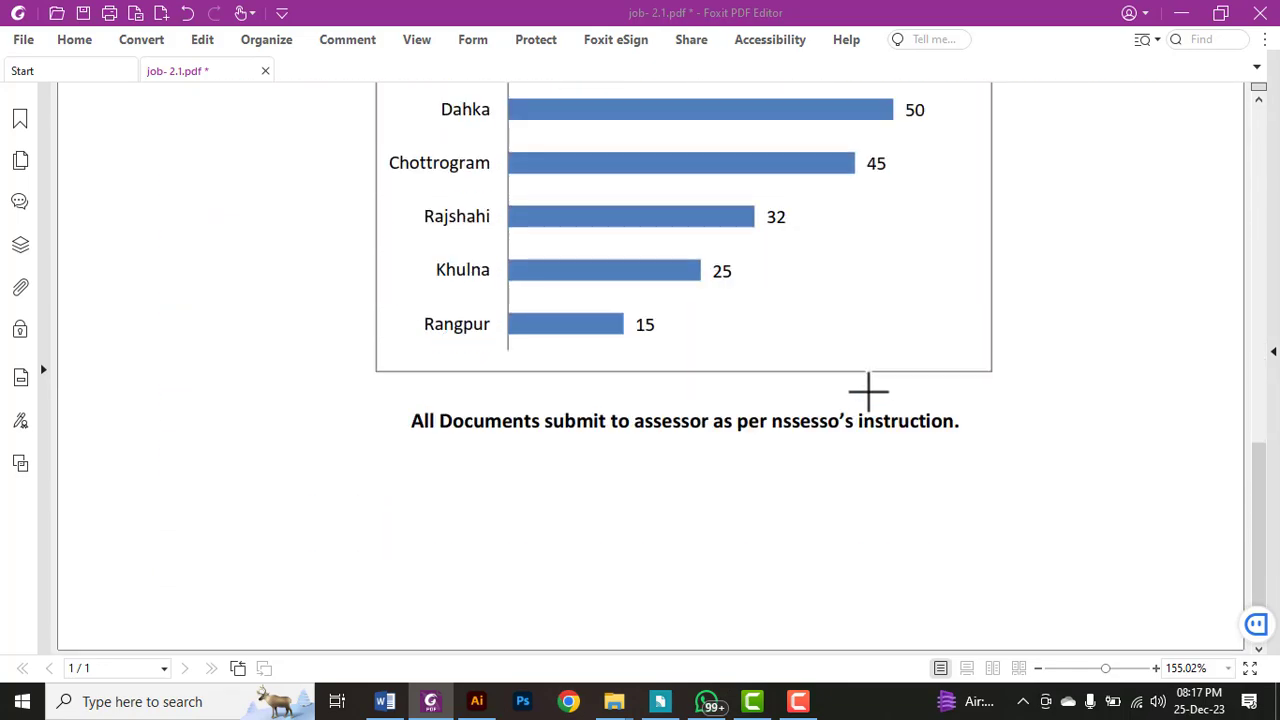
scroll(870, 392, up, 3)
scroll(870, 392, up, 4)
scroll(870, 392, up, 2)
scroll(870, 392, down, 2)
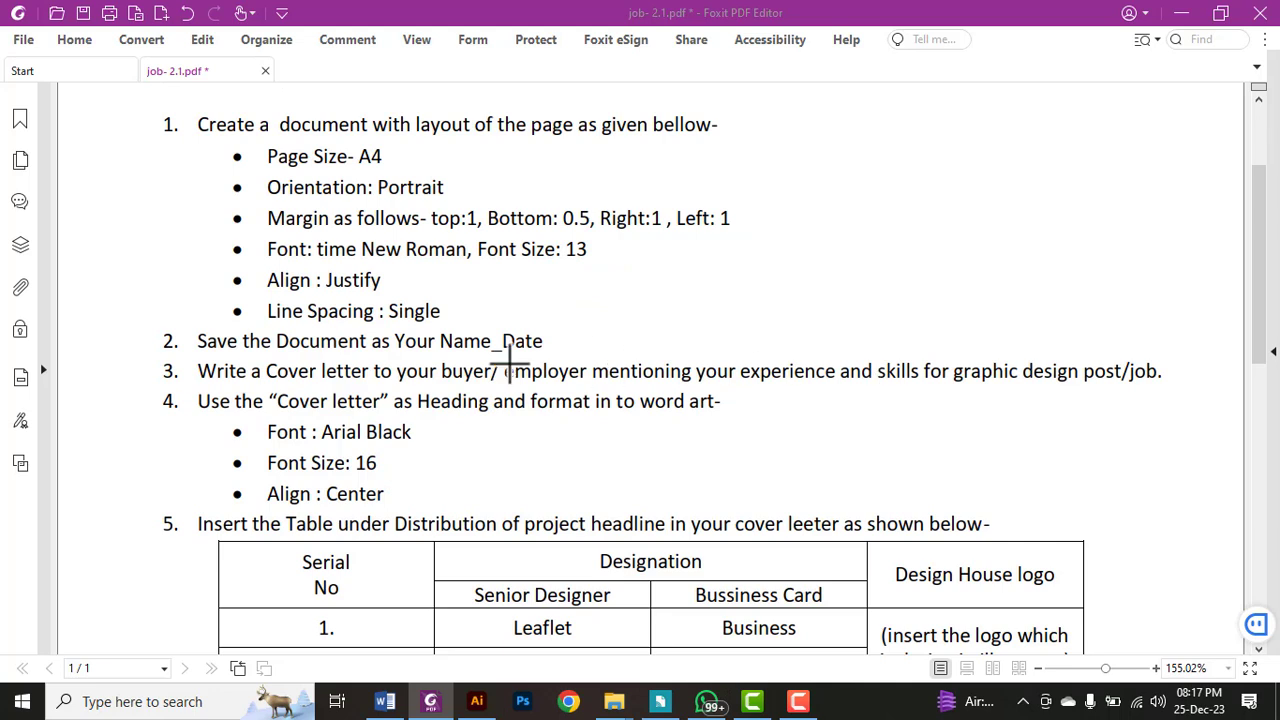
mouse_move(151, 352)
mouse_down()
mouse_move(1240, 383)
mouse_move(1228, 393)
mouse_up()
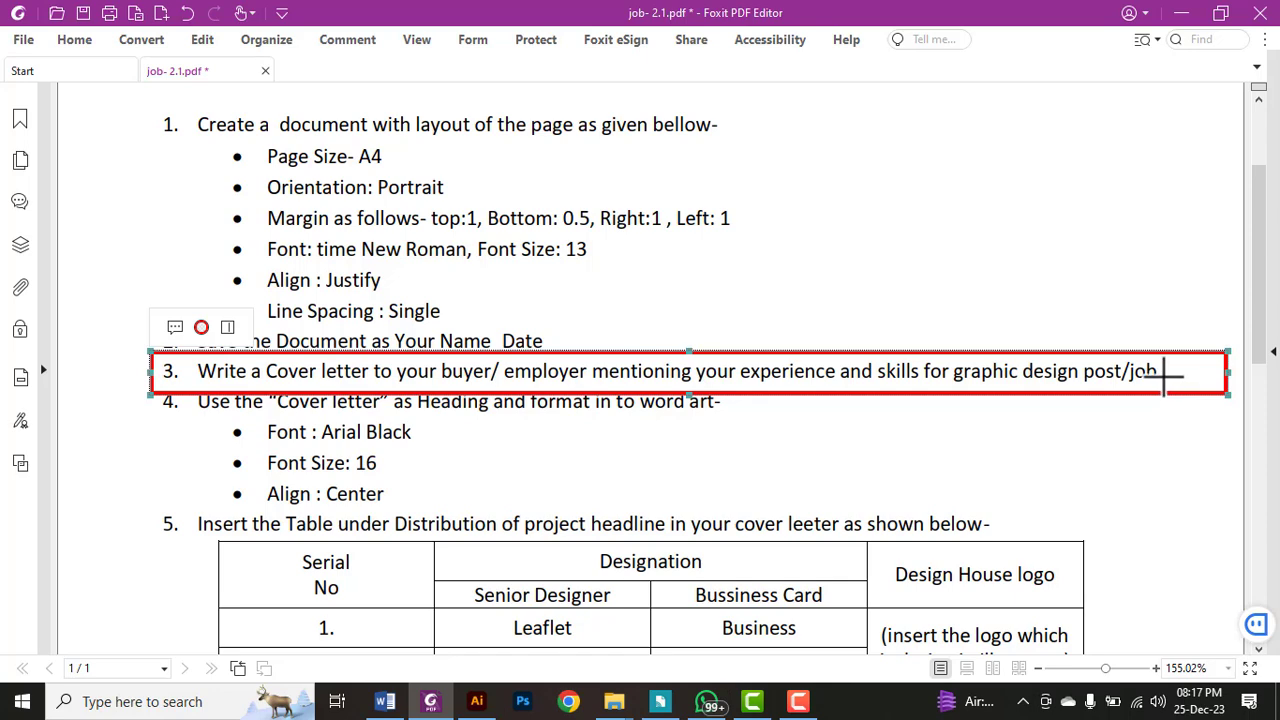
key(Delete)
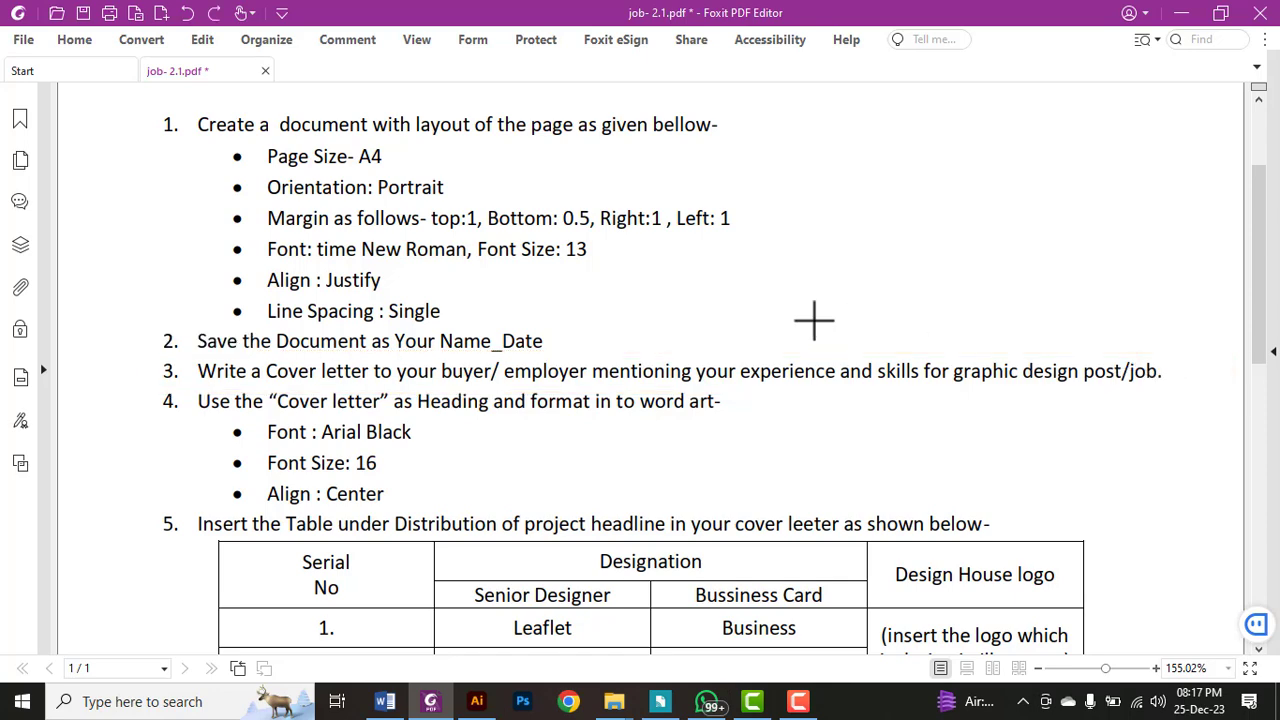
Step: Try red boxes on the time heading, item 1 and the layout bullets, removing each
scroll(497, 352, up, 3)
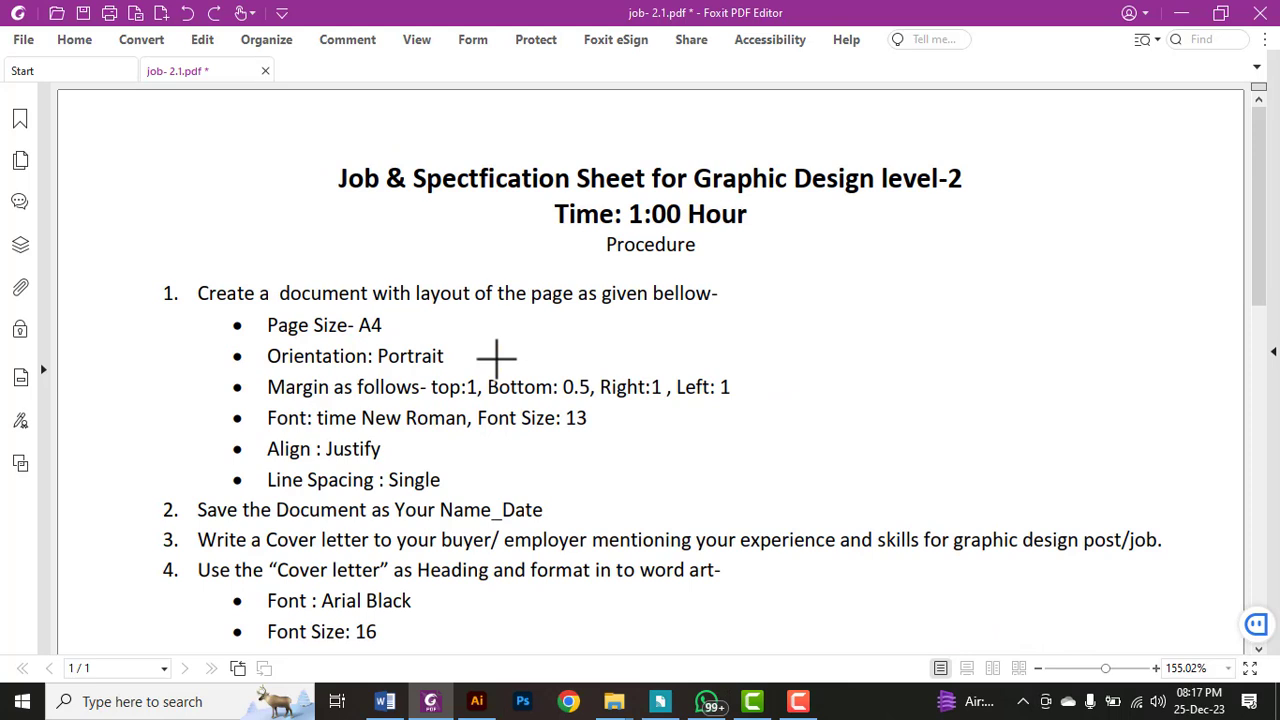
drag(543, 194, 793, 240)
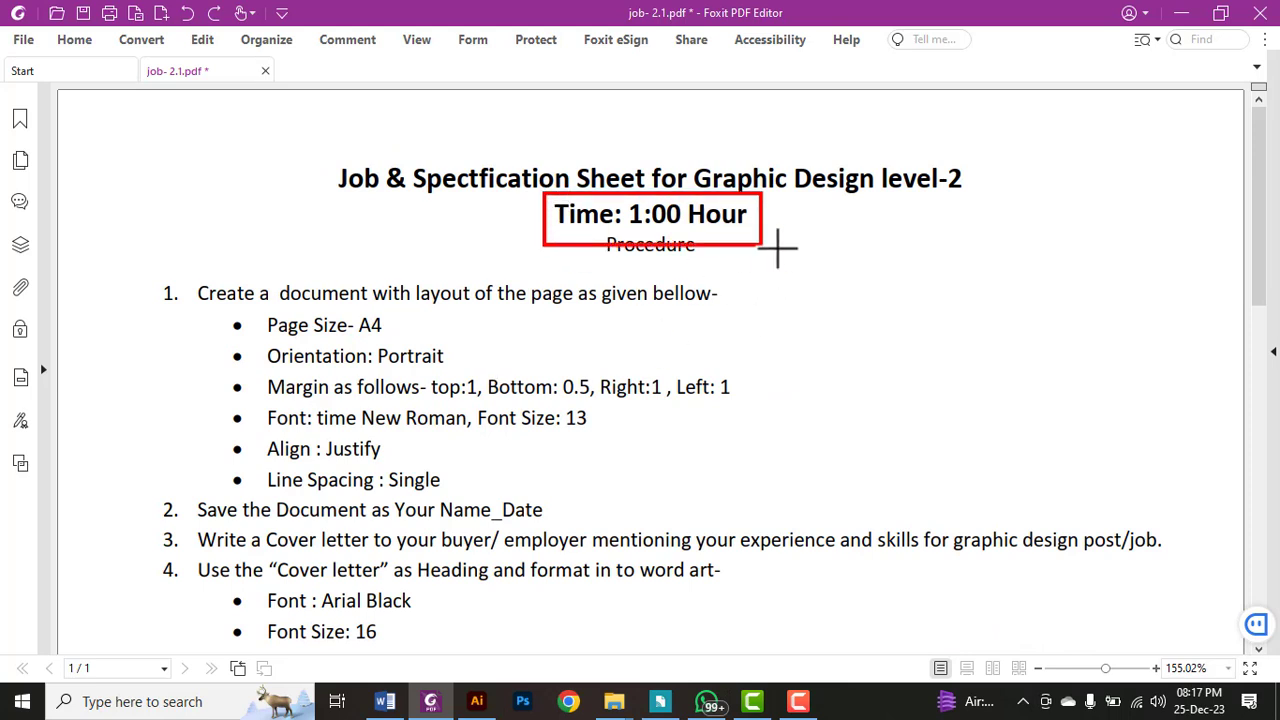
key(ctrl+z)
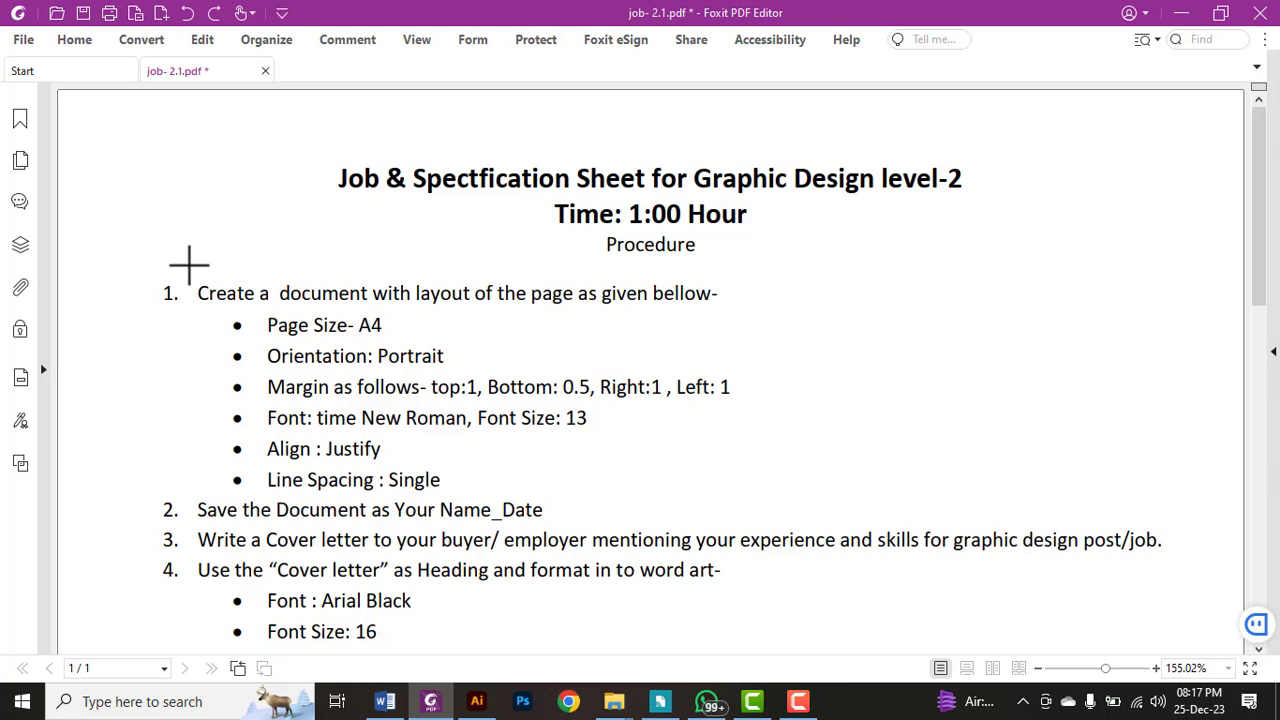
mouse_move(128, 266)
mouse_down()
mouse_move(590, 326)
mouse_move(918, 320)
mouse_up()
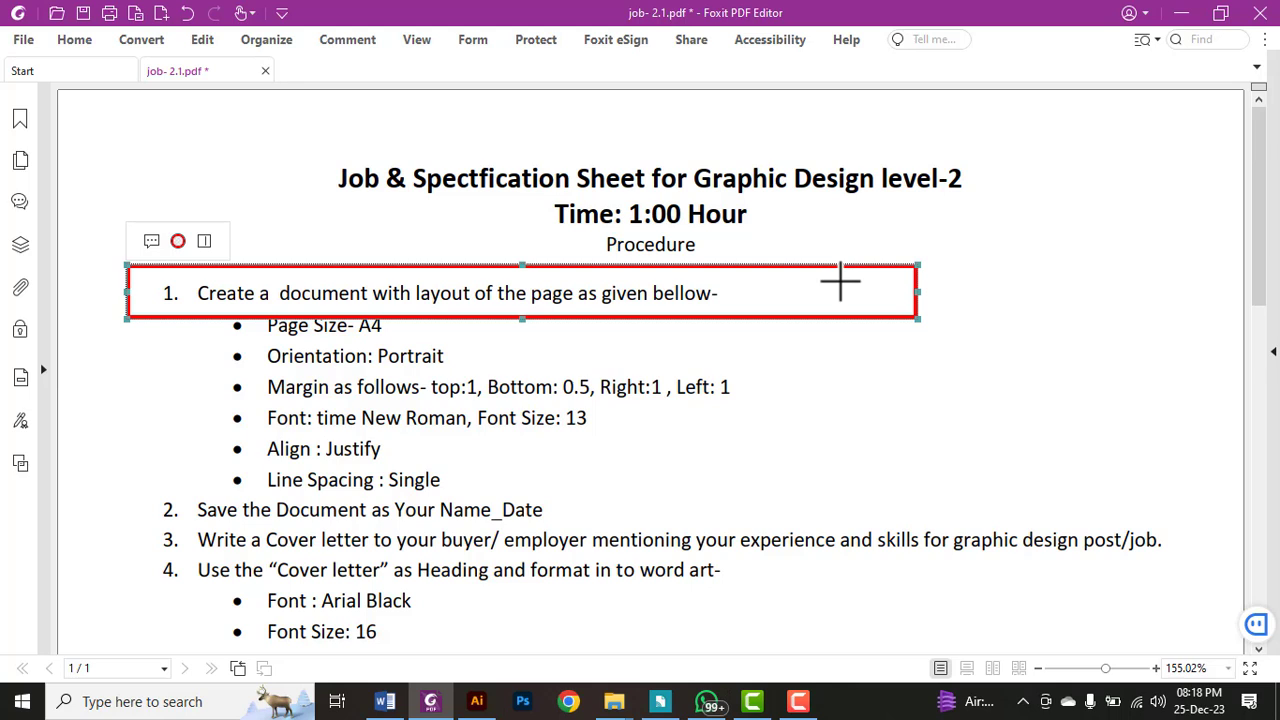
key(Delete)
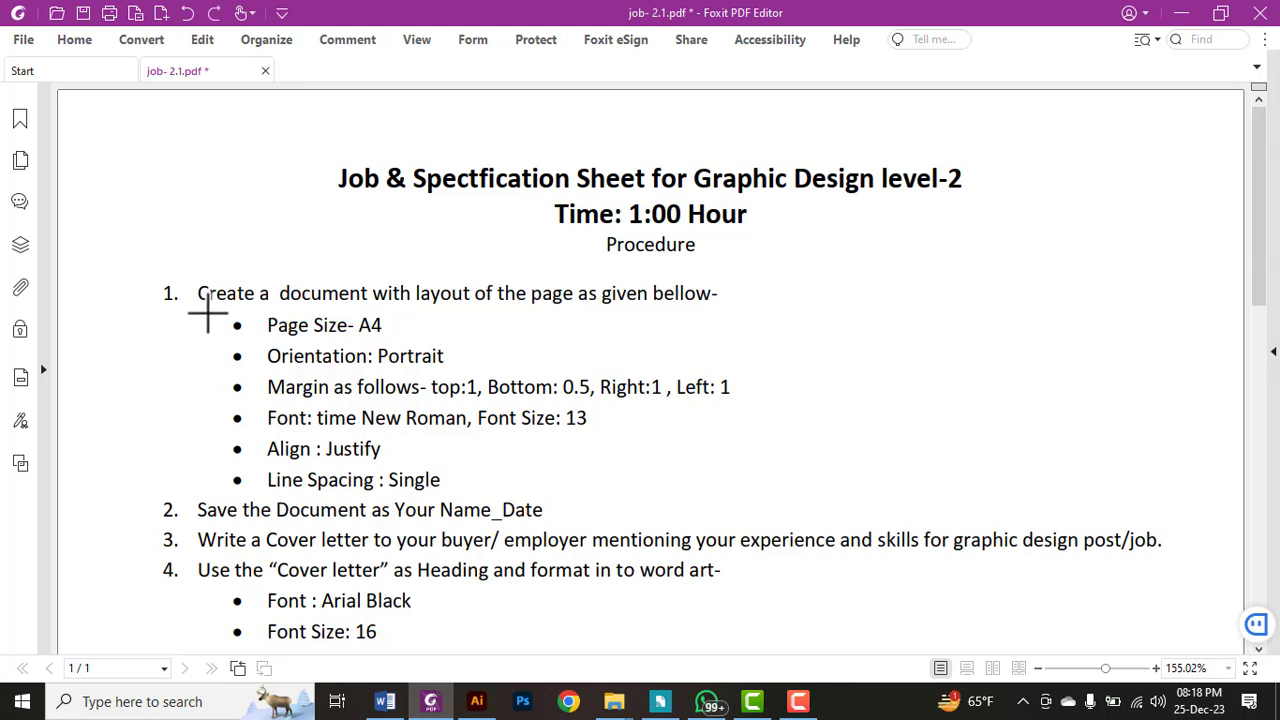
mouse_move(213, 312)
mouse_down()
mouse_move(610, 481)
mouse_move(884, 497)
mouse_up()
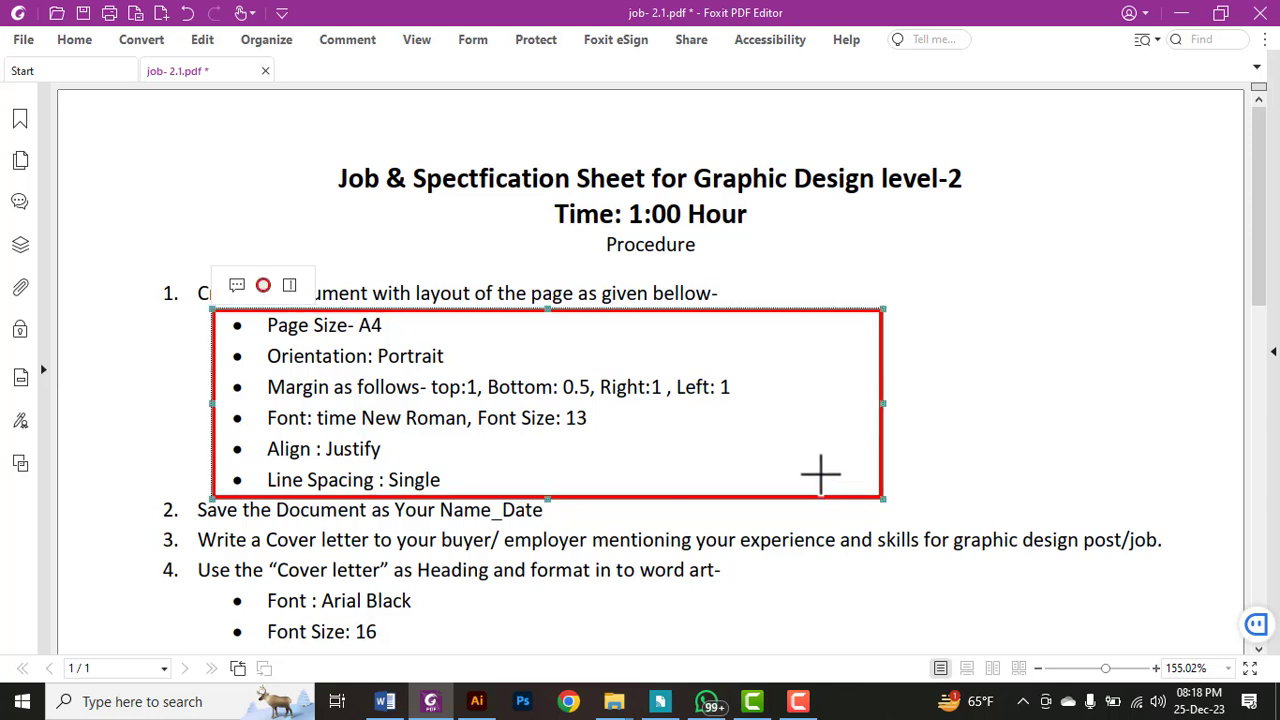
key(Delete)
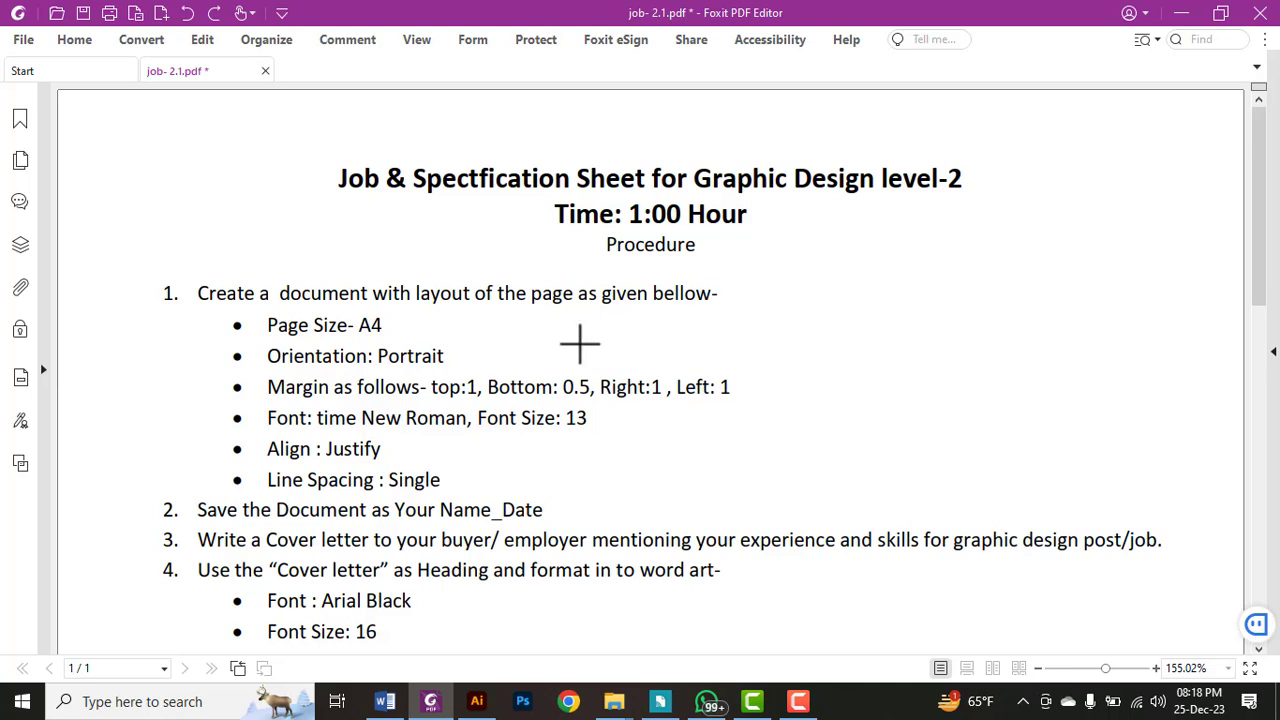
Step: Box the Page Size A4, Orientation and Margin lines in red, then switch to Word
click(385, 701)
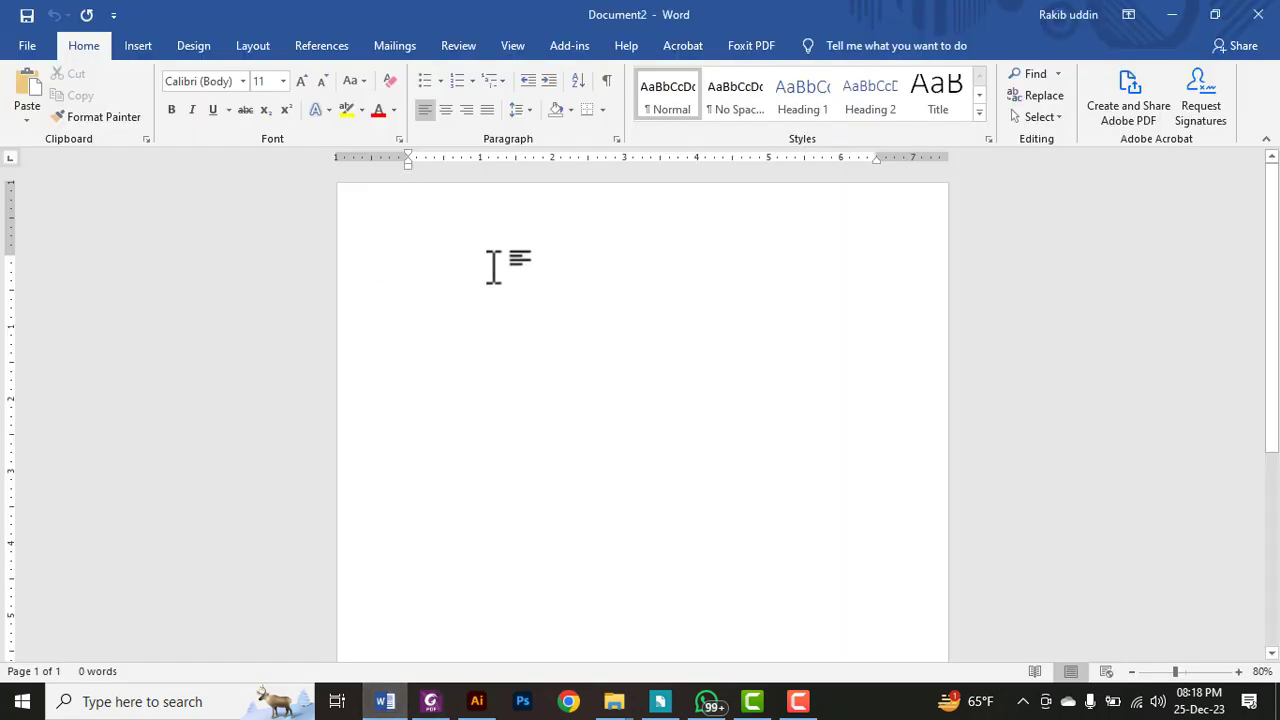
key(alt+Tab)
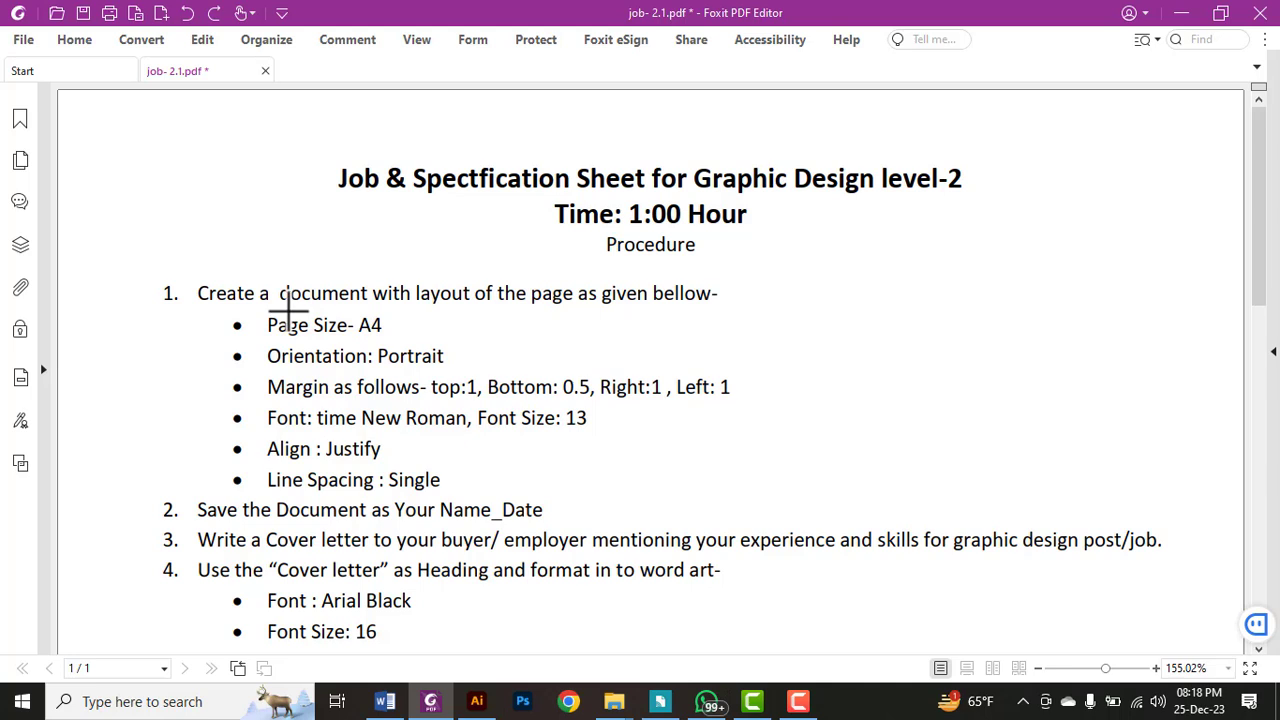
scroll(289, 313, down, 1)
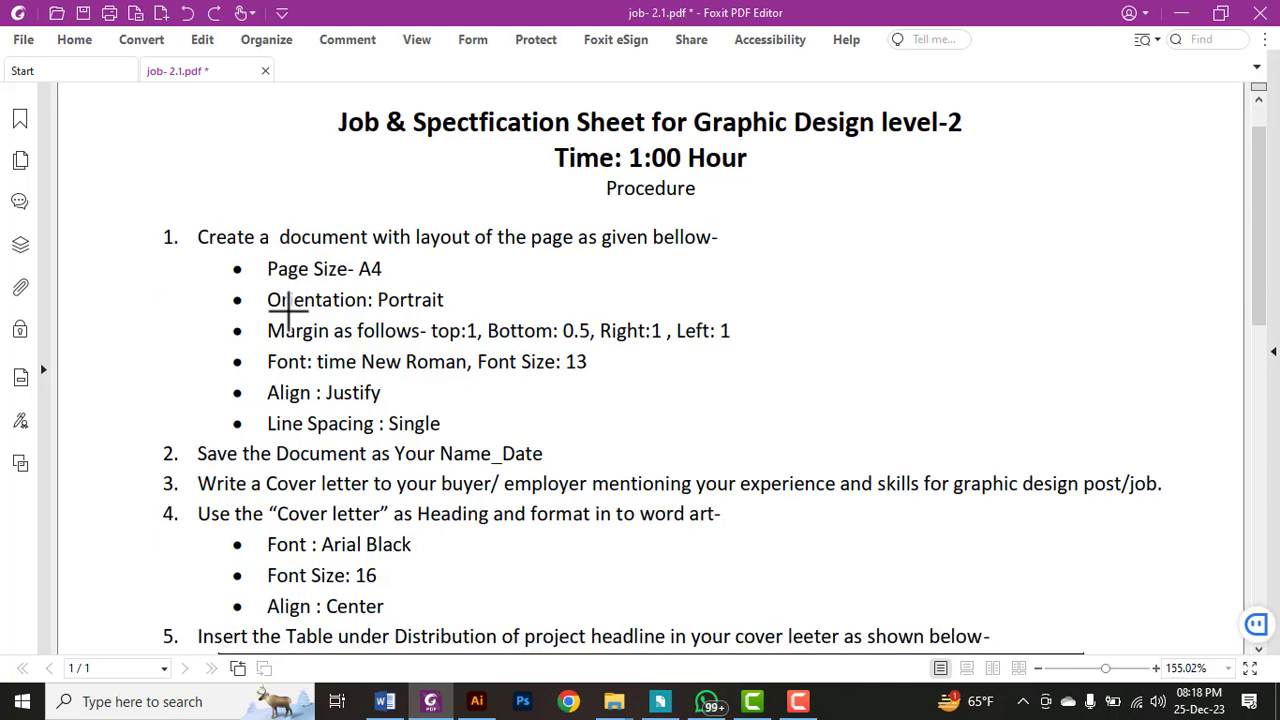
drag(246, 244, 476, 318)
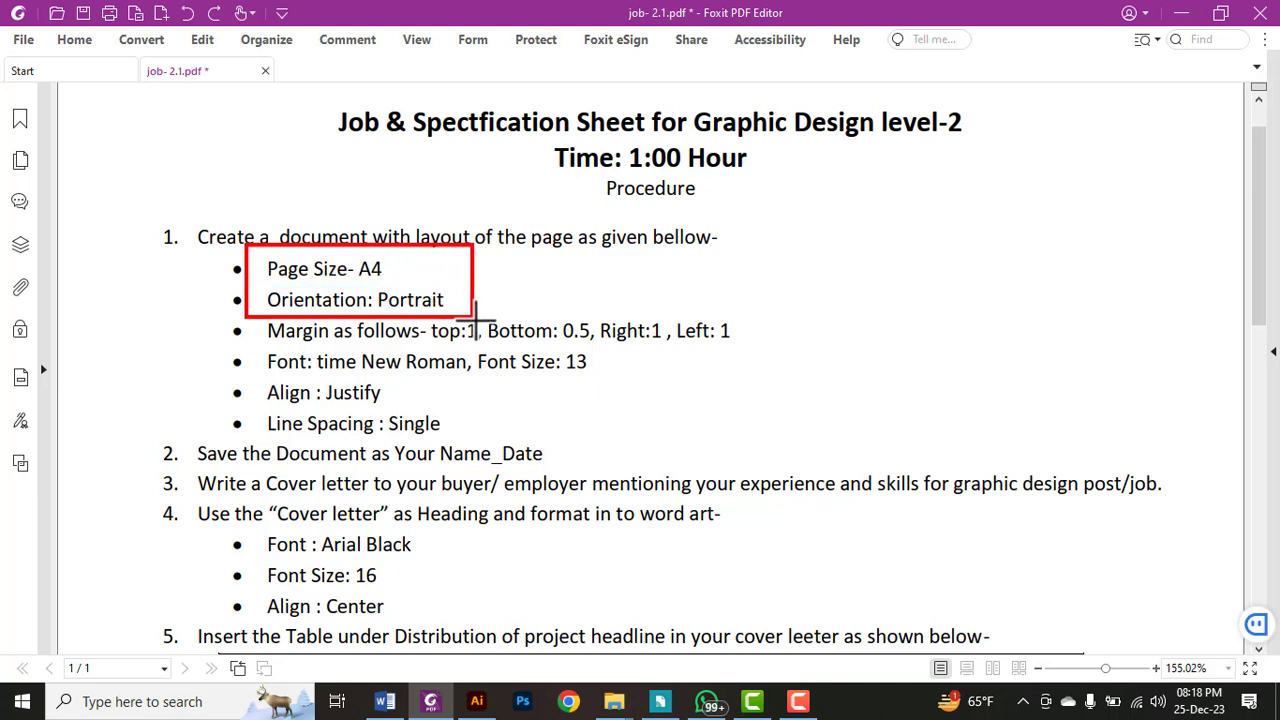
drag(476, 318, 812, 356)
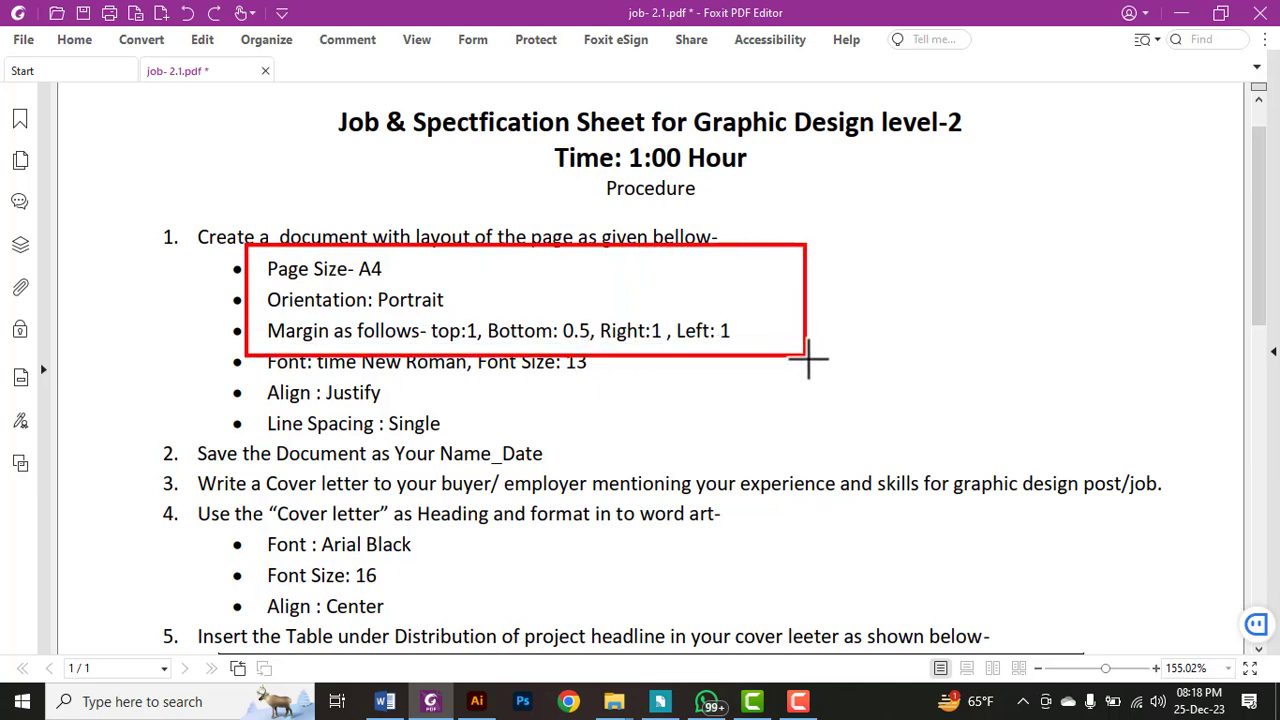
drag(812, 356, 814, 355)
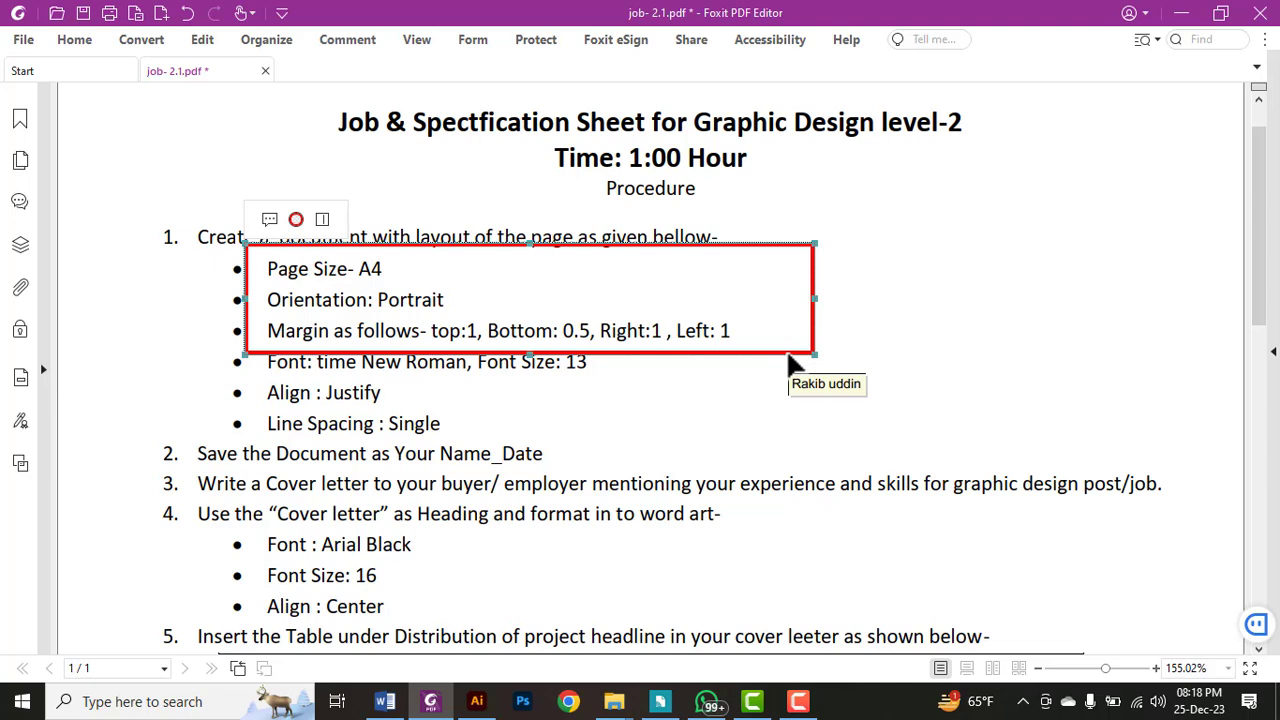
key(alt+Tab)
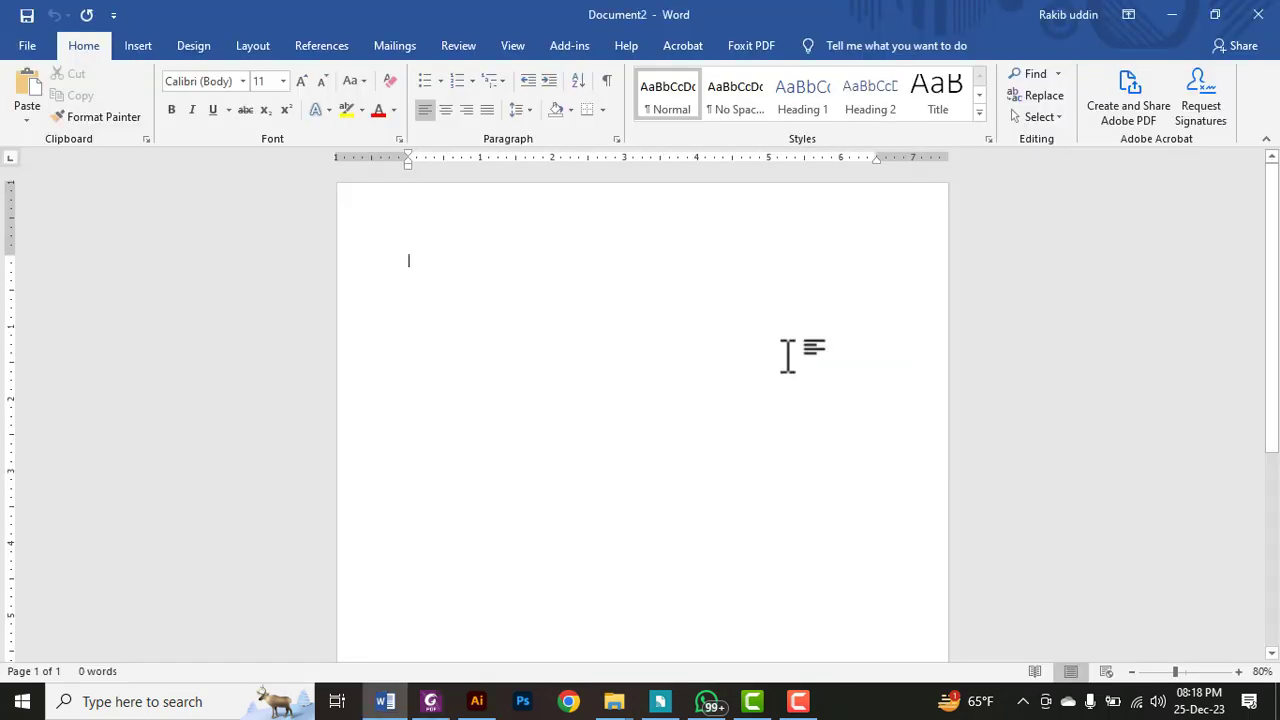
Step: Set the page size to A4 and the orientation to portrait
click(262, 47)
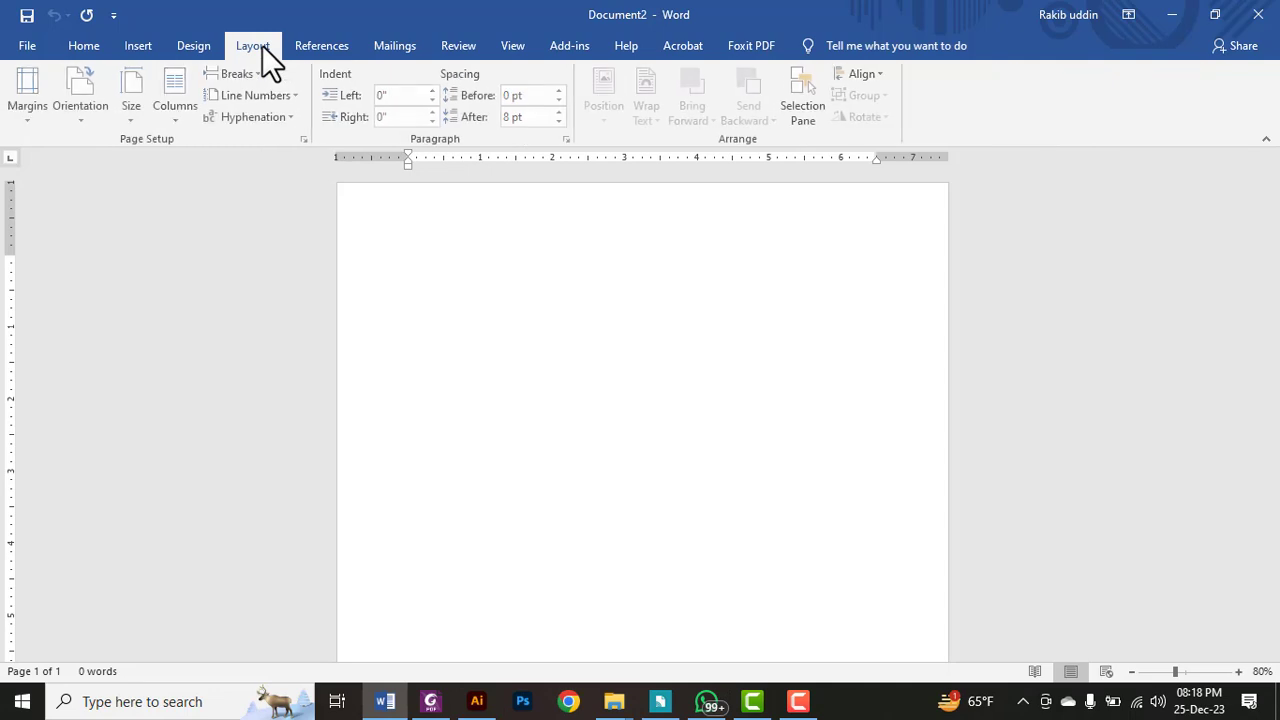
click(133, 121)
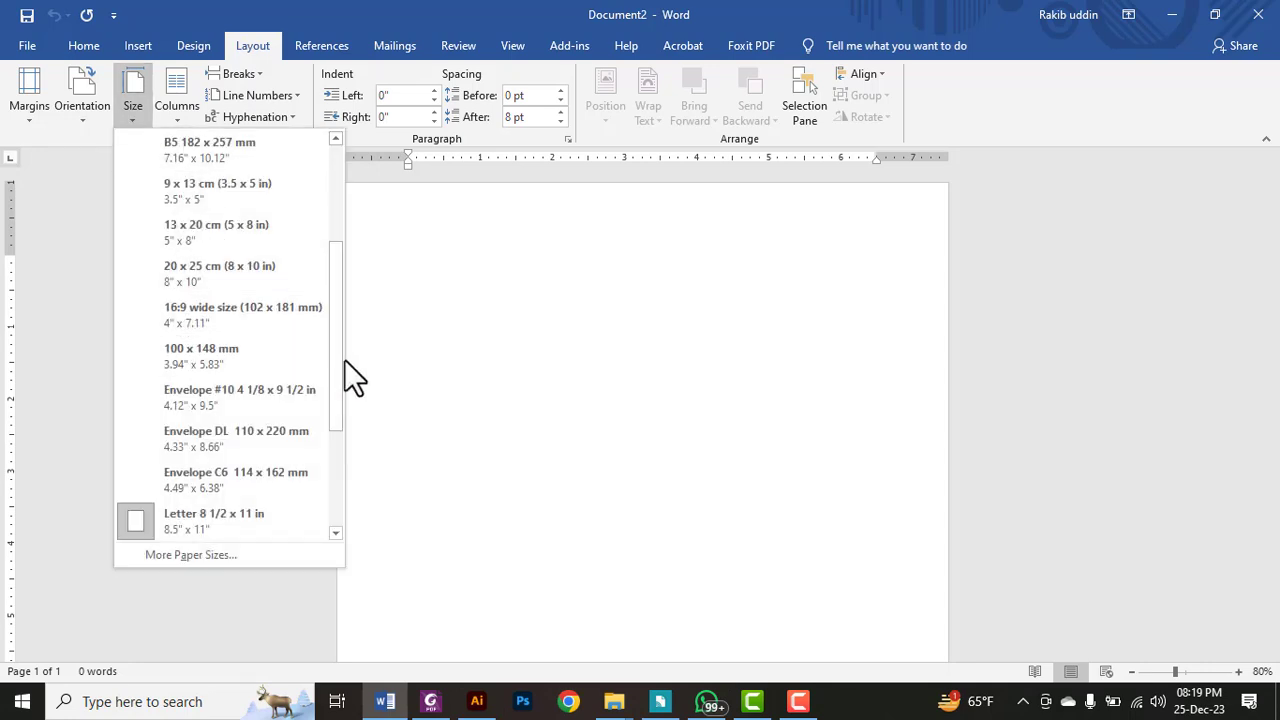
drag(338, 354, 318, 207)
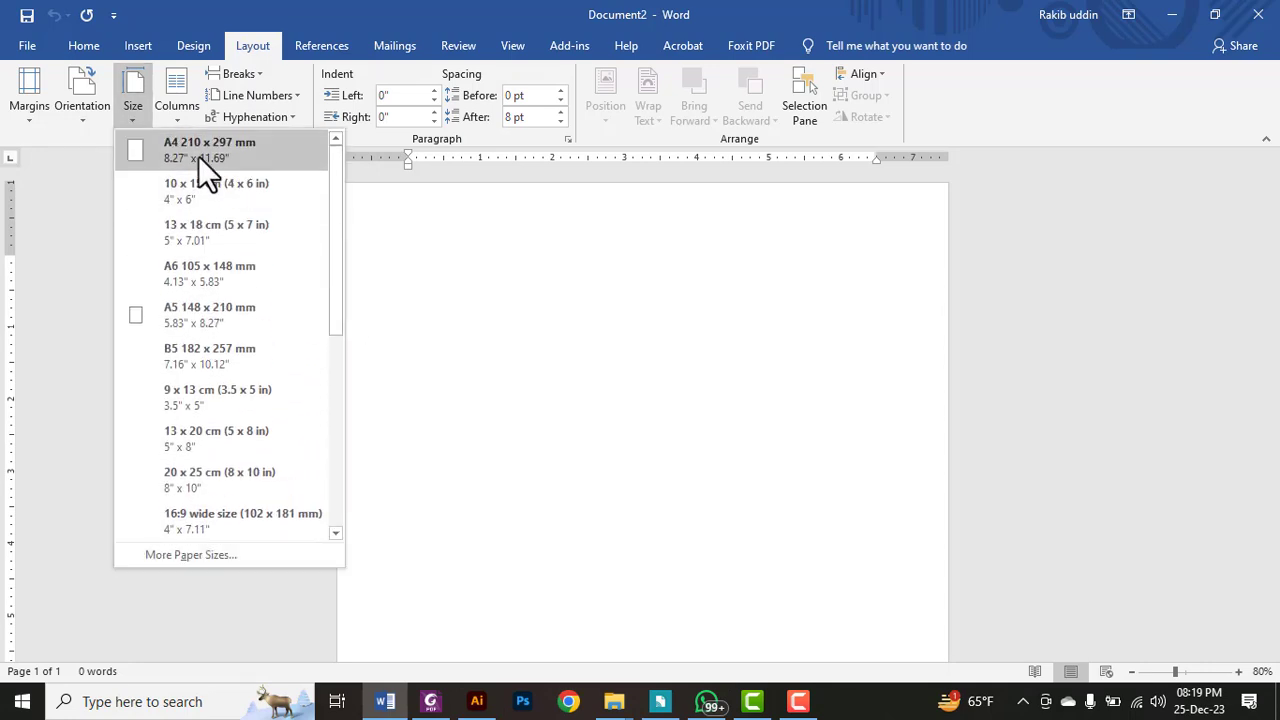
click(193, 152)
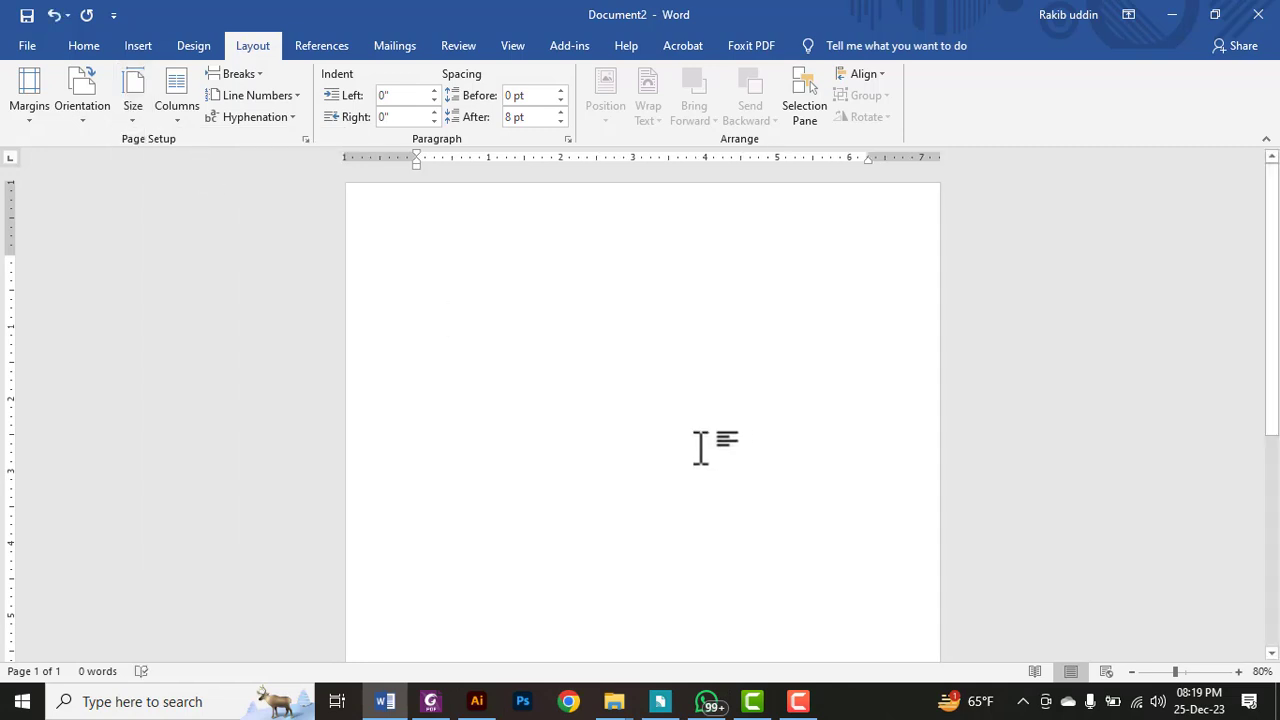
click(83, 104)
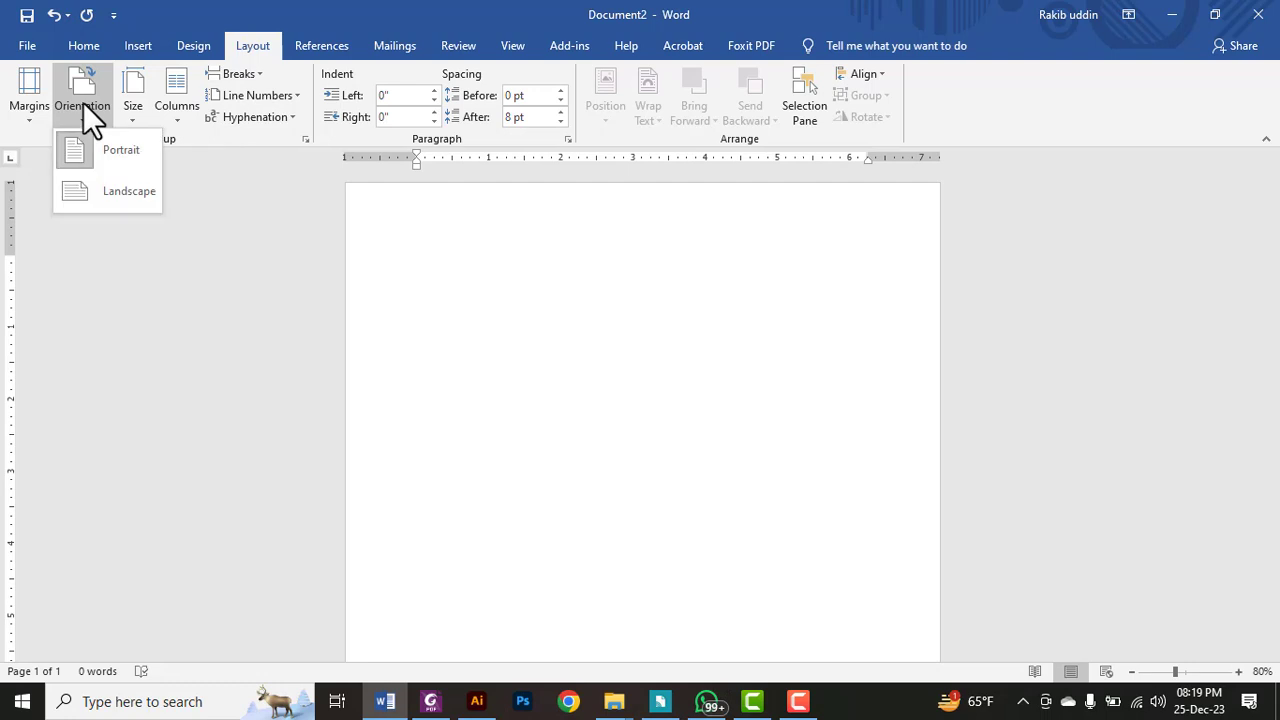
click(118, 150)
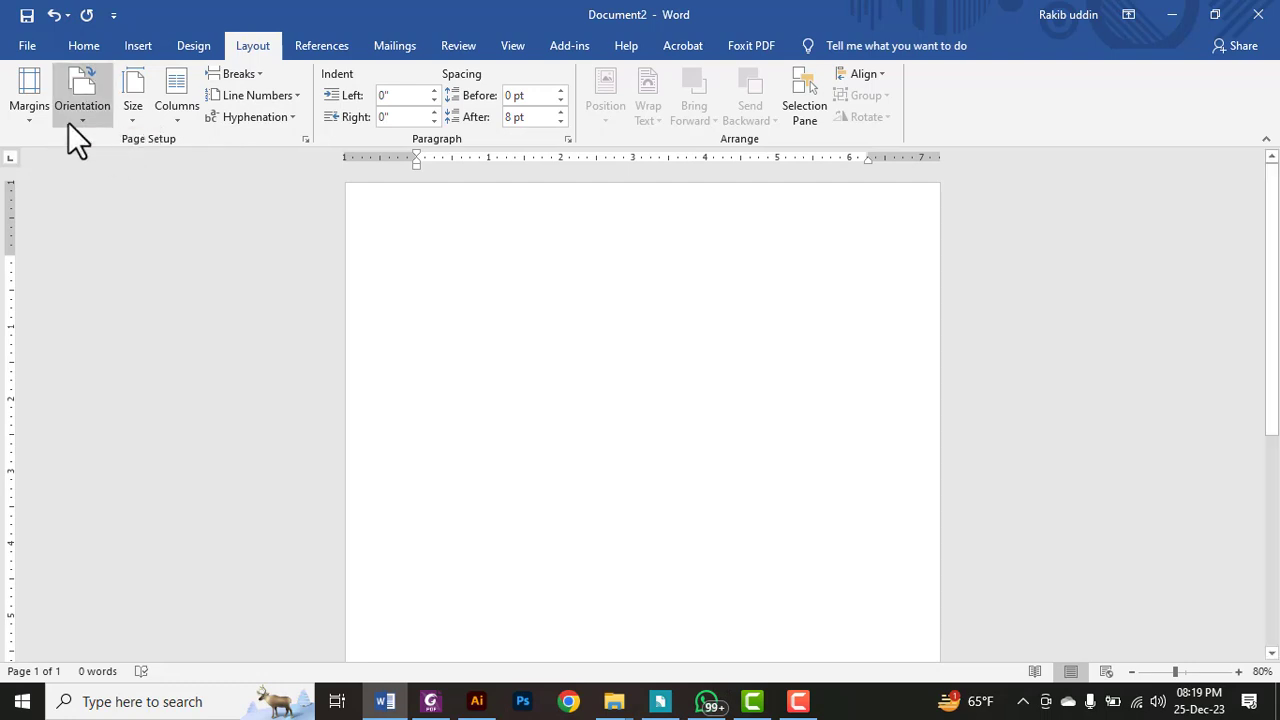
Step: Set a 0.5-inch bottom margin in Custom Margins, keeping the other margins at 1 inch
click(24, 104)
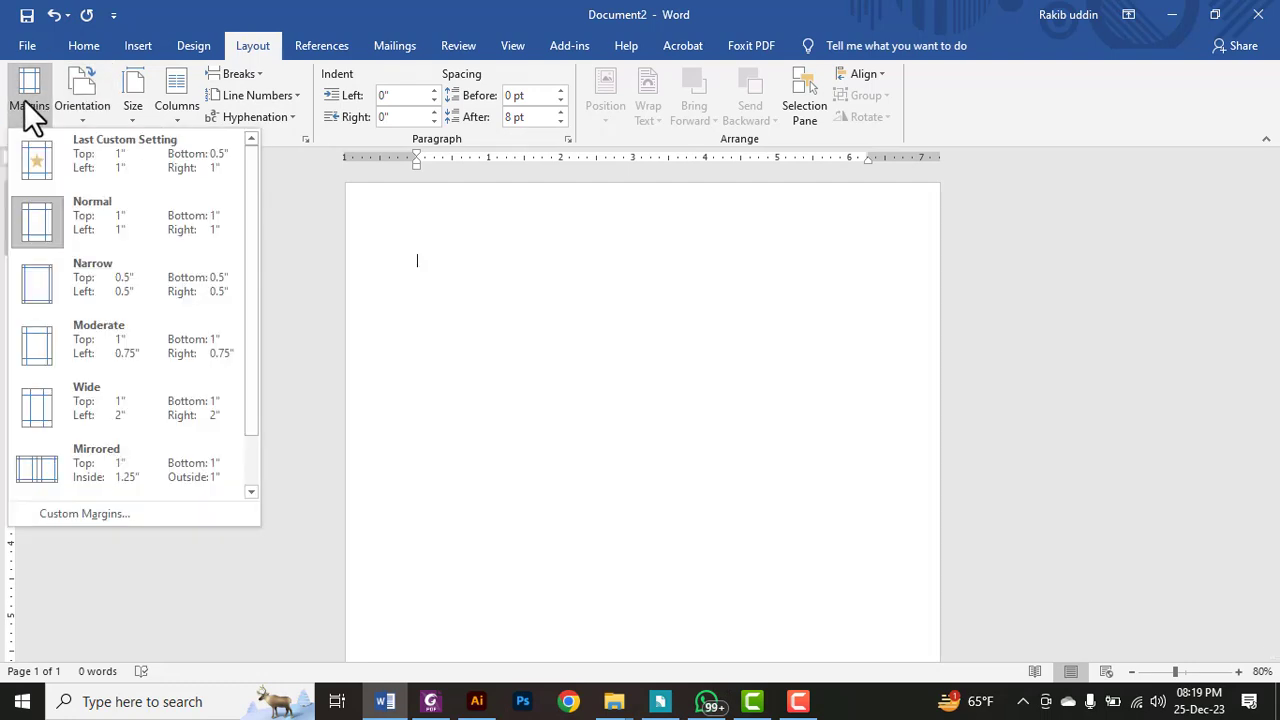
click(63, 507)
mouse_move(453, 94)
mouse_down()
mouse_move(415, 96)
mouse_move(434, 100)
mouse_up()
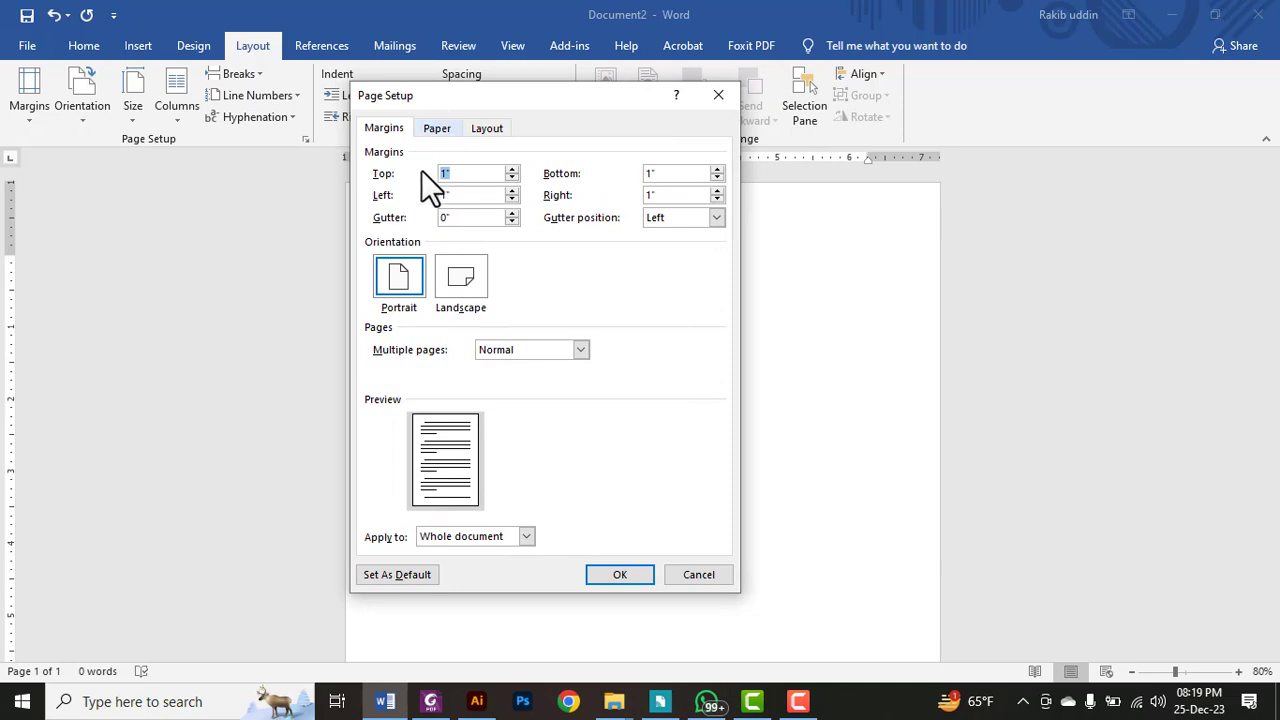
click(469, 174)
double_click(689, 174)
text(0.)
text(5)
key(Tab)
double_click(694, 195)
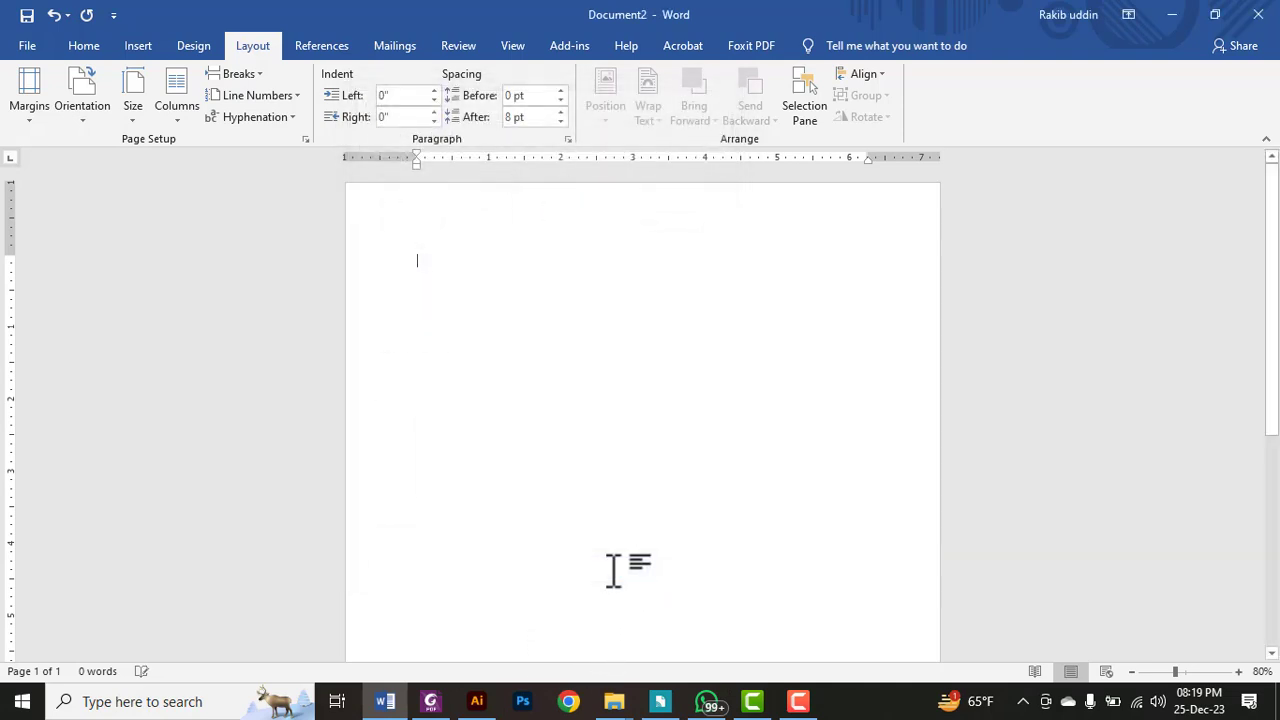
click(617, 575)
Step: Replace the layout box with a red box around the Font, Align and Line Spacing lines
key(alt+Tab)
key(Delete)
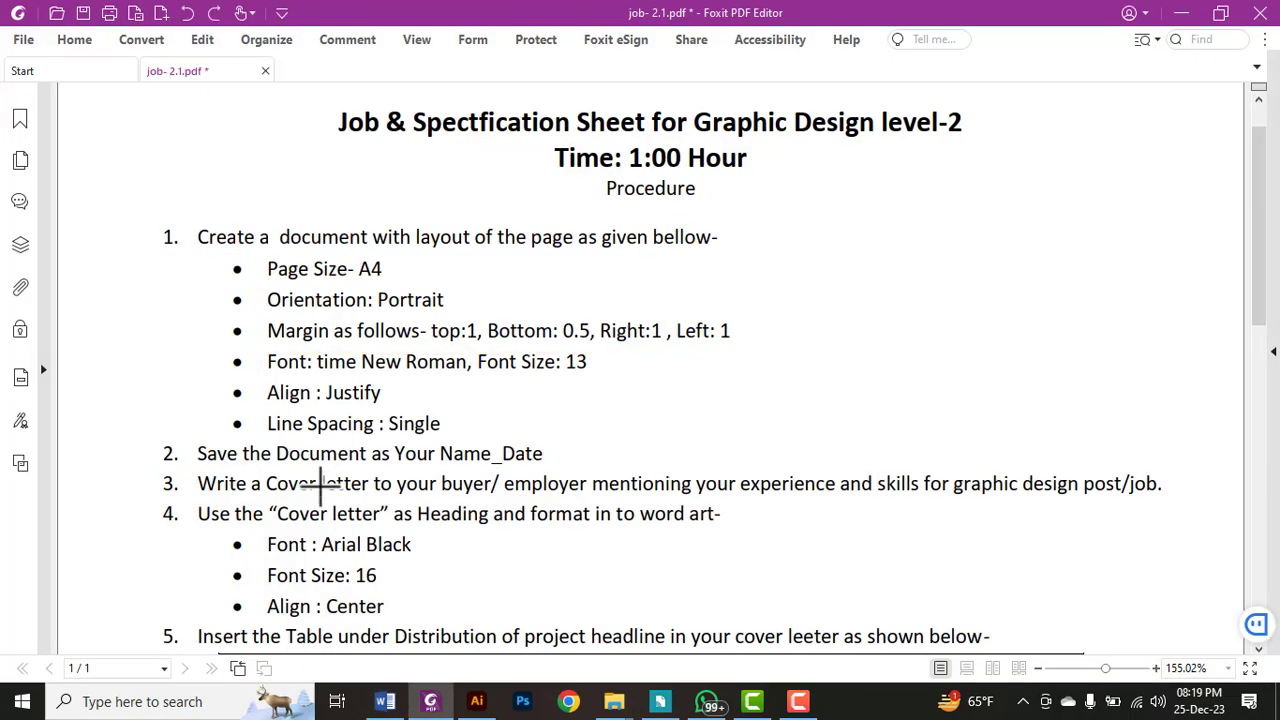
drag(222, 345, 738, 434)
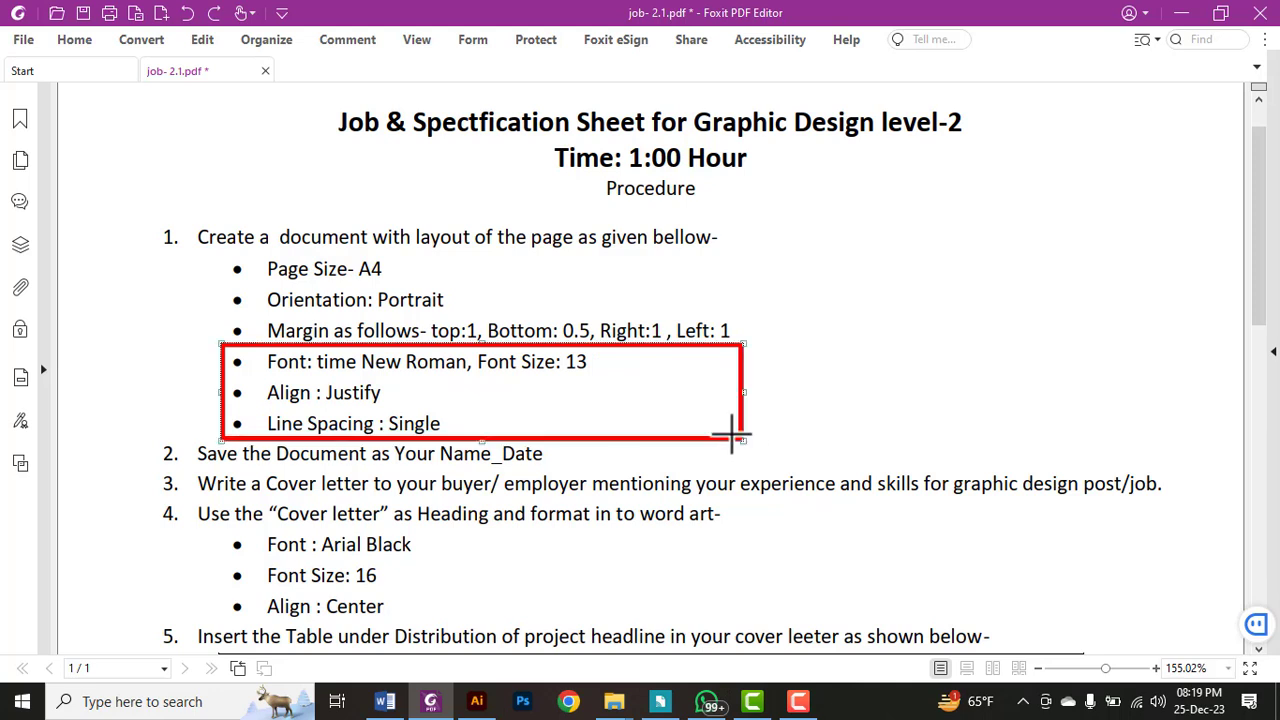
drag(738, 436, 742, 440)
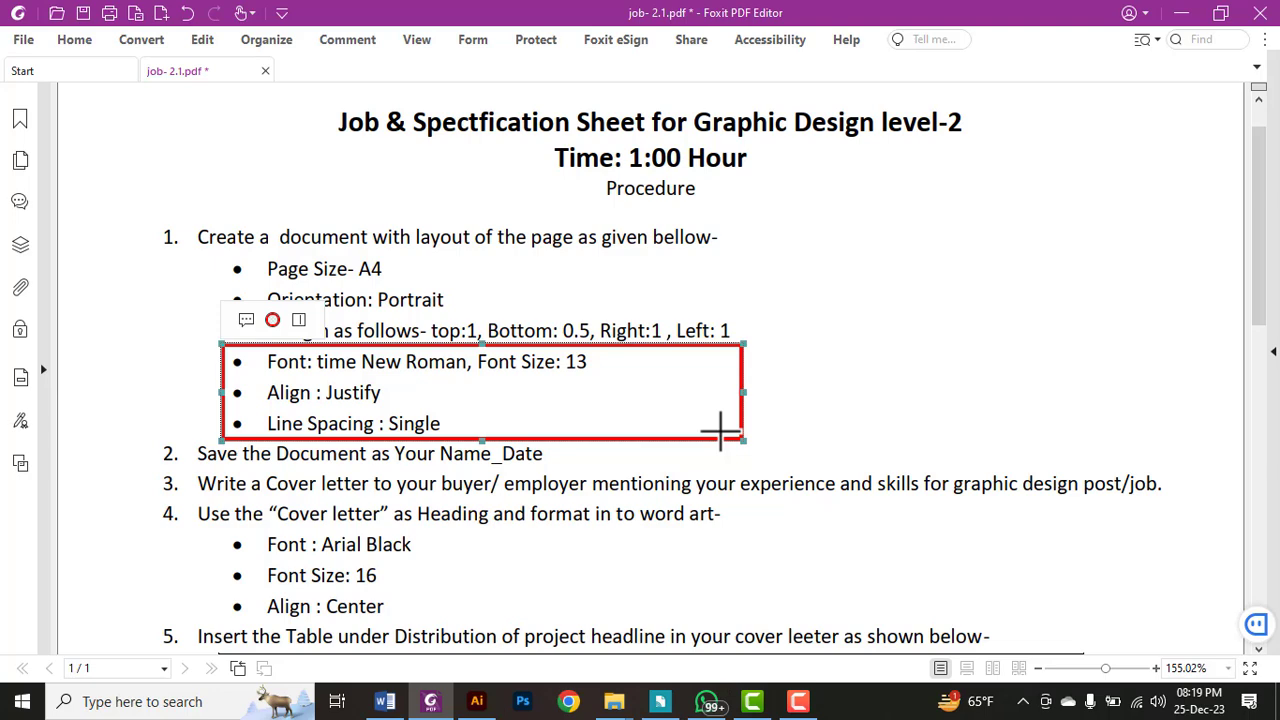
key(alt+Tab)
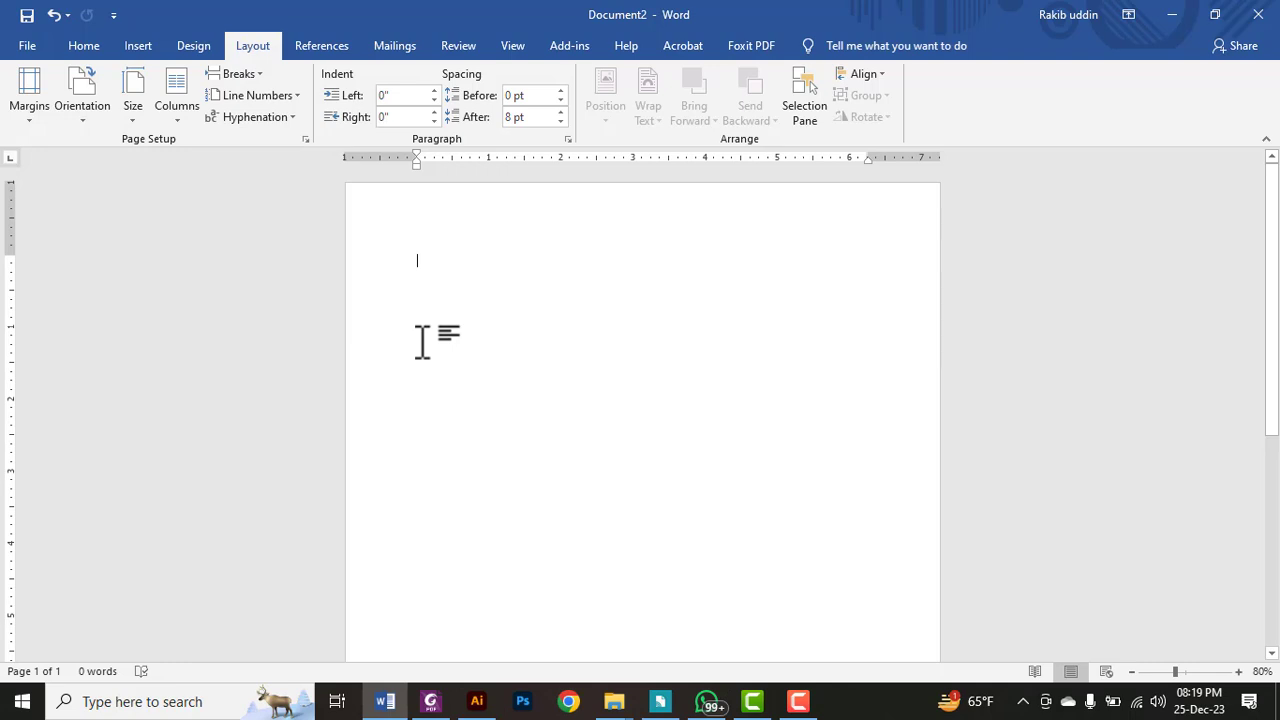
Step: Select the whole document and set Times New Roman, 13 pt, justified alignment
key(ctrl+a)
click(87, 46)
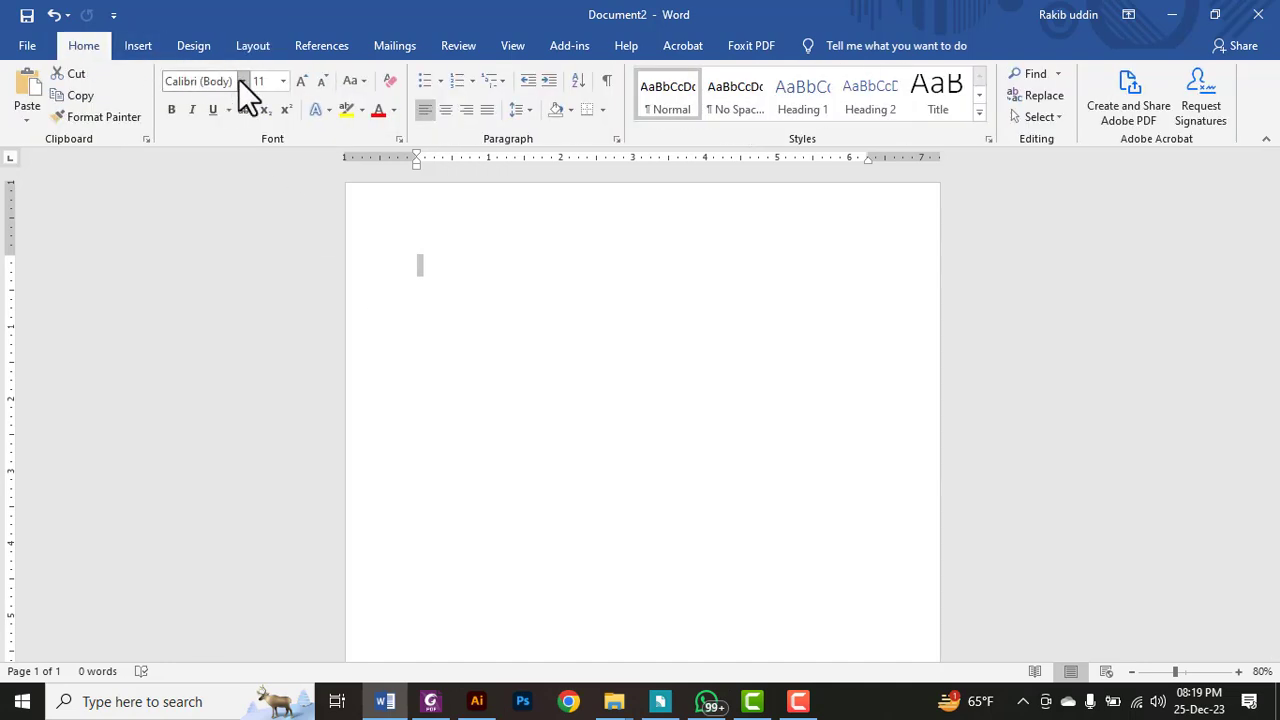
click(243, 83)
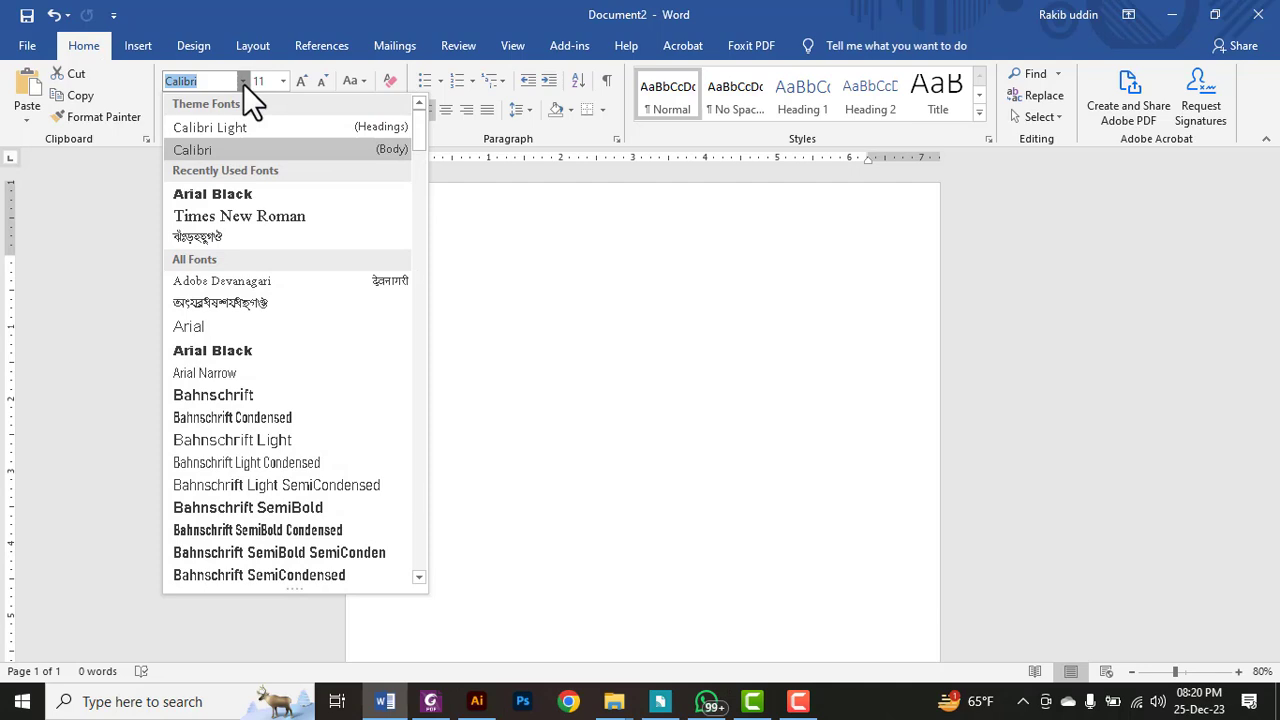
click(241, 215)
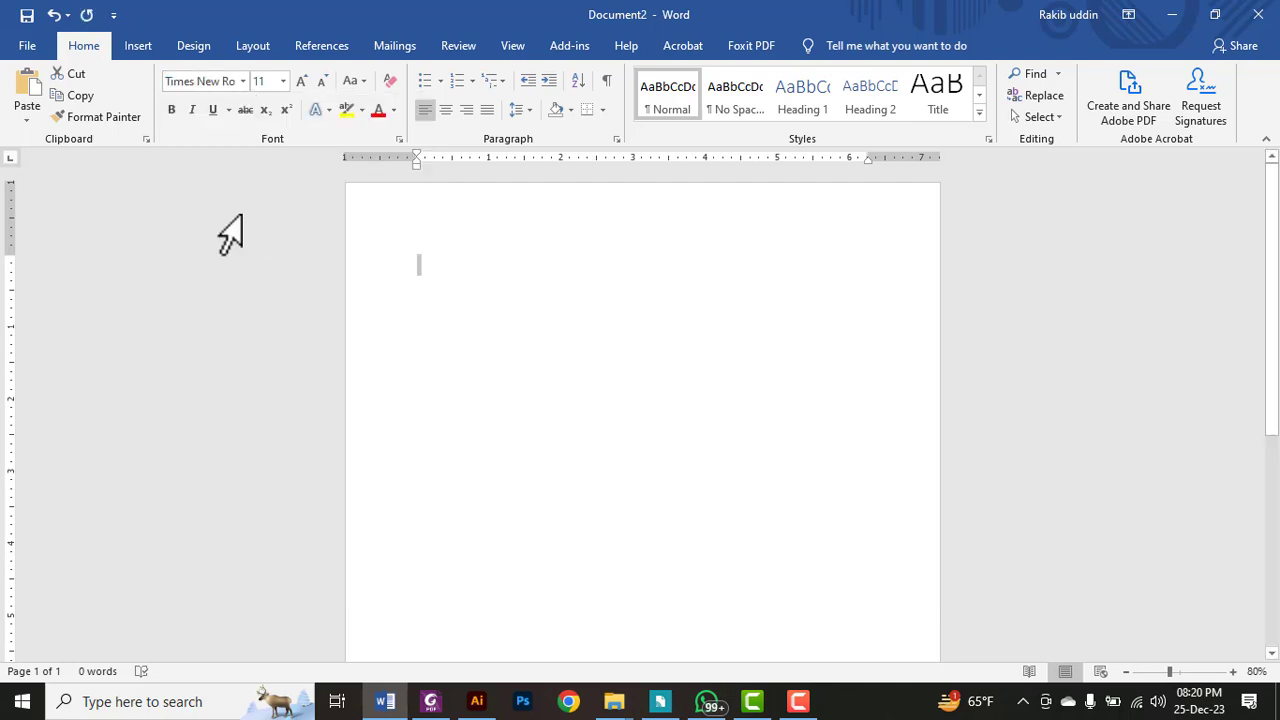
click(268, 84)
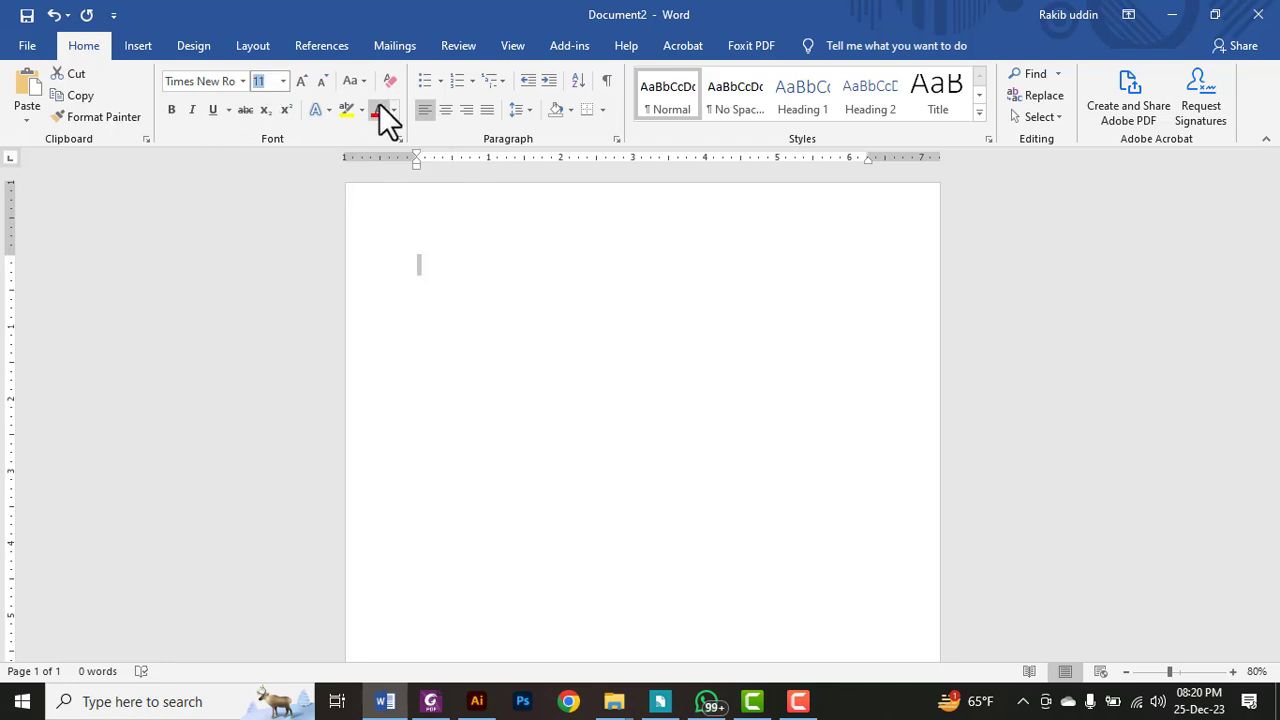
text(13)
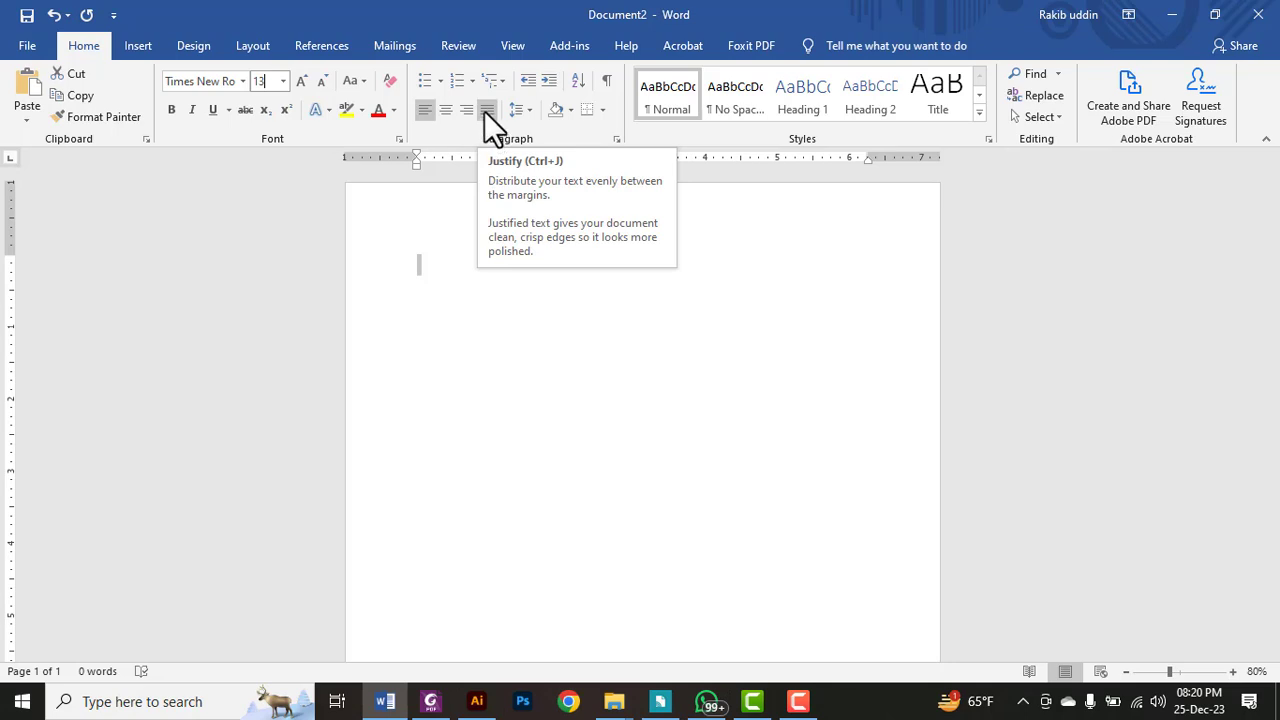
click(484, 111)
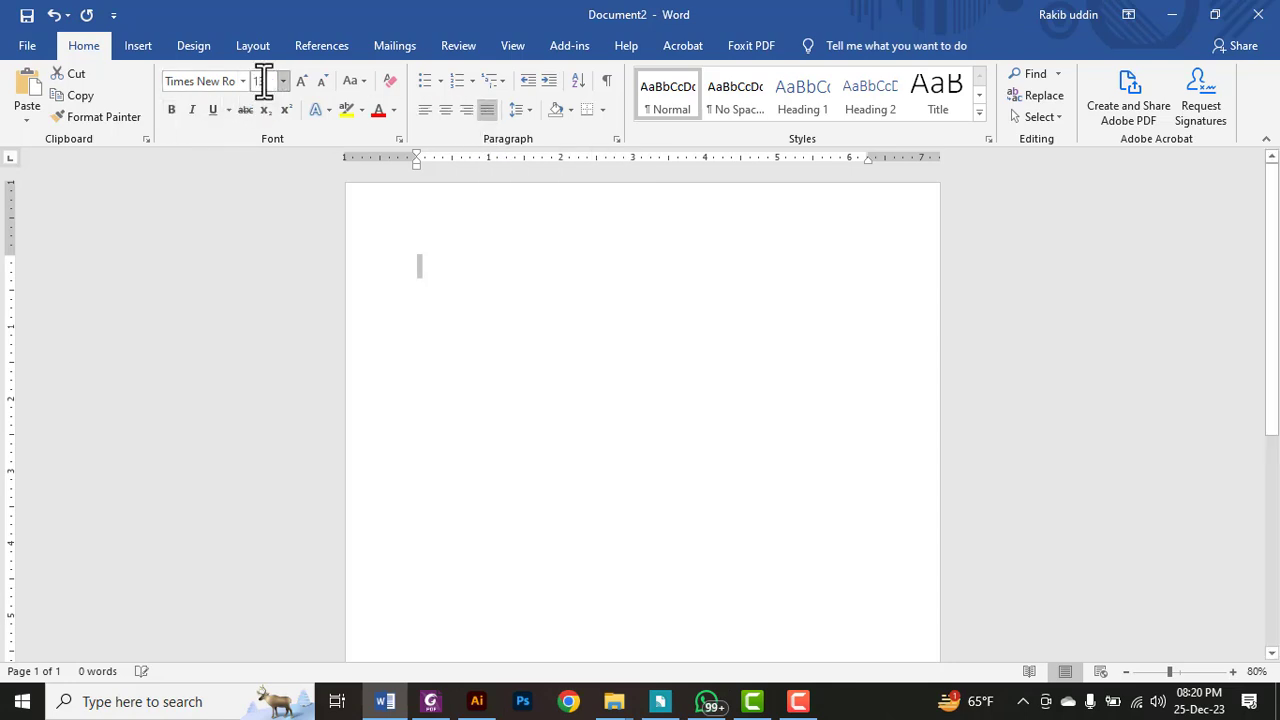
Step: Set single line spacing through the Paragraph settings dialog
click(529, 110)
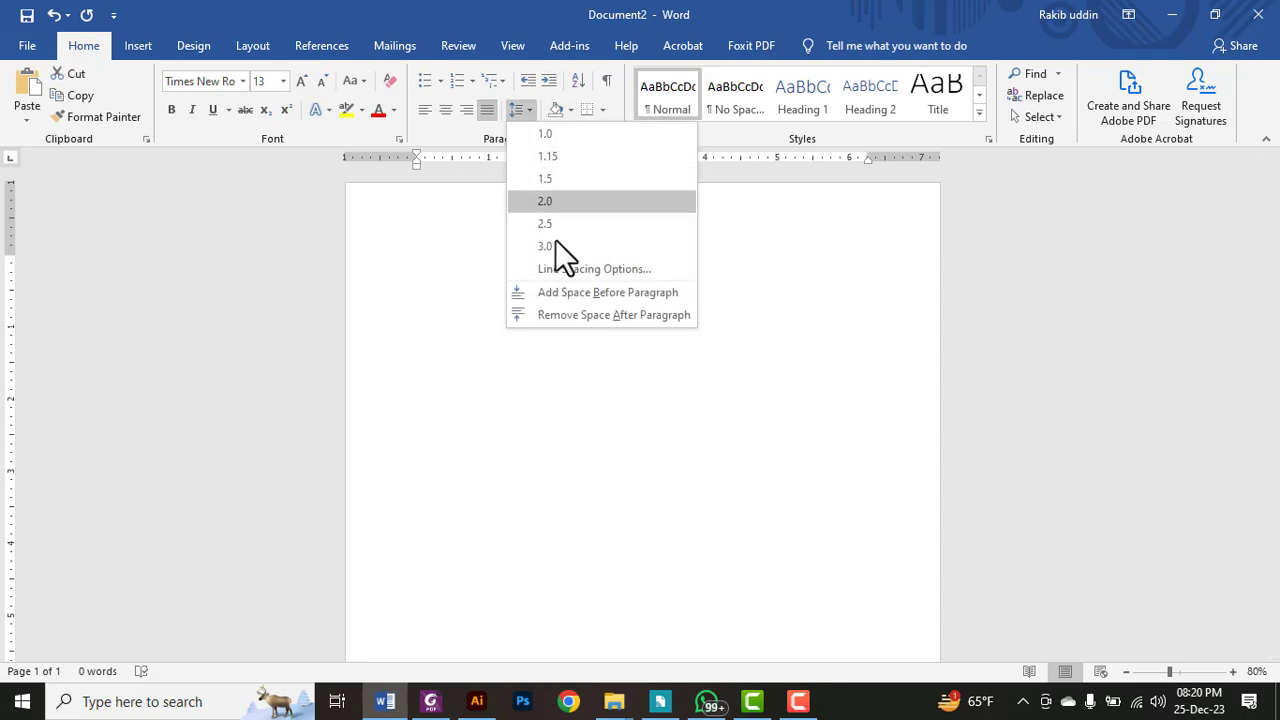
click(571, 268)
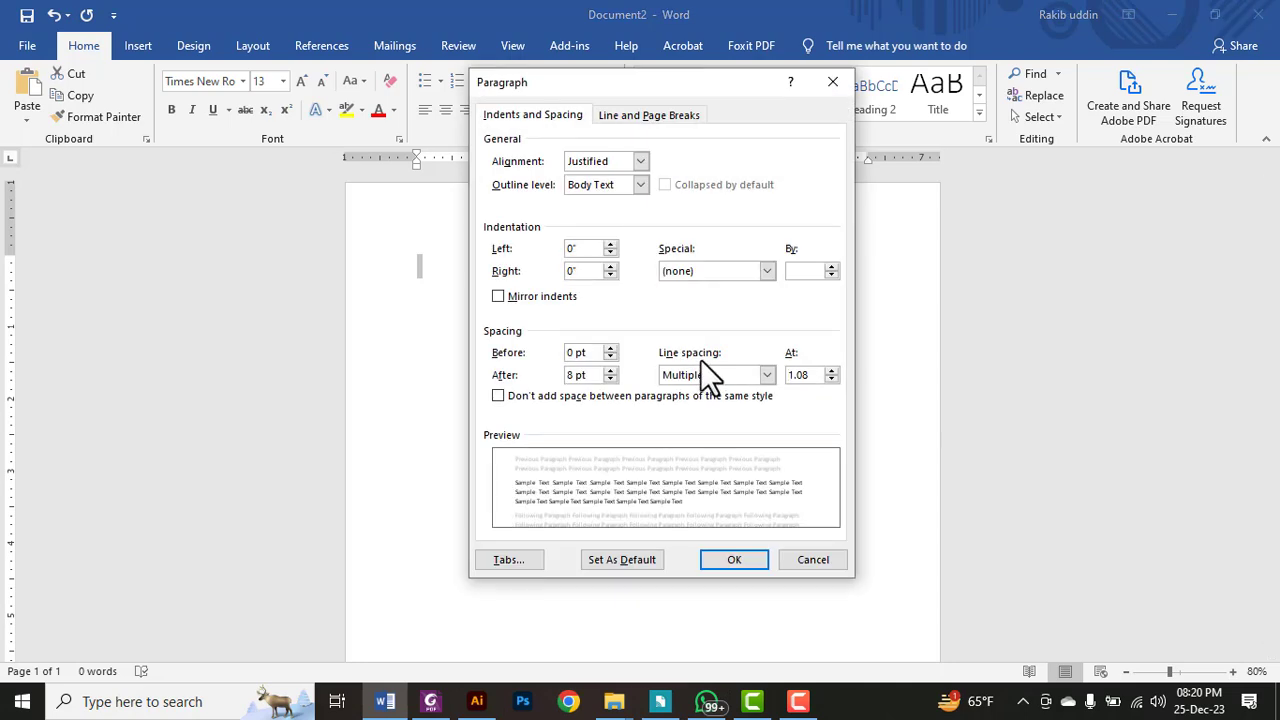
click(766, 374)
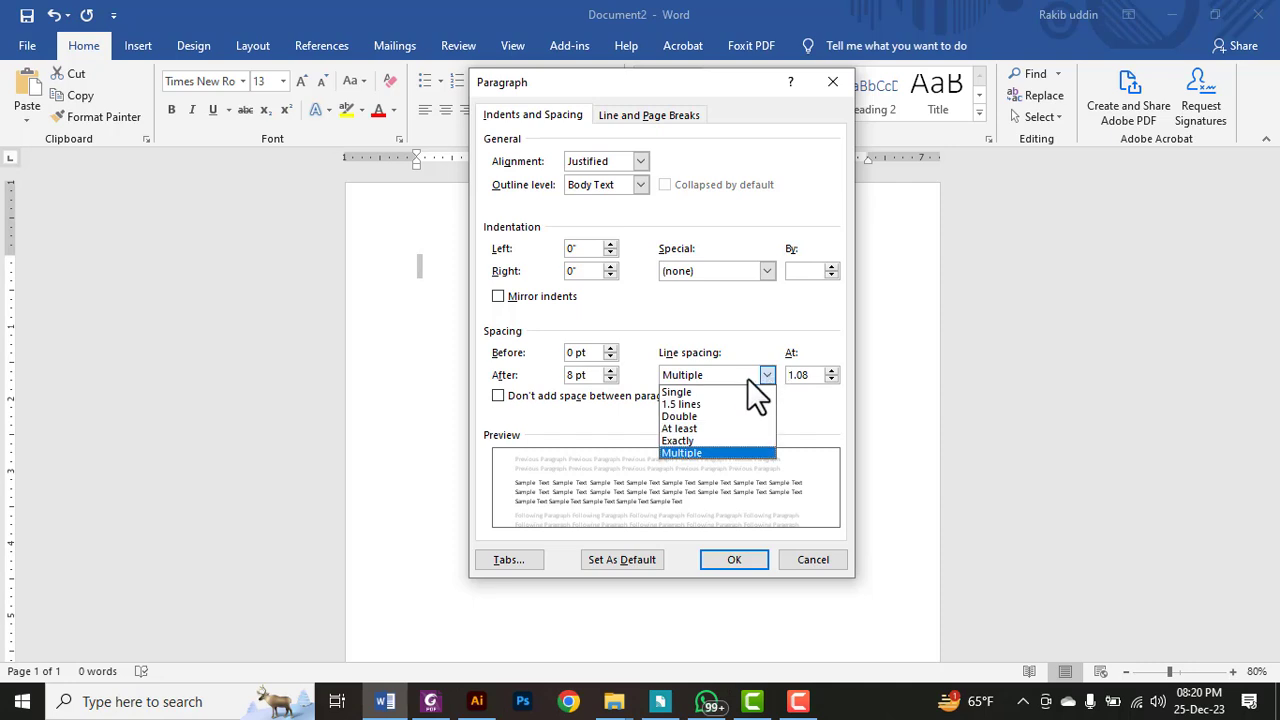
click(720, 389)
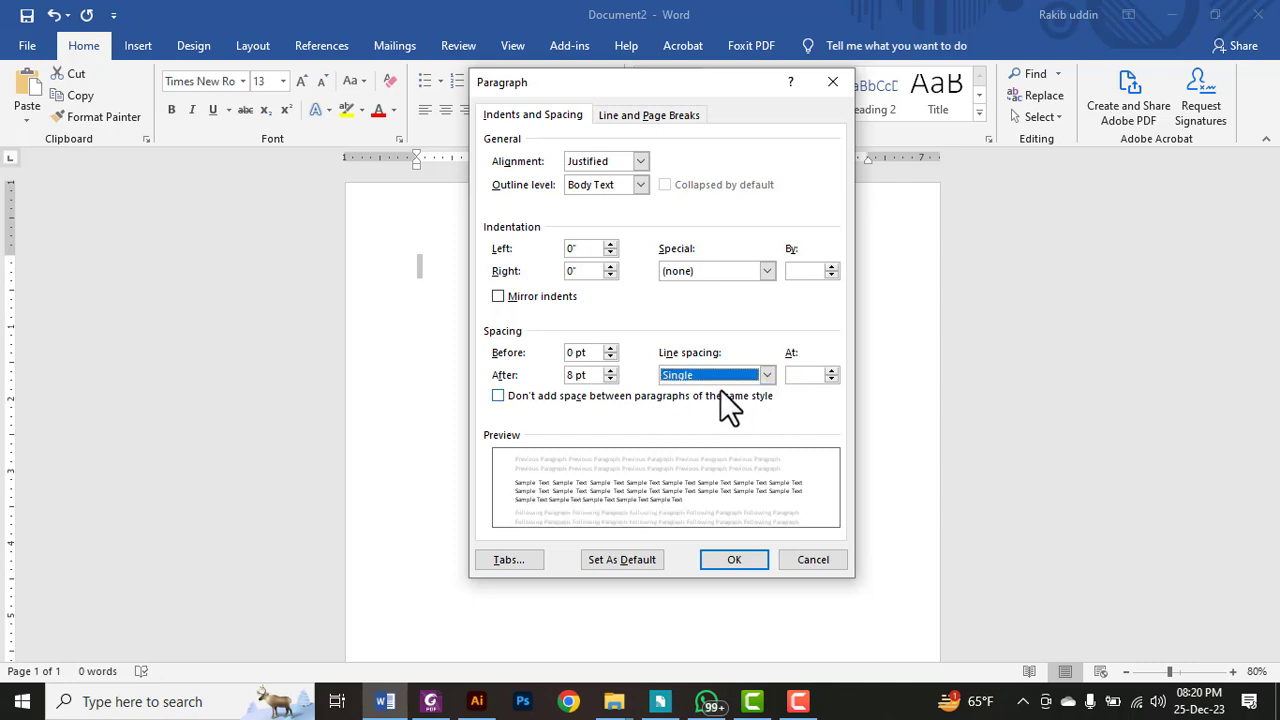
click(735, 560)
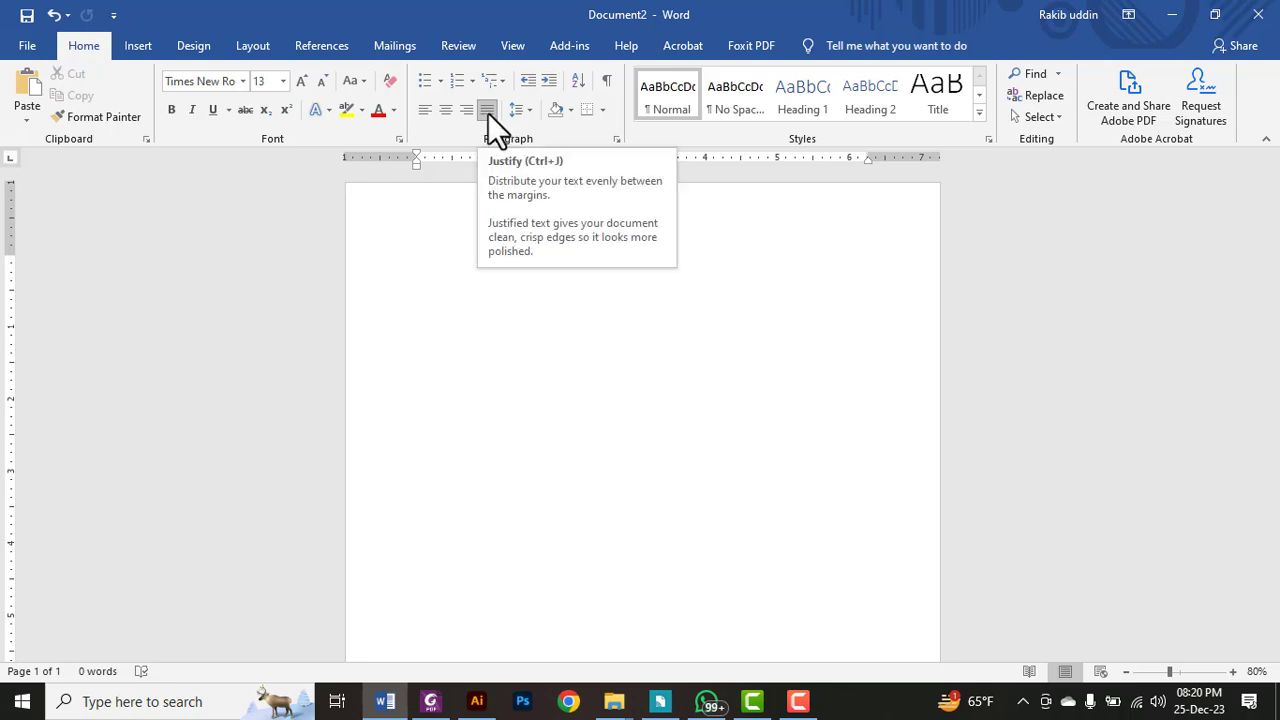
click(530, 108)
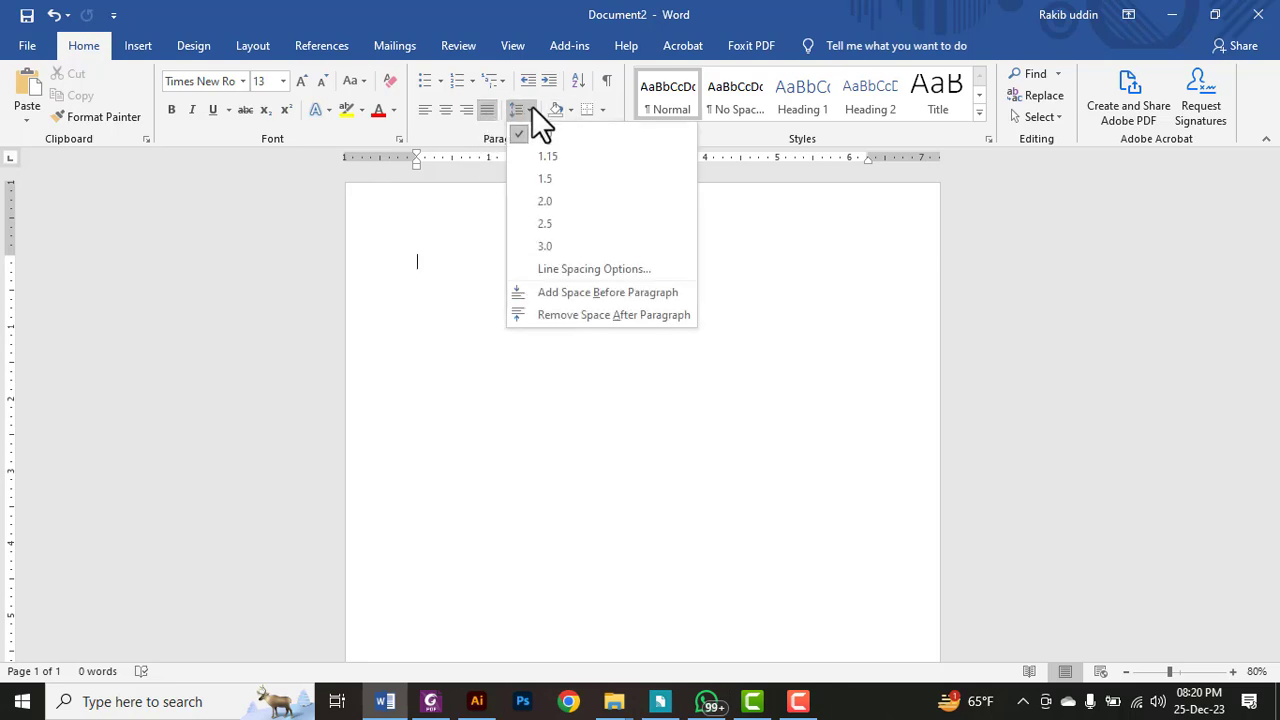
click(549, 474)
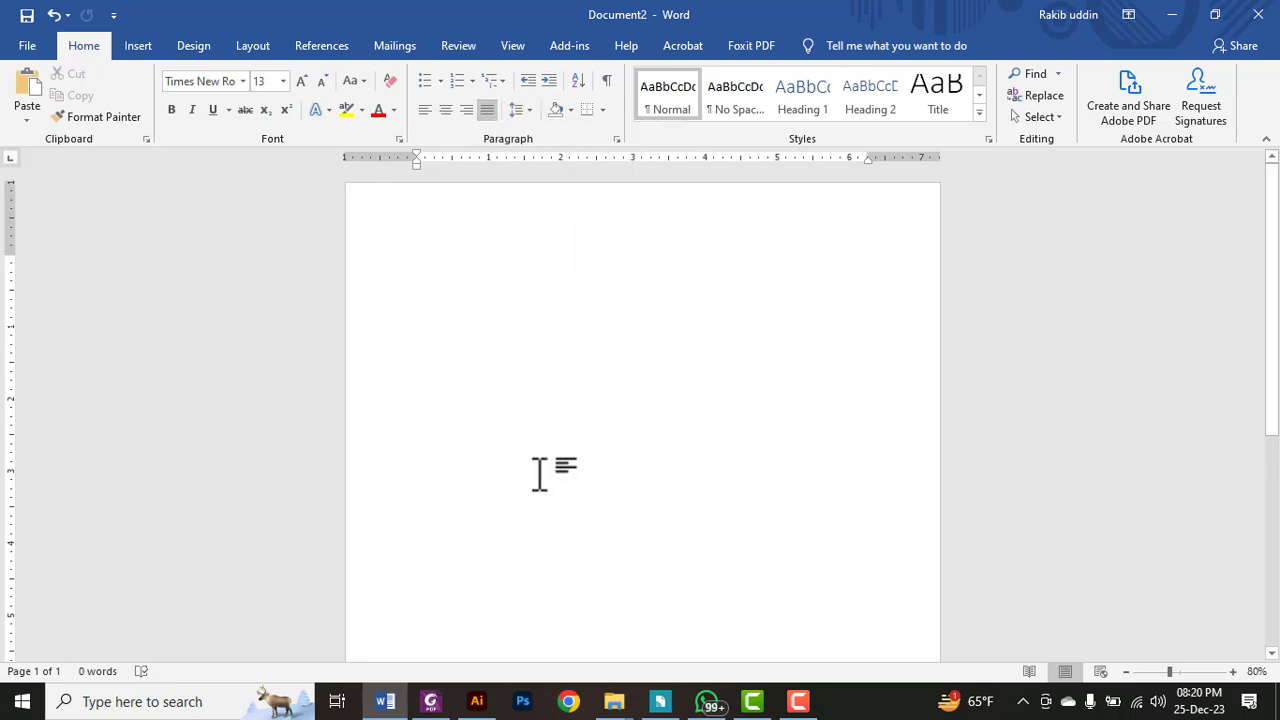
Step: Swap the old red box for one around item 2's save instruction, then return to Word
key(alt+Tab)
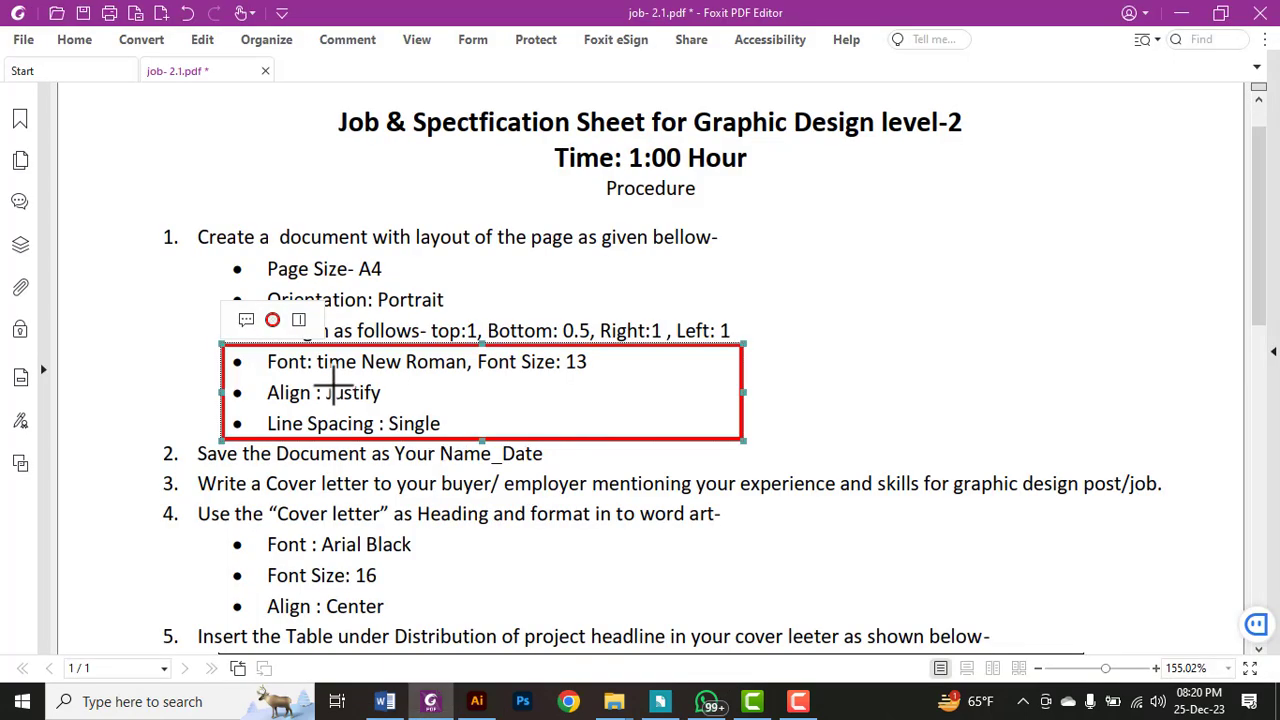
key(Delete)
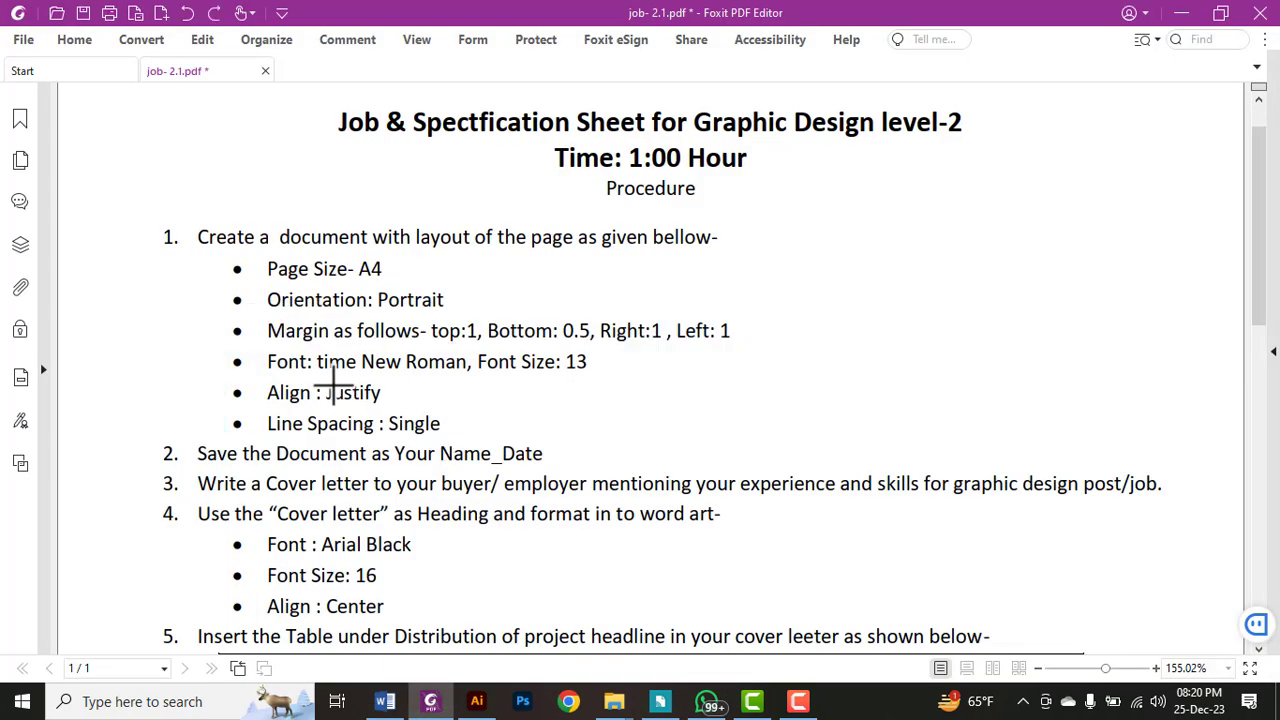
scroll(294, 349, down, 3)
drag(152, 261, 632, 305)
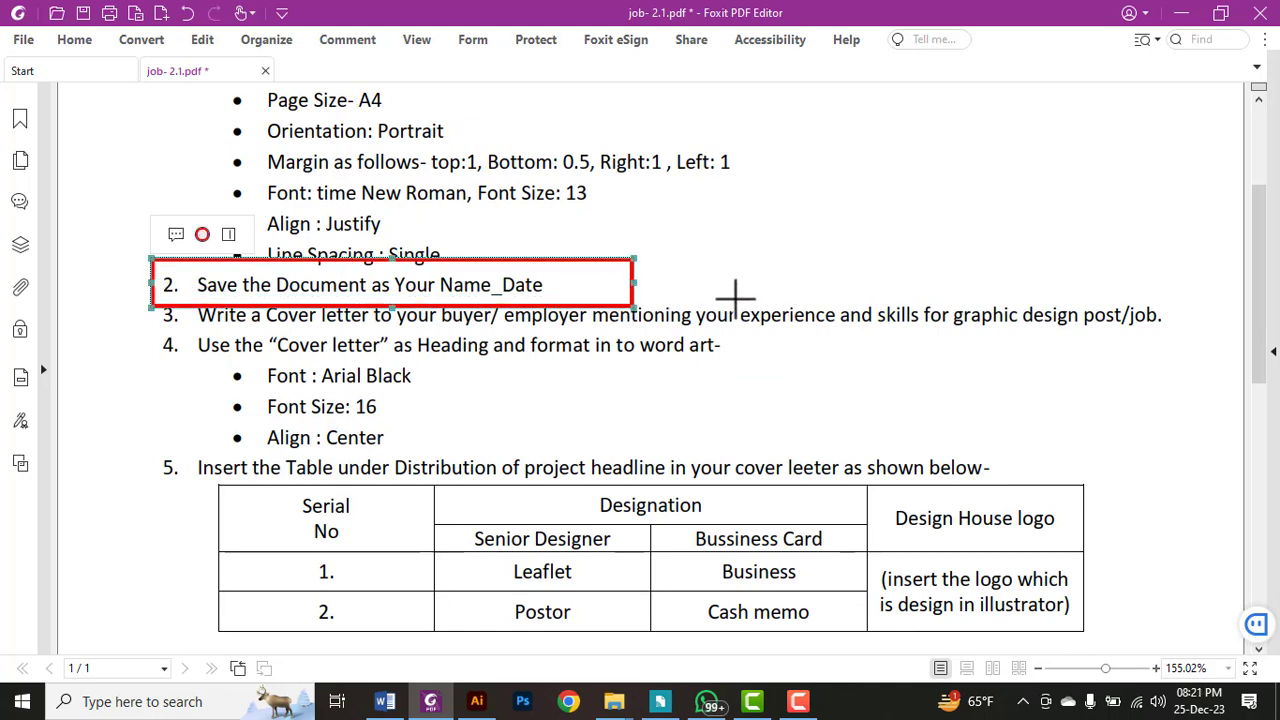
click(385, 701)
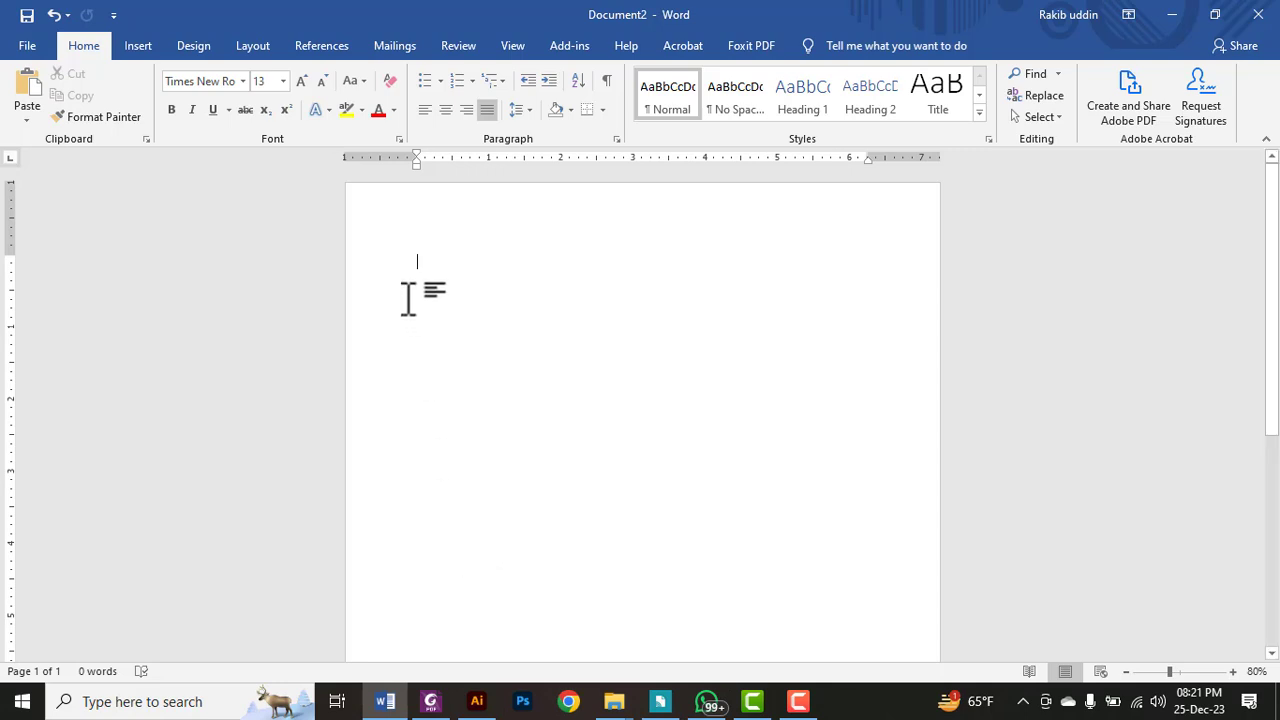
Step: Save to the Desktop as a Word Document named with the author's name and '_25-12-2023'
click(26, 47)
click(67, 232)
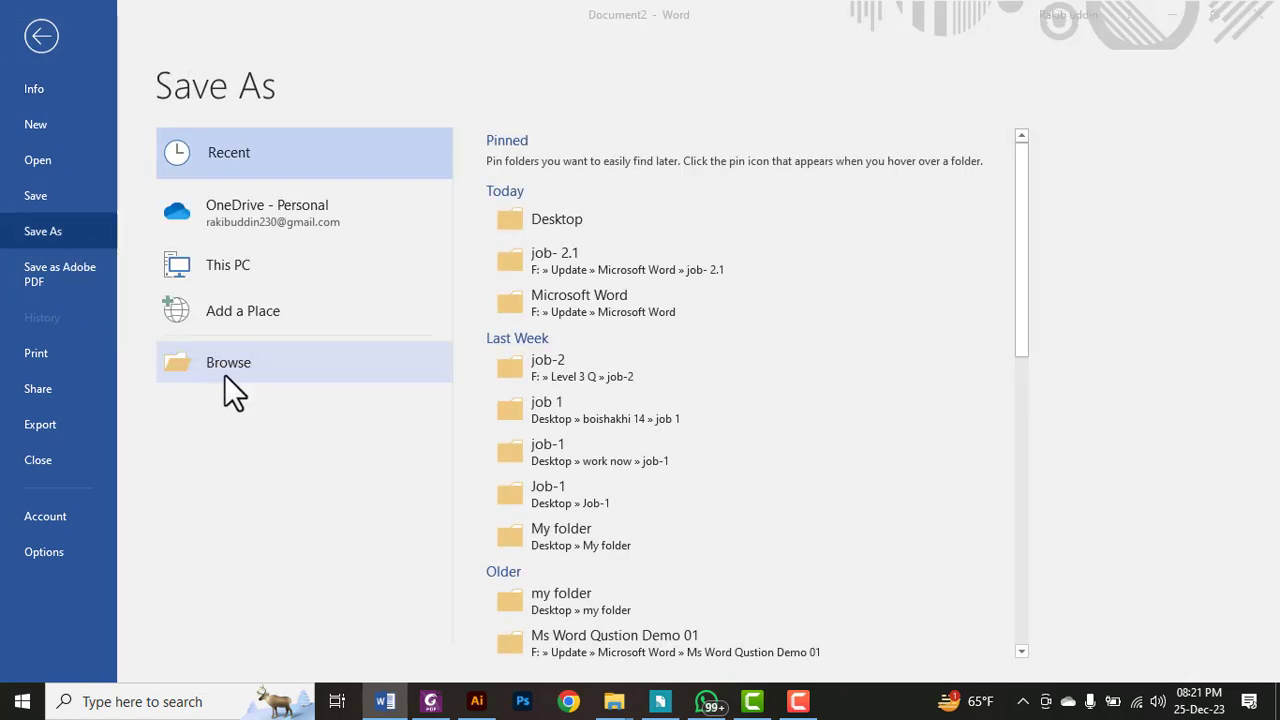
click(225, 374)
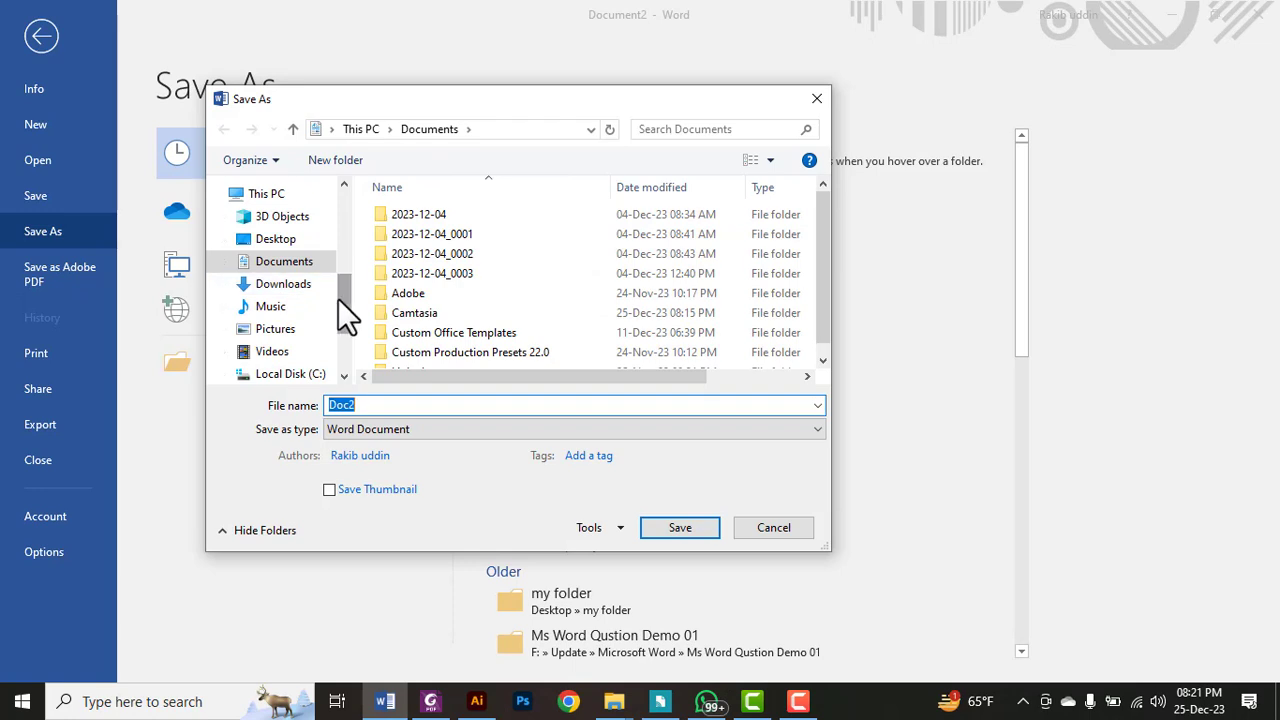
click(277, 245)
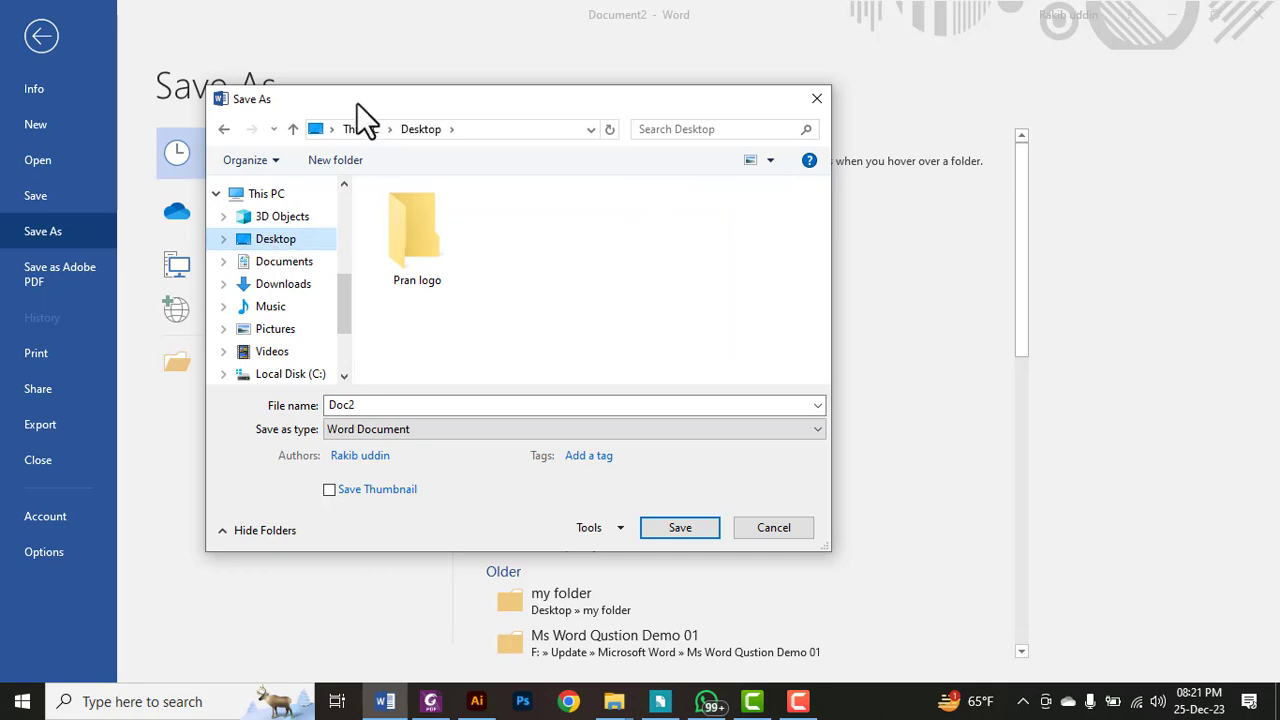
mouse_move(356, 101)
mouse_down()
mouse_move(469, 96)
mouse_move(444, 81)
mouse_up()
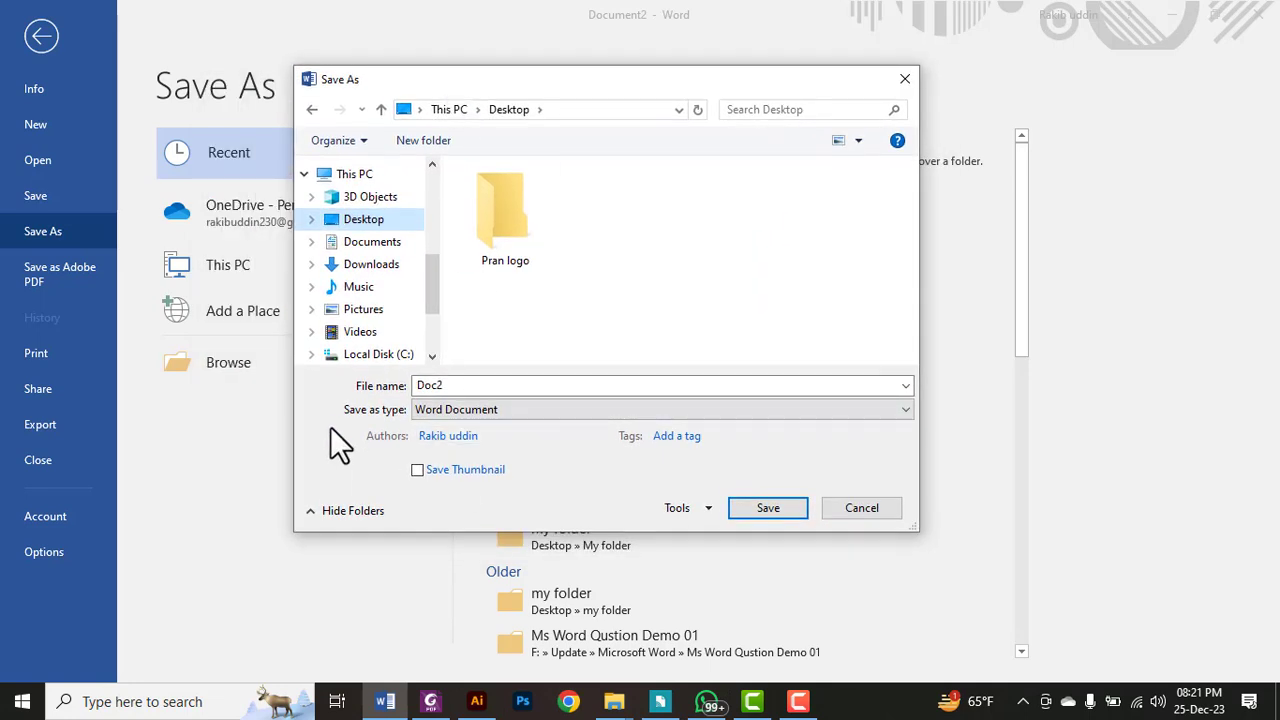
double_click(452, 385)
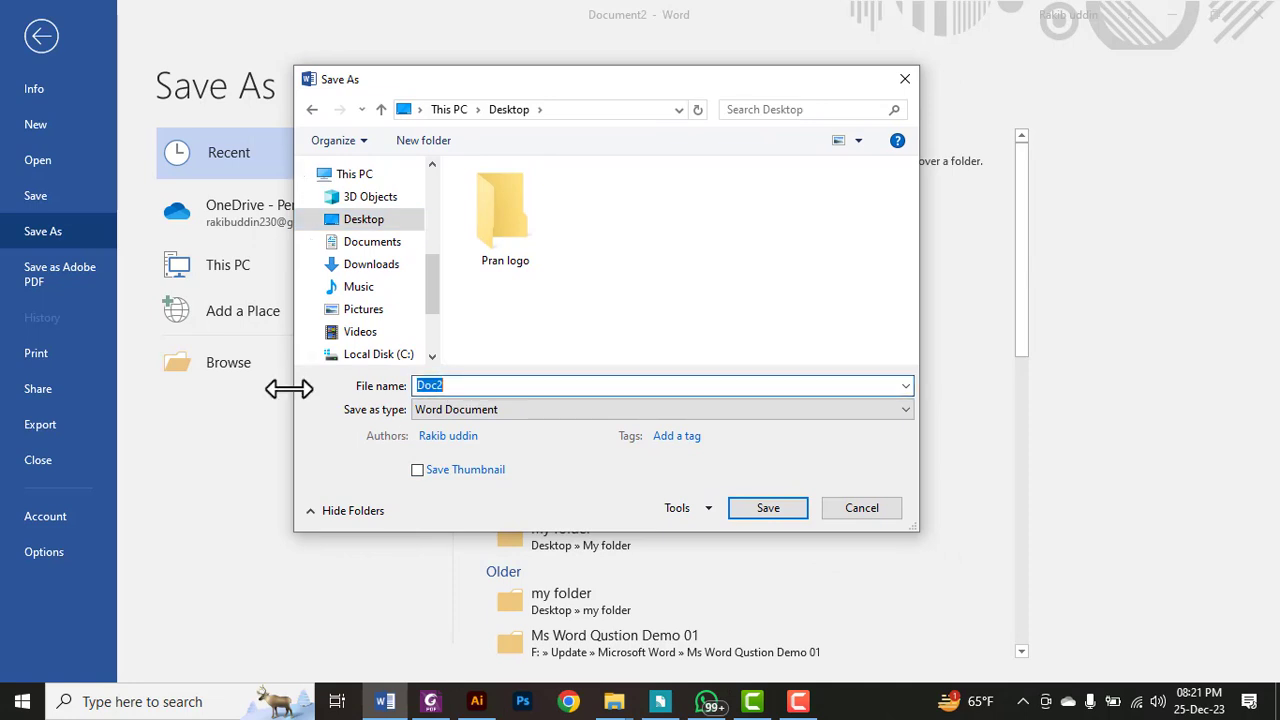
text(R)
text(akib uddin_)
text(25-12)
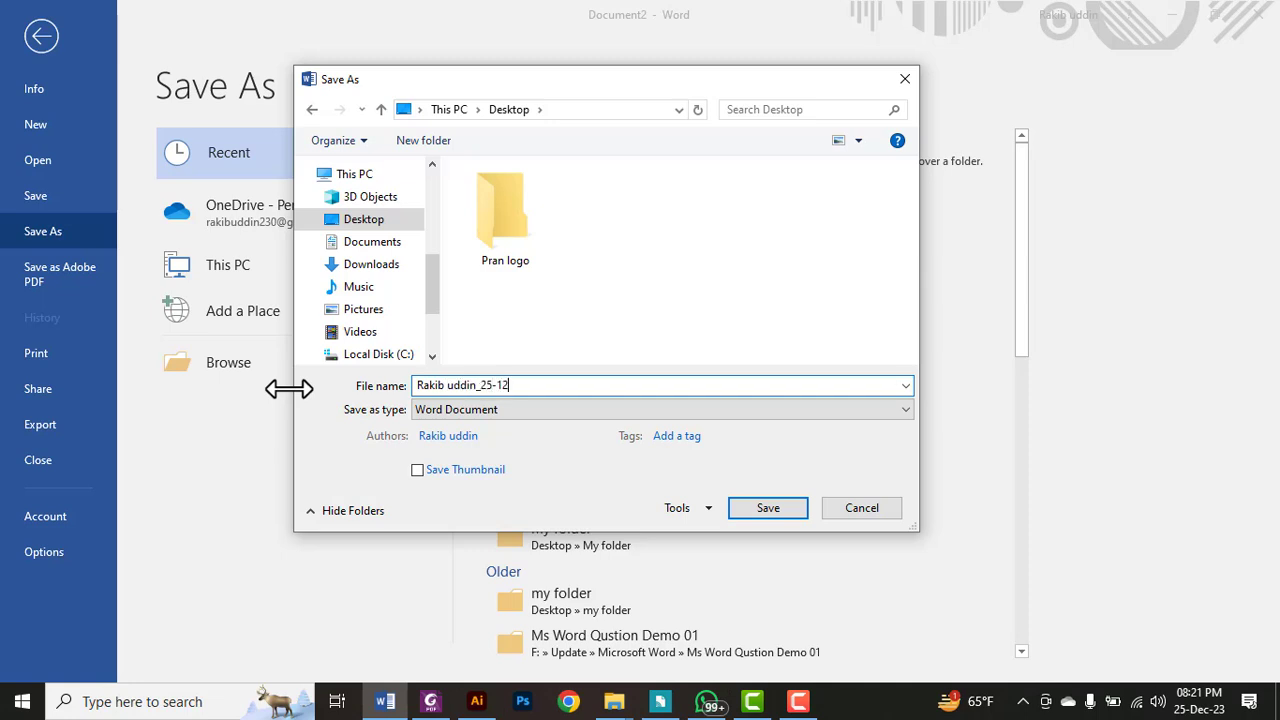
text(-2023)
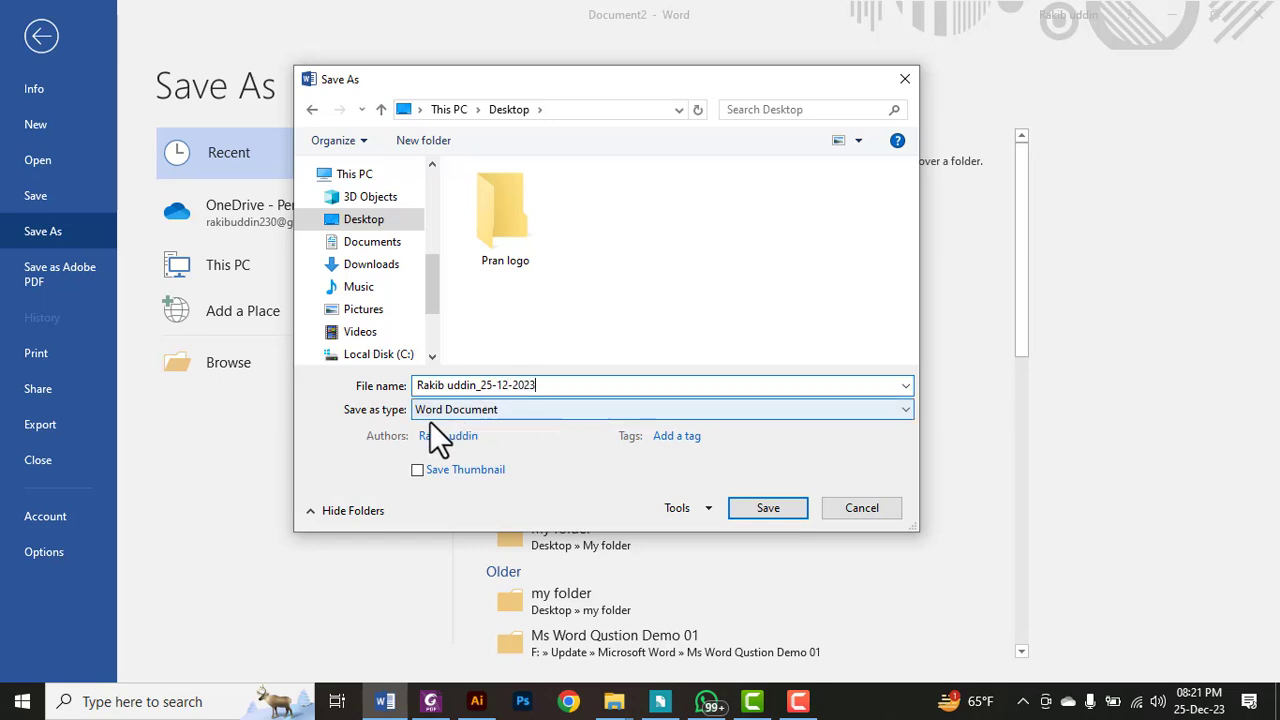
click(481, 411)
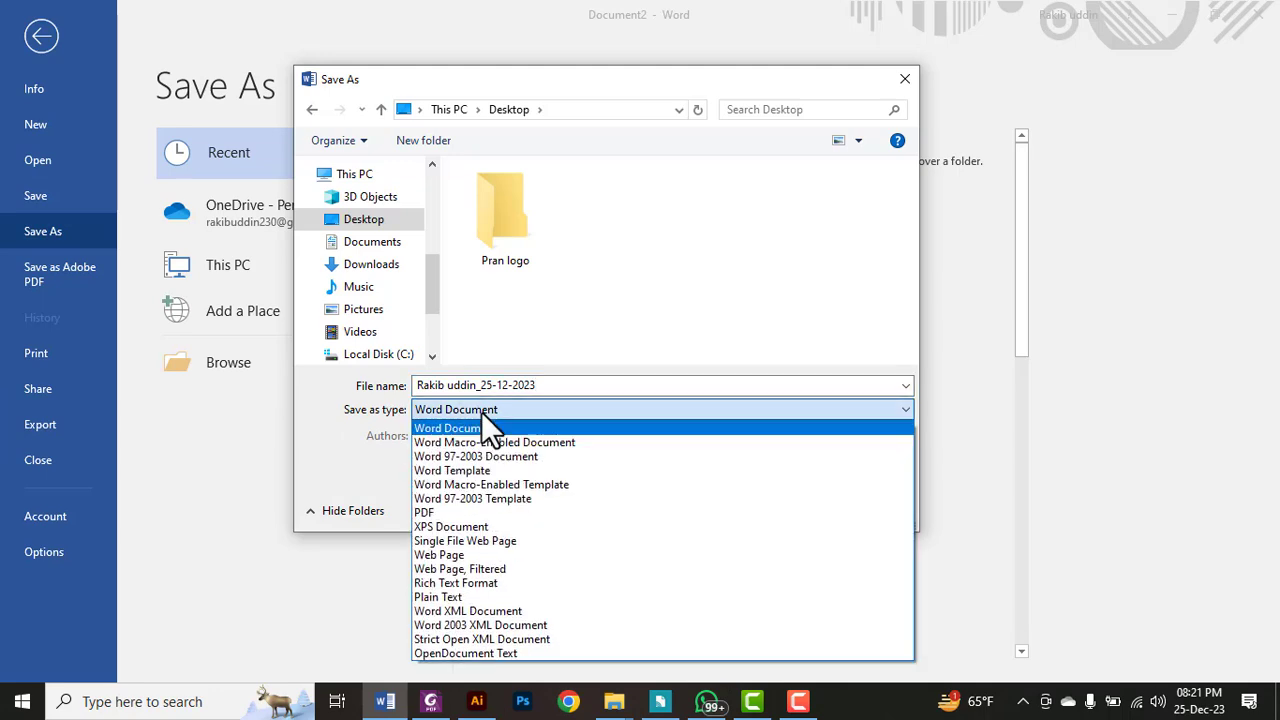
click(482, 412)
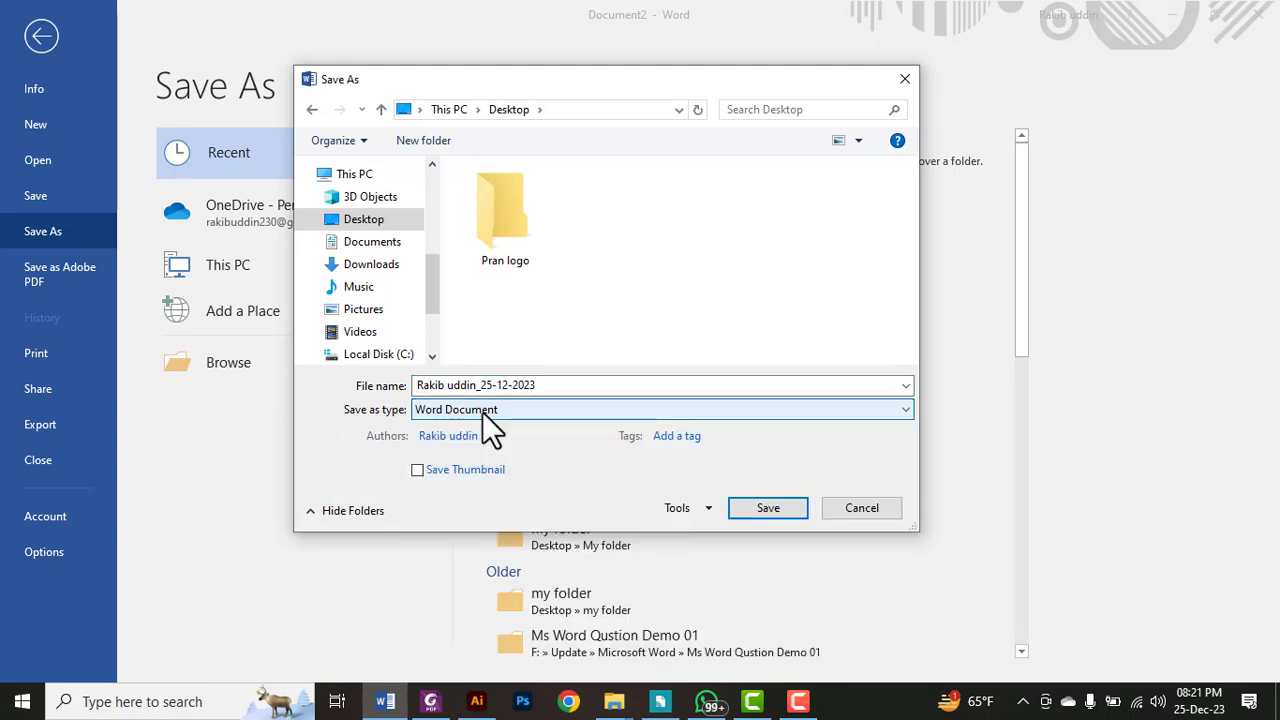
click(765, 508)
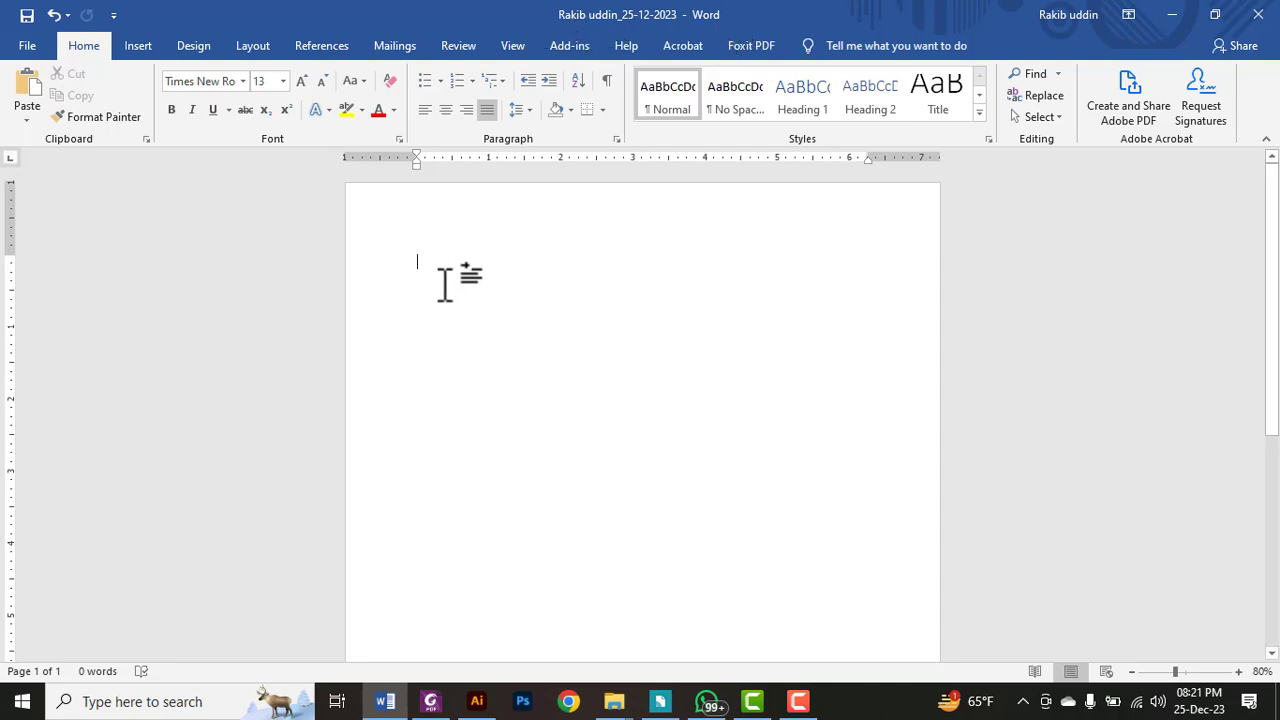
Step: Draw a red box around instruction 3, then move to the job-2.1 Word document
key(alt+Tab)
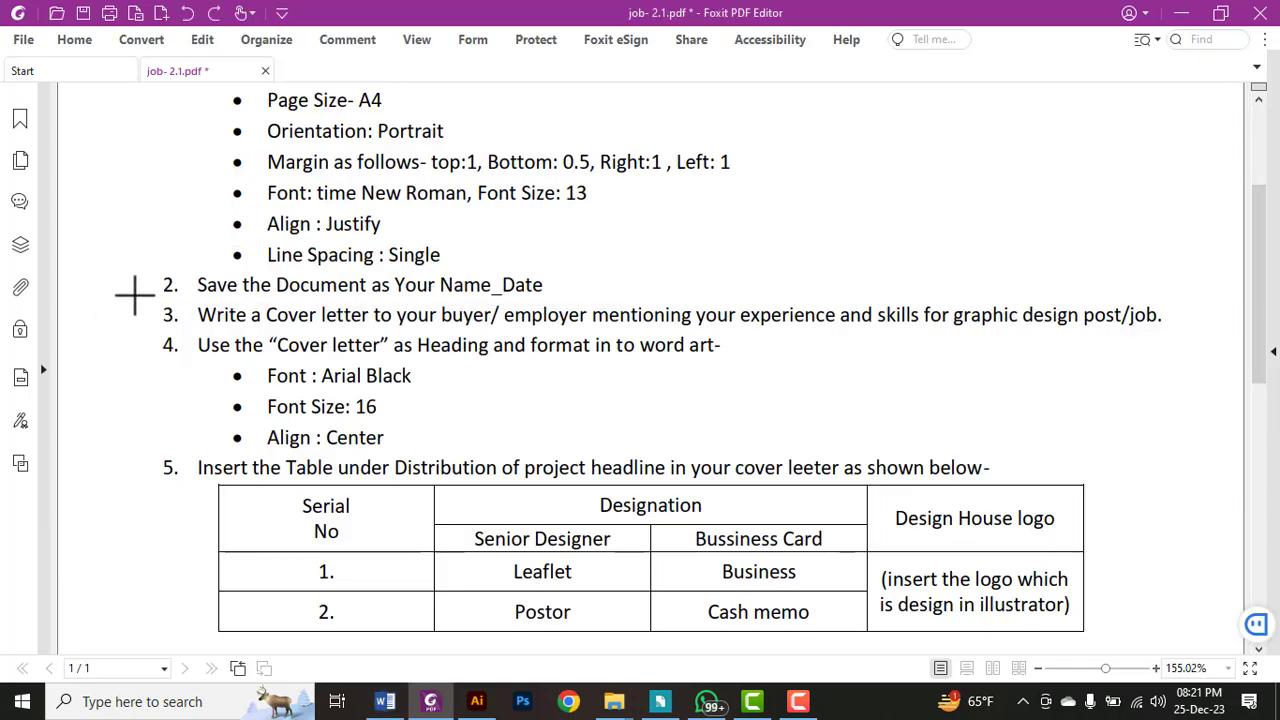
drag(142, 297, 1231, 337)
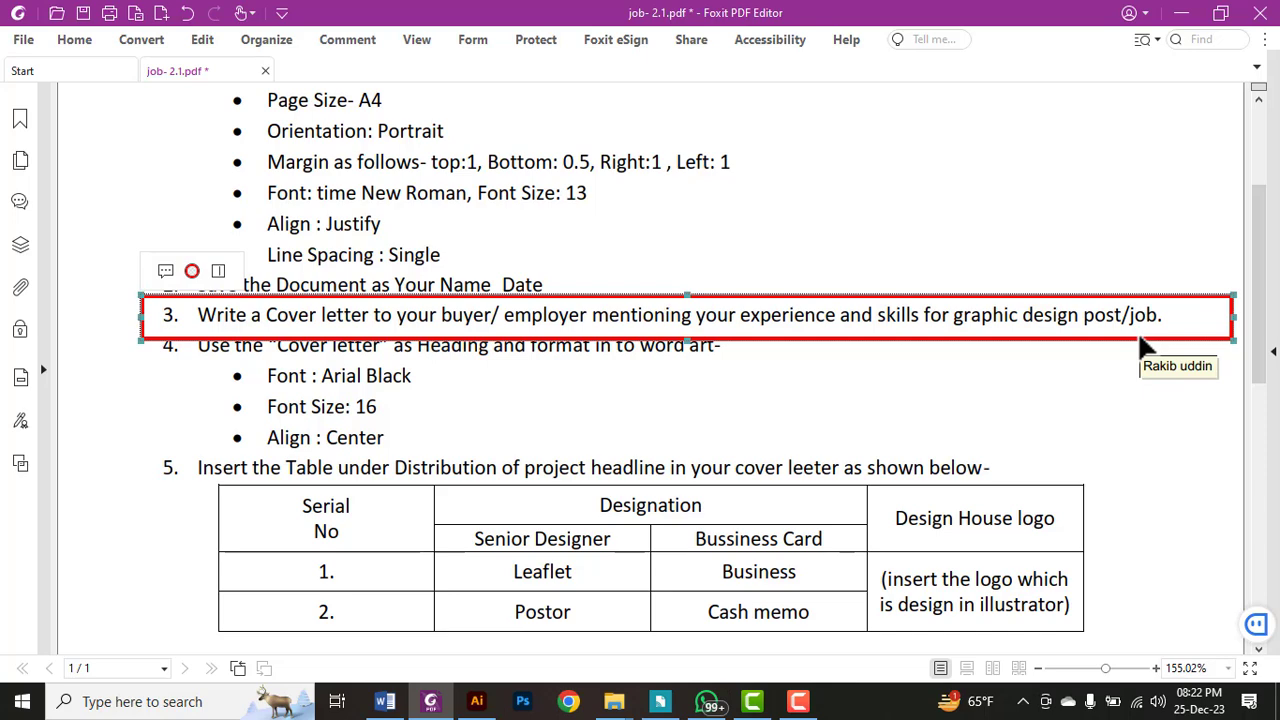
key(ctrl+super+Right)
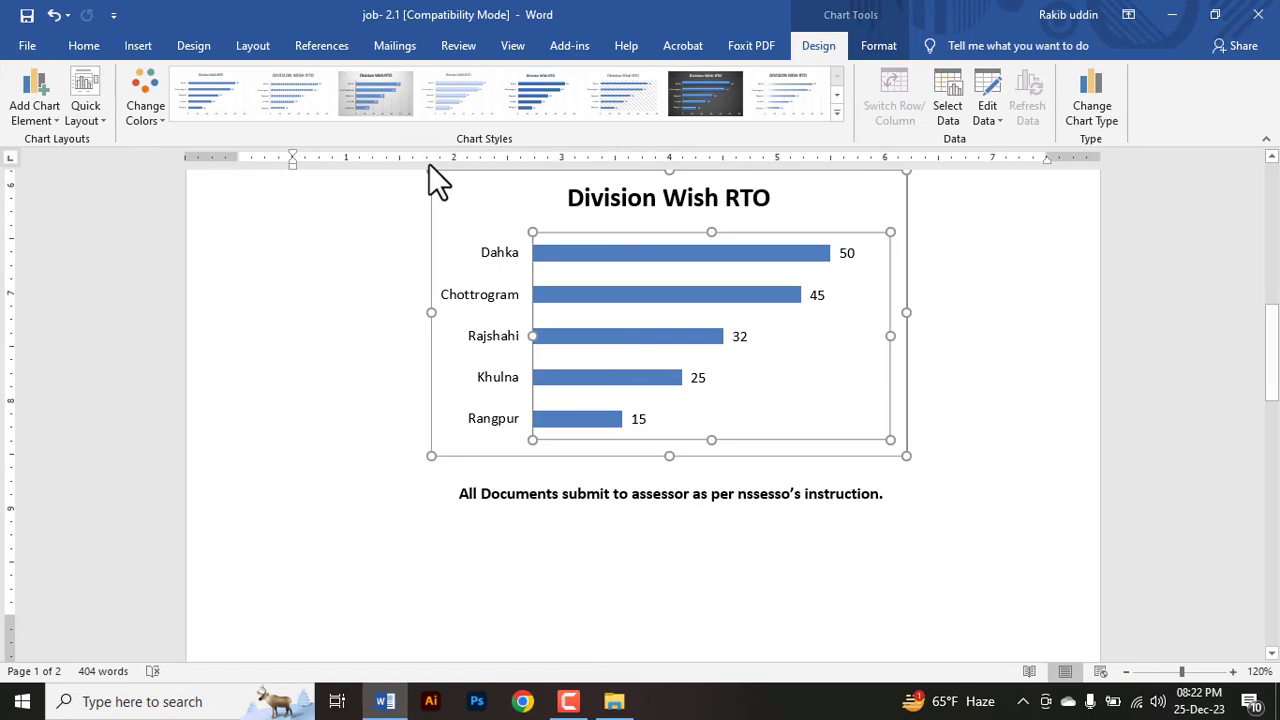
Step: Copy the cover letter text from job-2.1 and paste it into the new document
scroll(527, 375, down, 10)
scroll(534, 429, up, 2)
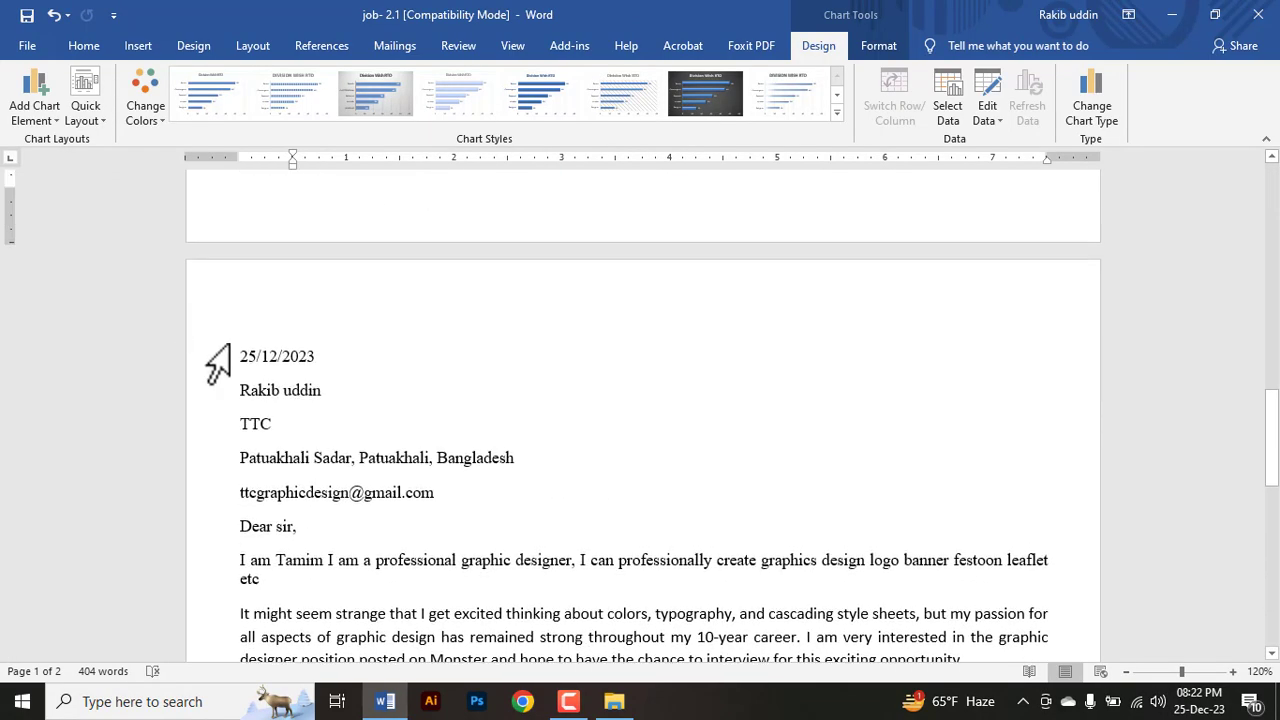
mouse_move(212, 330)
mouse_down()
mouse_move(568, 672)
mouse_move(605, 445)
mouse_up()
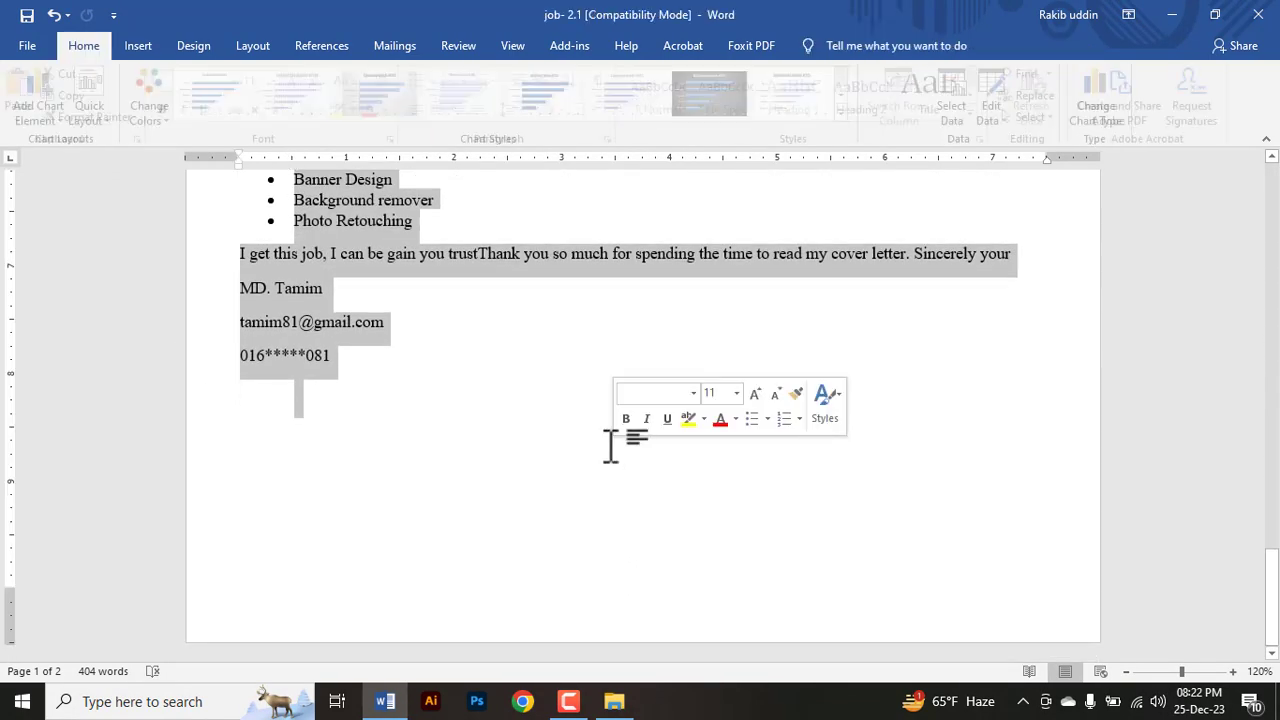
key(ctrl+super+Left)
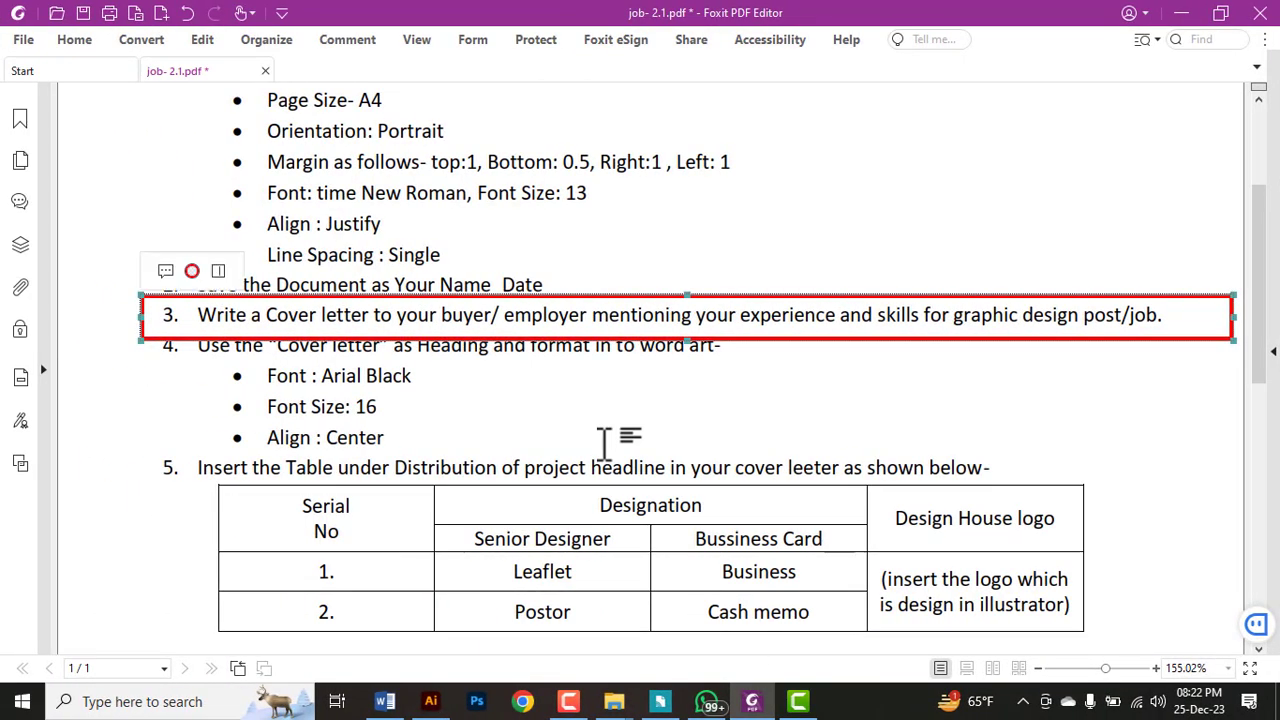
click(383, 702)
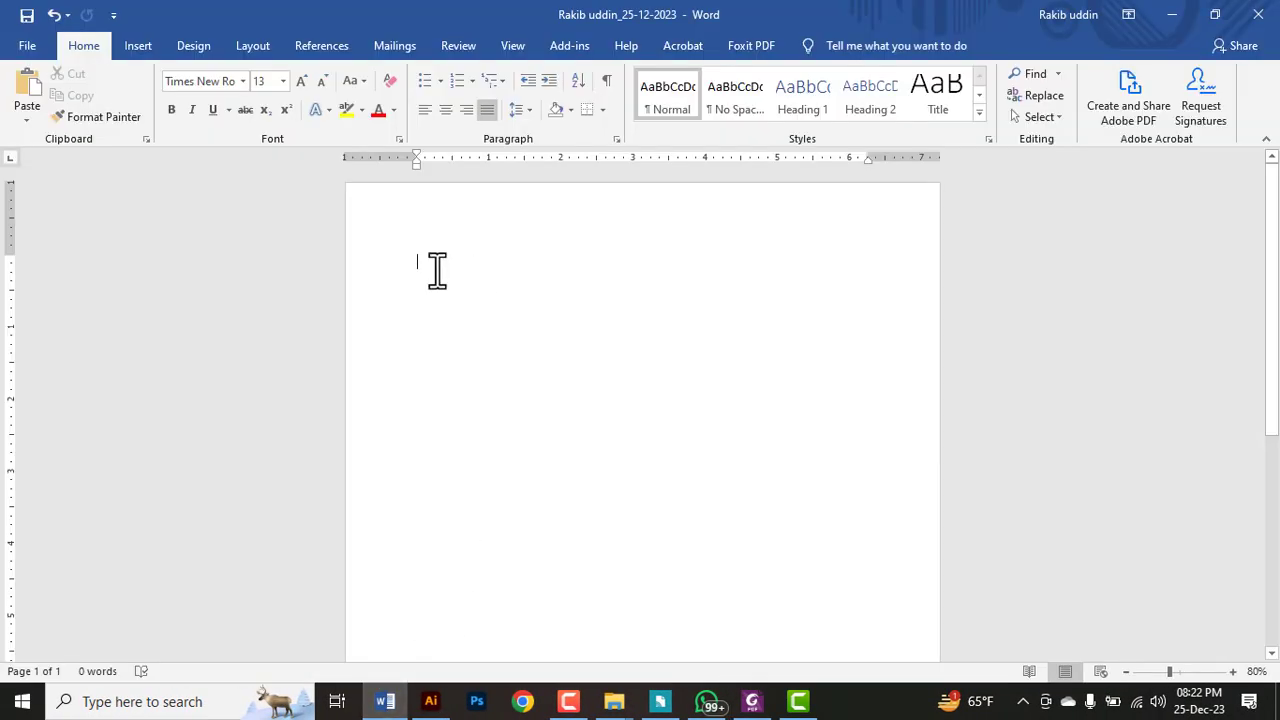
key(ctrl+v)
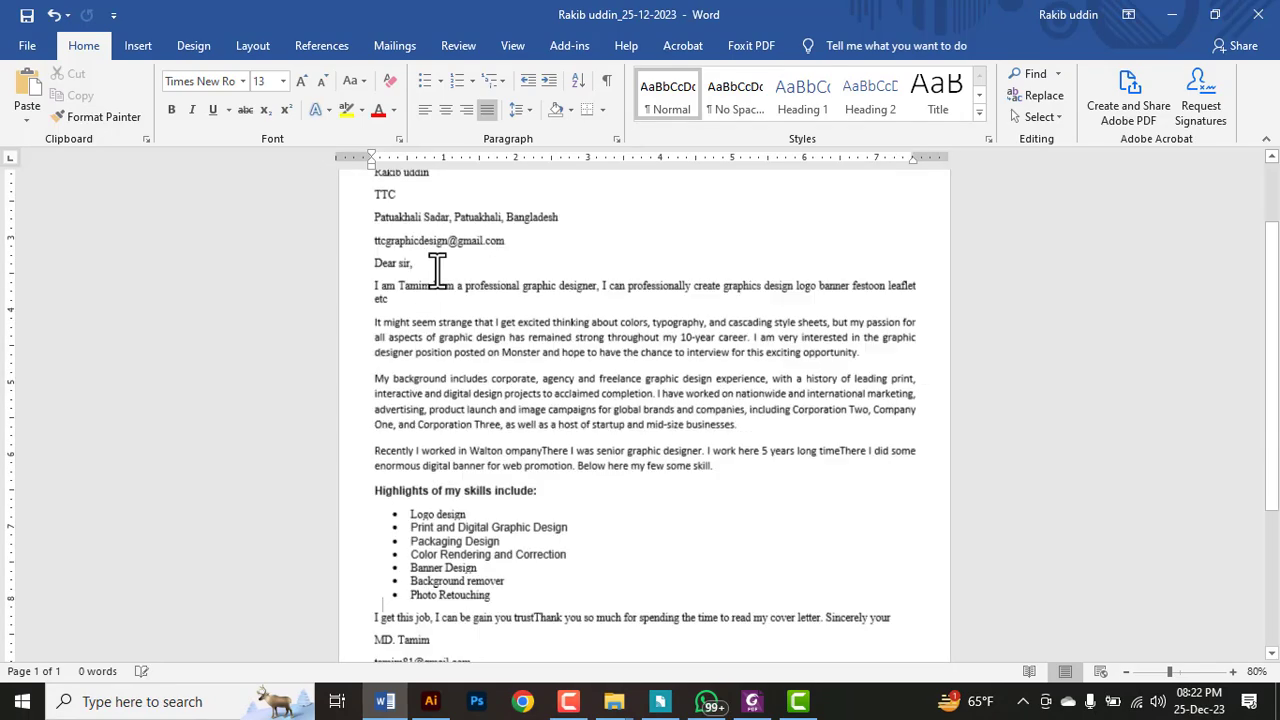
Step: Scroll through the pasted letter to check it, then head back to the PDF
scroll(466, 371, up, 3)
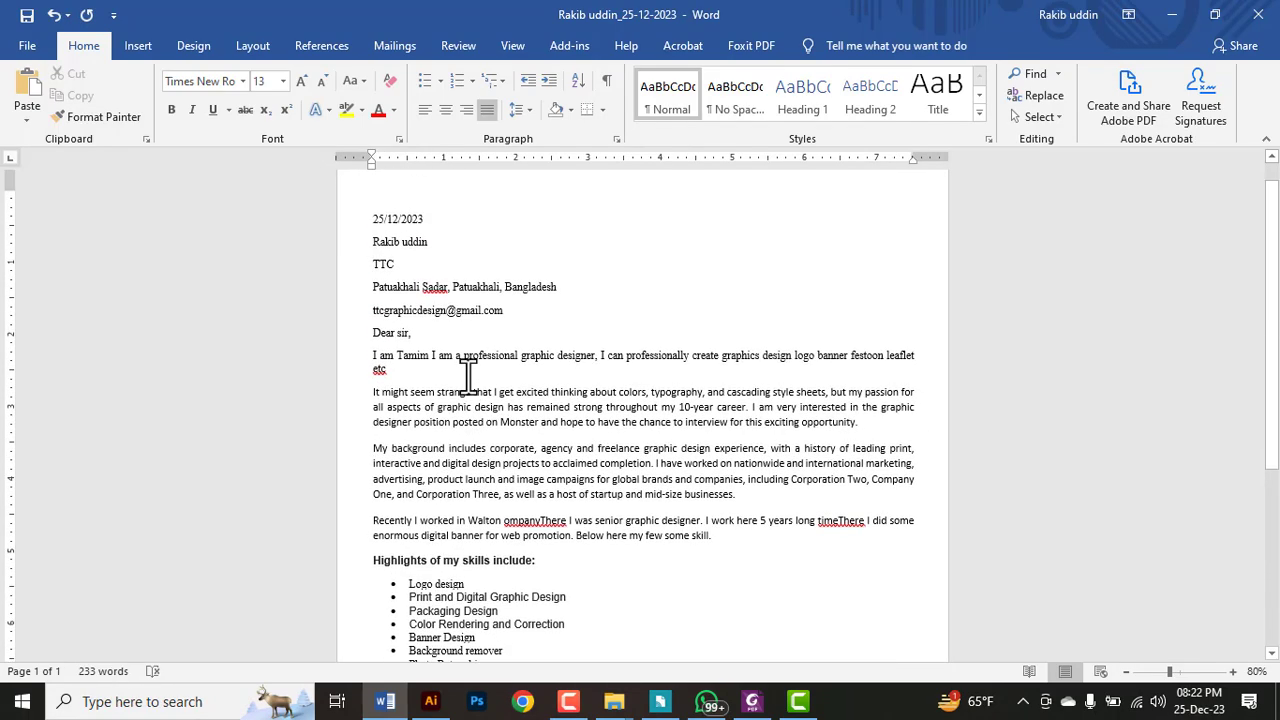
scroll(468, 375, up, 1)
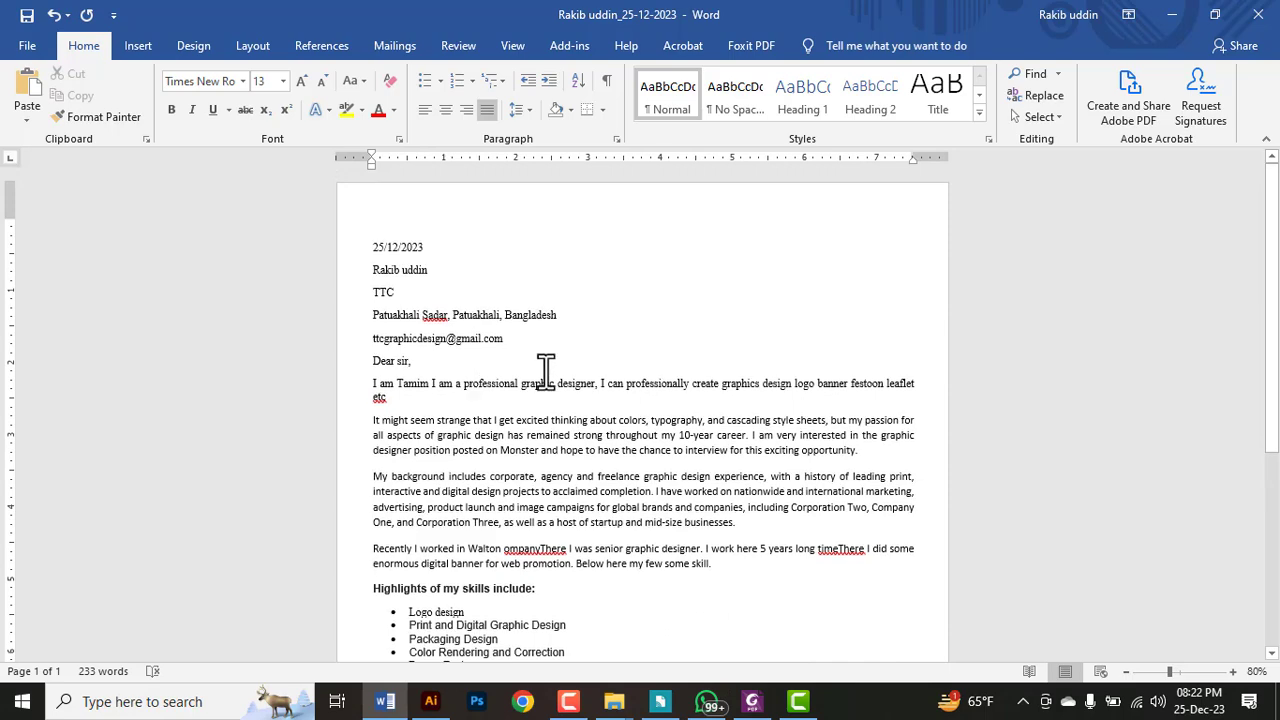
ctrl+scroll(650, 362, up, 3)
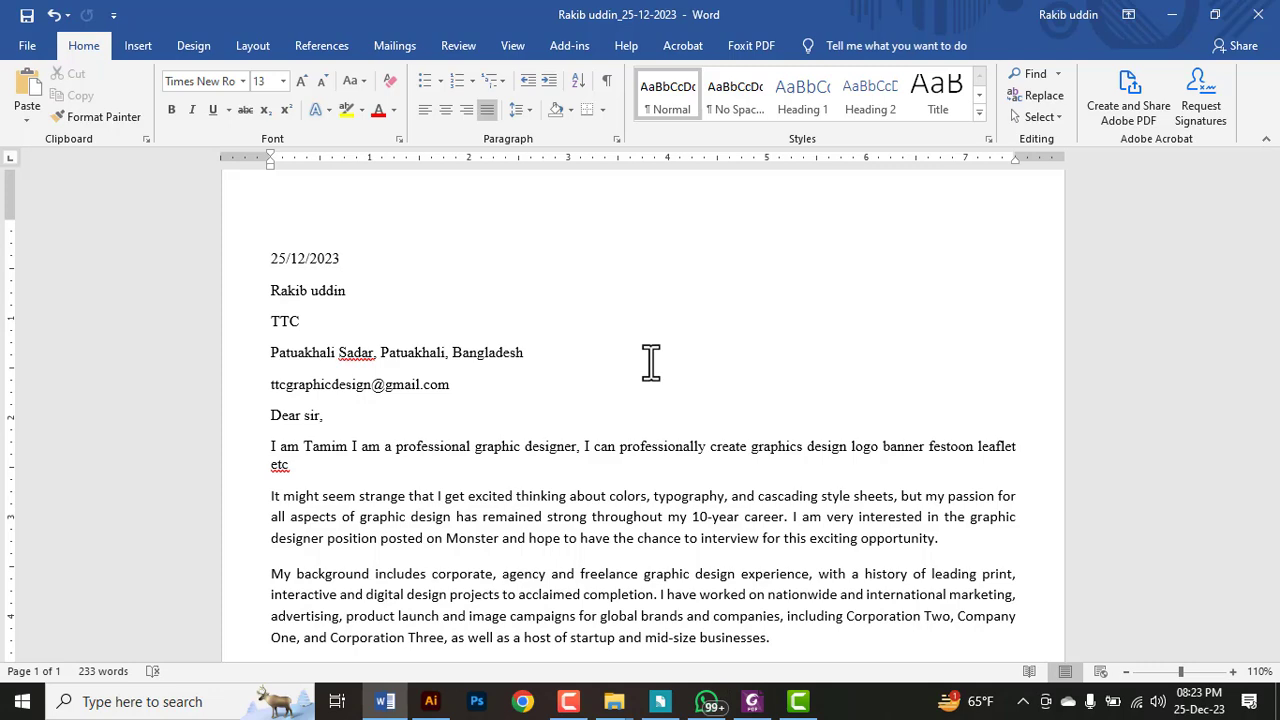
scroll(441, 400, down, 1)
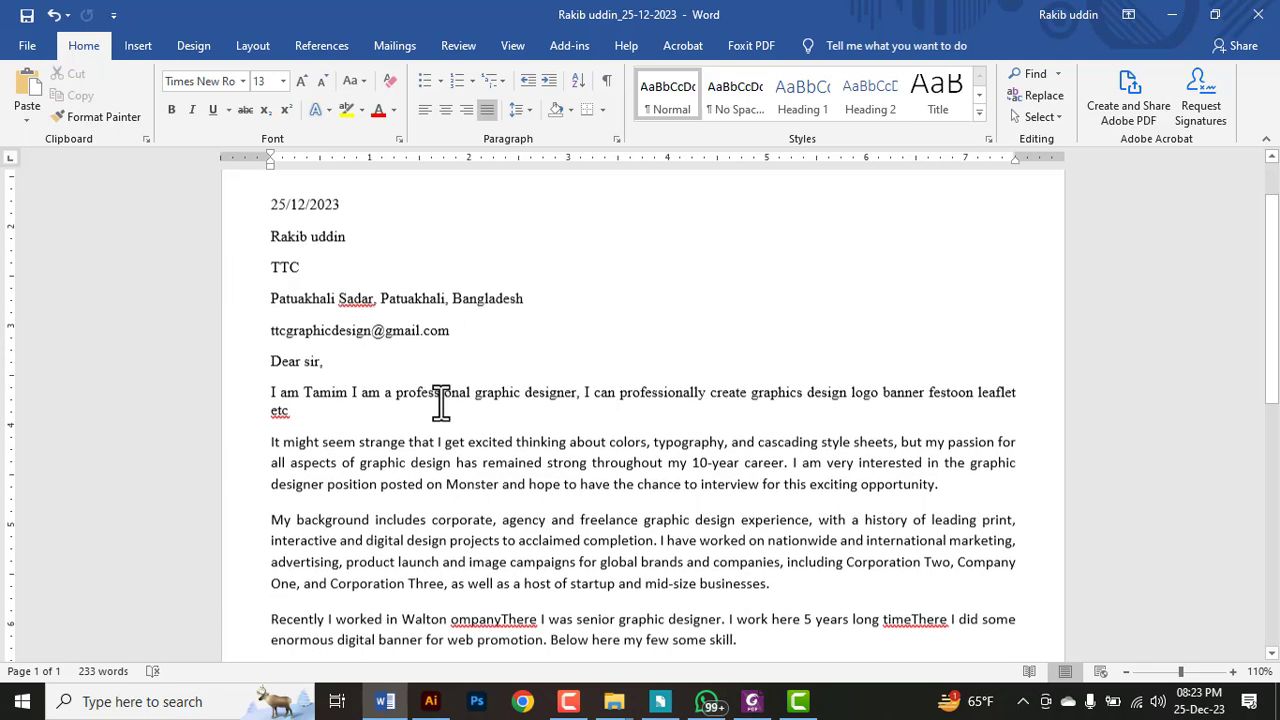
scroll(470, 430, down, 8)
scroll(520, 500, up, 5)
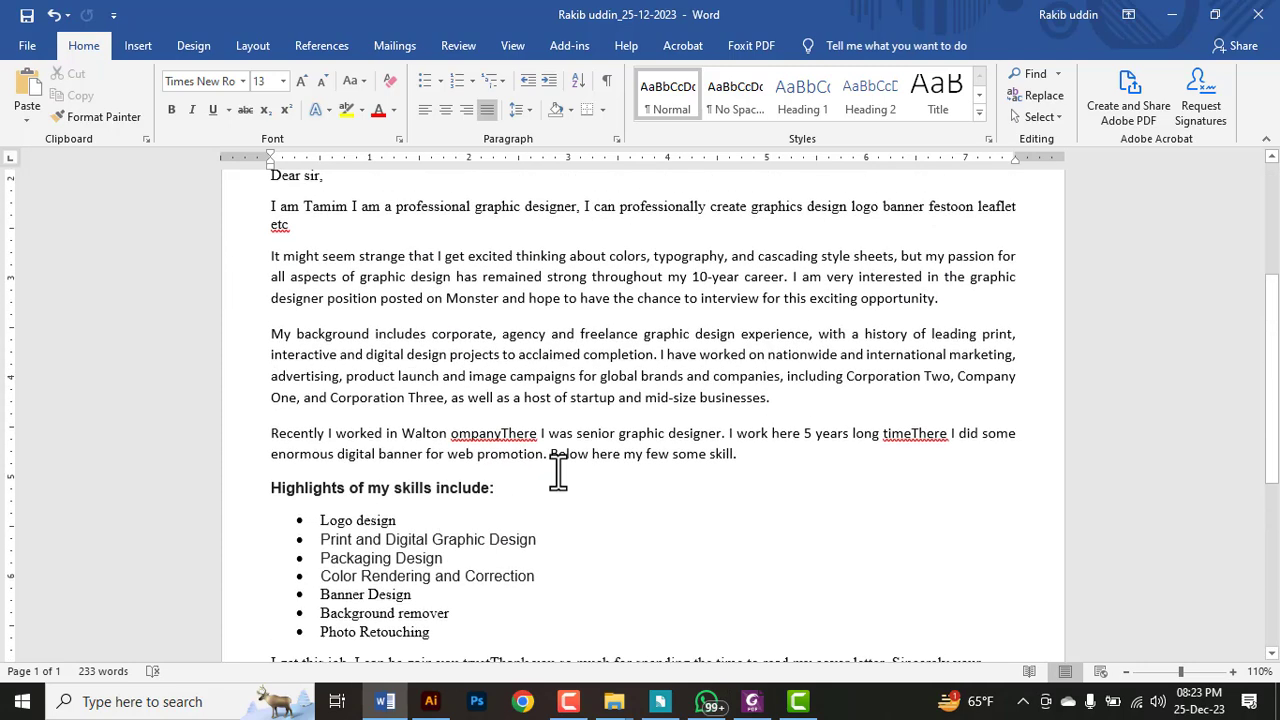
scroll(558, 472, up, 3)
scroll(560, 432, down, 5)
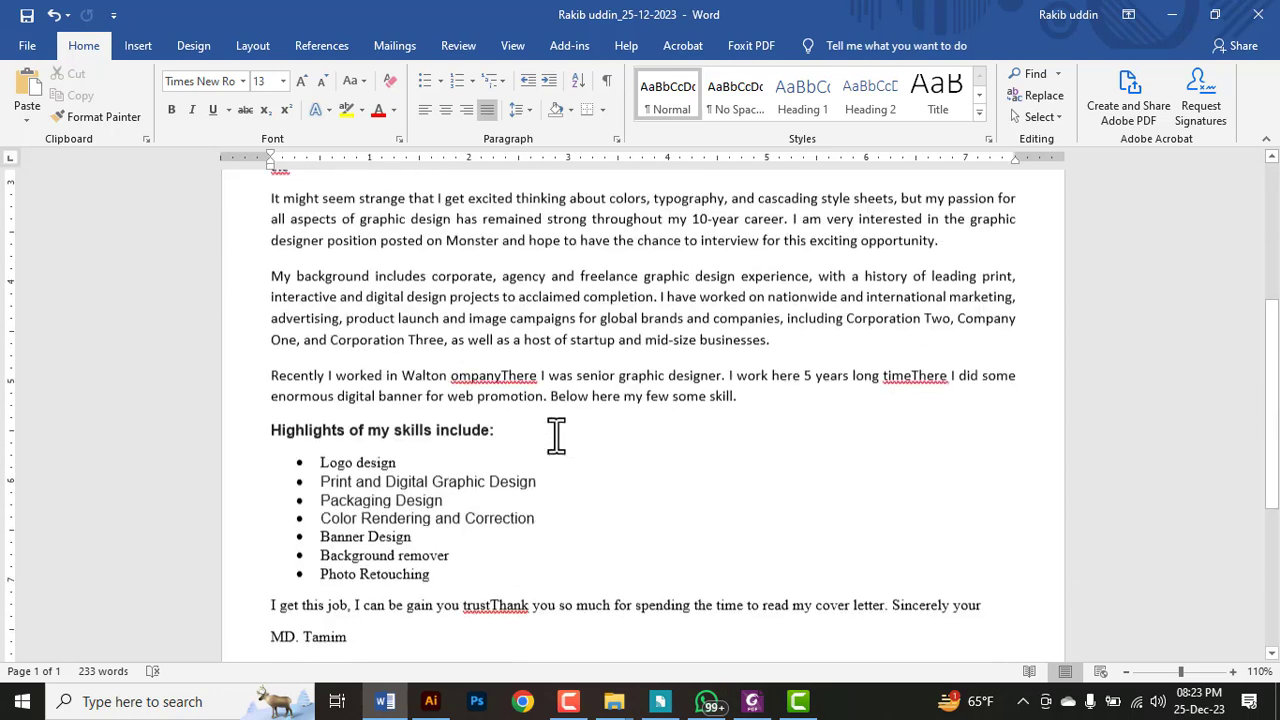
scroll(553, 435, down, 2)
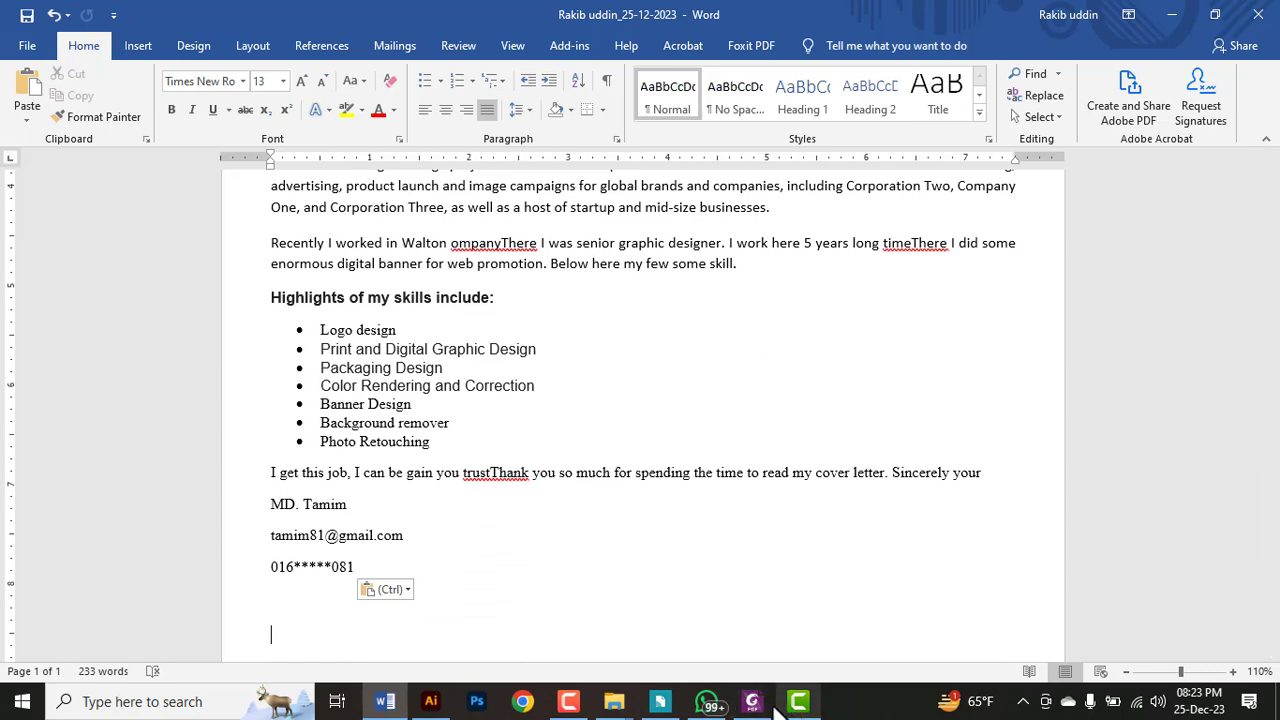
drag(752, 701, 447, 703)
Step: Replace instruction 3's box with a red box around the Arial Black, 16, Center bullets
click(447, 703)
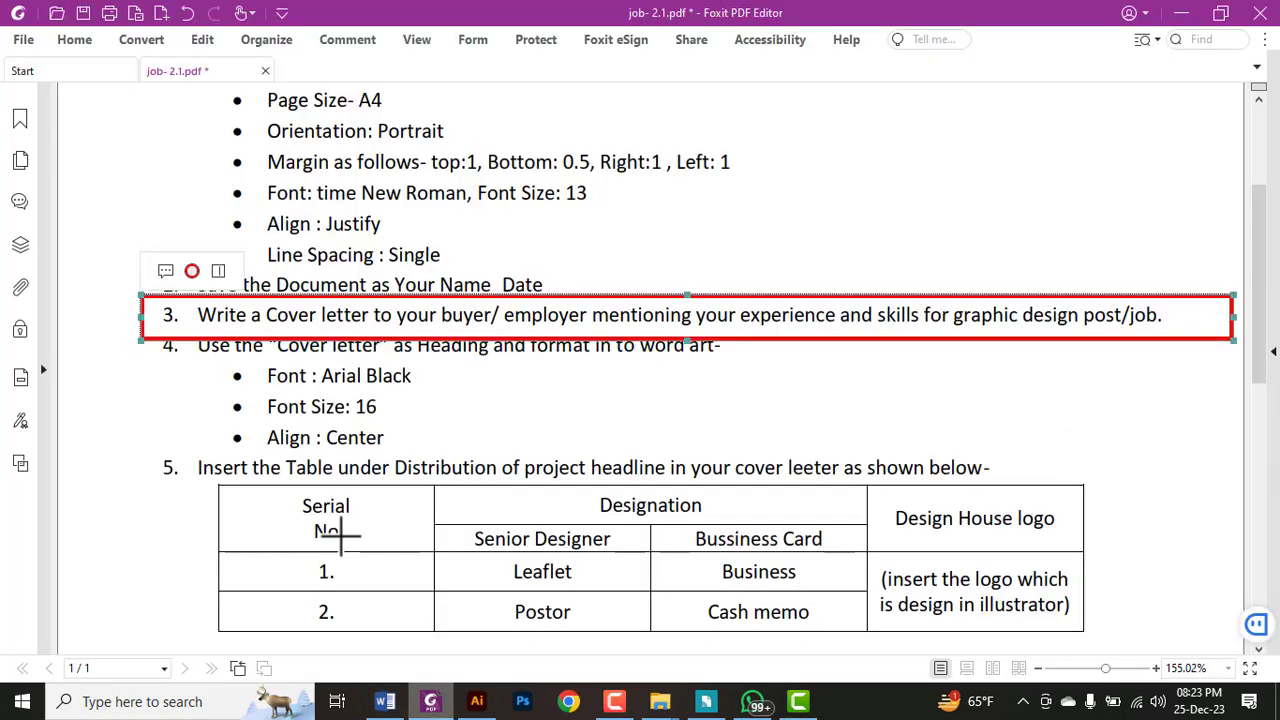
key(Delete)
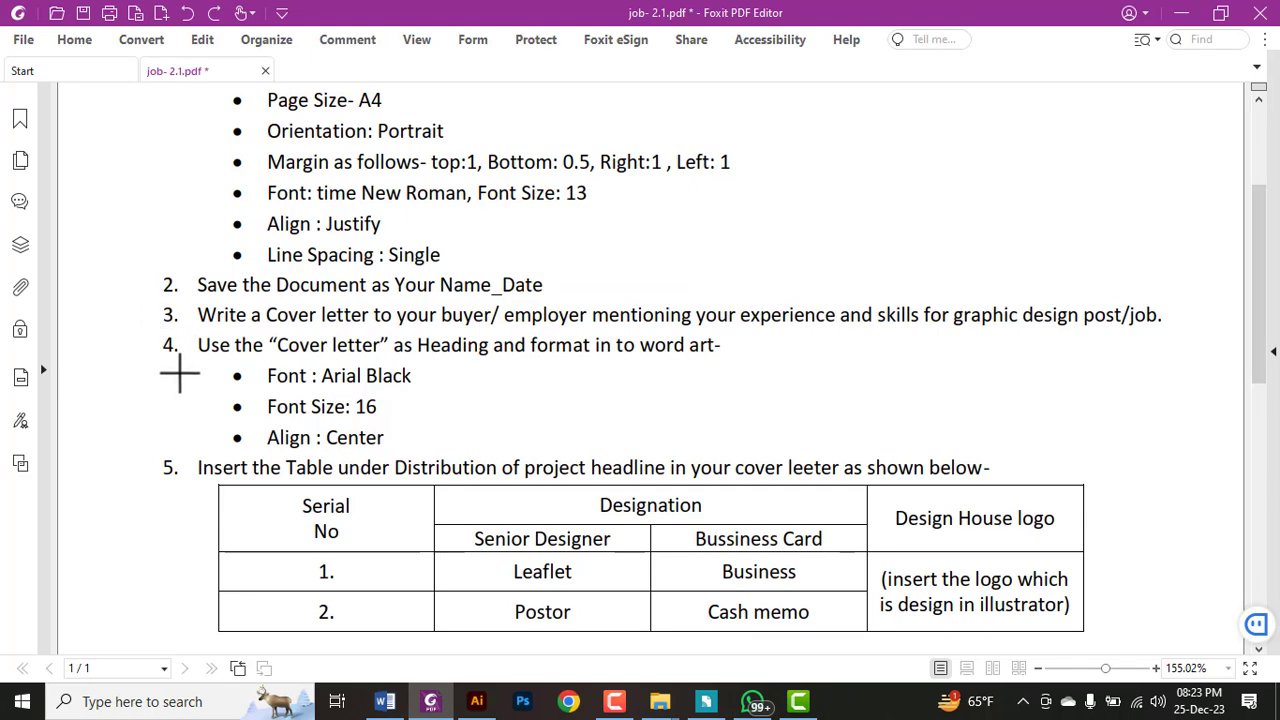
drag(150, 333, 779, 367)
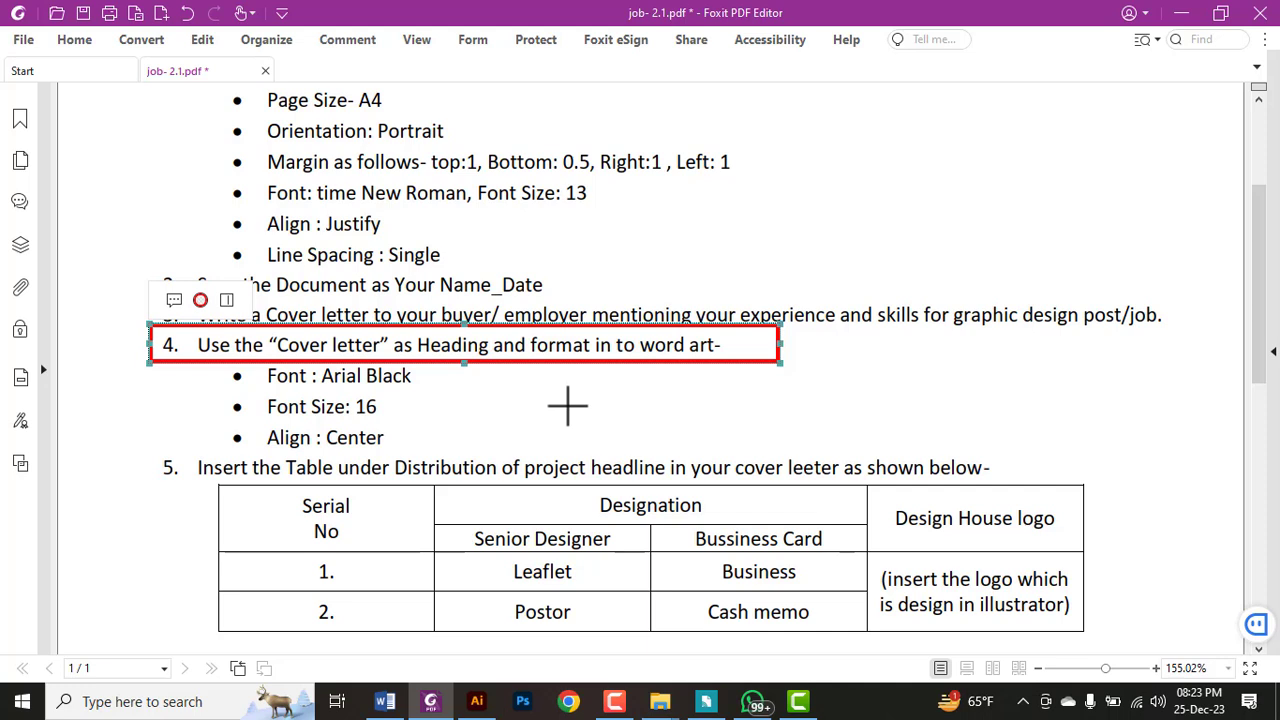
drag(291, 363, 294, 369)
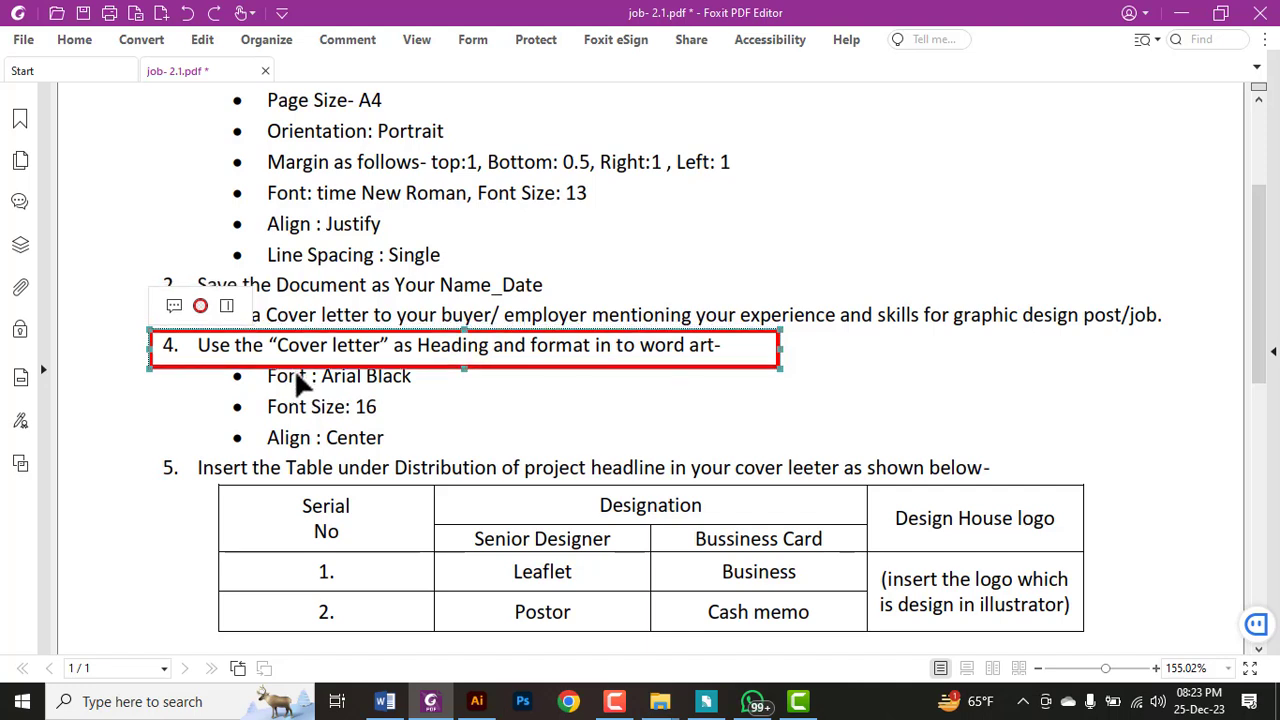
key(Delete)
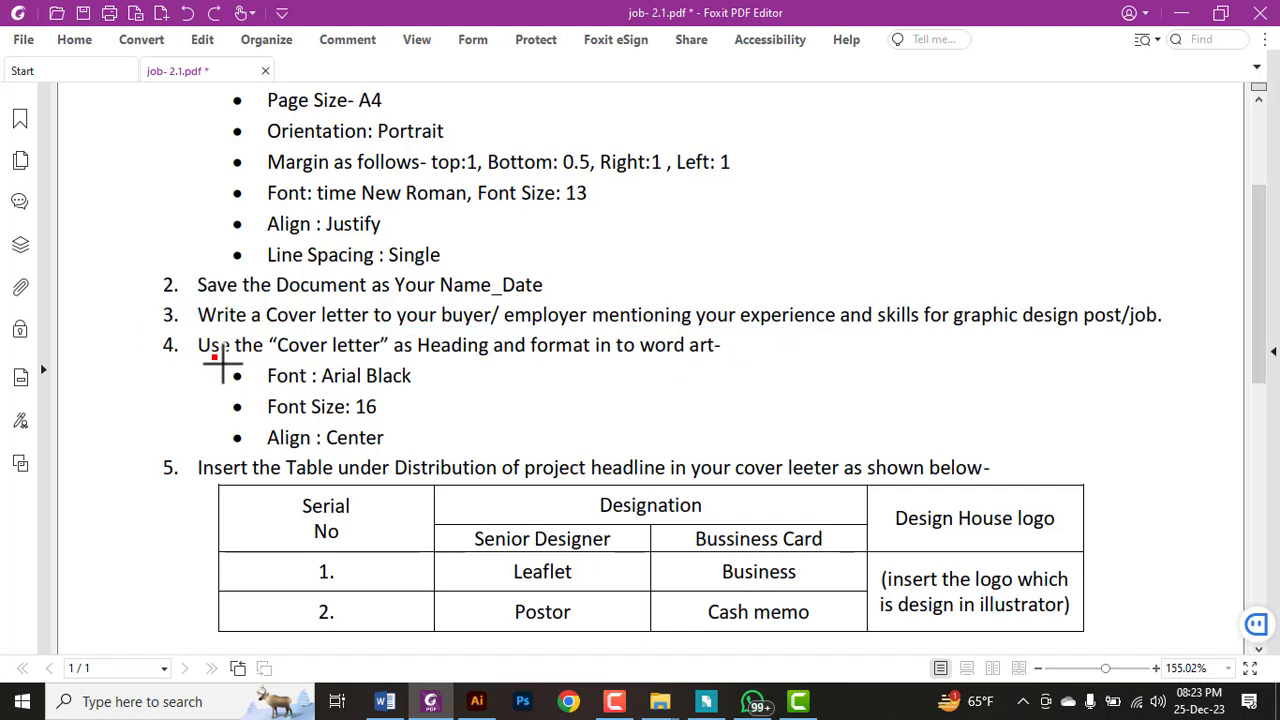
drag(213, 360, 462, 461)
drag(469, 466, 476, 464)
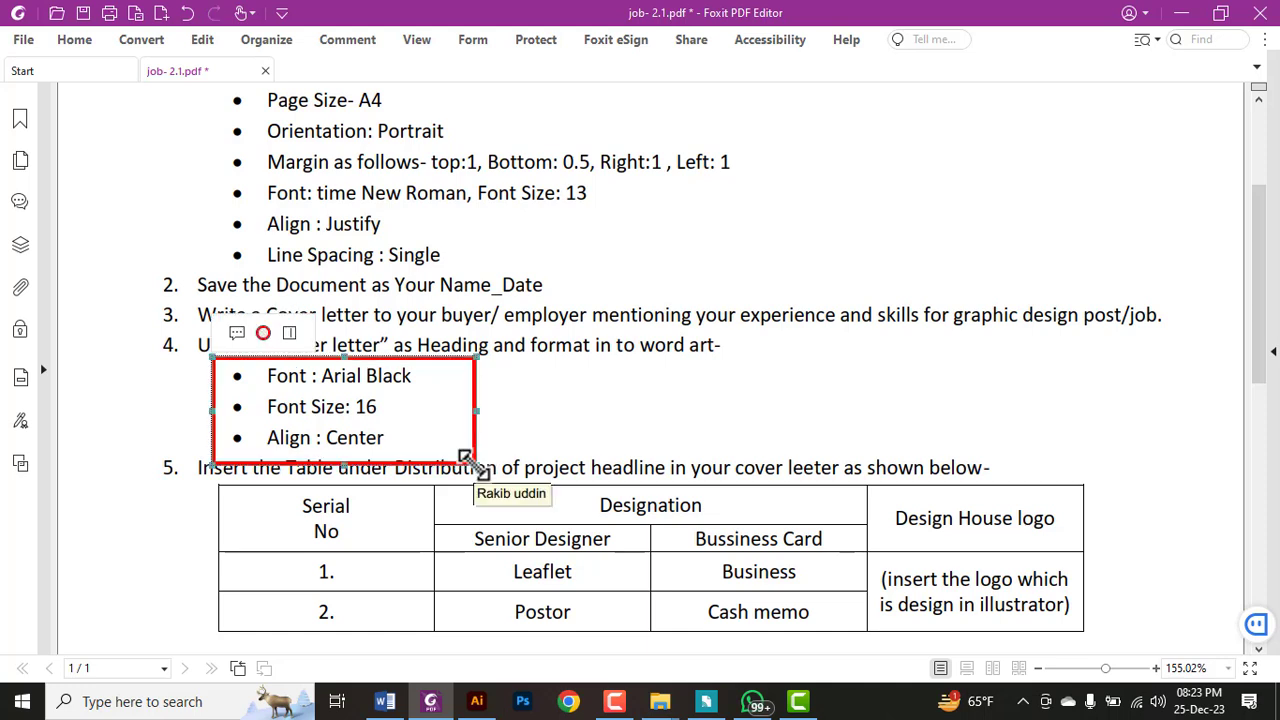
Step: Select and copy the words 'Cover letter' in instruction 4, then return to Word
click(96, 30)
click(75, 78)
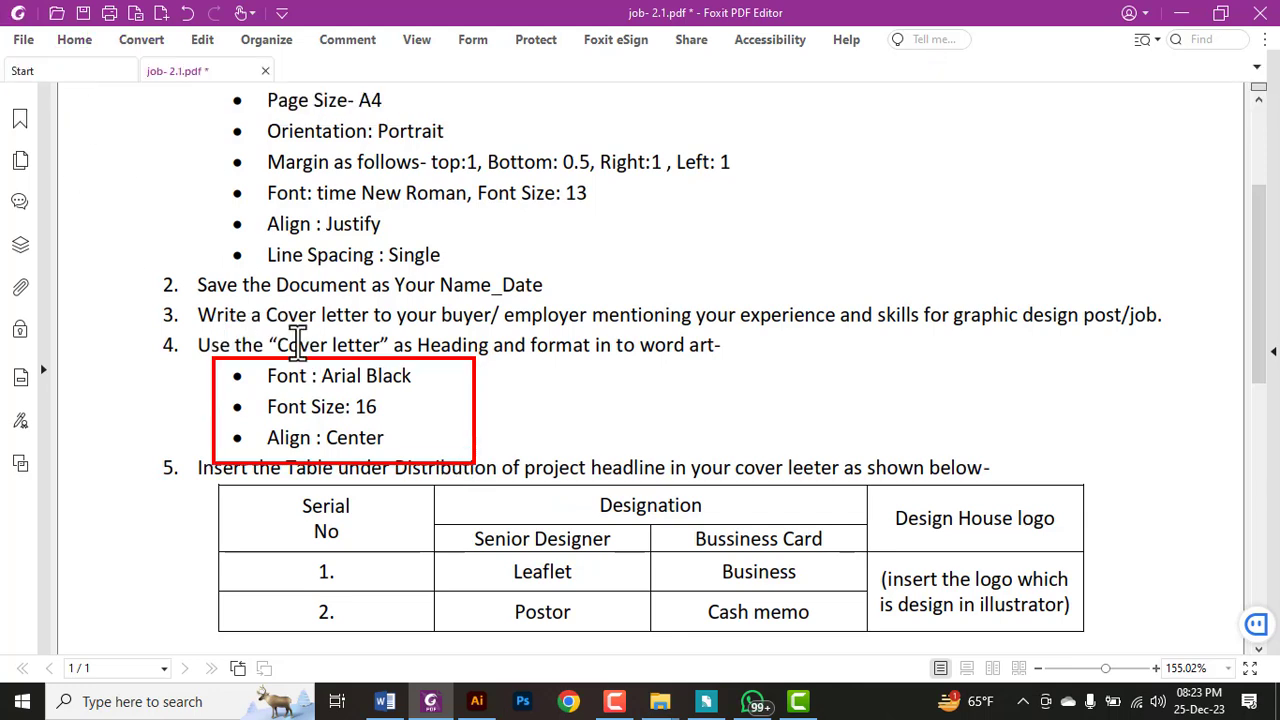
drag(277, 345, 380, 345)
key(ctrl+c)
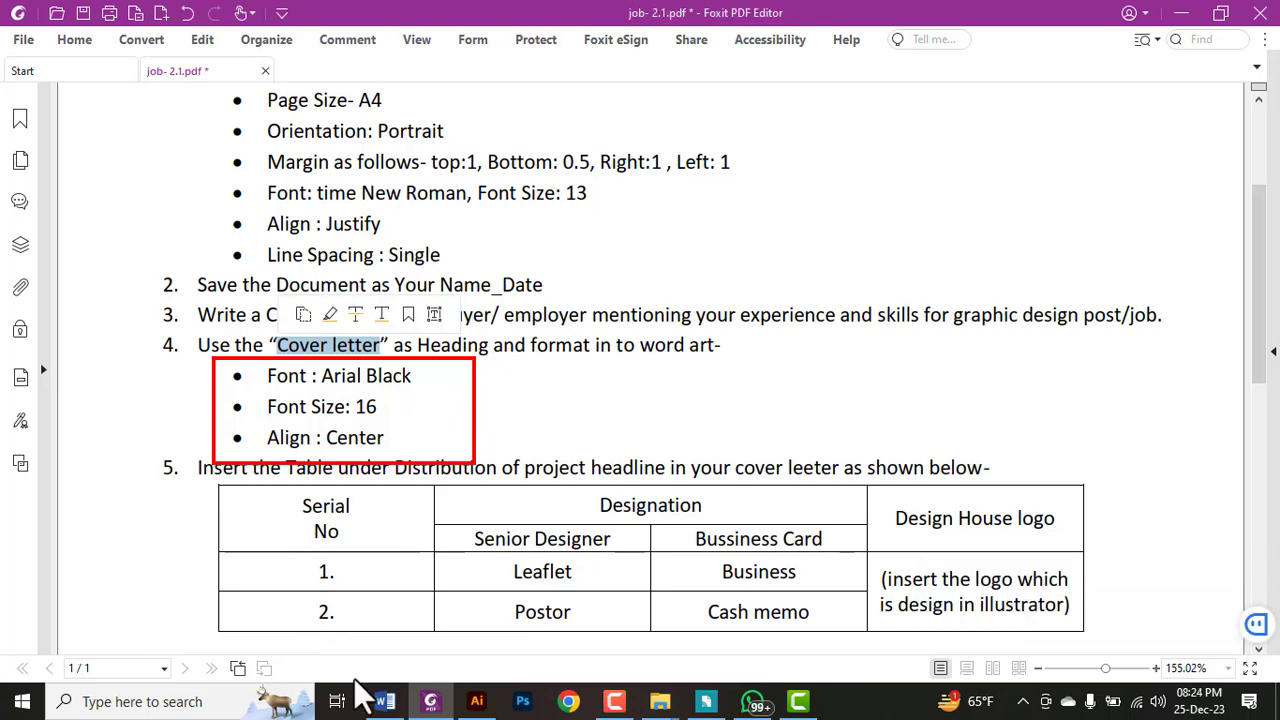
click(384, 701)
scroll(451, 534, up, 5)
Step: Paste 'Cover letter' on a new line above the date and select that heading line
scroll(205, 405, up, 3)
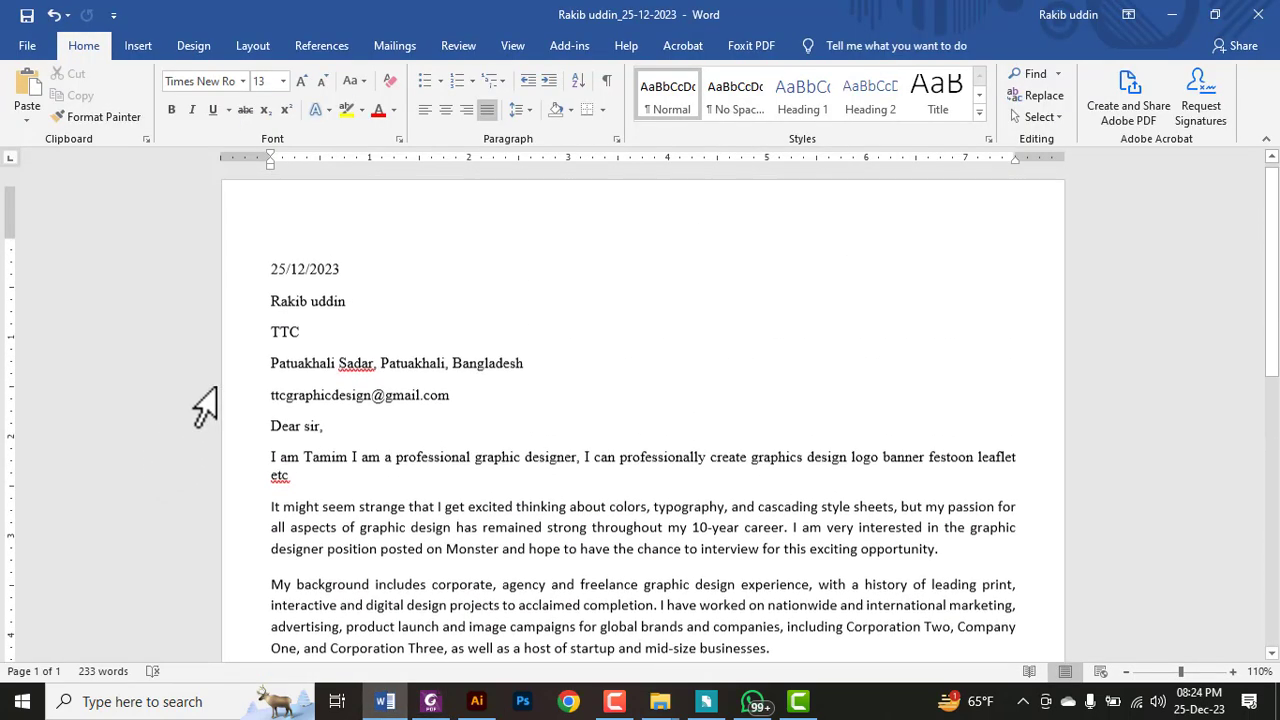
click(266, 277)
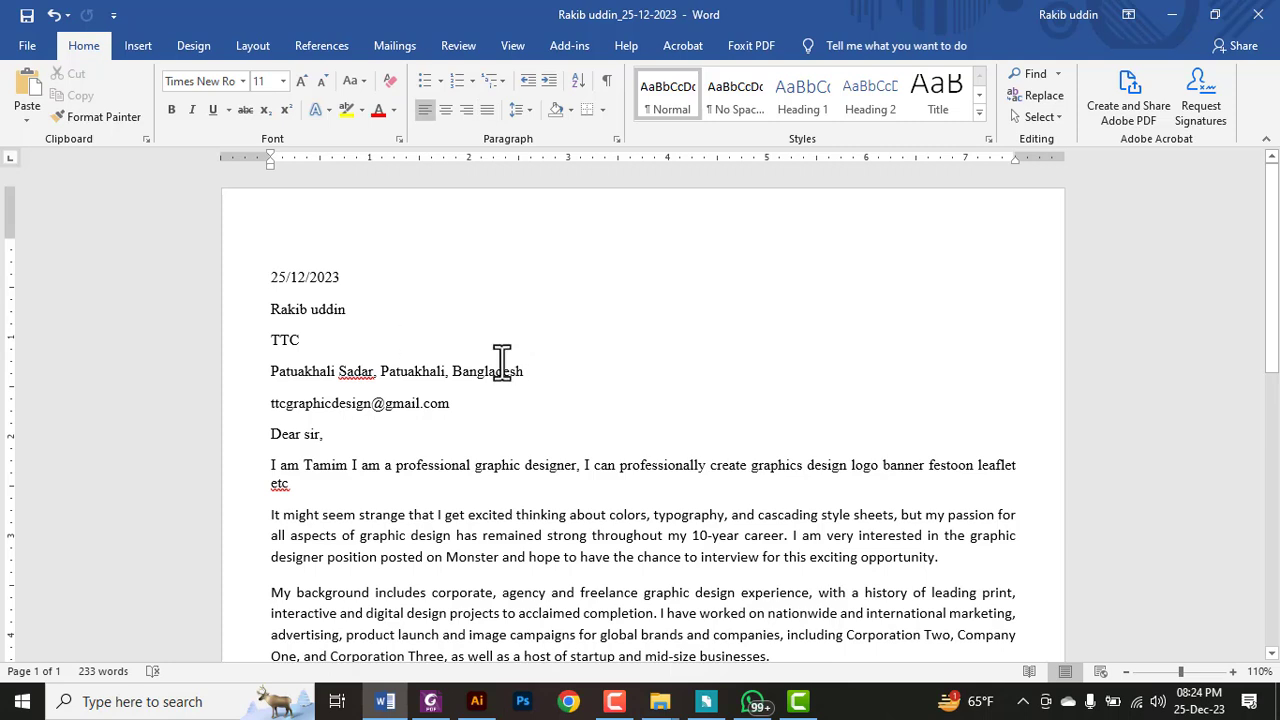
key(Return)
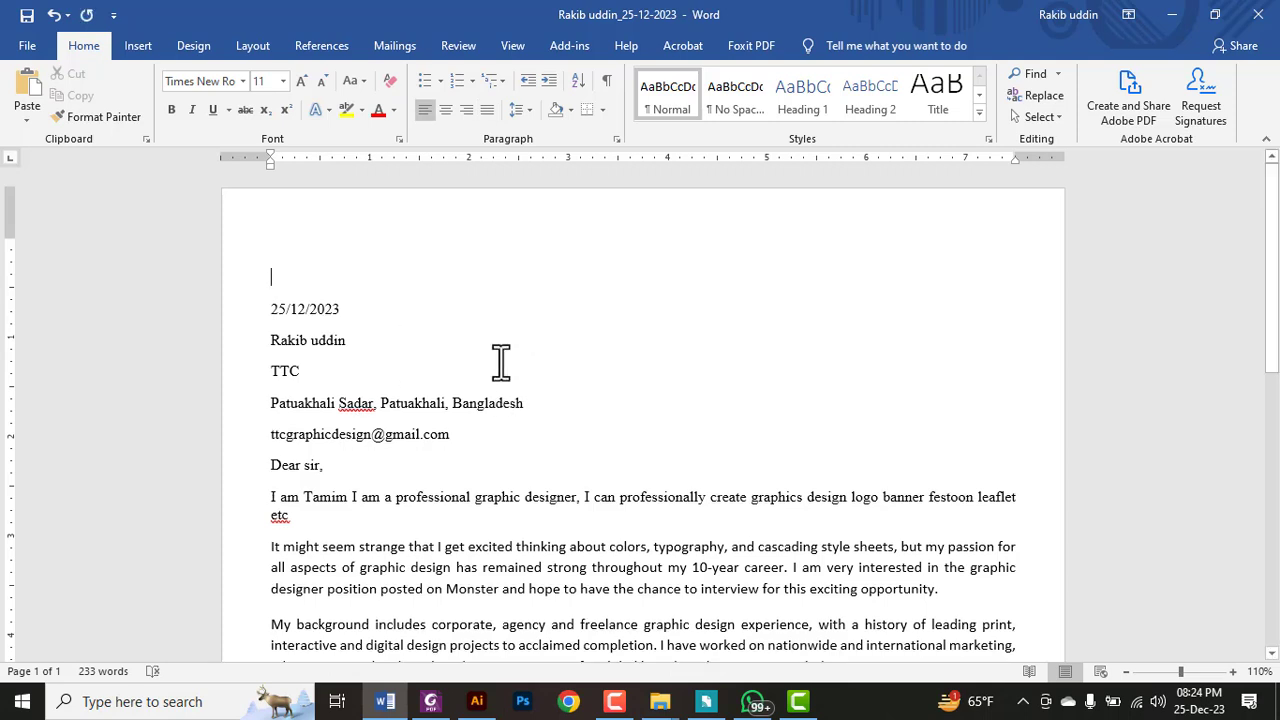
key(ctrl+v)
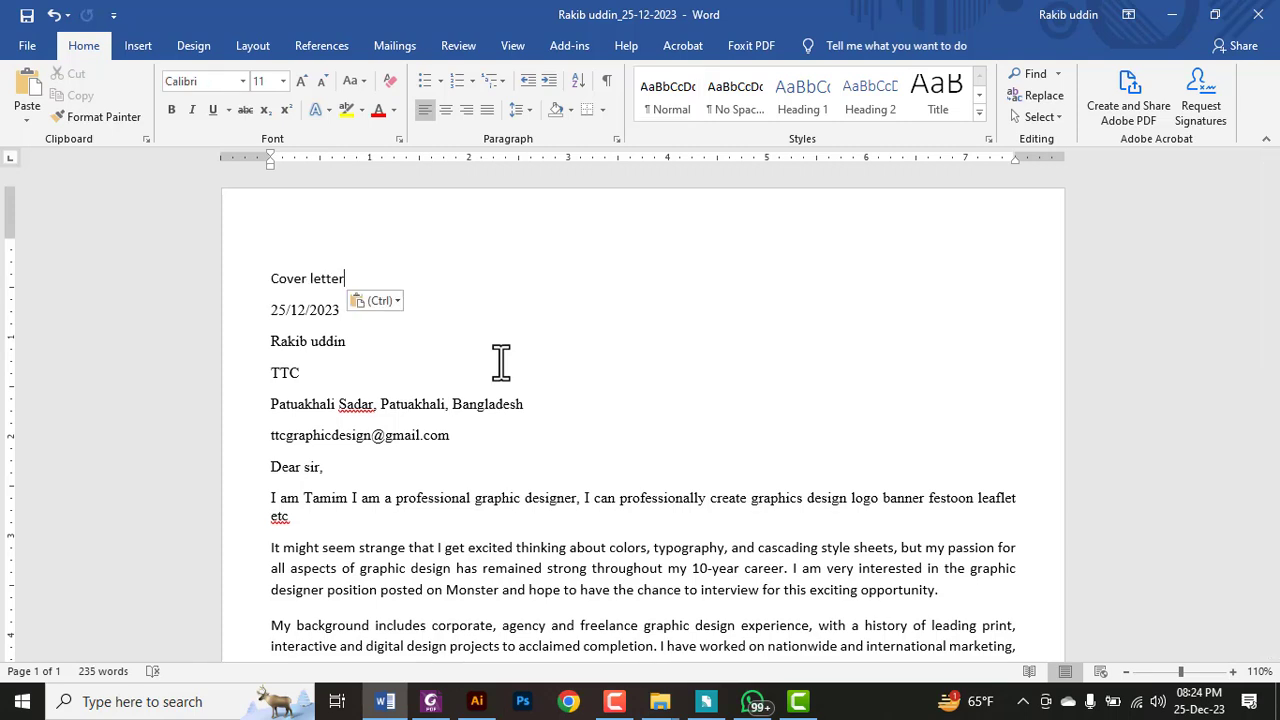
key(Return)
key(Return)
key(Return)
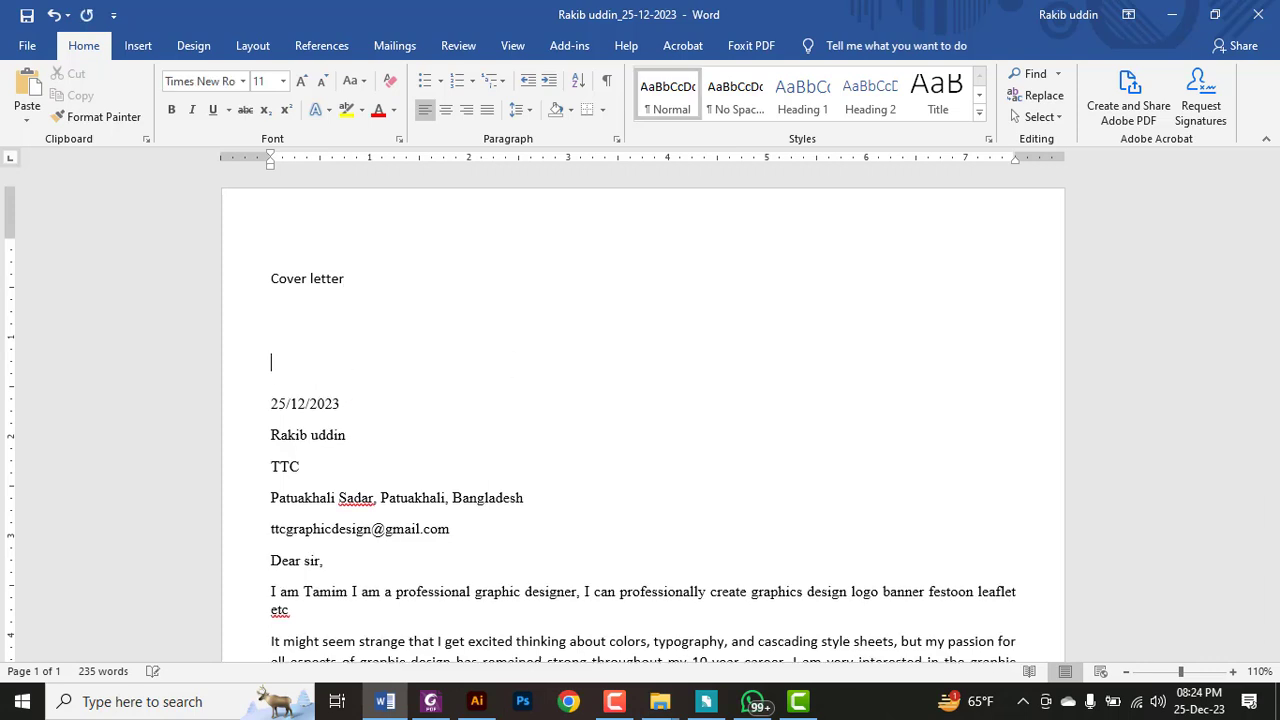
click(218, 278)
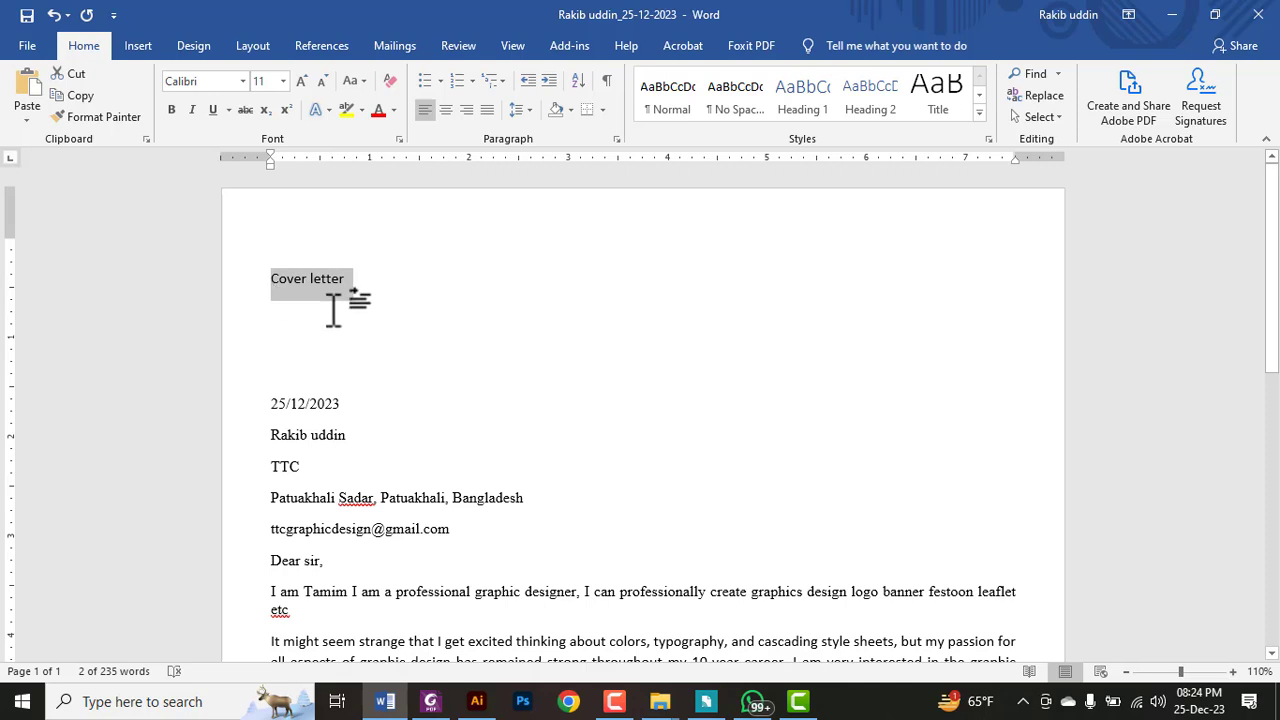
Step: Turn the 'Cover letter' heading into orange-outlined WordArt
click(135, 45)
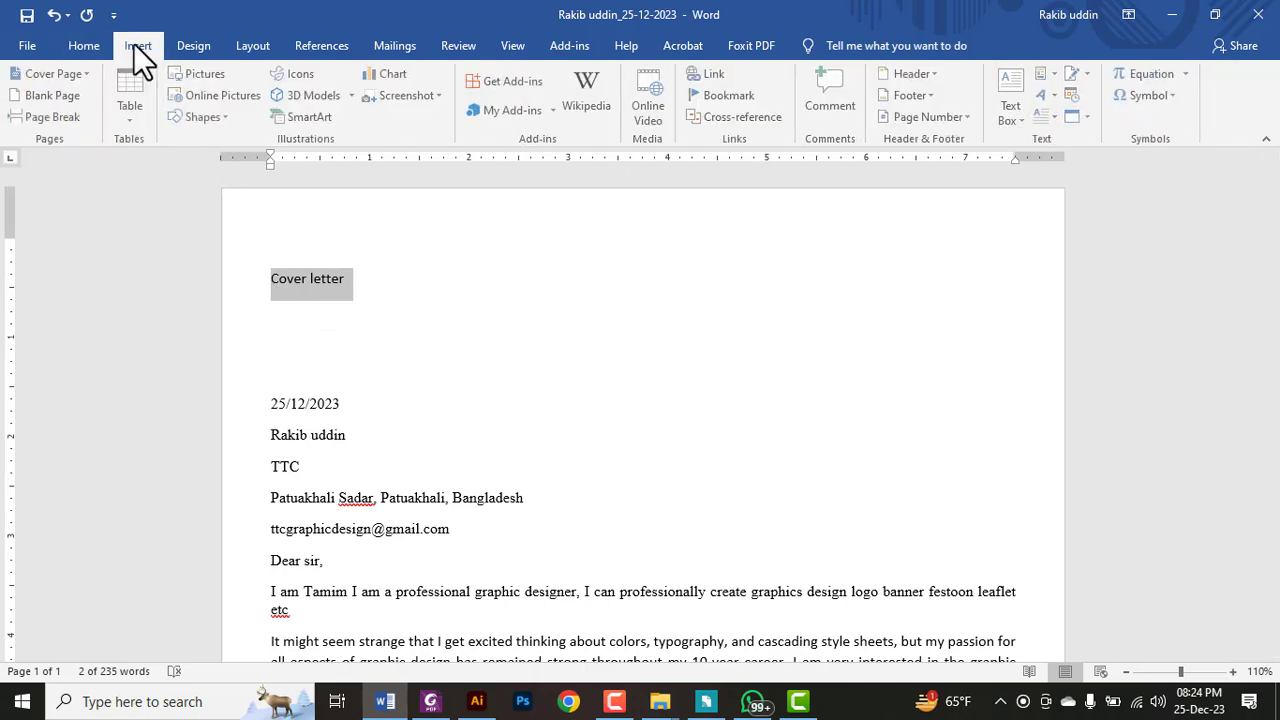
click(1047, 95)
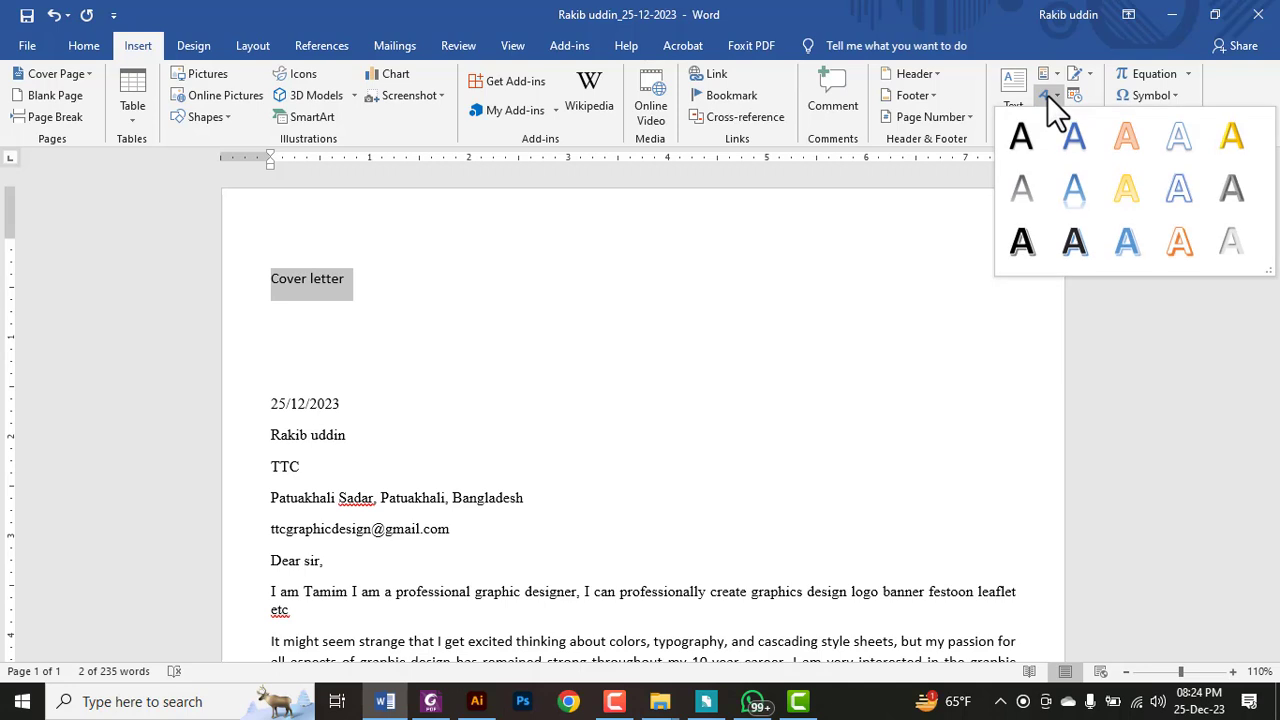
click(1180, 243)
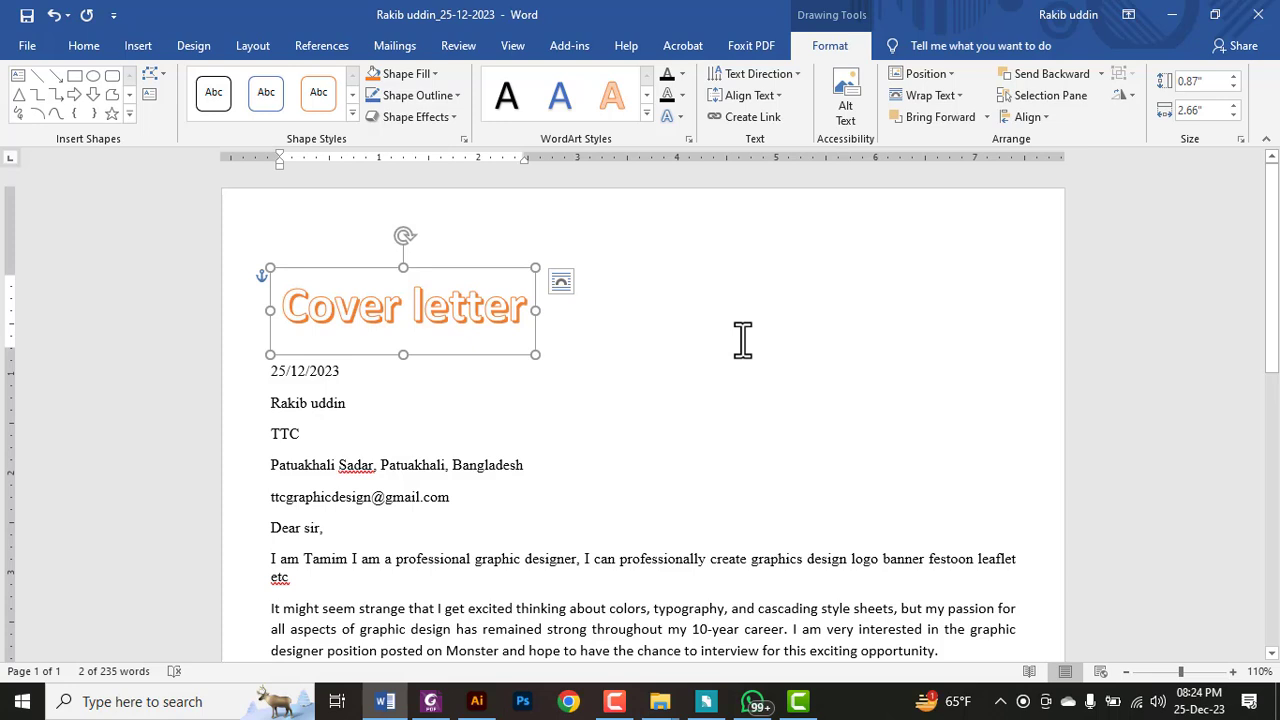
Step: Set the WordArt text to Arial Black, 18 pt
key(ctrl+a)
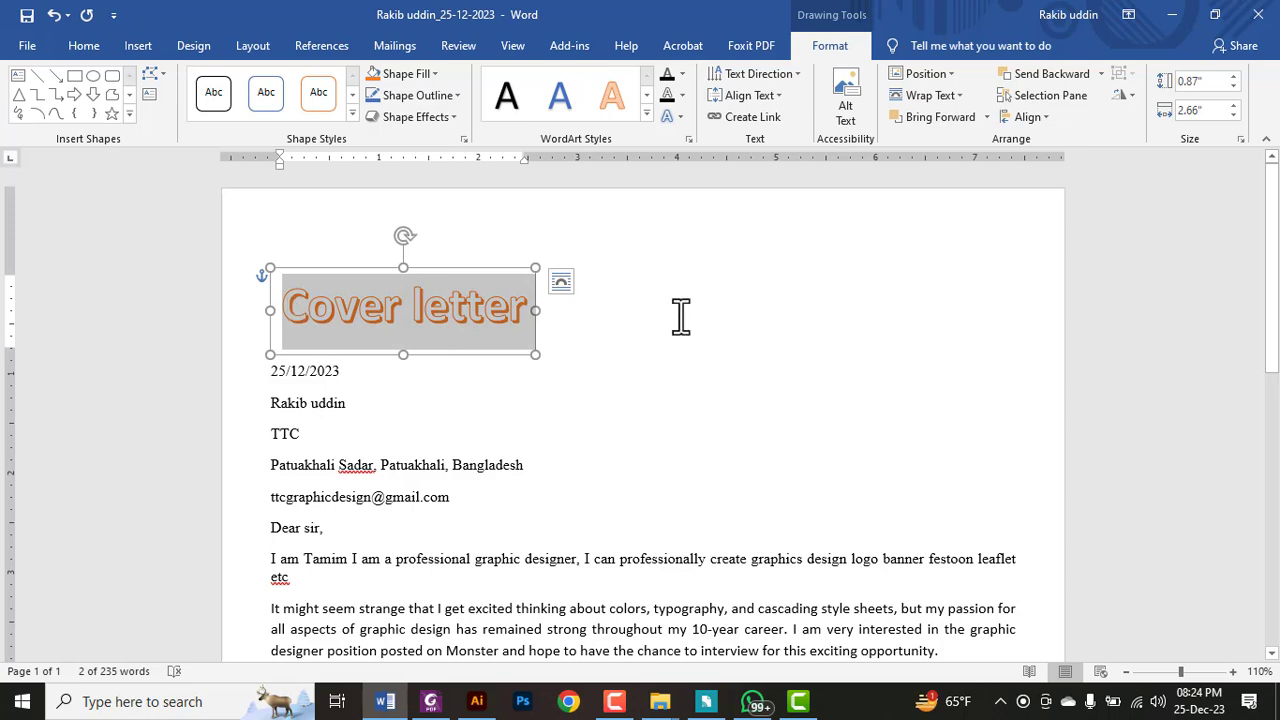
click(68, 42)
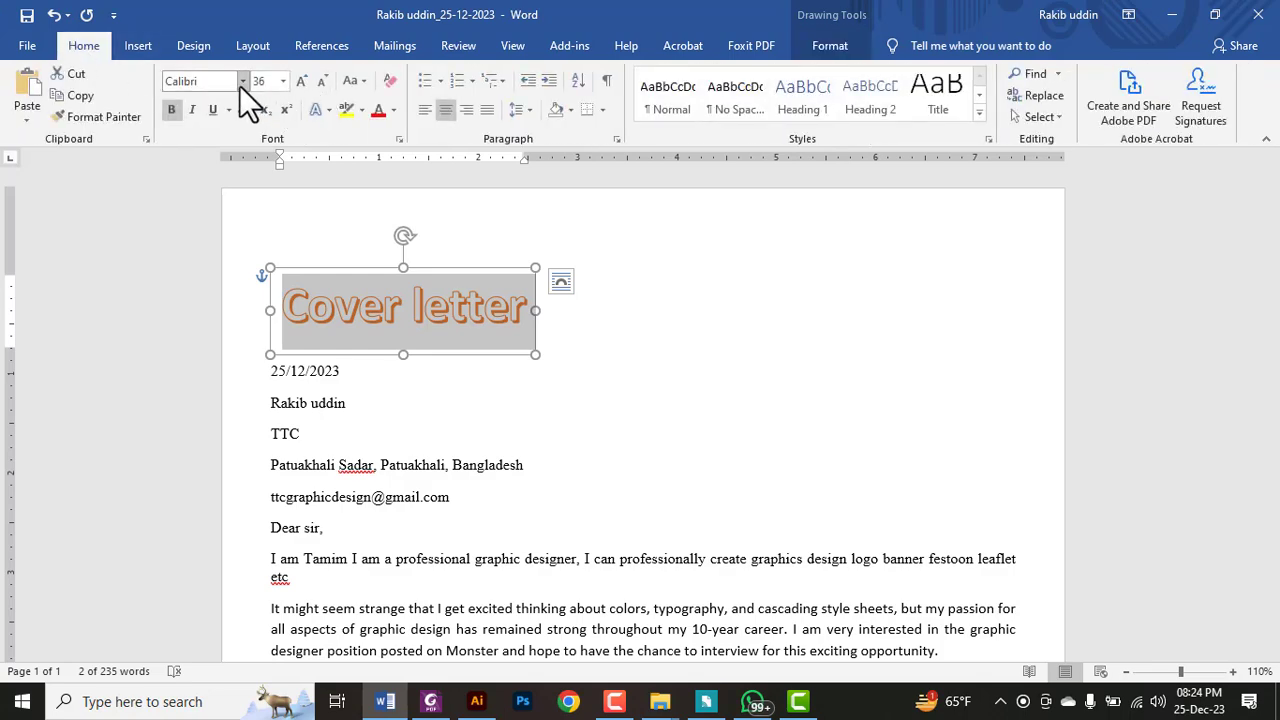
click(241, 82)
scroll(283, 211, up, 1)
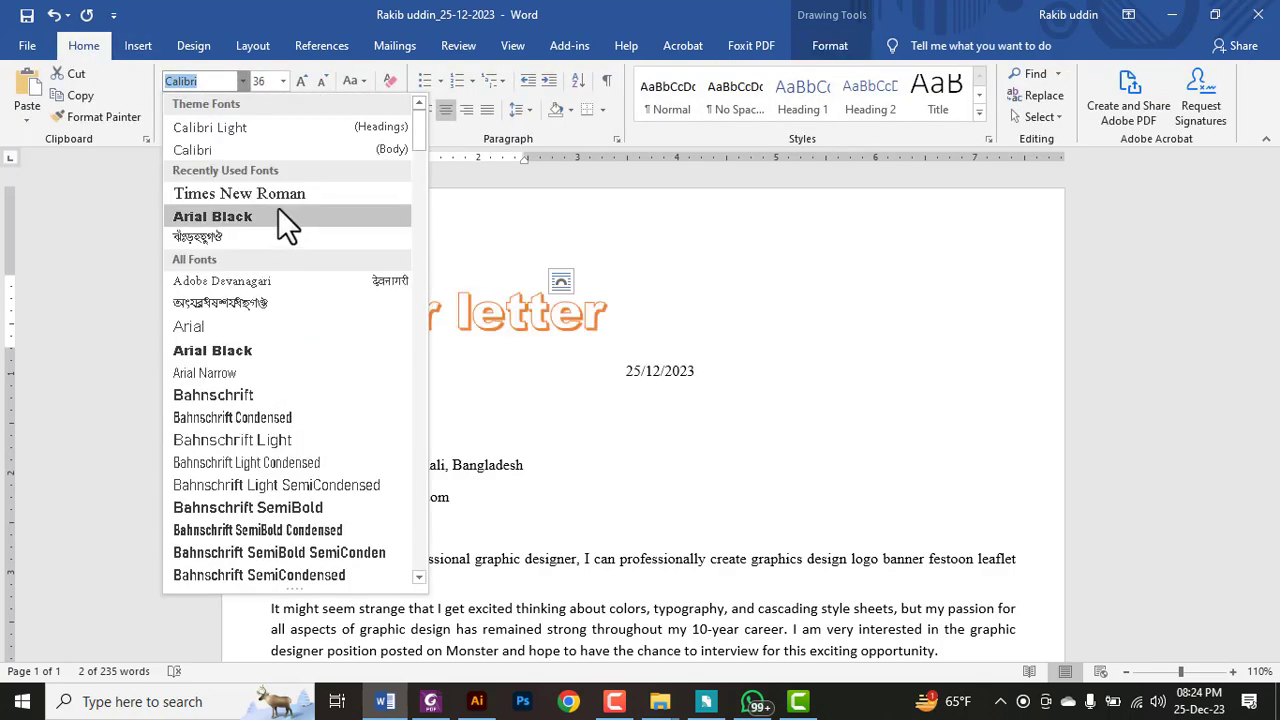
click(198, 219)
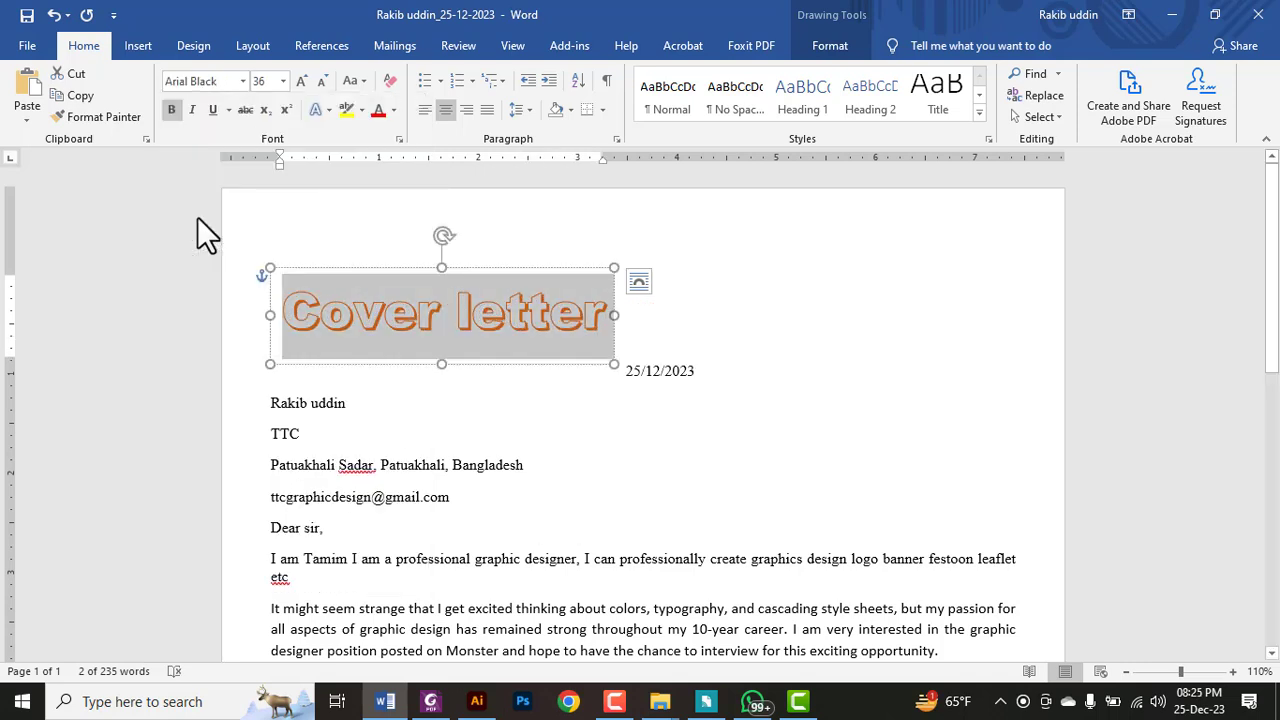
click(283, 81)
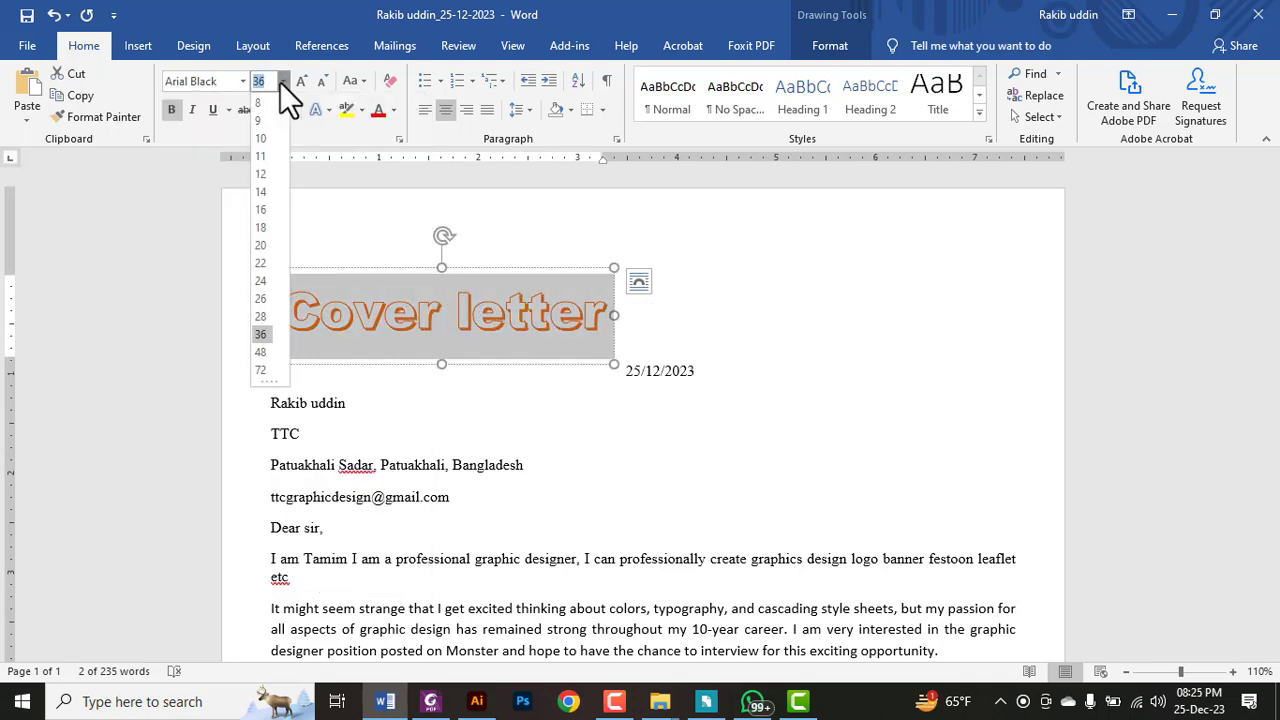
click(259, 227)
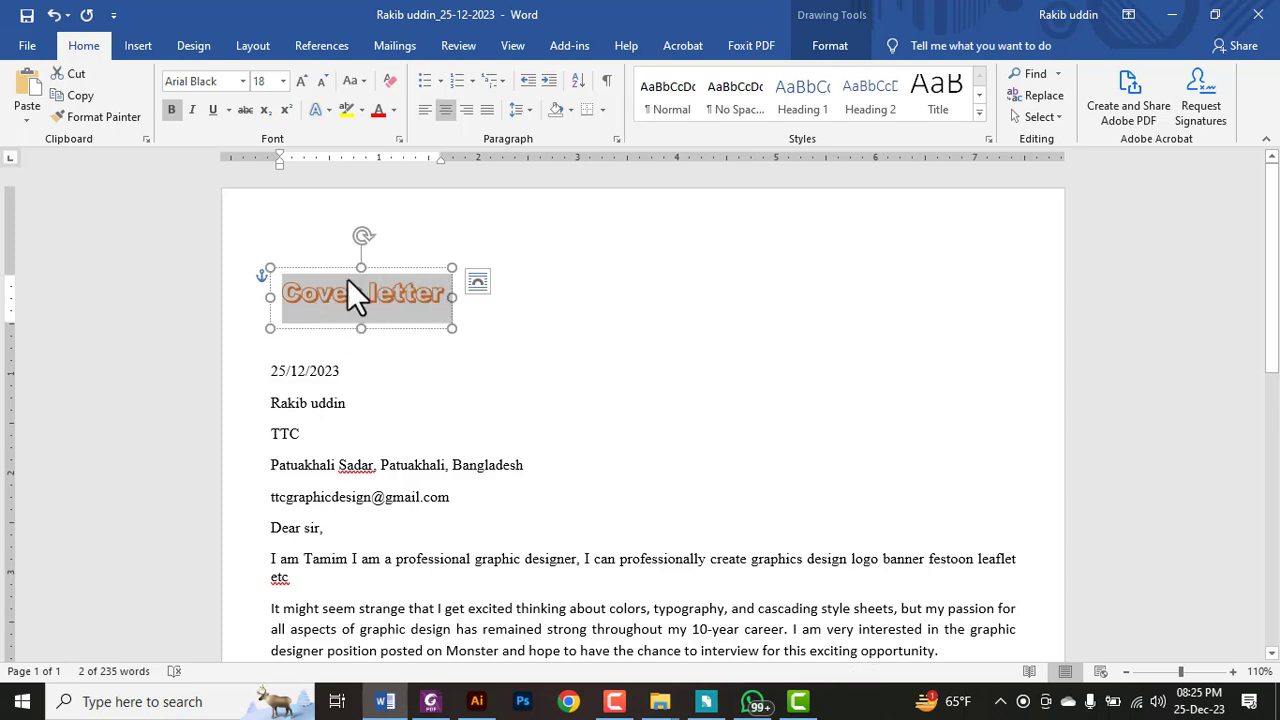
Step: Centre the WordArt horizontally on the page, then switch back to the task PDF
click(821, 45)
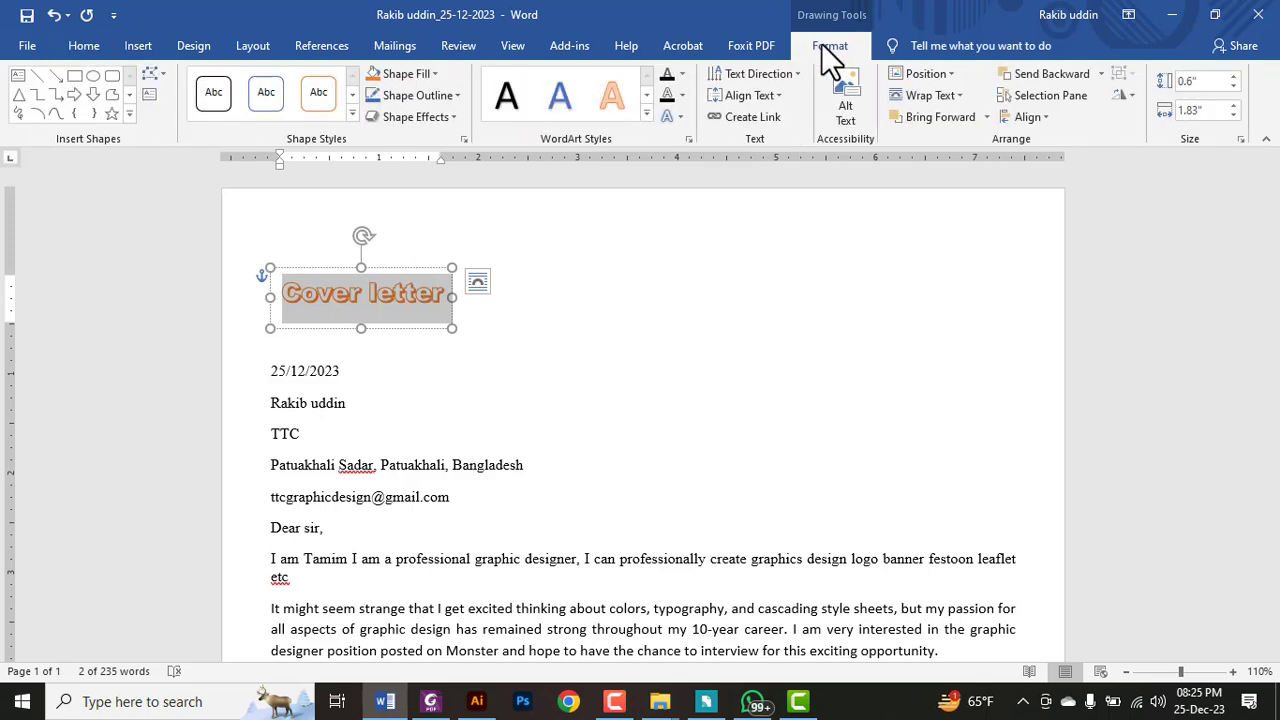
click(1039, 116)
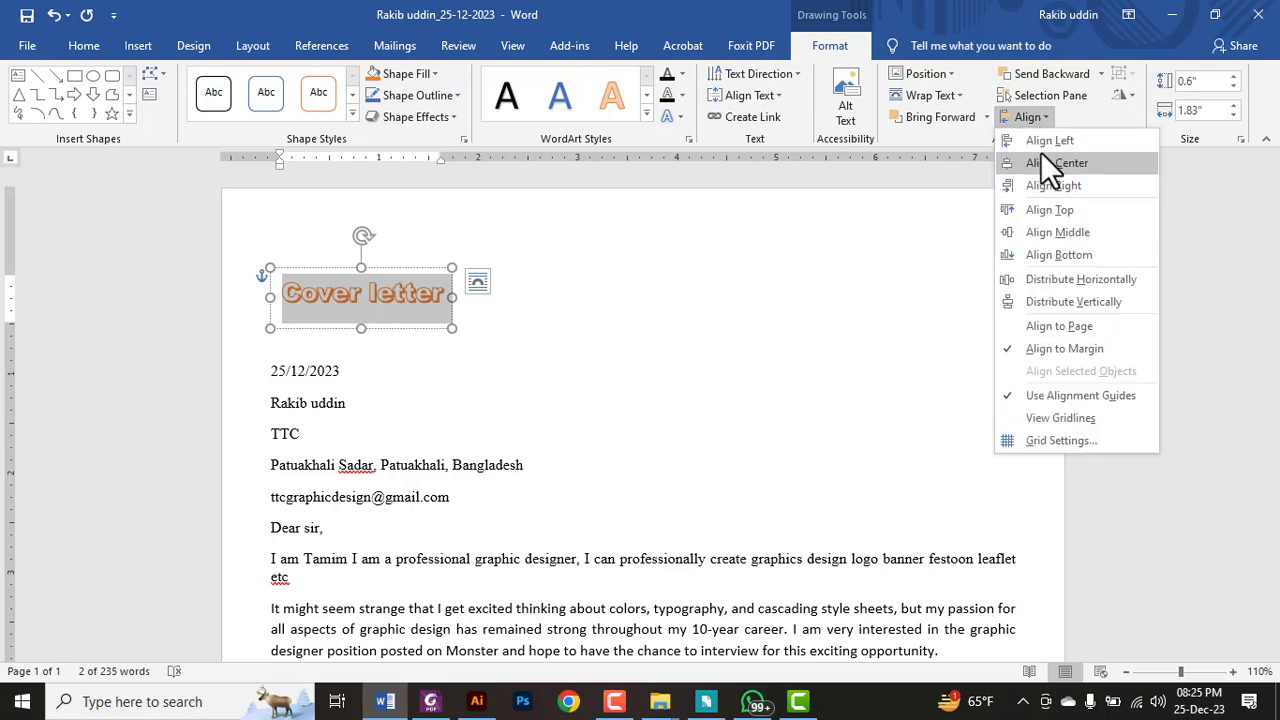
click(1041, 165)
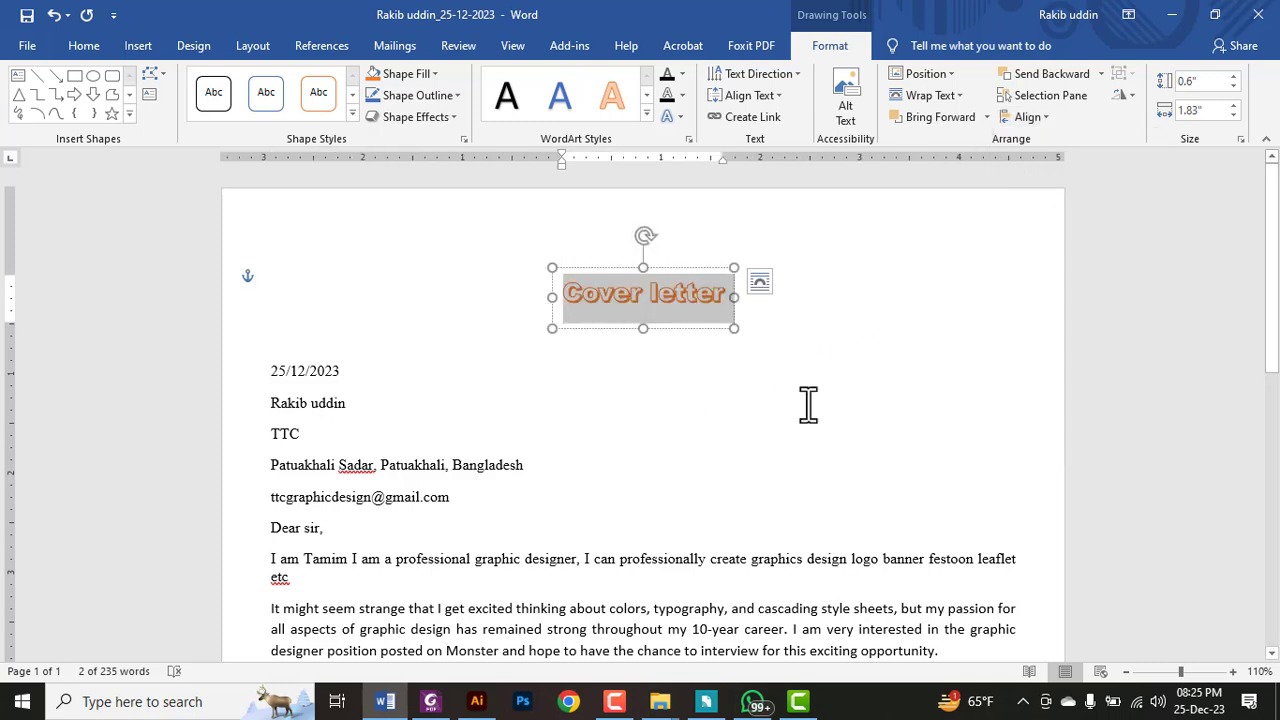
click(771, 397)
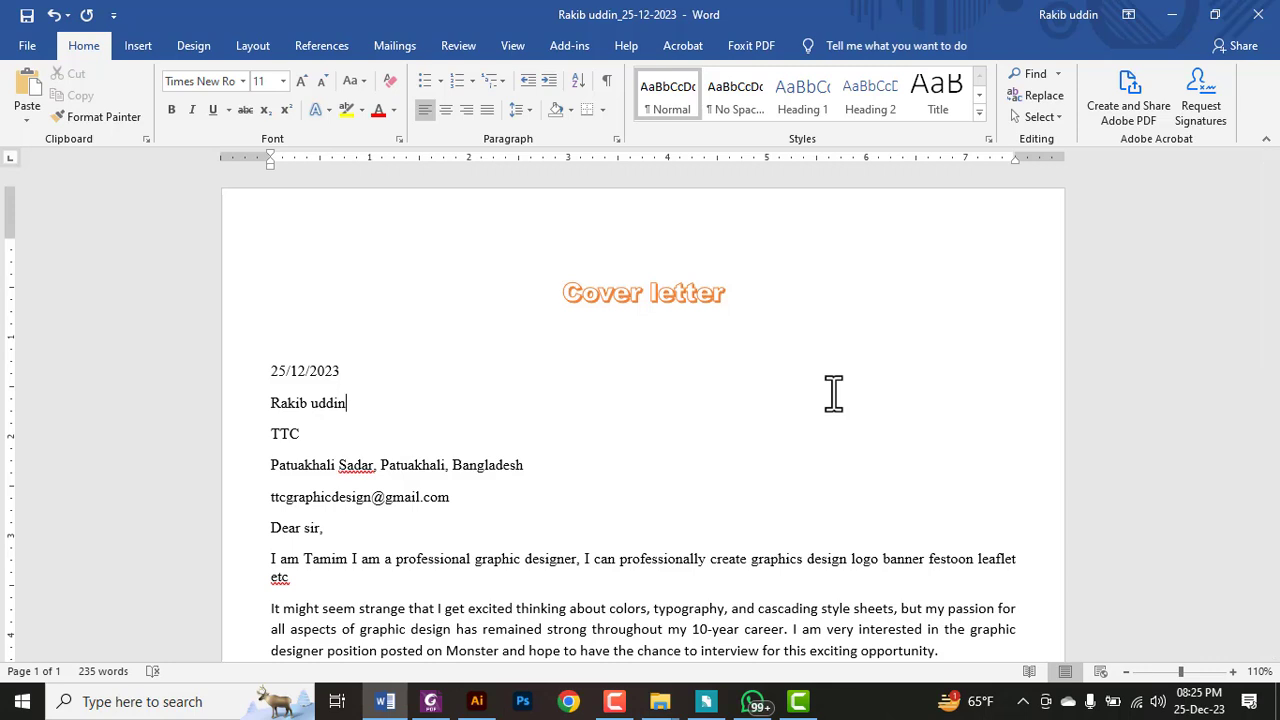
key(alt+Tab)
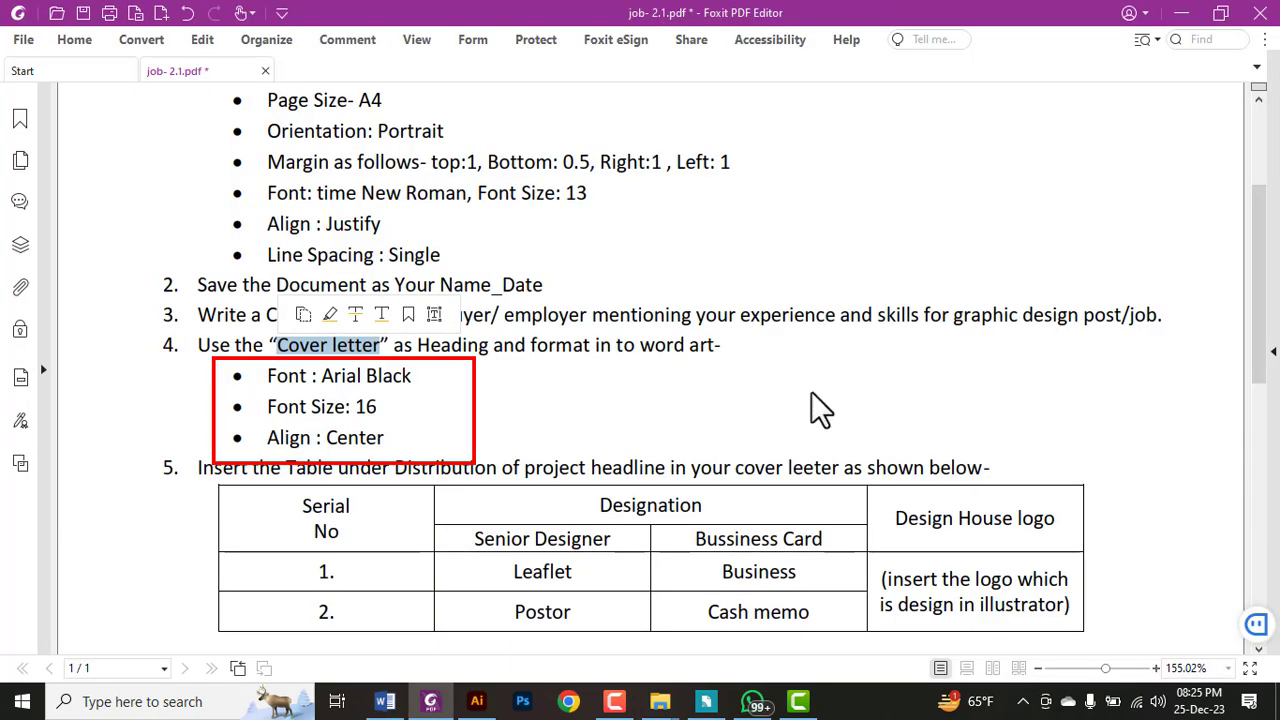
Step: Draw a red rectangle around item 5's Designation sample table, then go back to Word
scroll(228, 428, down, 3)
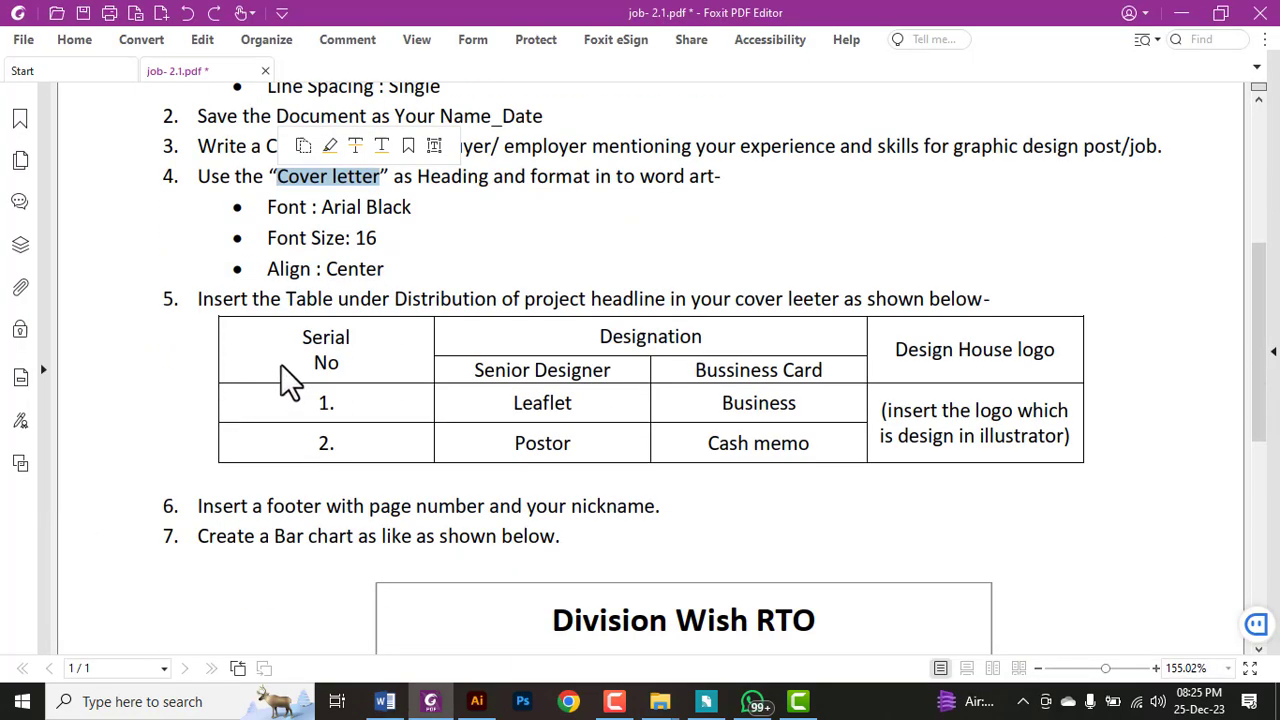
click(350, 42)
click(468, 80)
drag(134, 268, 1150, 323)
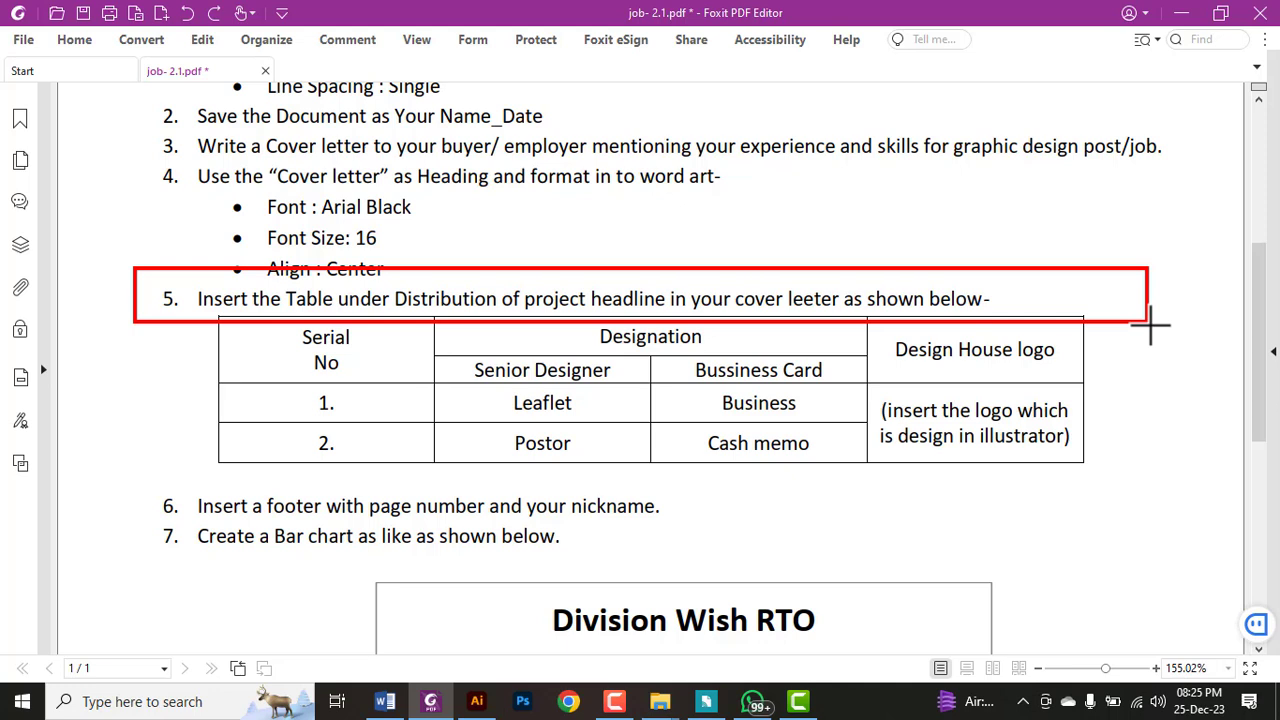
key(ctrl+z)
mouse_move(209, 313)
mouse_down()
mouse_move(781, 521)
mouse_move(1125, 478)
mouse_up()
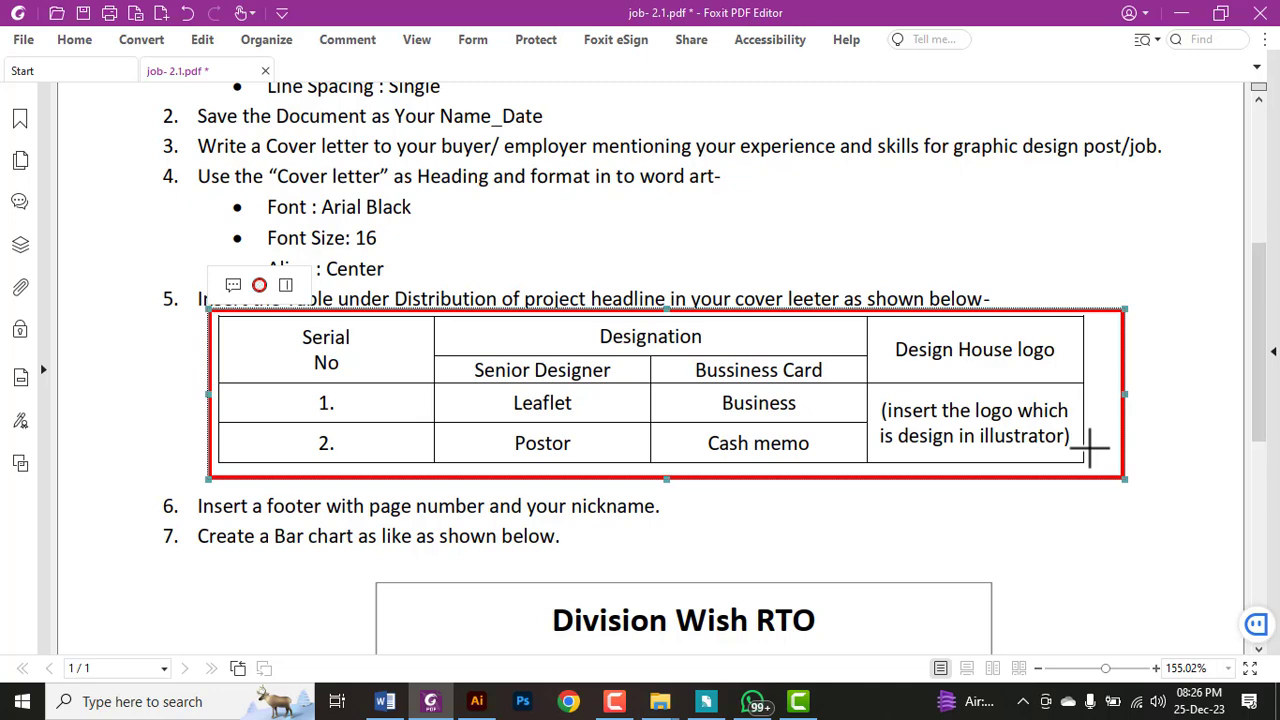
click(386, 703)
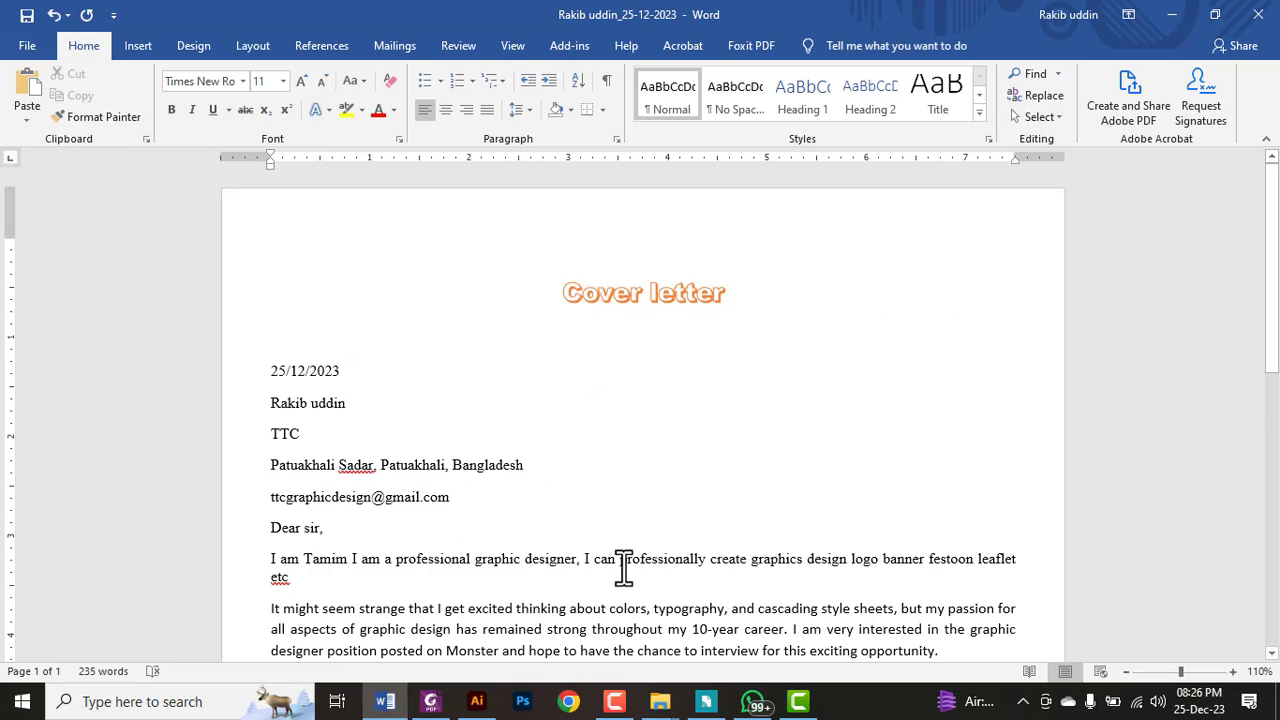
Step: Add blank lines after the letter's closing to start page 2
key(ctrl+End)
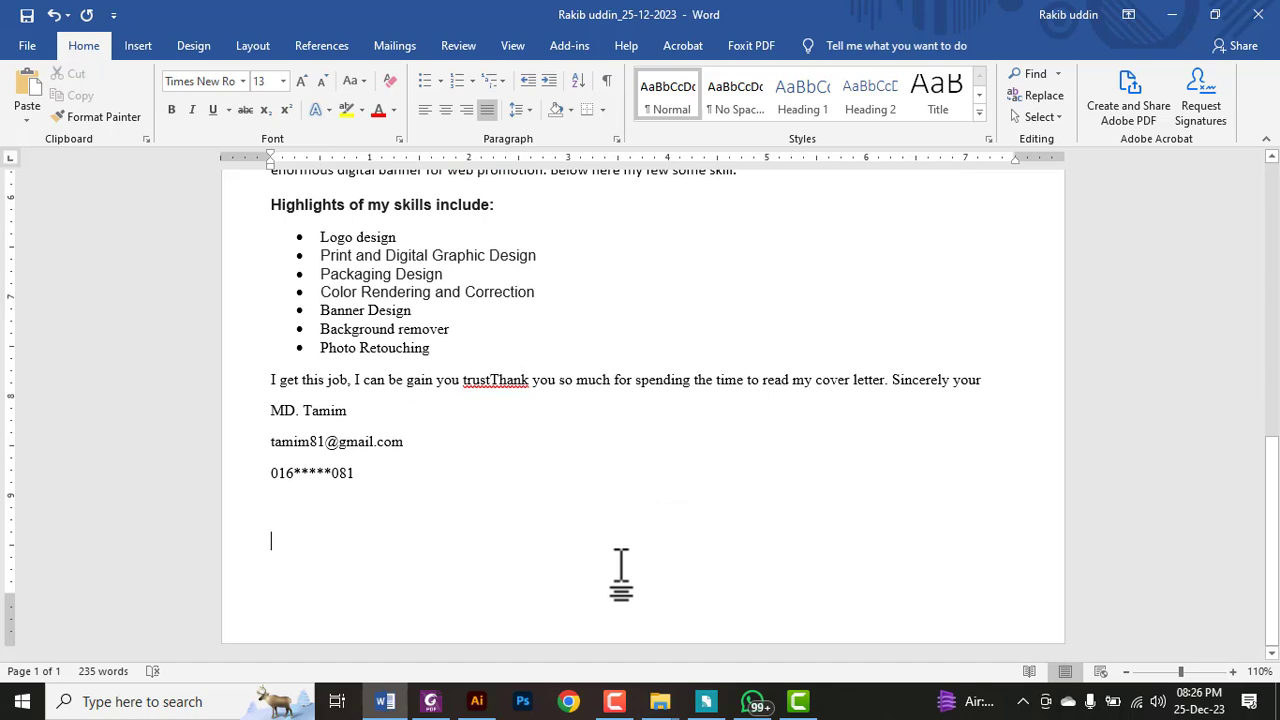
key(Return)
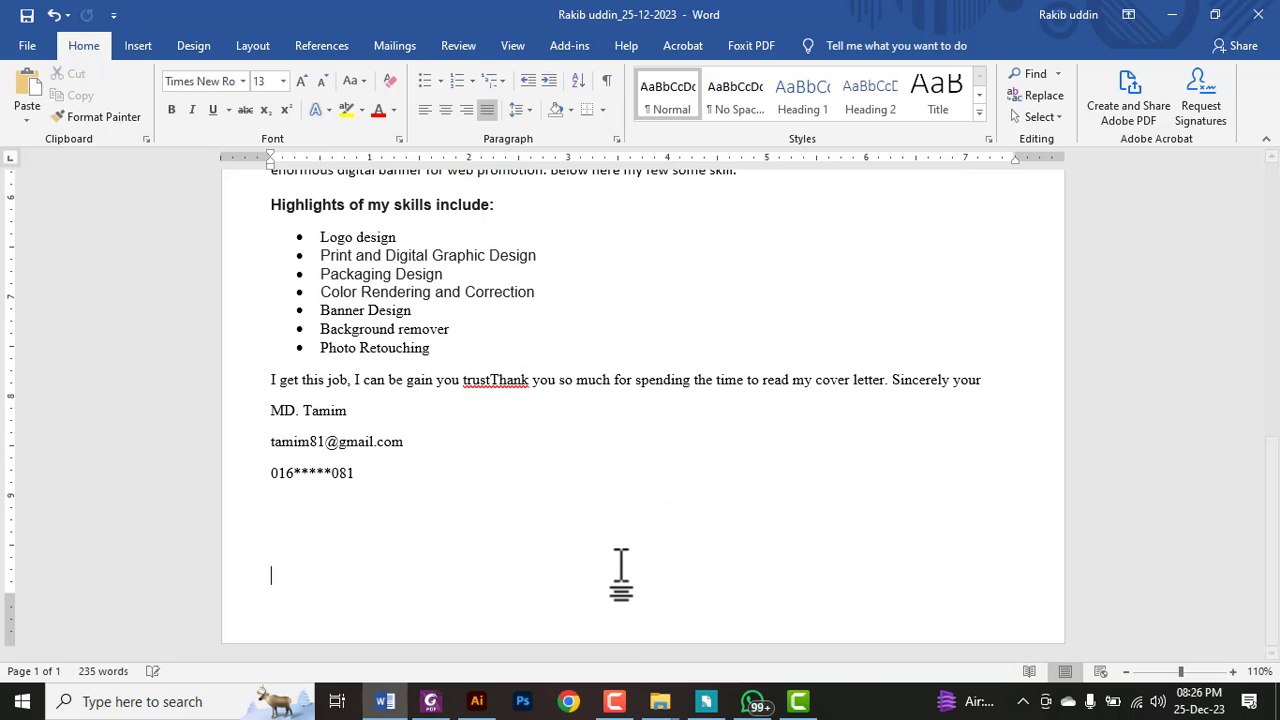
key(Return)
scroll(369, 500, down, 5)
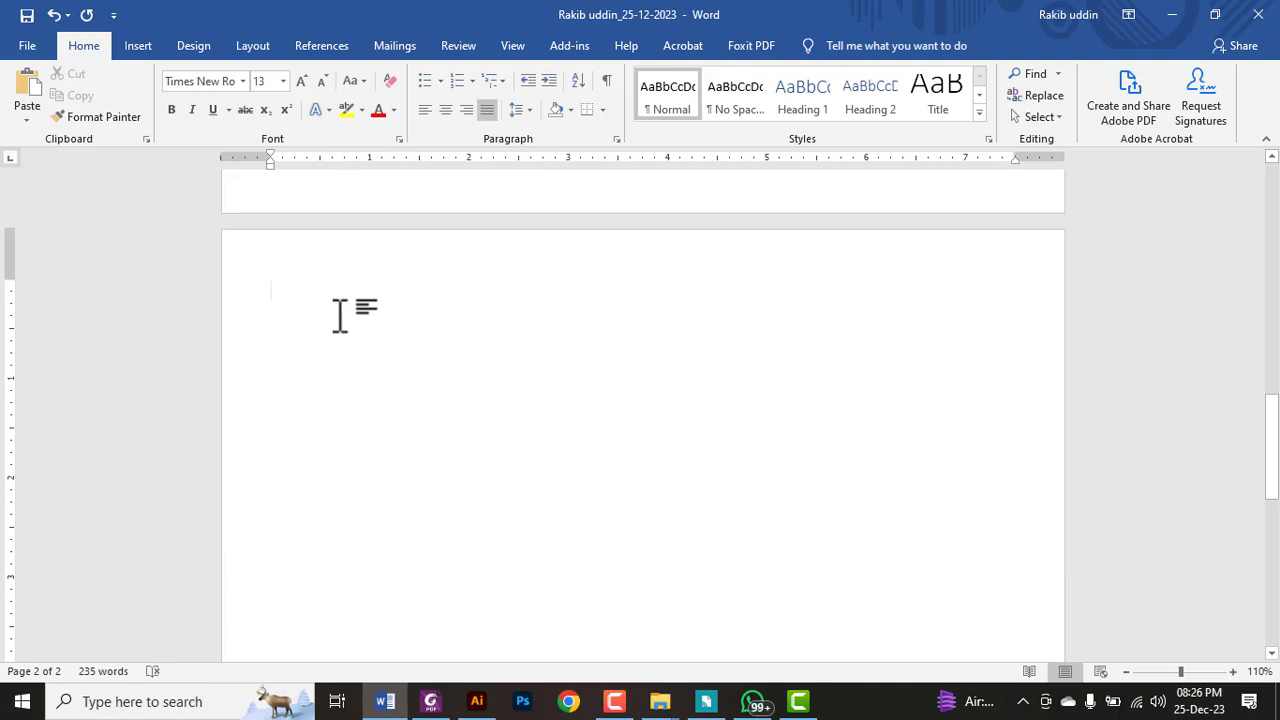
Step: Insert a table with 4 columns and 4 rows
click(130, 46)
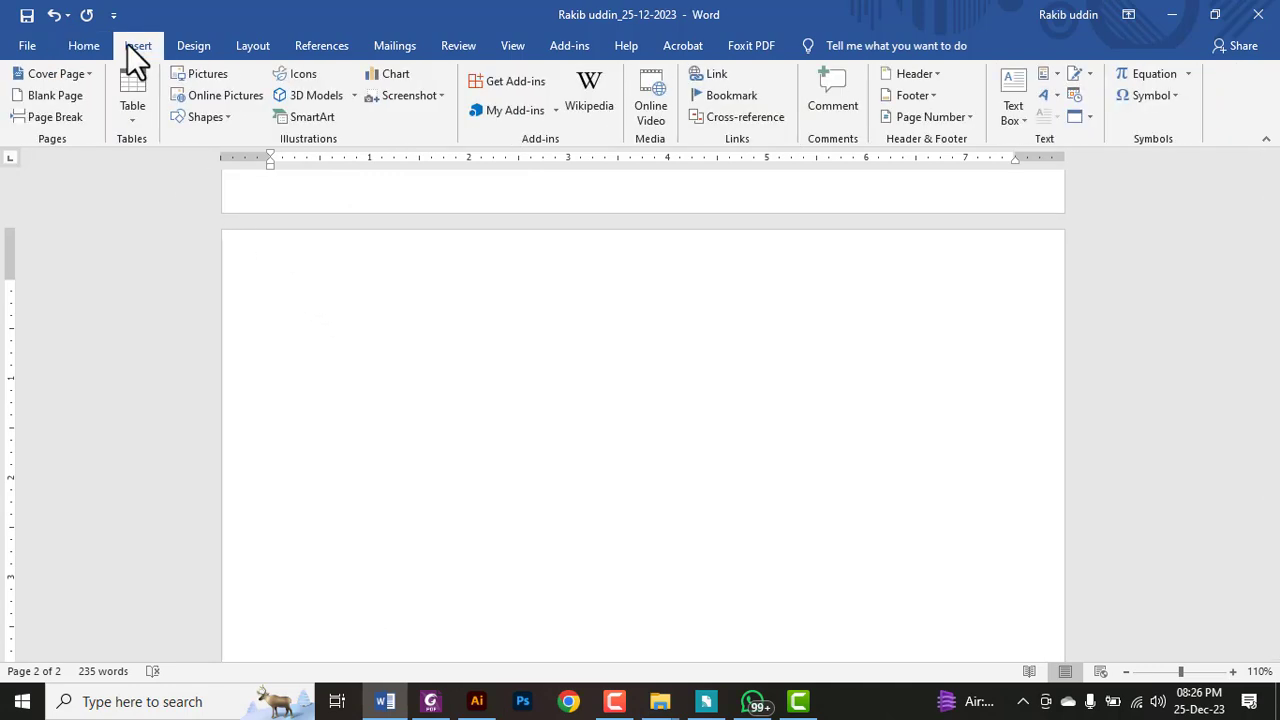
click(131, 104)
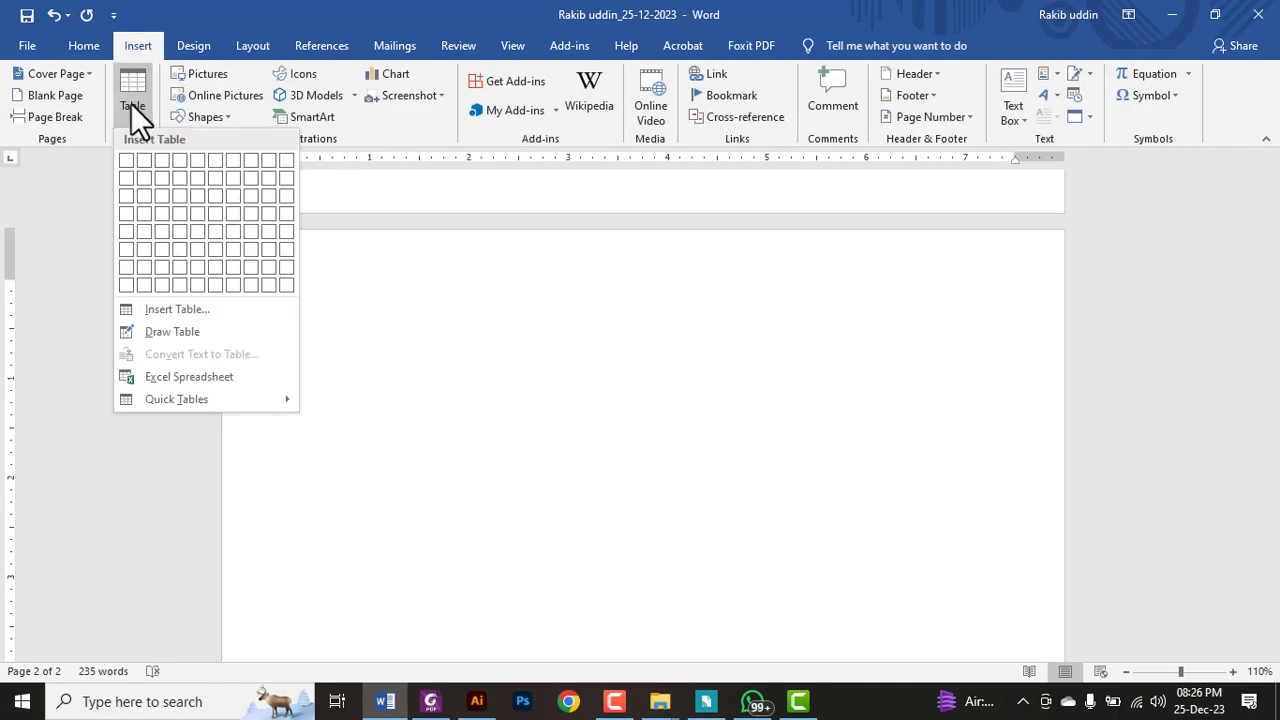
click(213, 312)
mouse_move(542, 218)
mouse_down()
mouse_move(491, 279)
mouse_move(479, 260)
mouse_up()
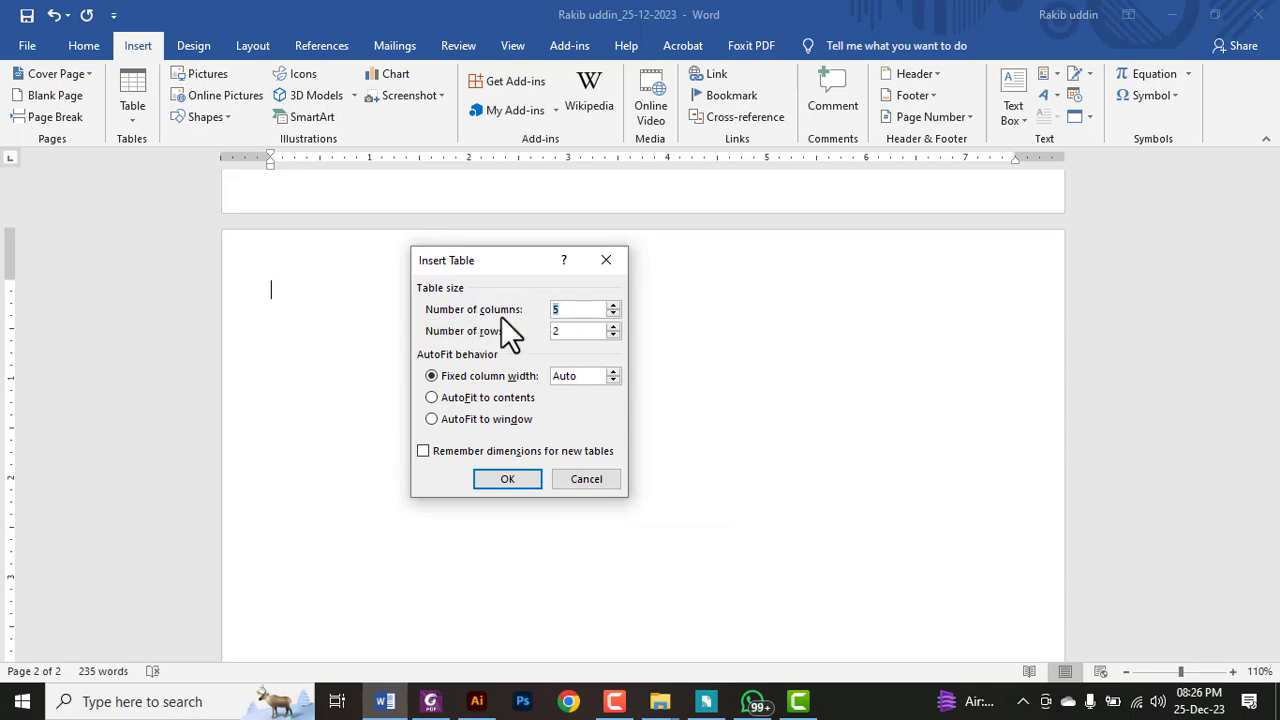
text(4)
double_click(580, 331)
text(4)
click(506, 479)
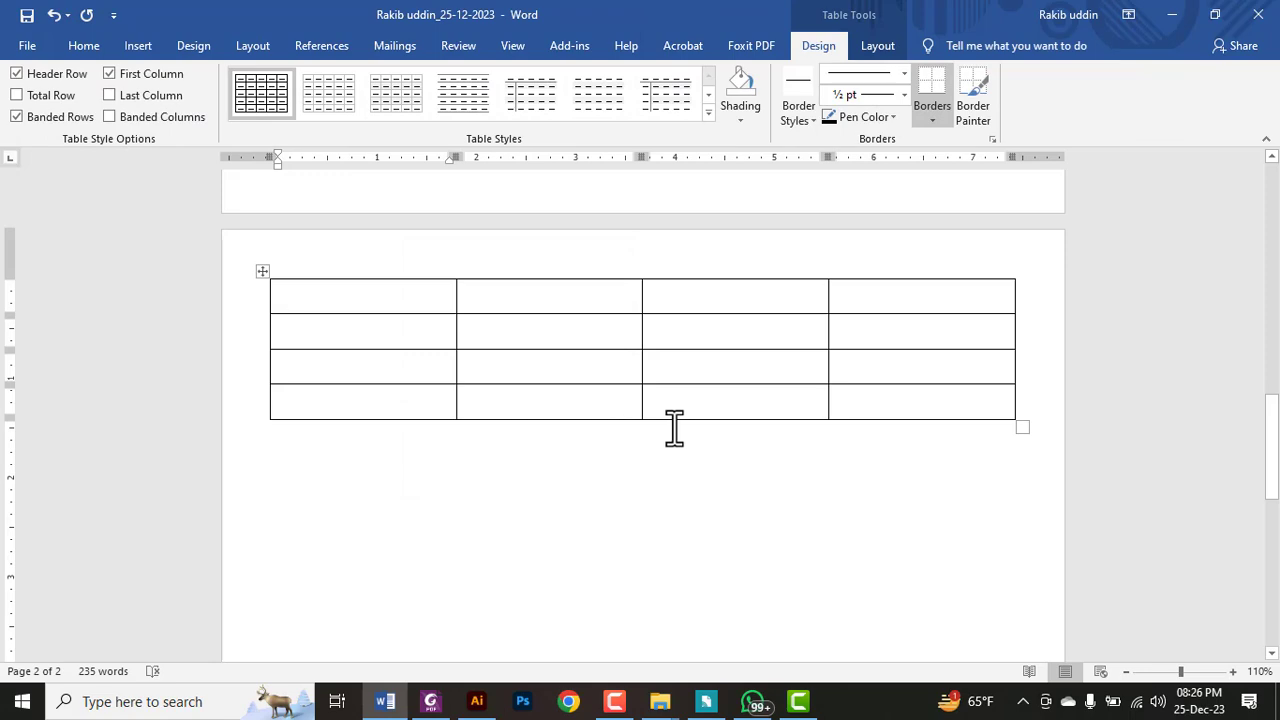
Step: Replace the table box with red boxes on the Serial No, Designation, logo heading and logo cells
key(alt+Tab)
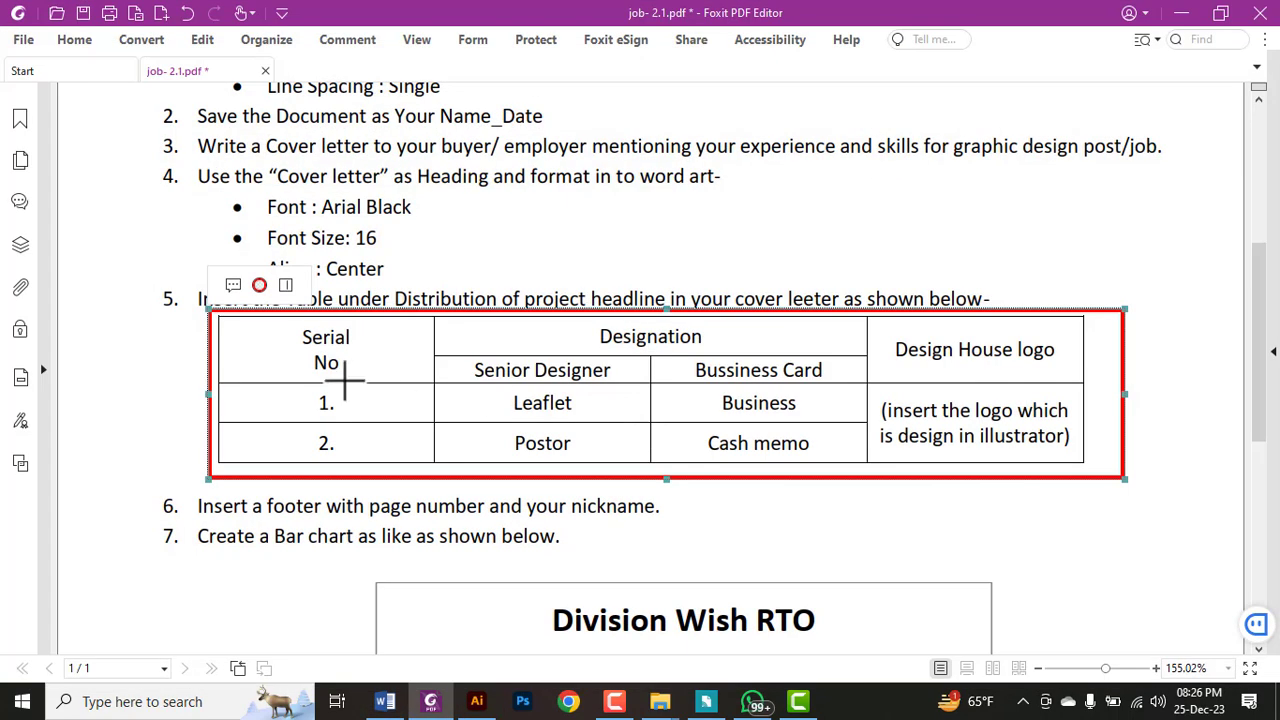
key(Delete)
drag(263, 325, 381, 376)
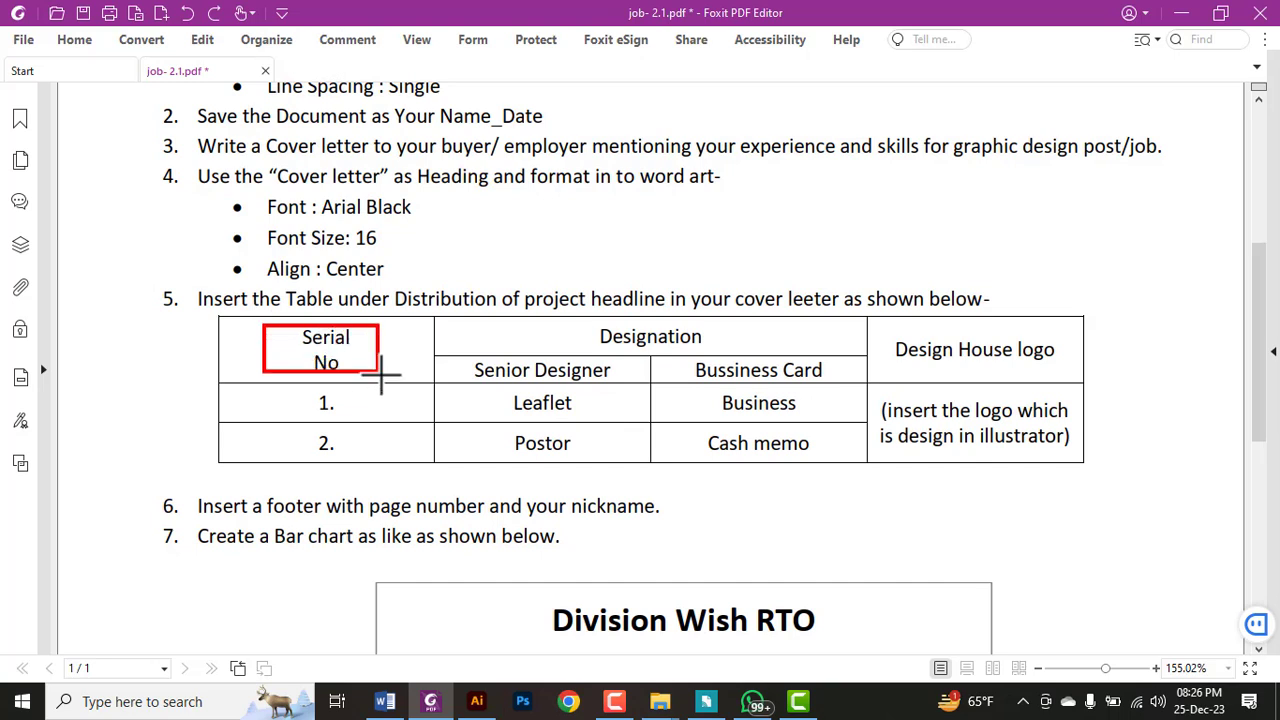
drag(545, 322, 798, 343)
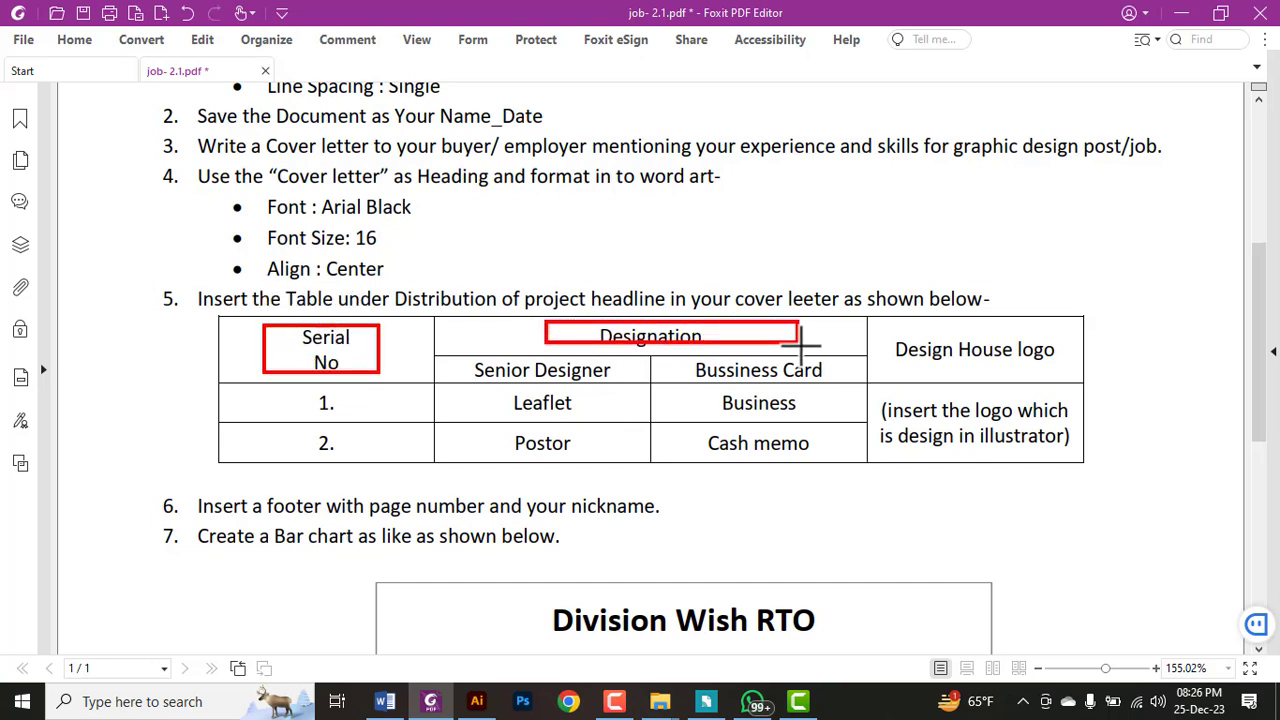
drag(888, 326, 1024, 356)
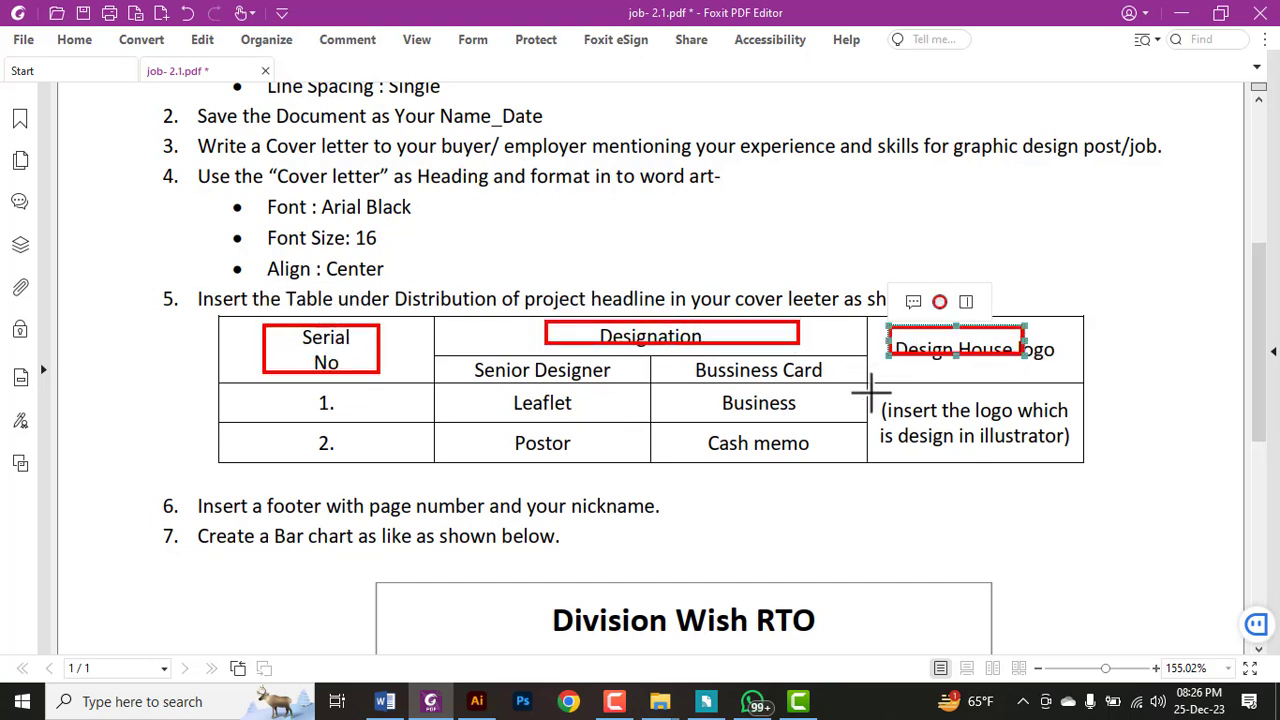
drag(880, 390, 1075, 448)
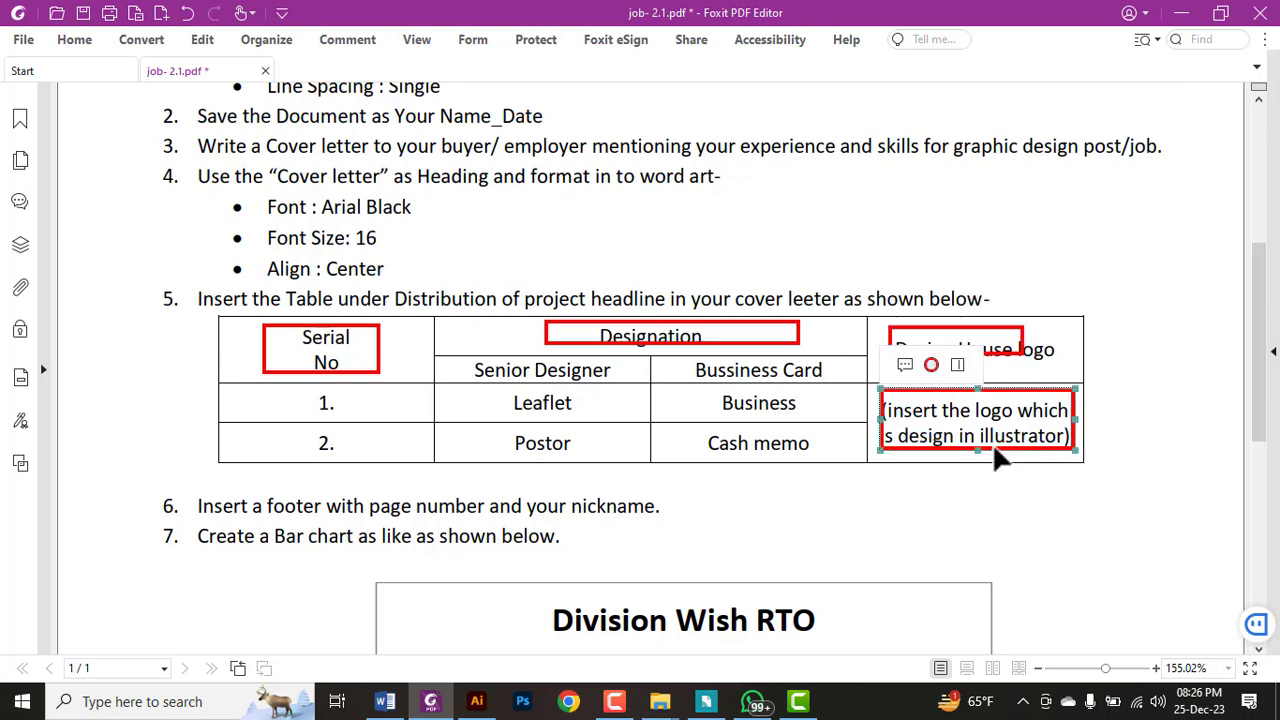
key(alt+Tab)
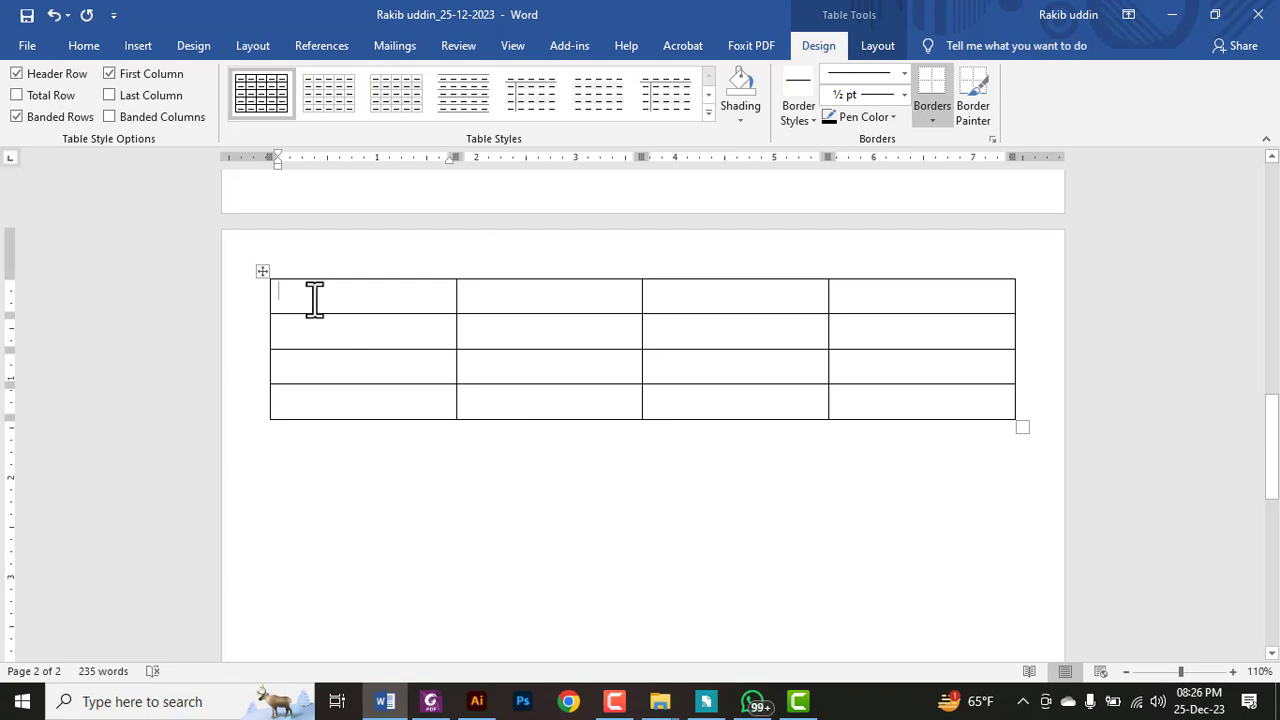
Step: Merge the first column's top two cells and the two middle header cells
drag(316, 306, 318, 324)
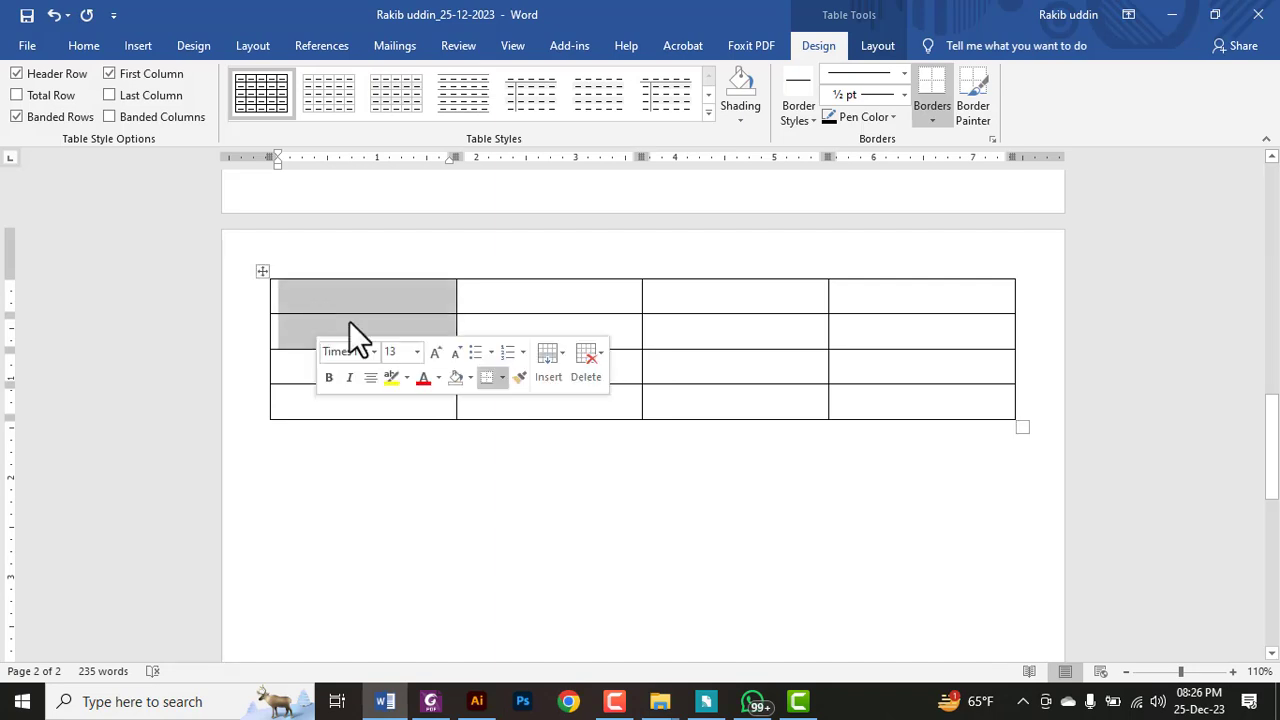
click(881, 51)
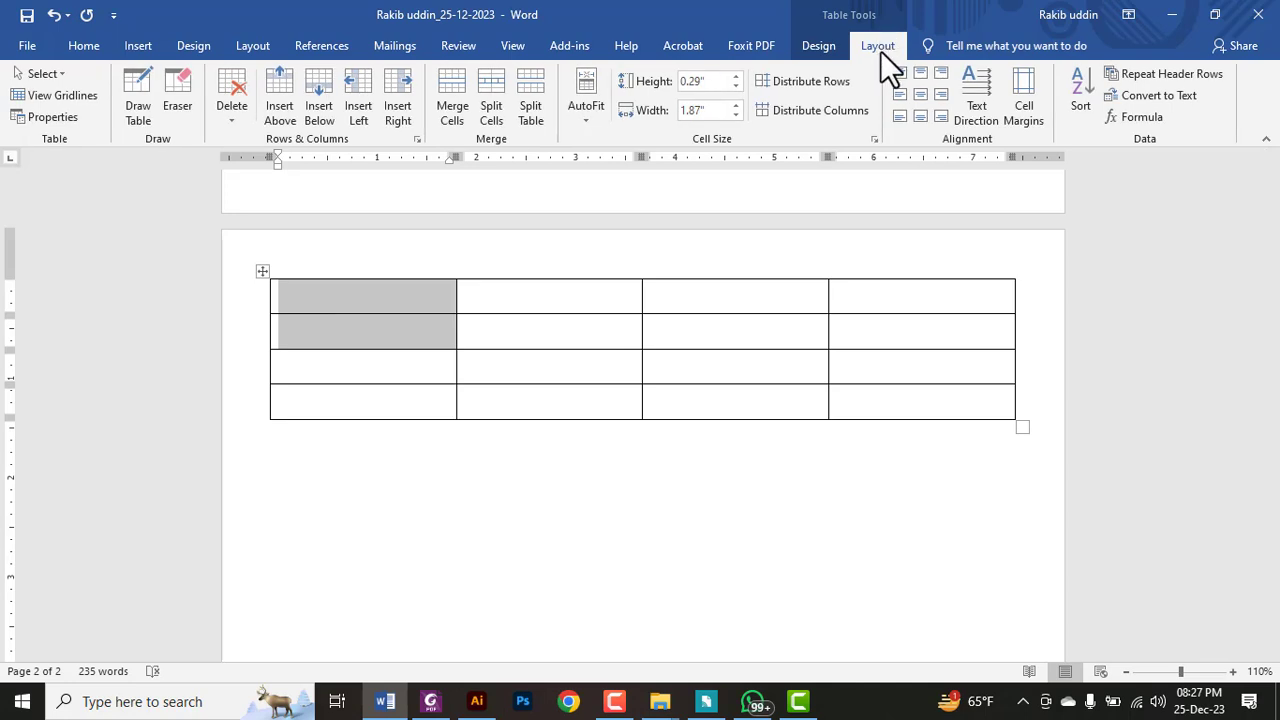
click(462, 95)
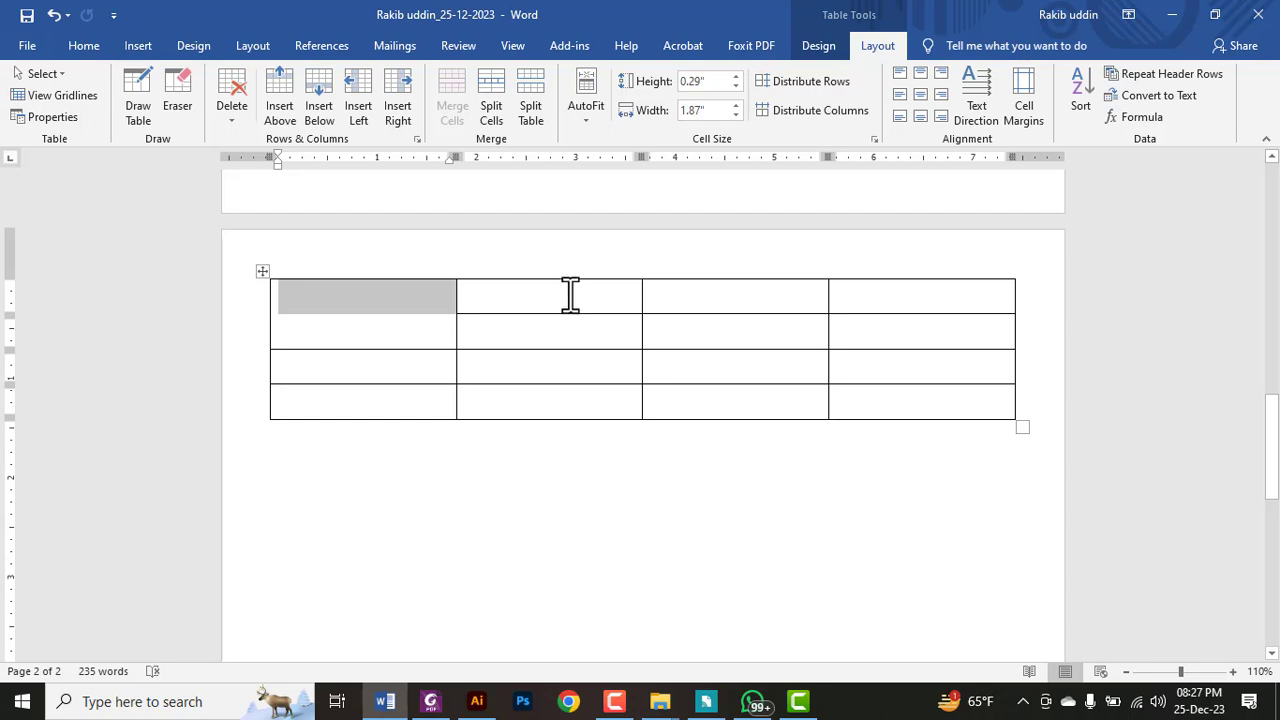
drag(570, 295, 684, 300)
drag(685, 300, 686, 300)
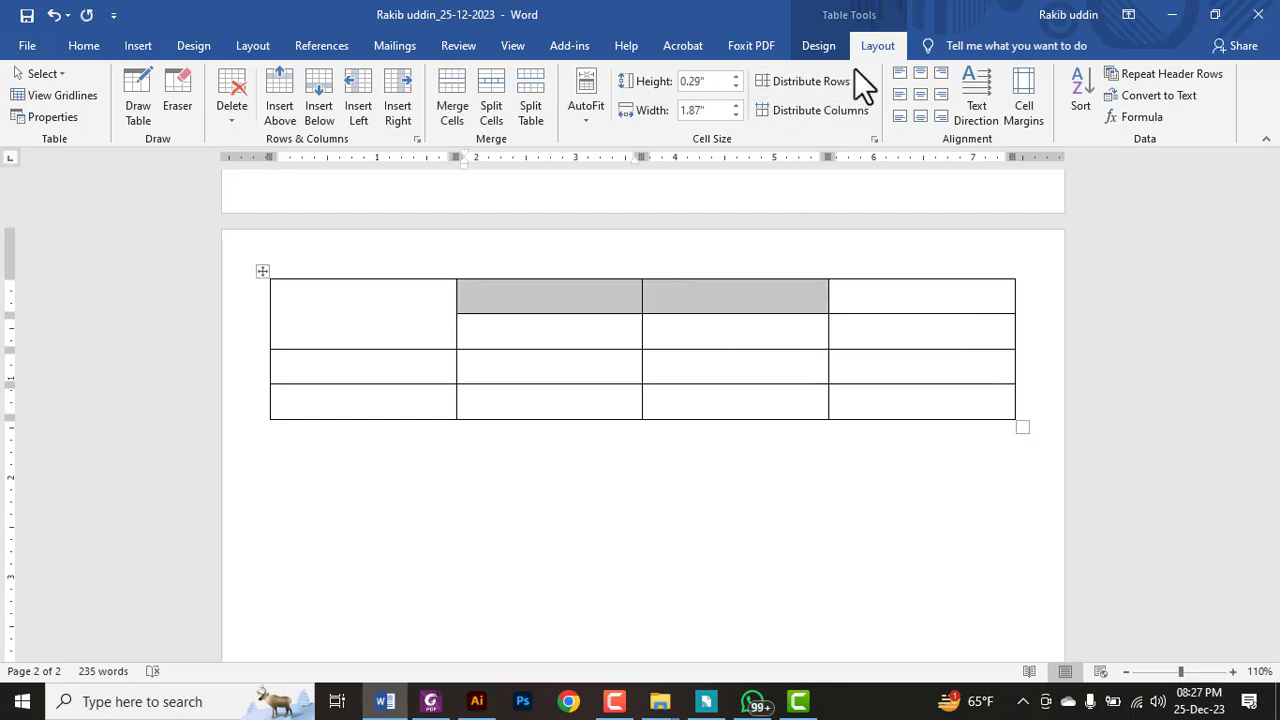
click(448, 95)
Step: Merge the last column's top and bottom cell pairs, then switch to the PDF
drag(933, 297, 935, 330)
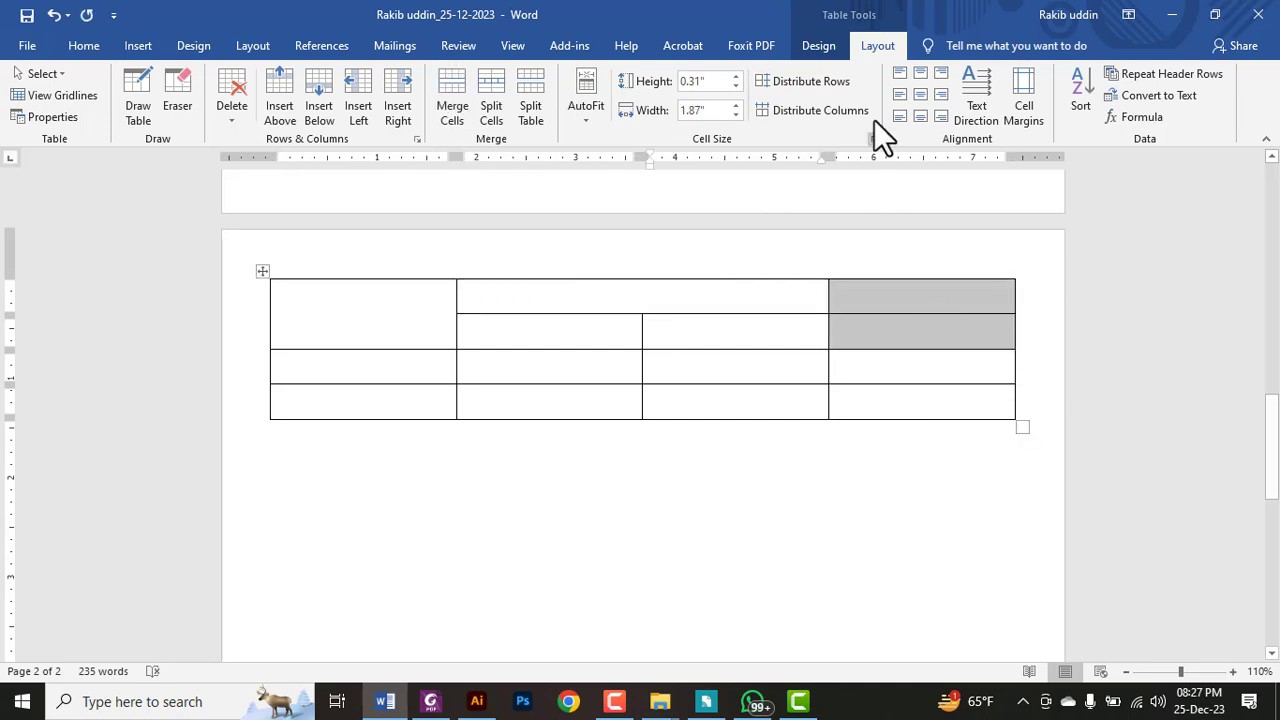
click(465, 94)
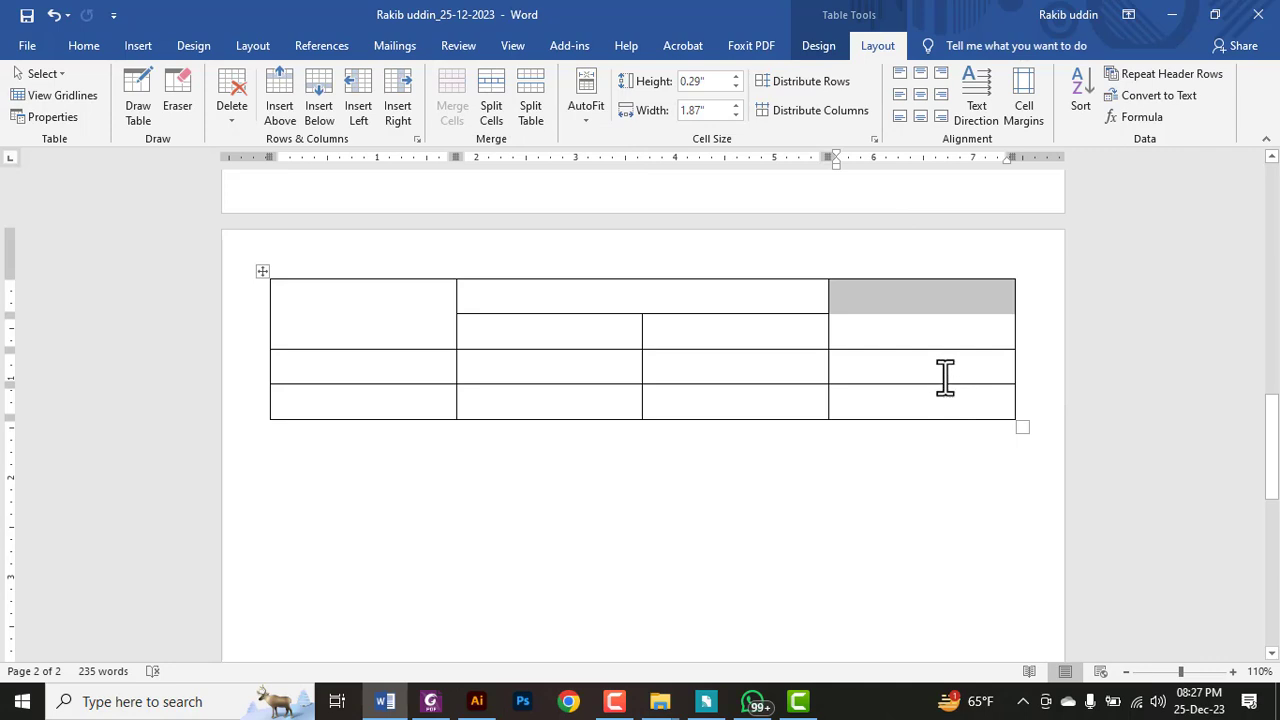
drag(943, 377, 948, 400)
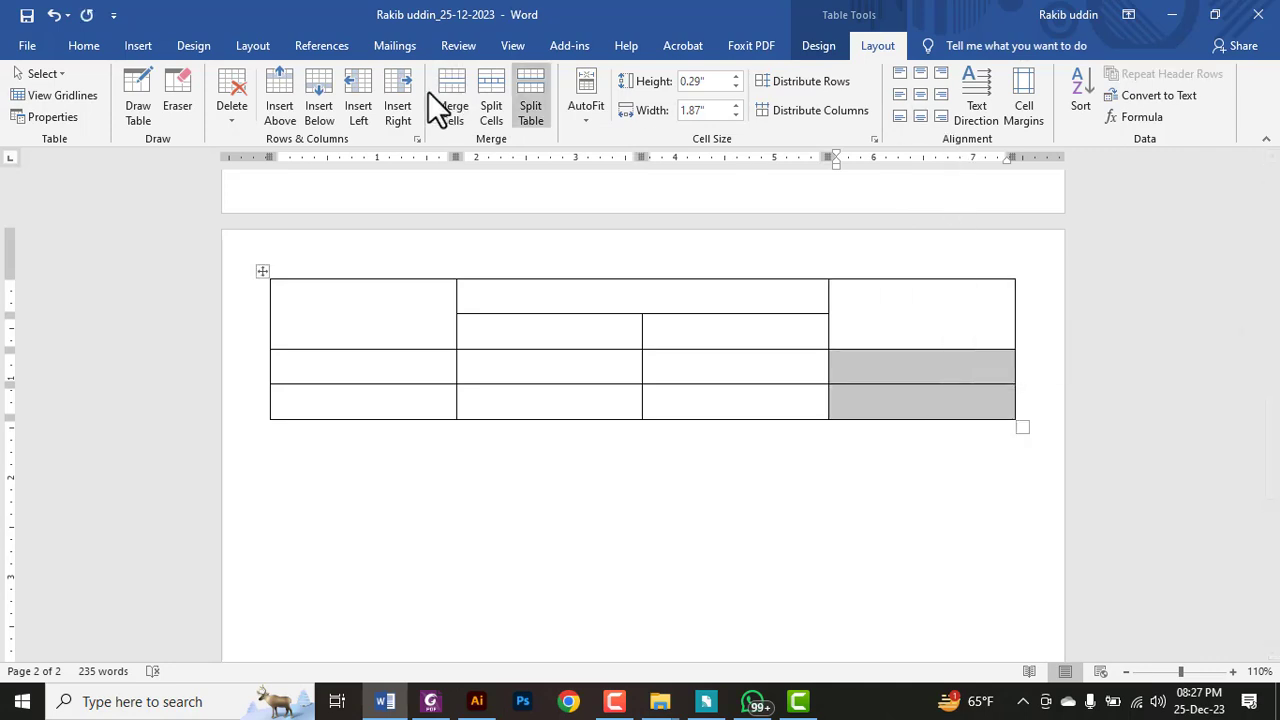
click(455, 100)
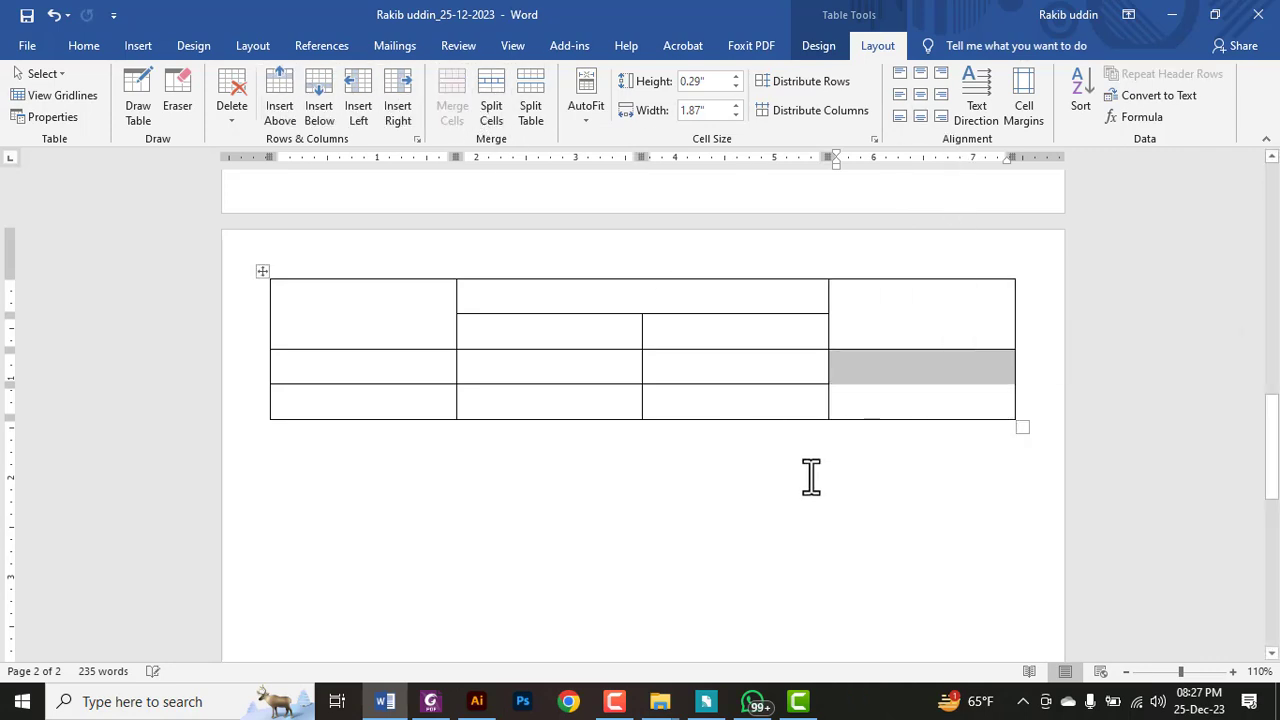
click(893, 390)
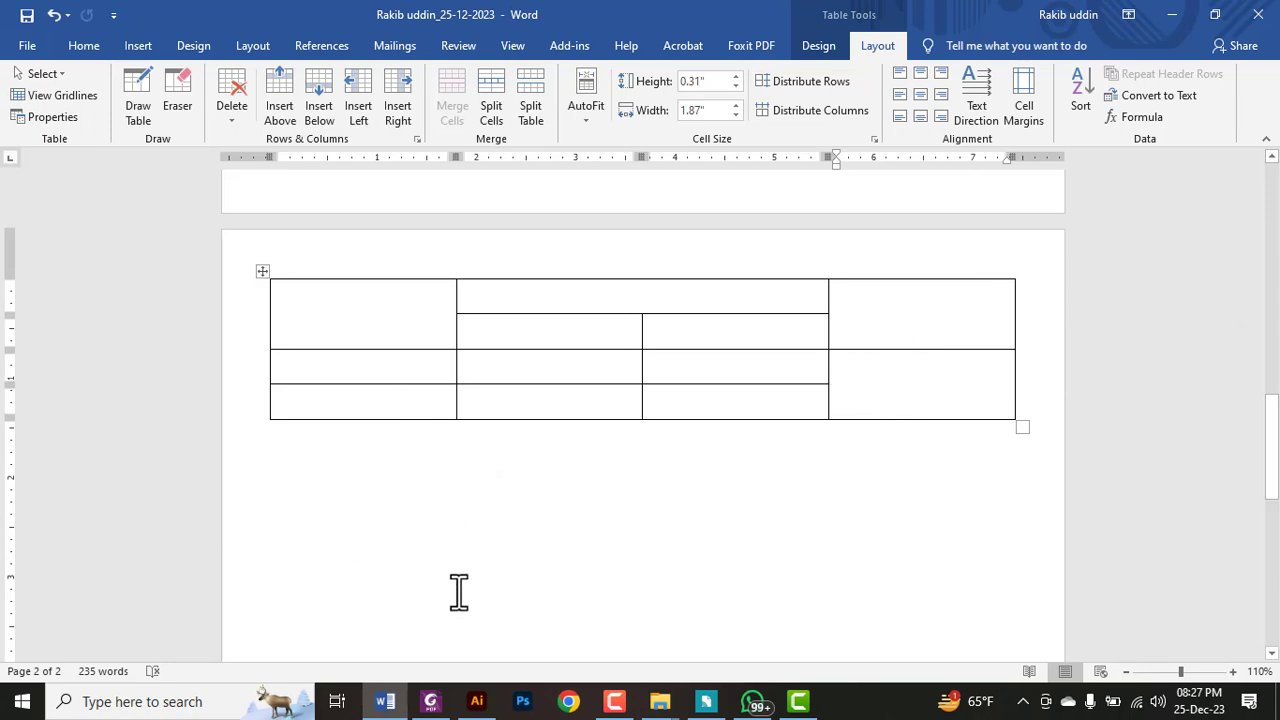
click(430, 701)
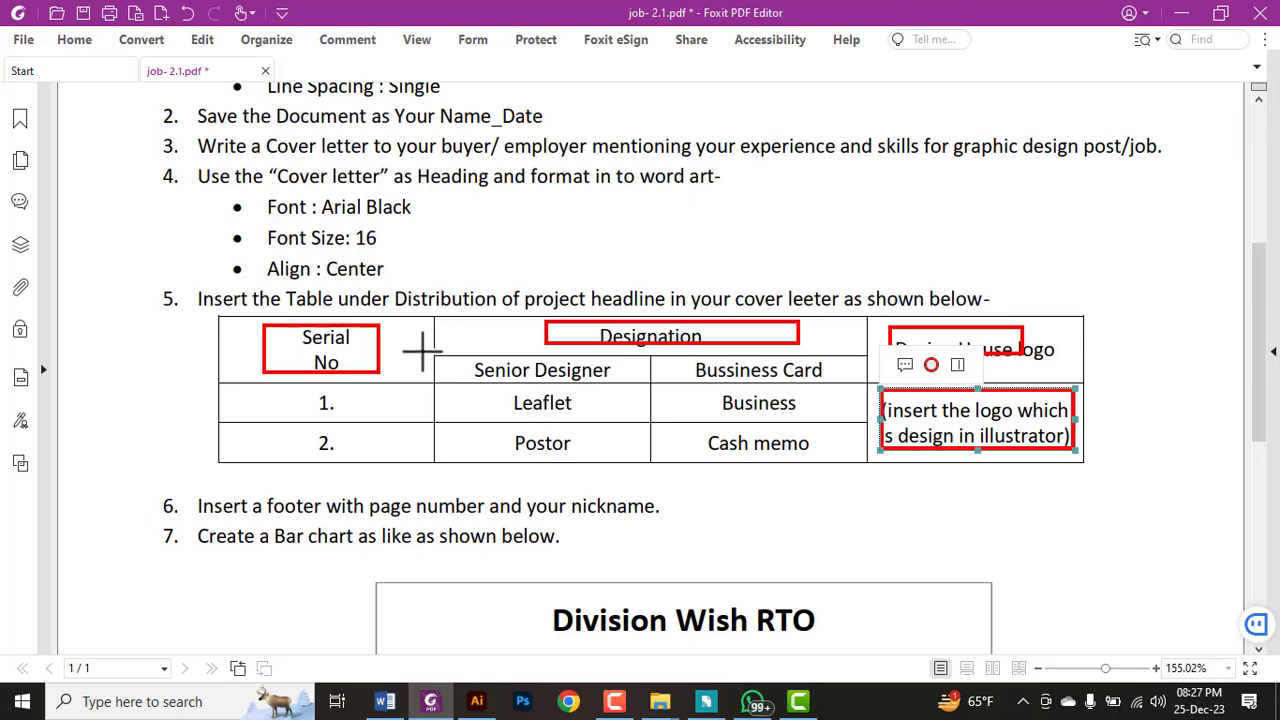
Step: Copy the filled sample table and paste it over the empty page-2 table
click(385, 701)
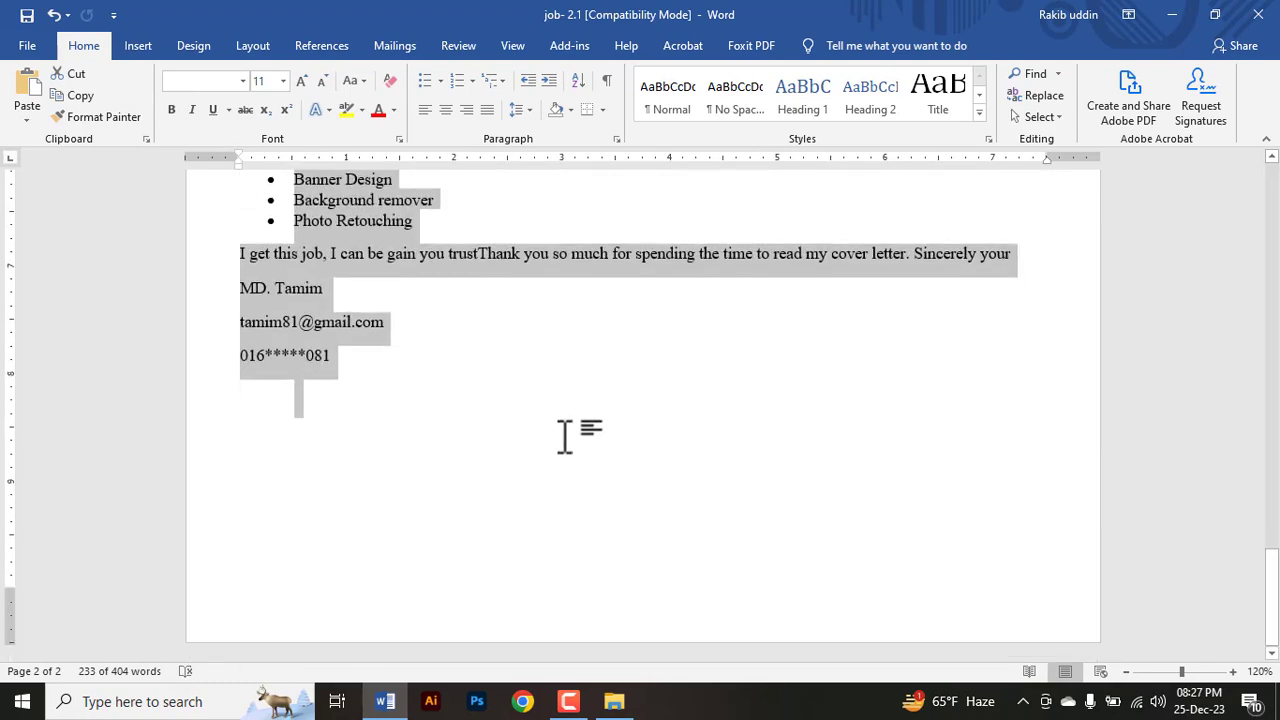
scroll(560, 438, up, 2)
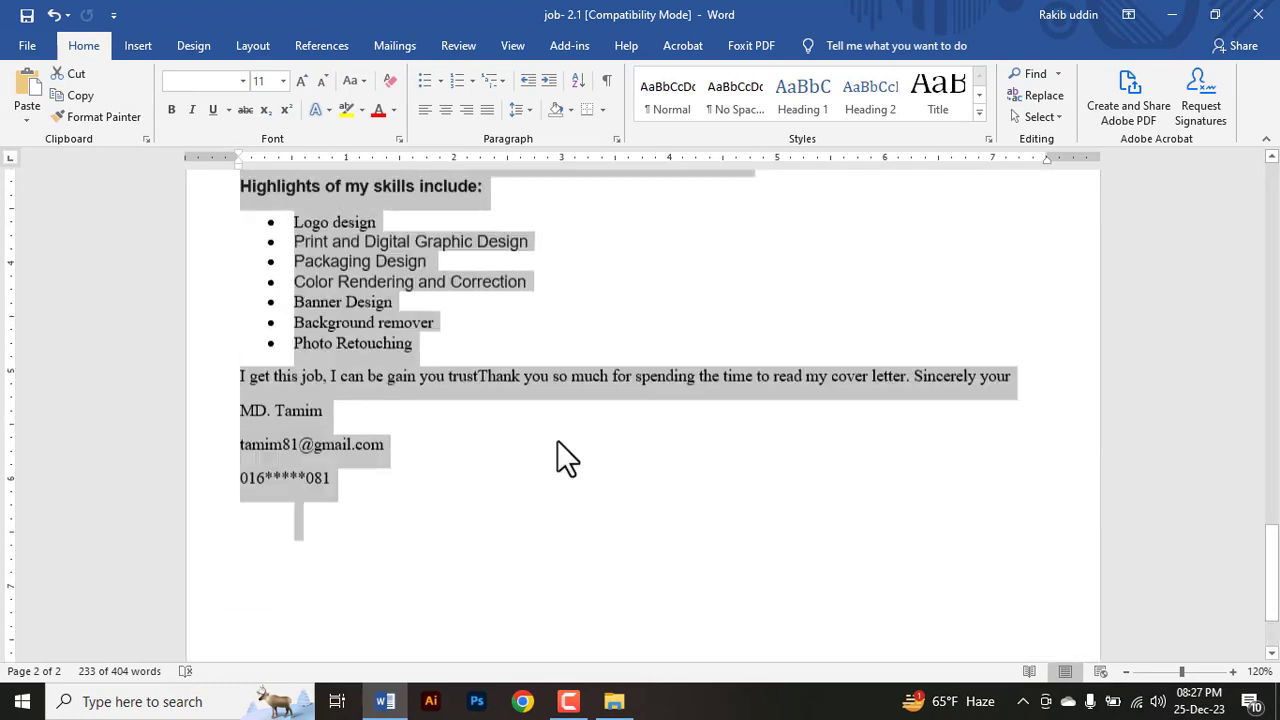
scroll(565, 450, up, 10)
scroll(565, 455, up, 10)
scroll(470, 440, up, 6)
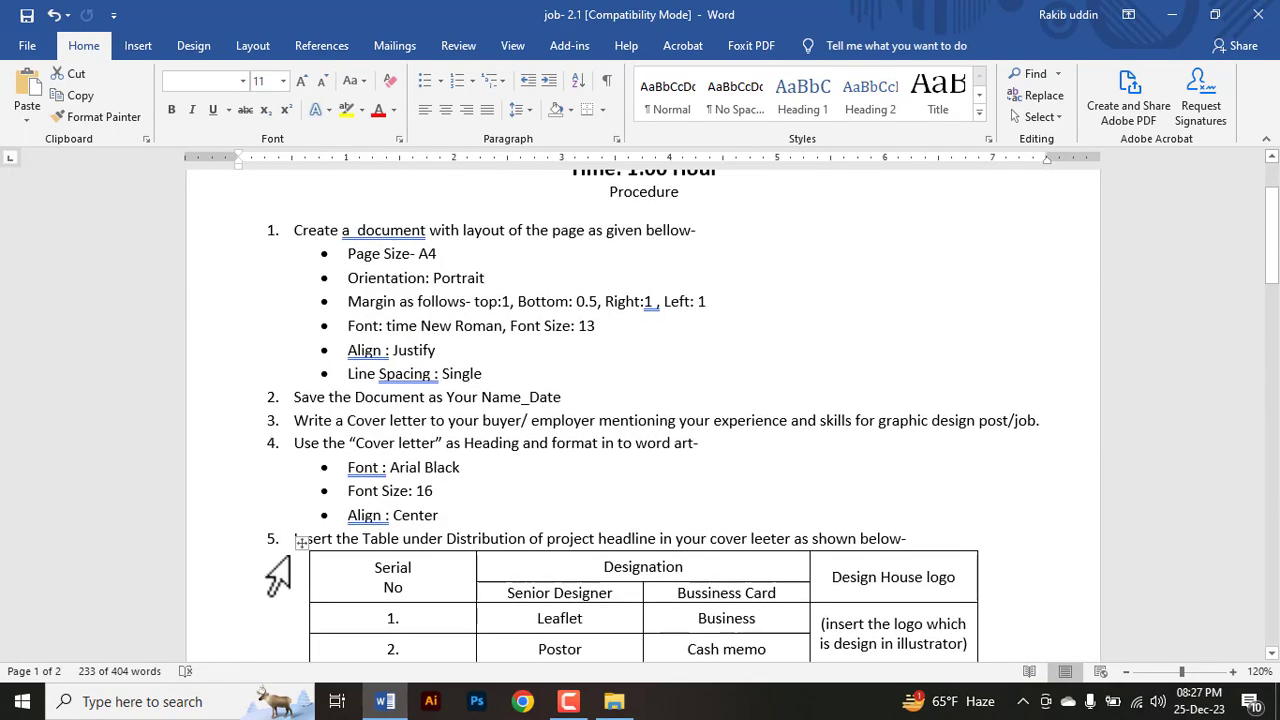
click(299, 540)
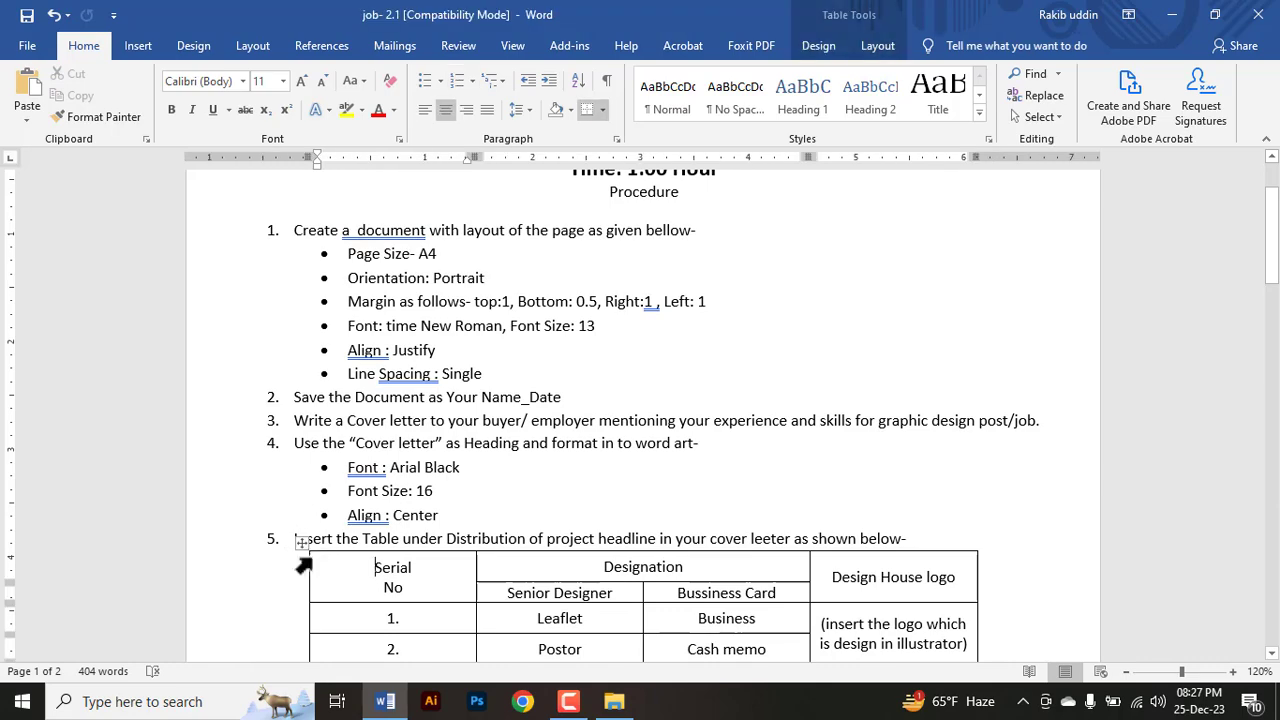
click(303, 542)
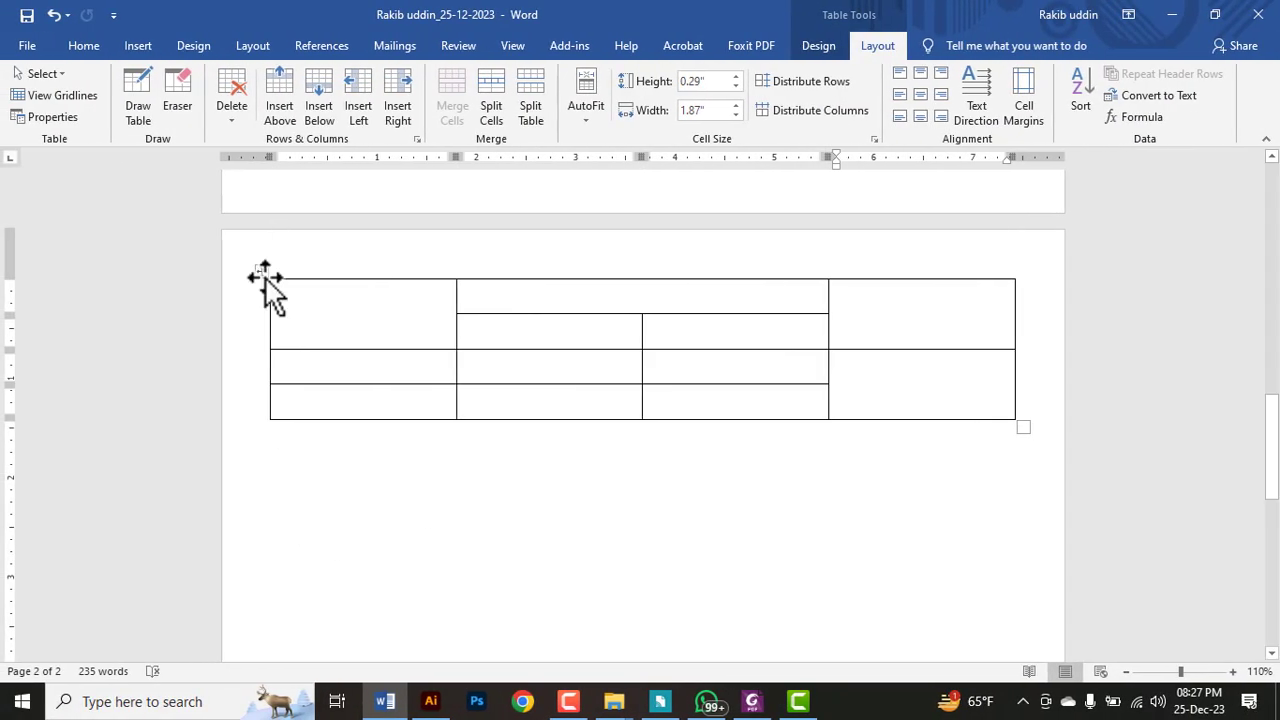
click(264, 278)
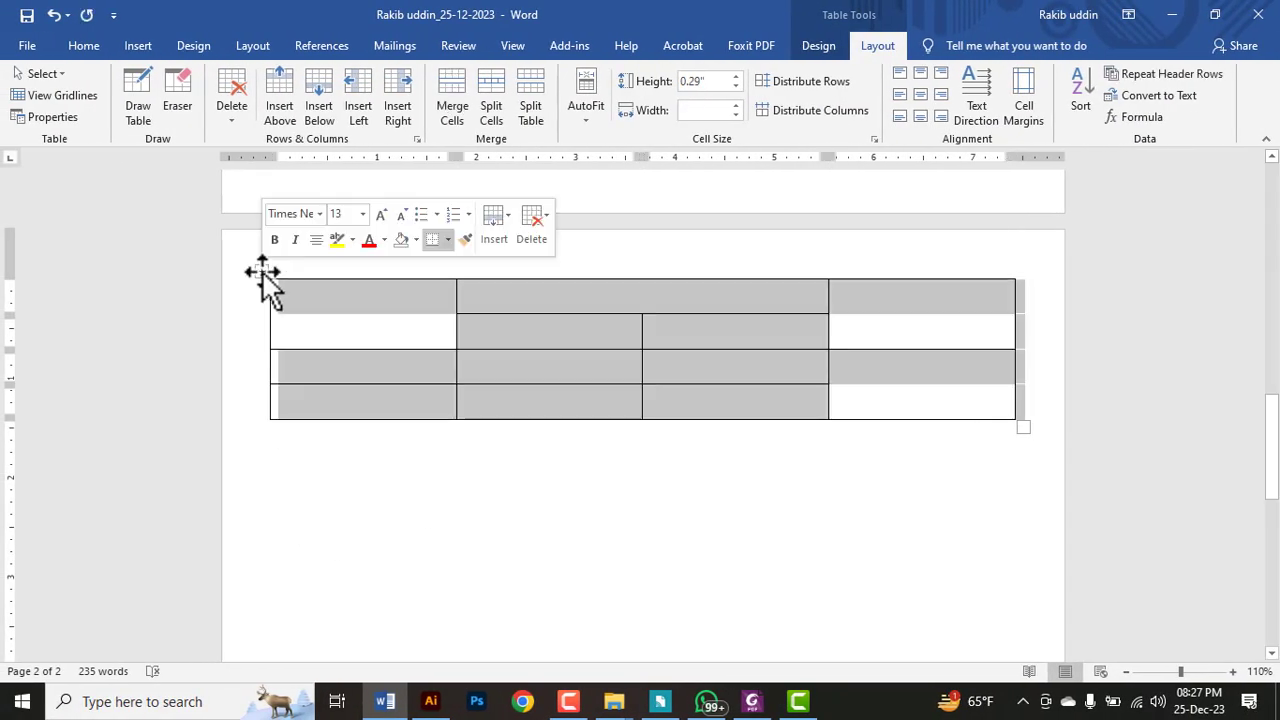
key(ctrl+v)
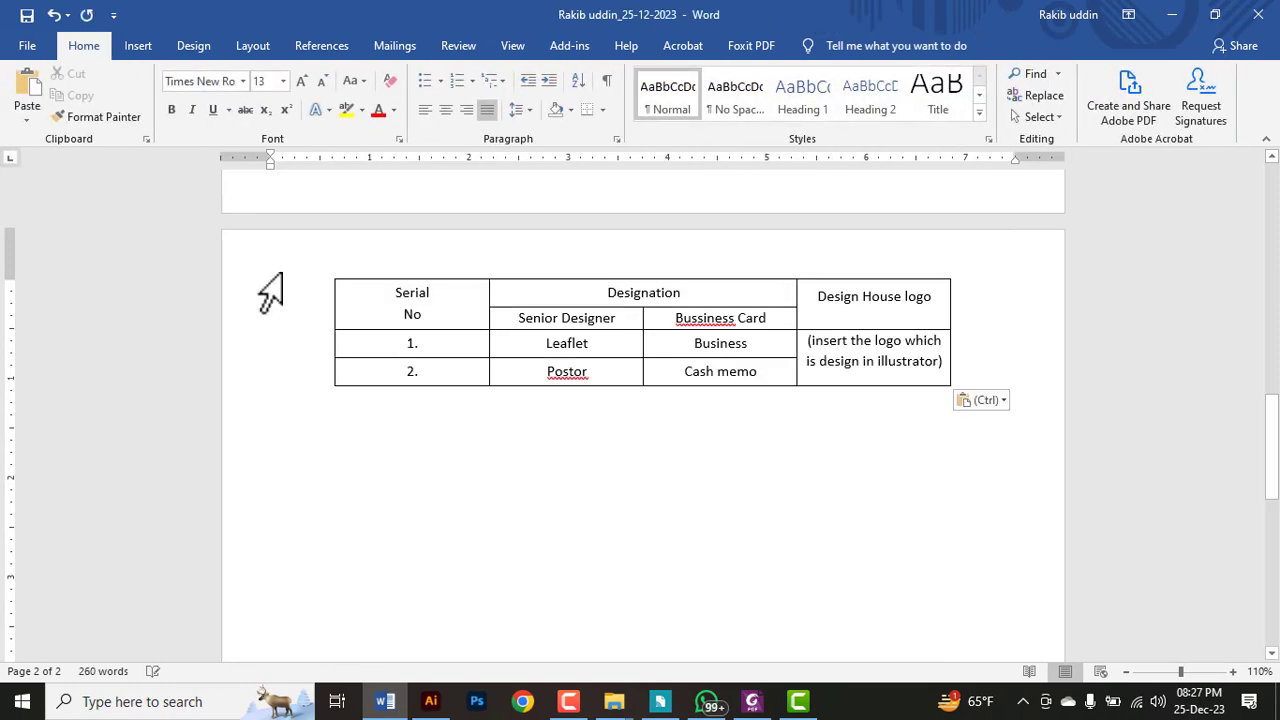
Step: Delete the logo placeholder text from the table's logo cell
scroll(778, 432, up, 1)
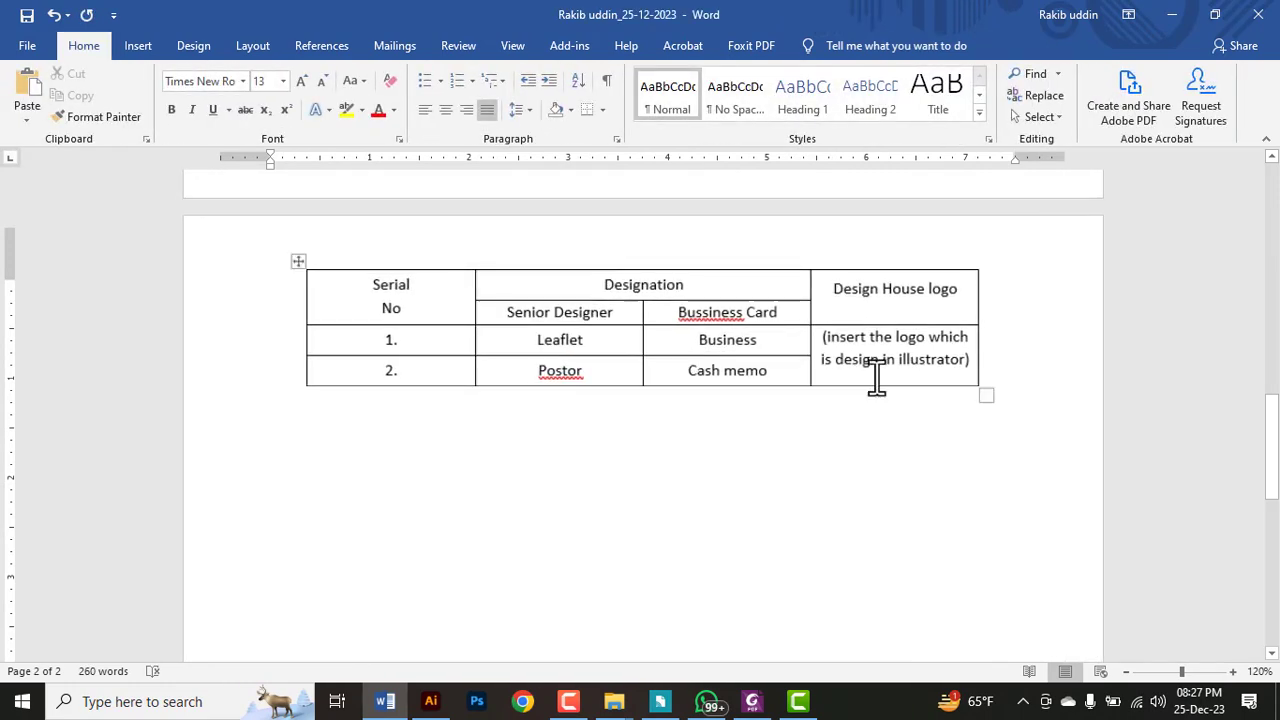
click(820, 334)
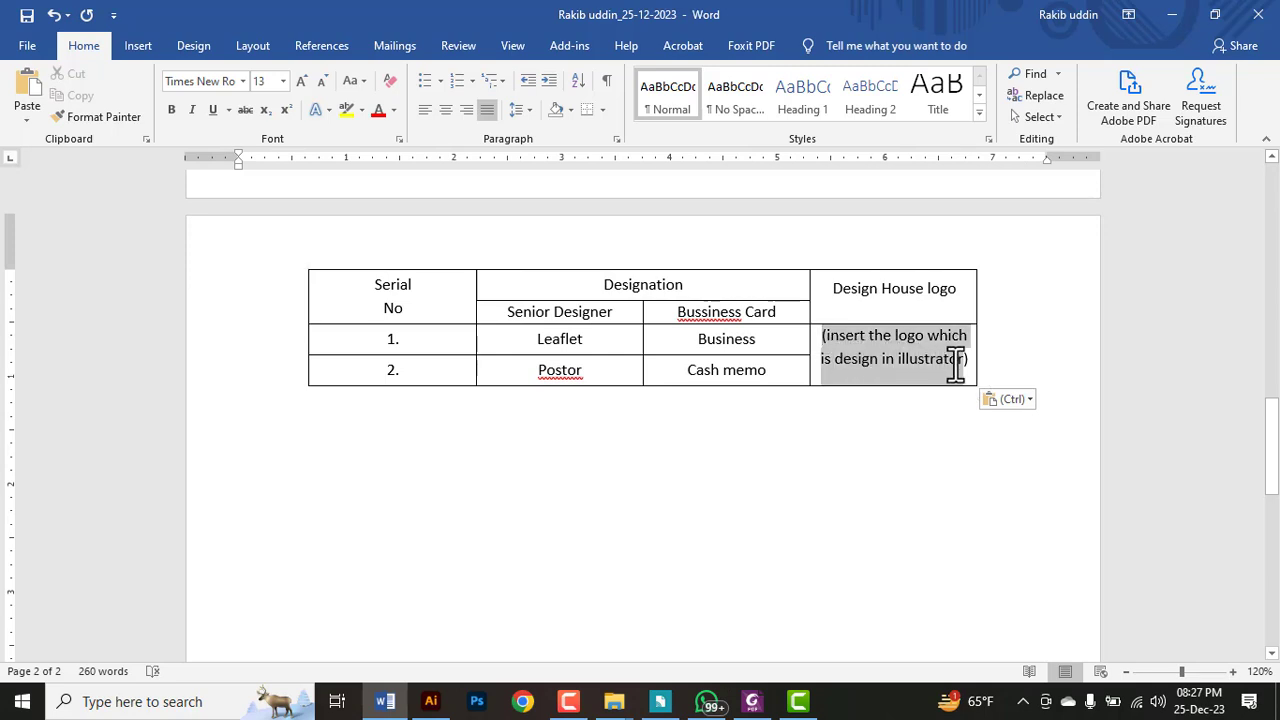
drag(942, 366, 970, 362)
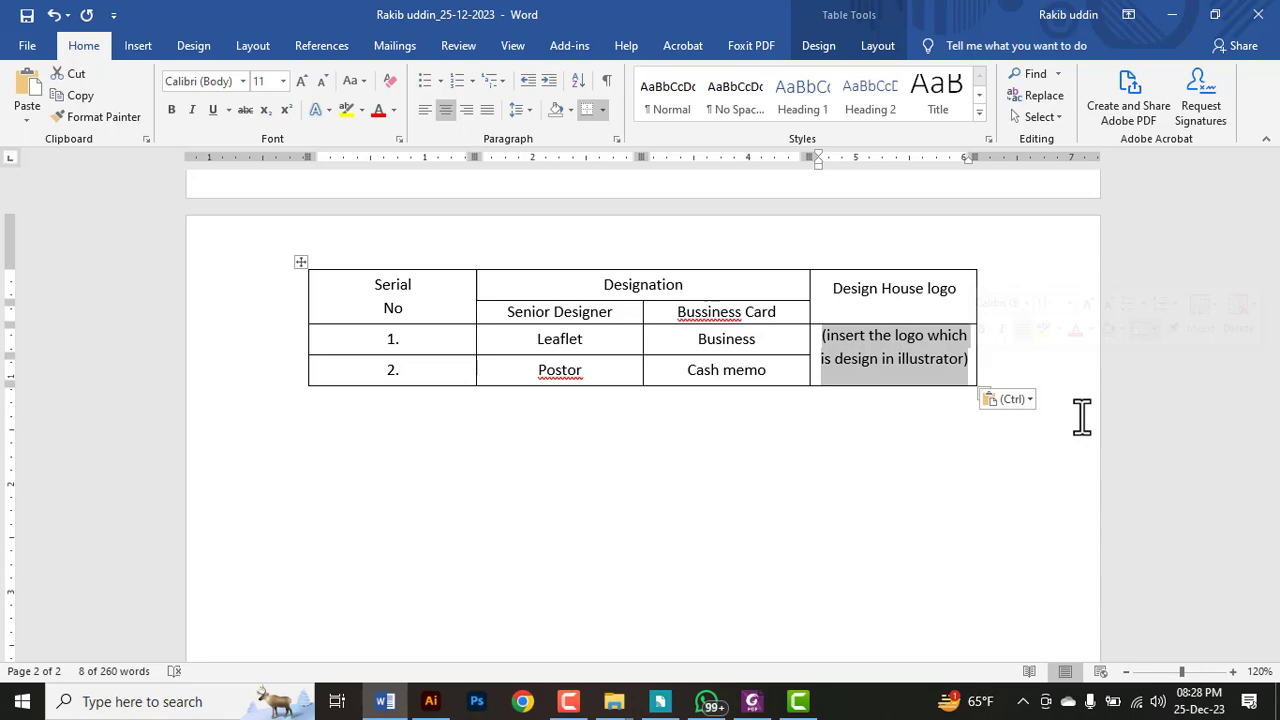
key(Delete)
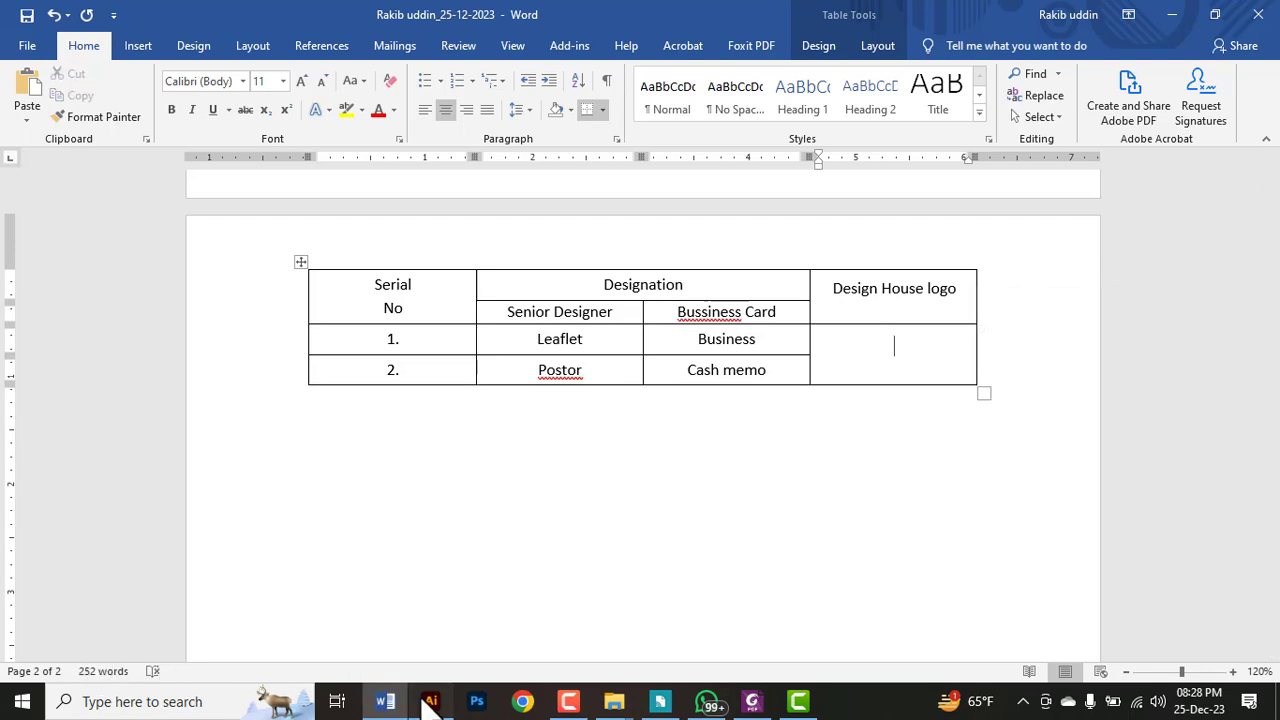
Step: Copy the whole PRAN logo in Illustrator and return to Word
click(430, 701)
click(920, 255)
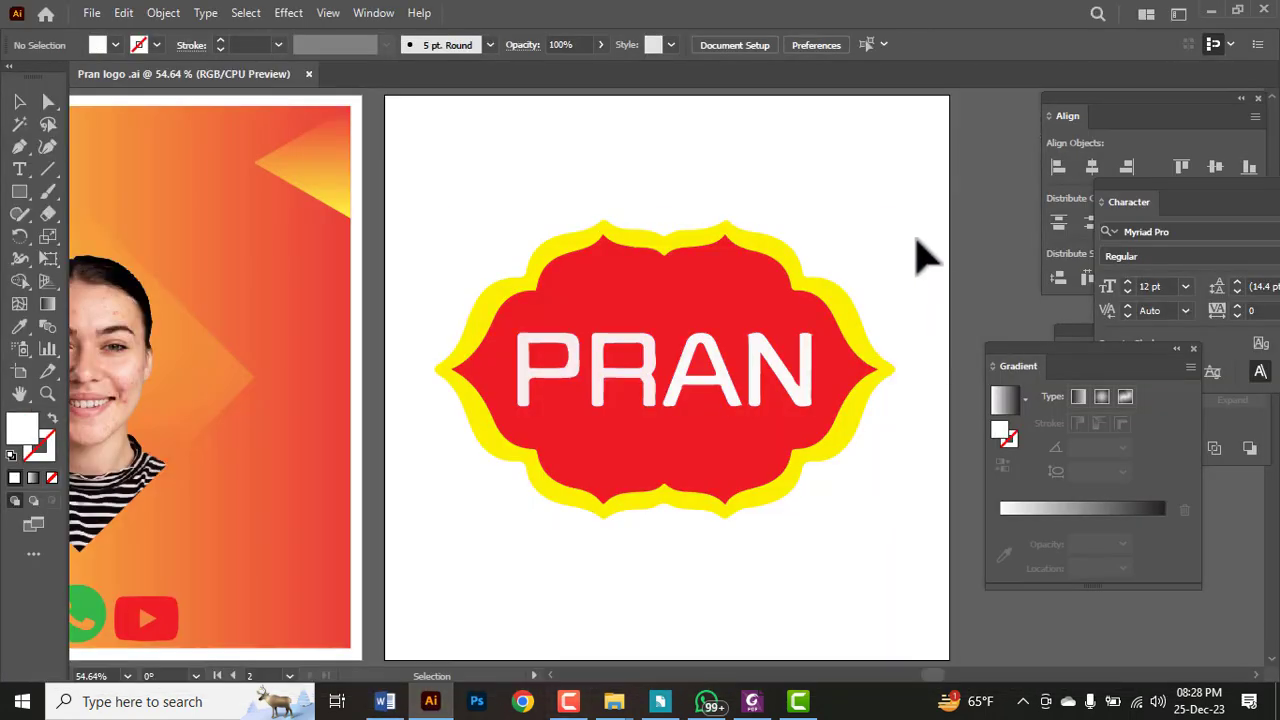
drag(914, 204, 480, 566)
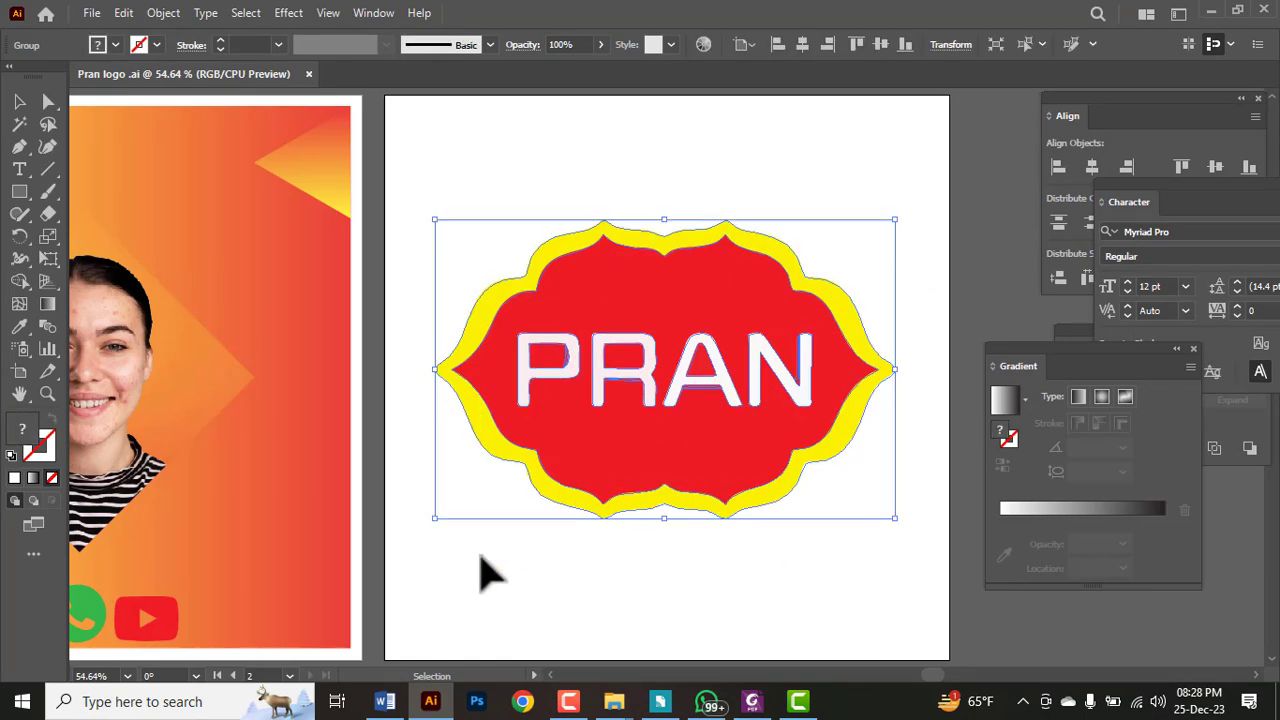
right_click(621, 263)
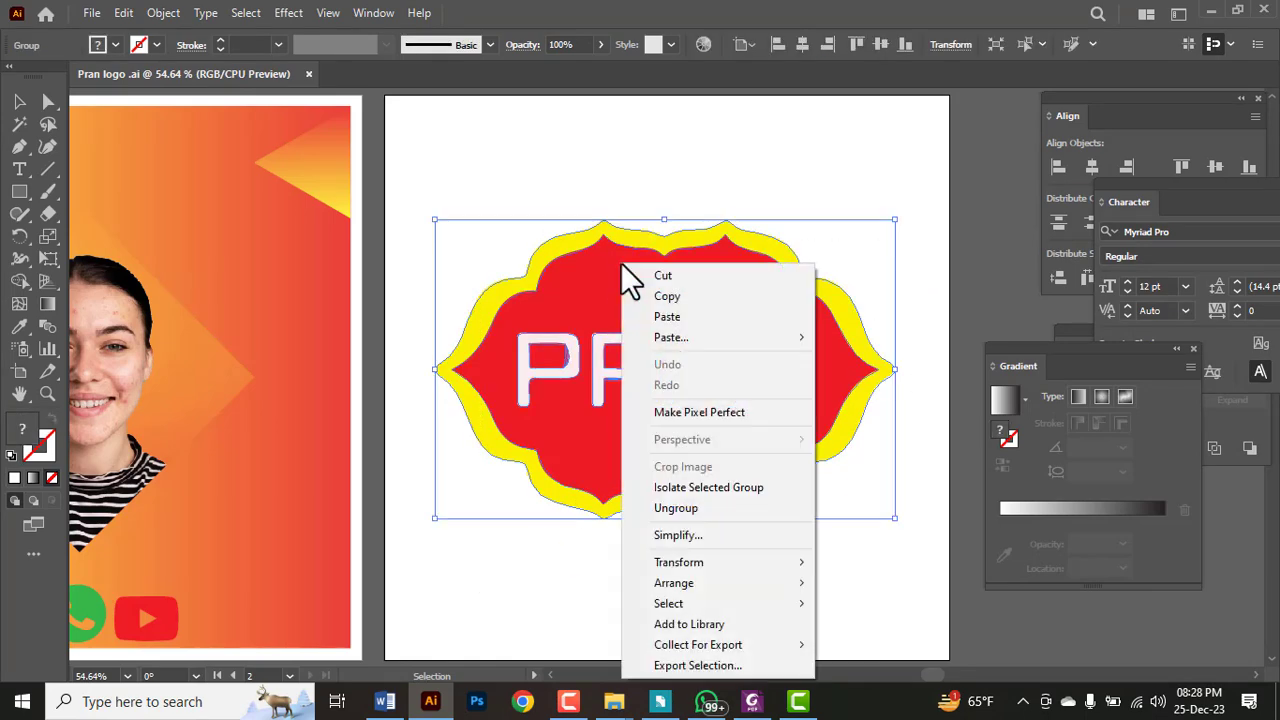
click(655, 291)
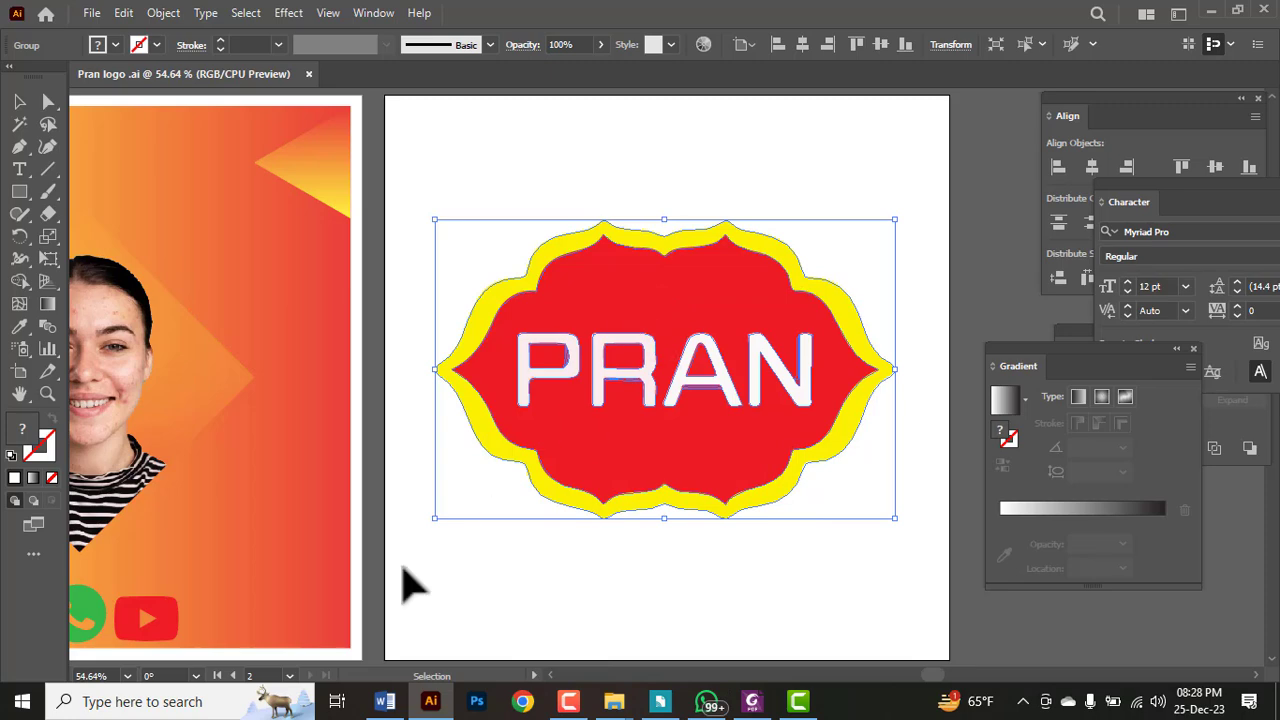
click(385, 705)
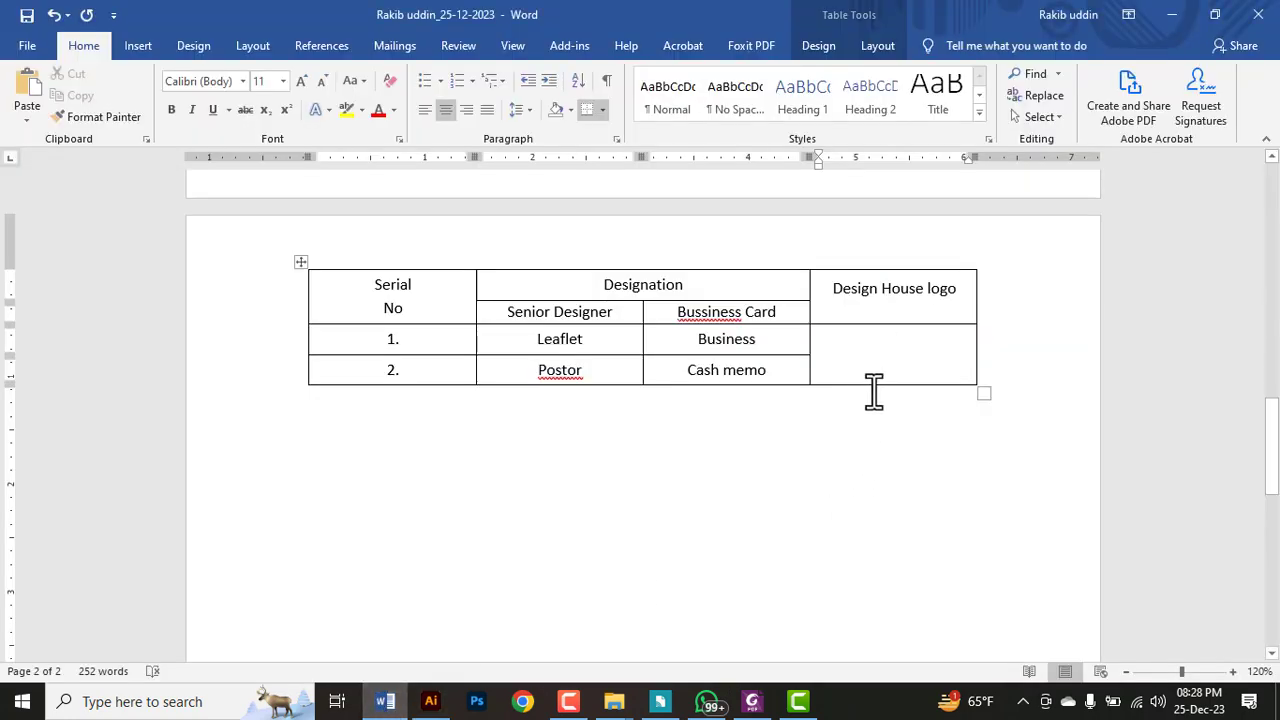
Step: Paste the PRAN logo into the logo cell with its original formatting and shrink it to fit
right_click(895, 345)
click(930, 407)
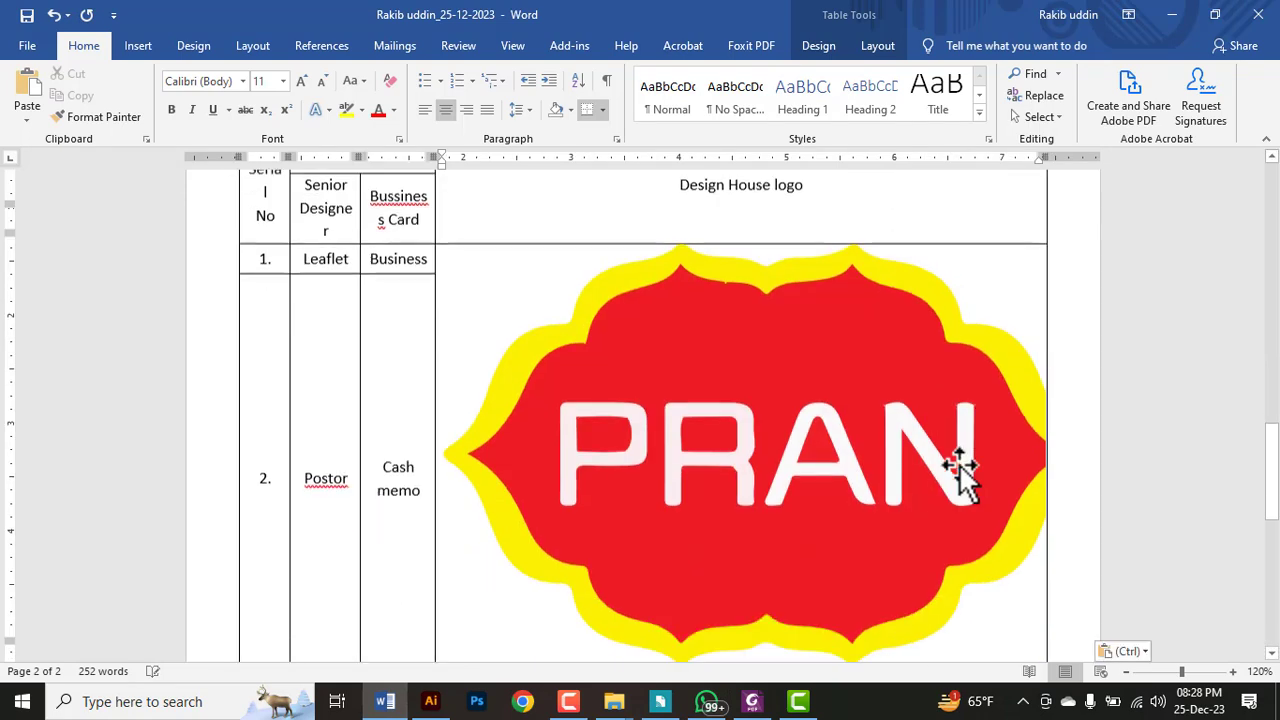
click(766, 352)
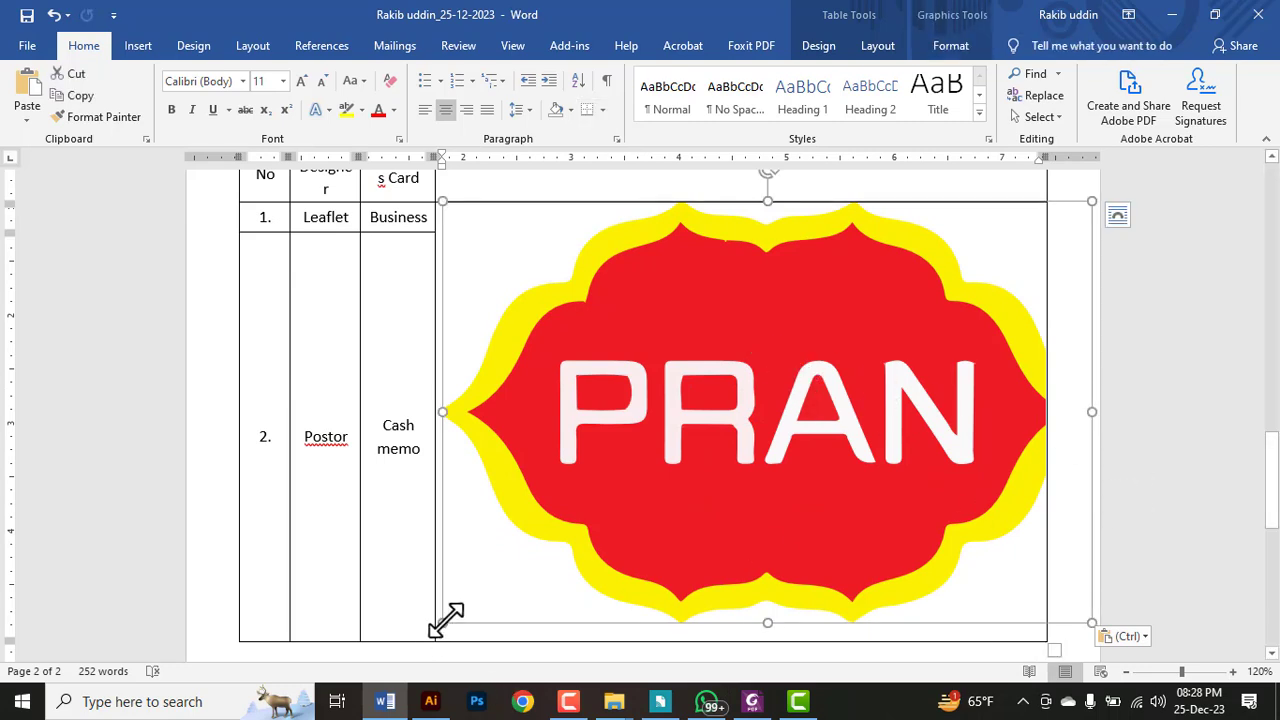
mouse_move(443, 622)
mouse_down()
mouse_move(650, 447)
mouse_move(810, 358)
mouse_up()
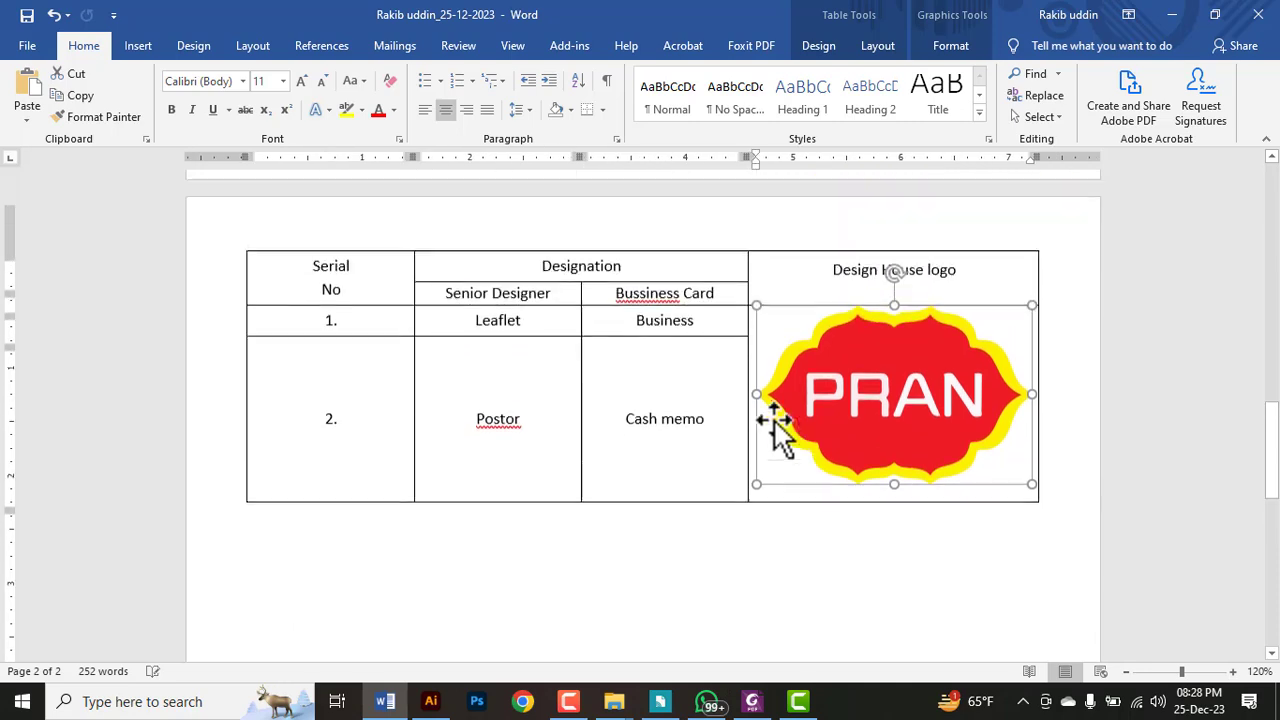
drag(756, 494, 900, 400)
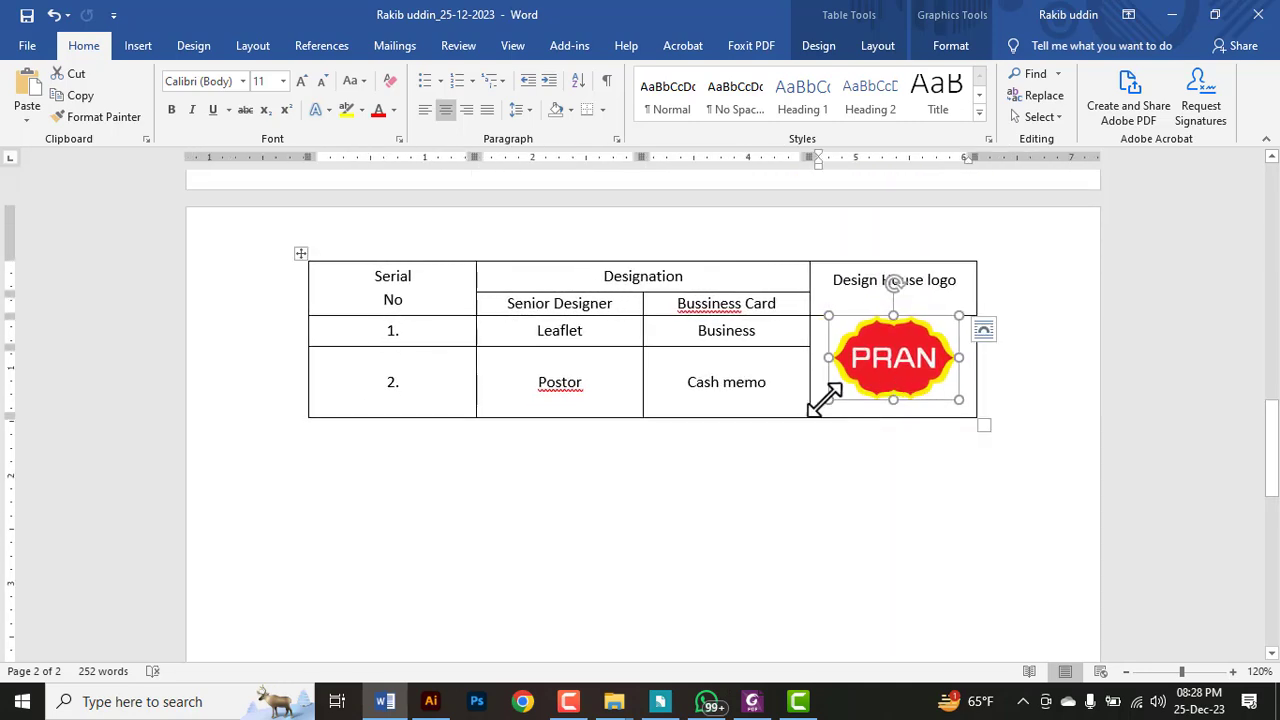
click(860, 485)
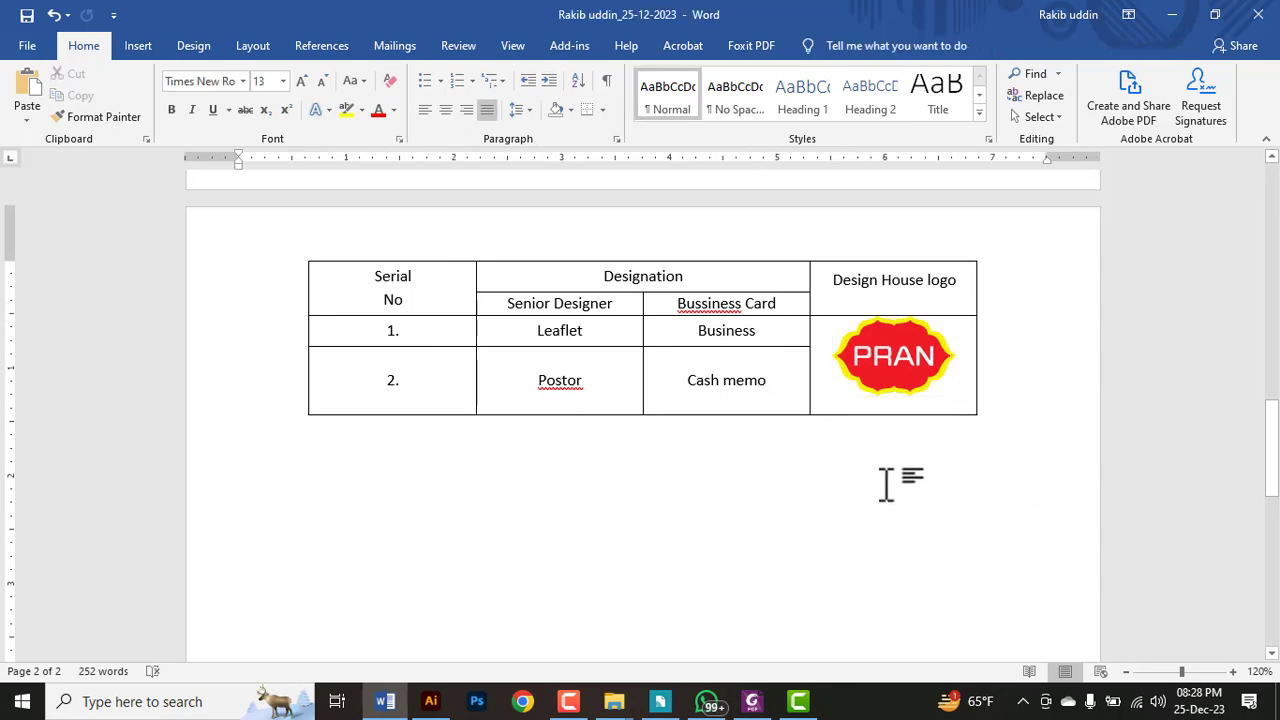
click(886, 390)
click(851, 552)
click(888, 372)
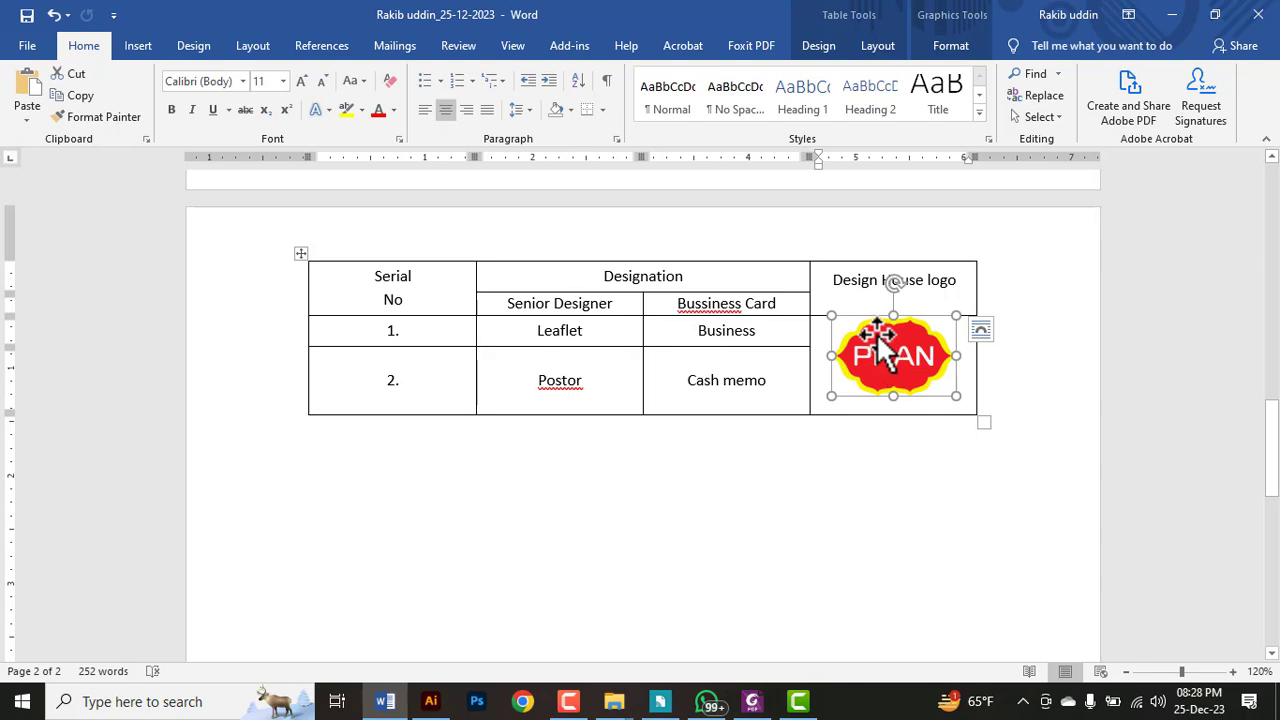
Step: Centre the logo within its table cell, then switch to the PDF task sheet
click(949, 42)
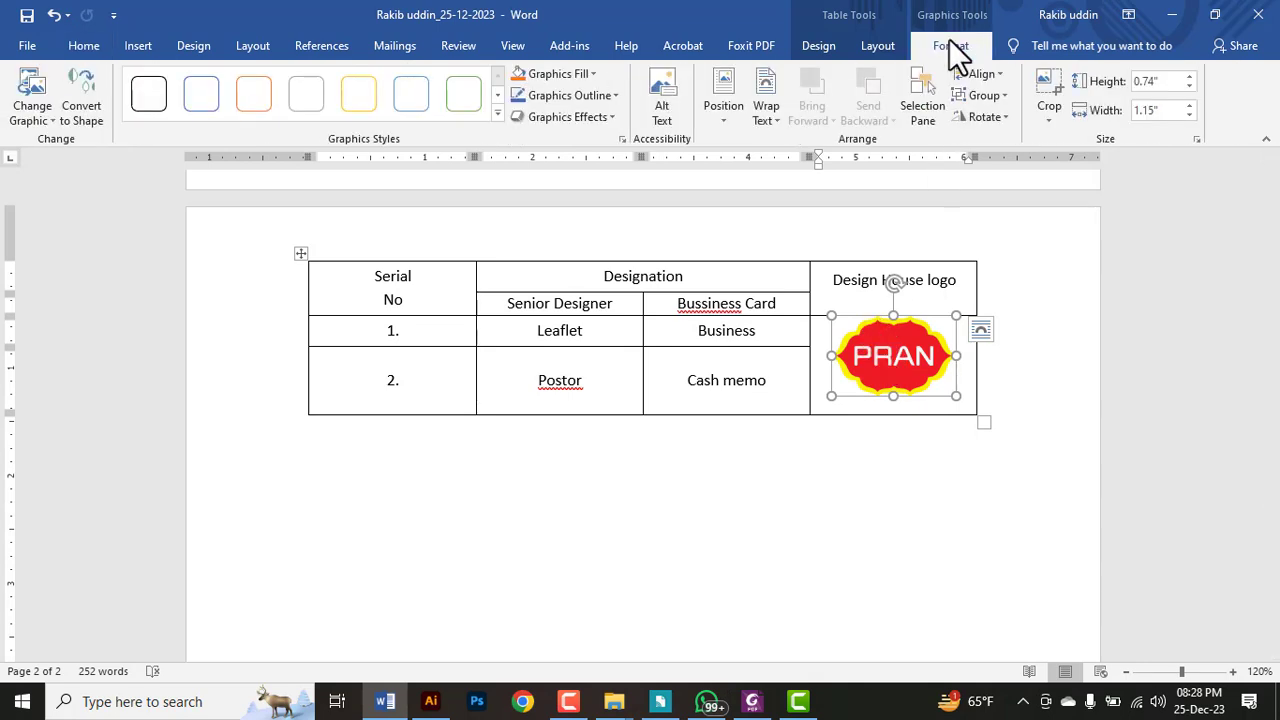
click(873, 47)
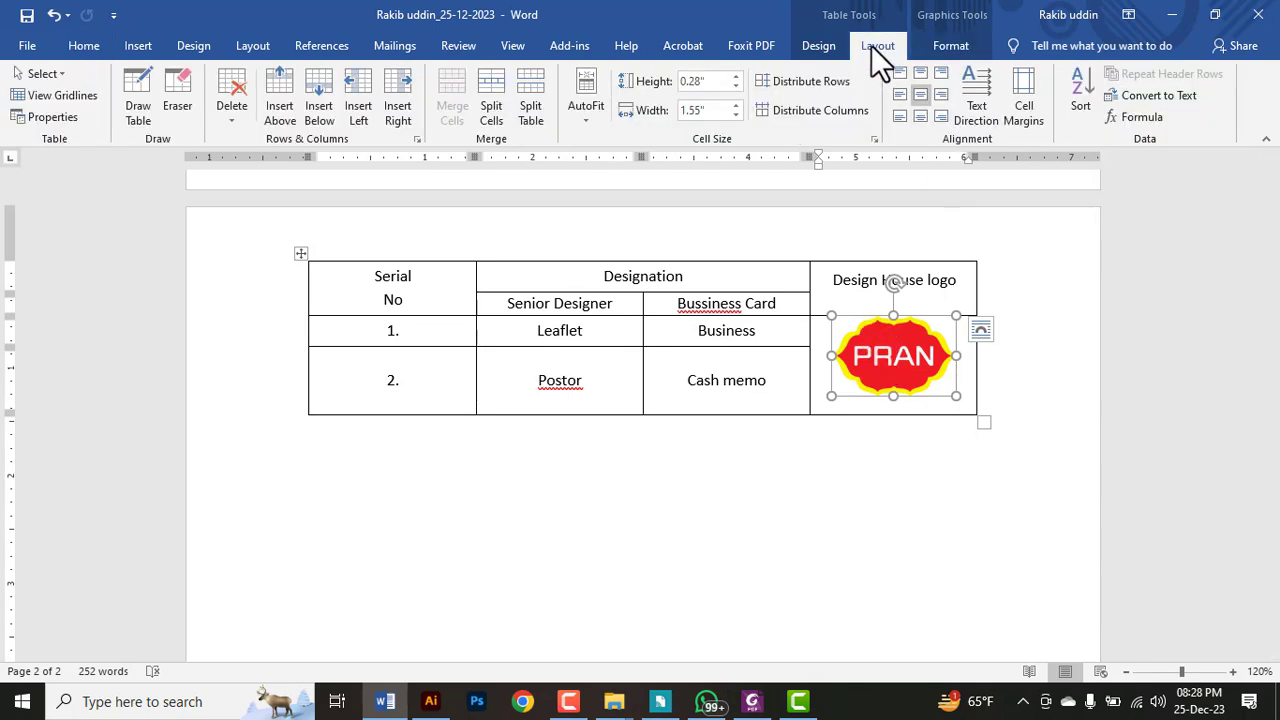
click(924, 96)
click(931, 451)
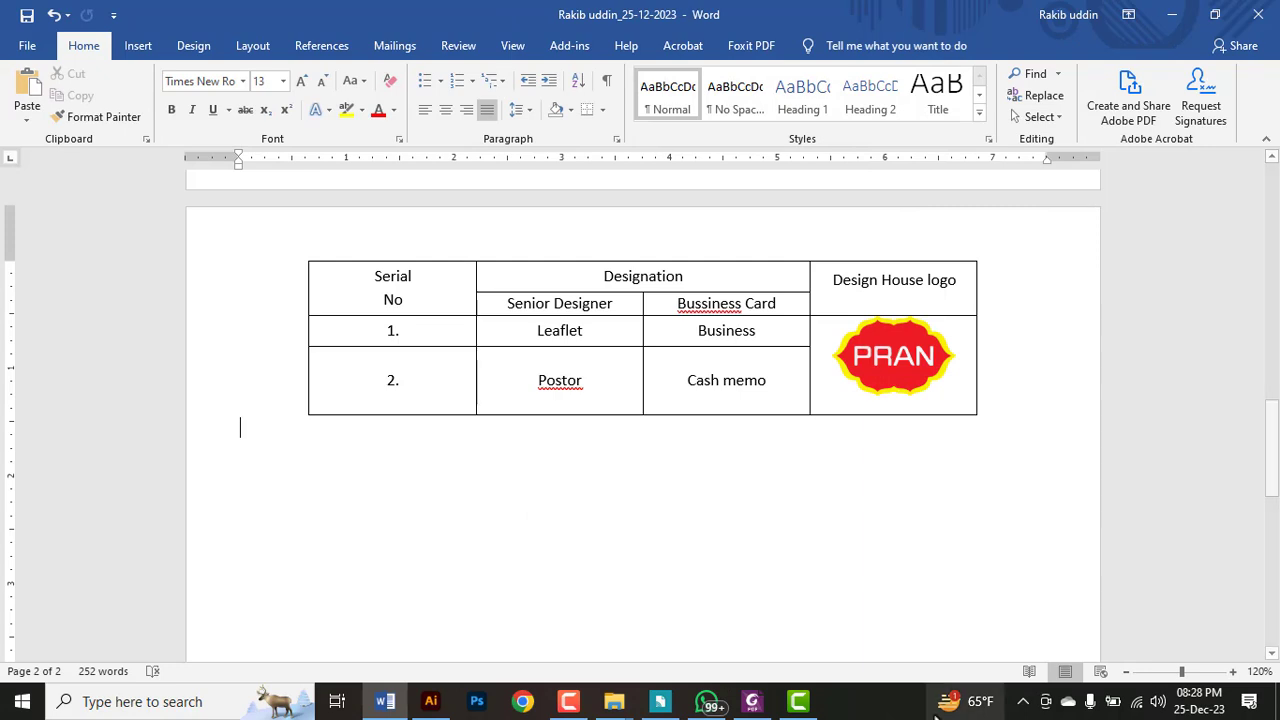
drag(752, 700, 428, 701)
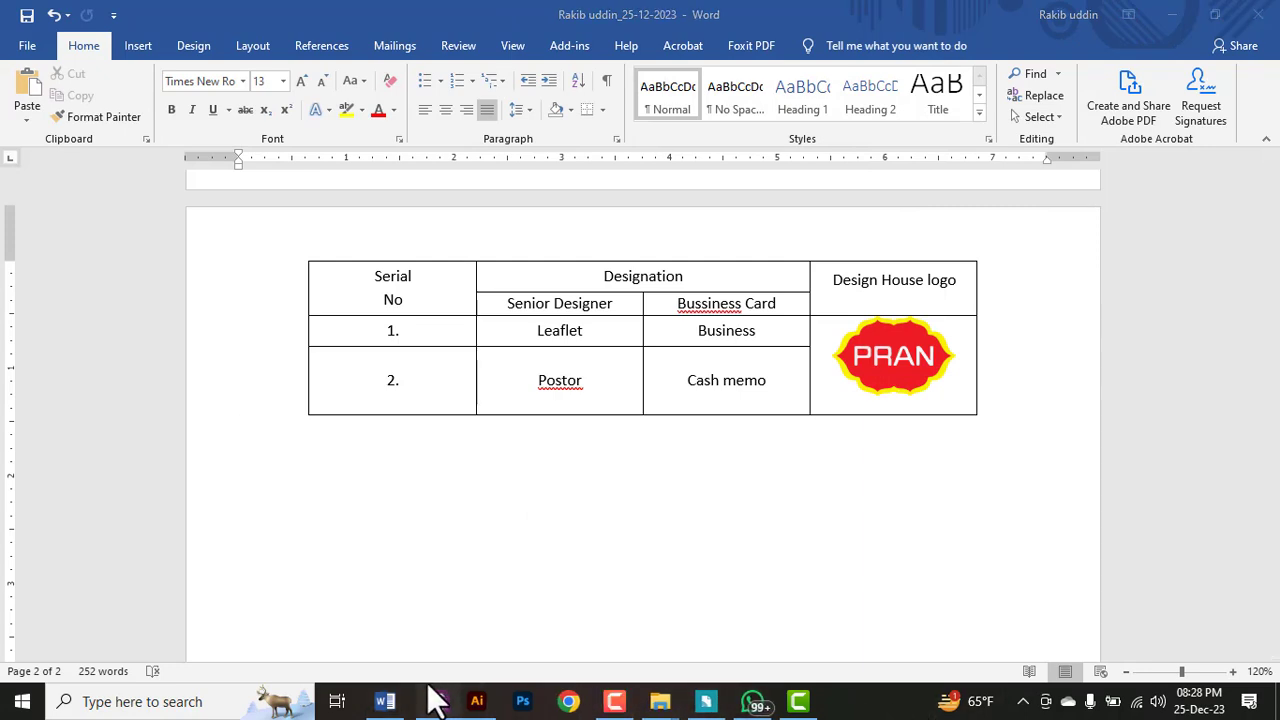
click(430, 701)
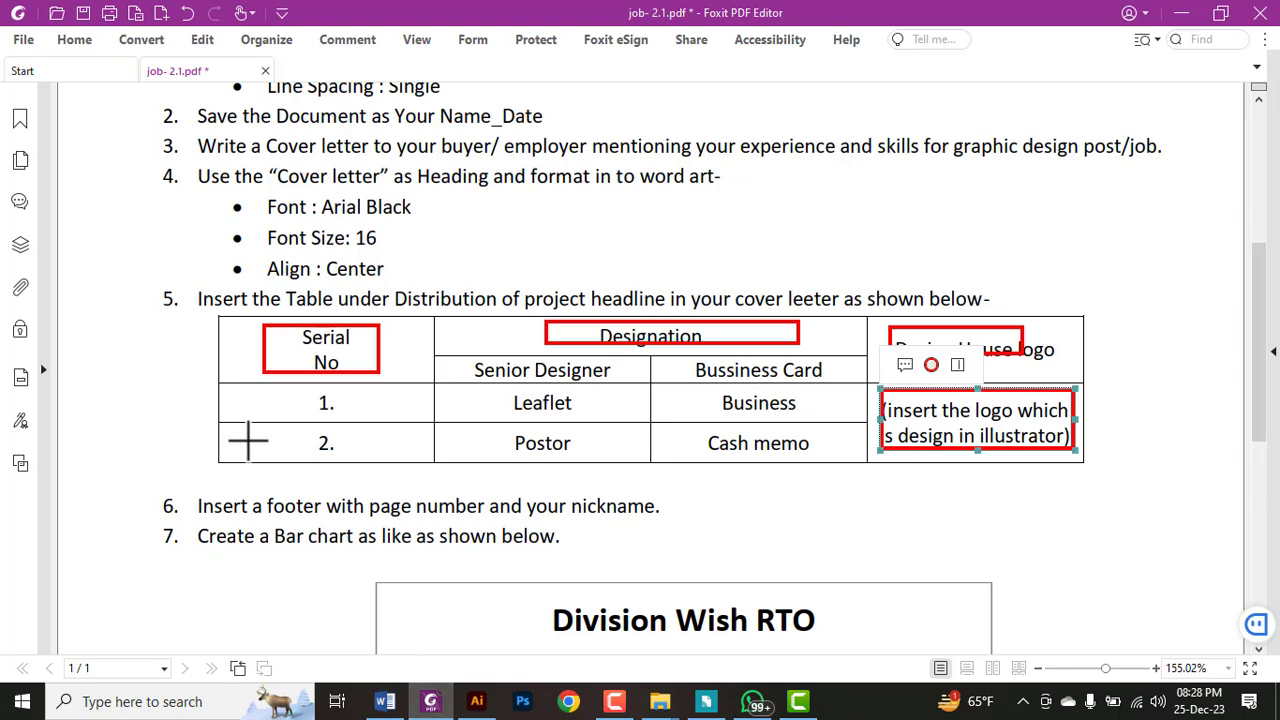
Step: Undo the table's red boxes, box item 6's footer instruction instead, and return to Word
key(ctrl+z)
key(ctrl+z)
key(ctrl+z)
key(ctrl+z)
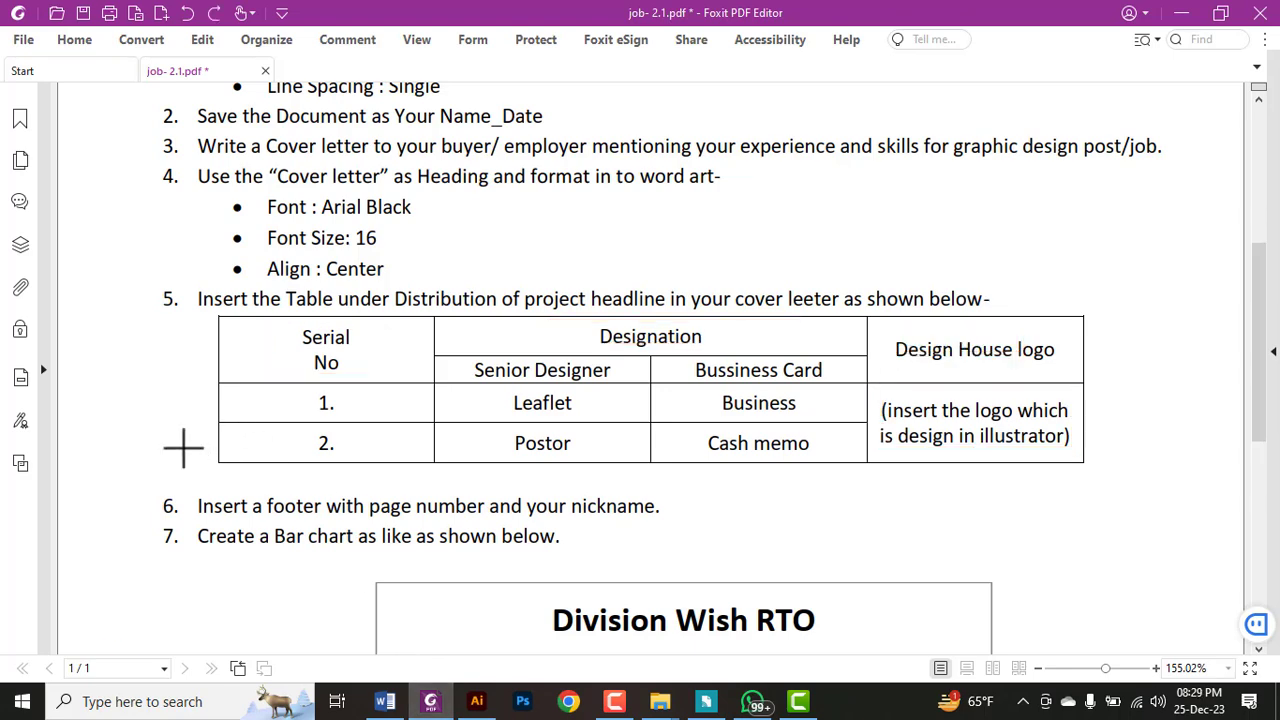
scroll(160, 378, down, 2)
drag(148, 366, 719, 422)
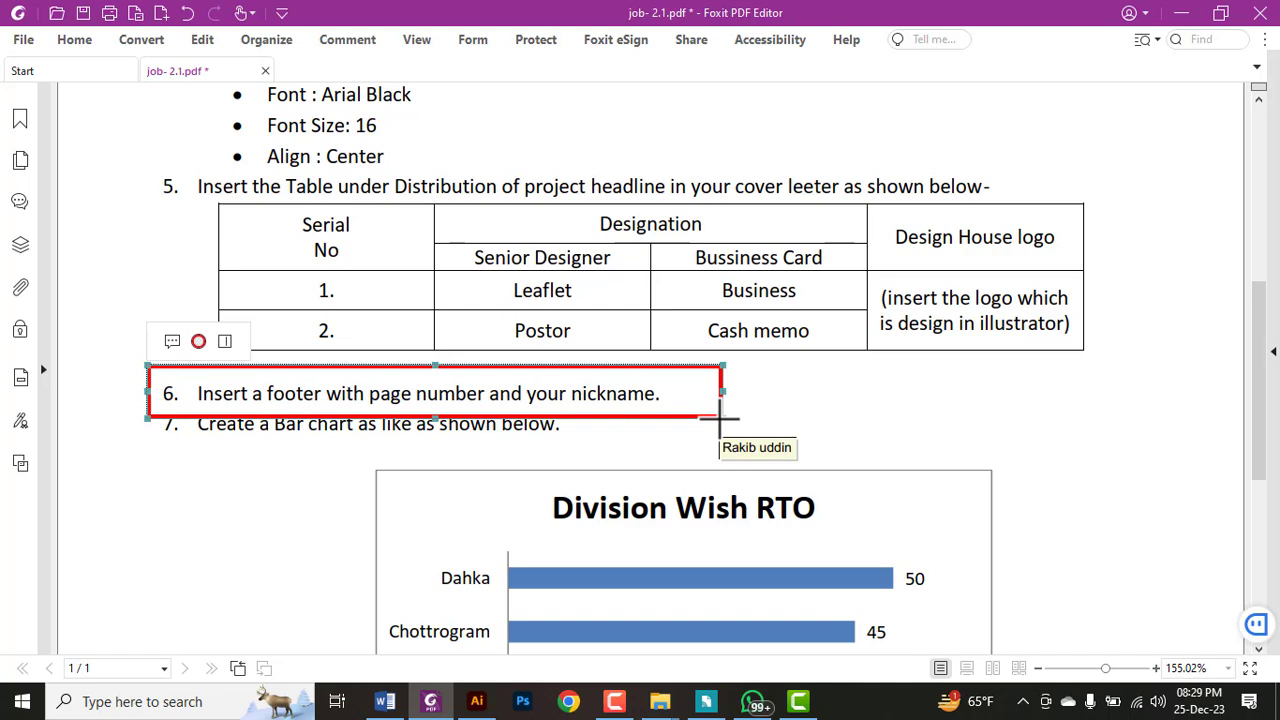
click(385, 701)
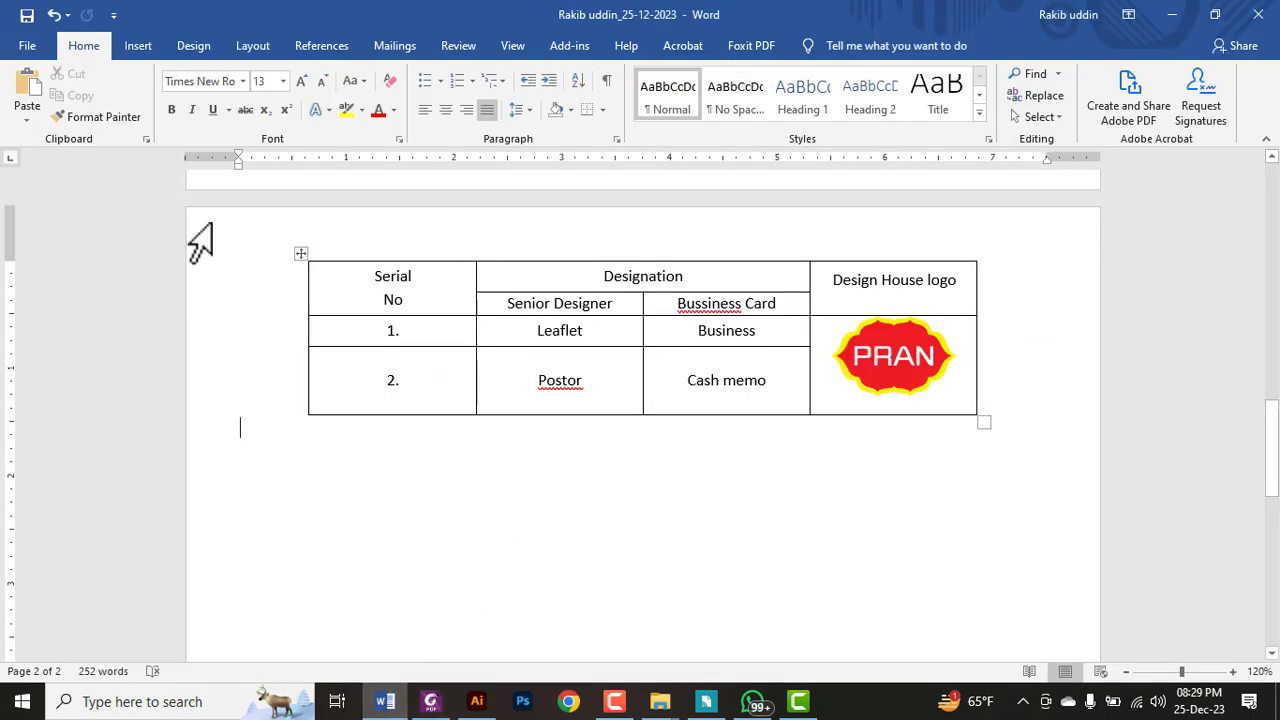
Step: Choose Edit Footer from the Insert tab's Footer menu
click(138, 46)
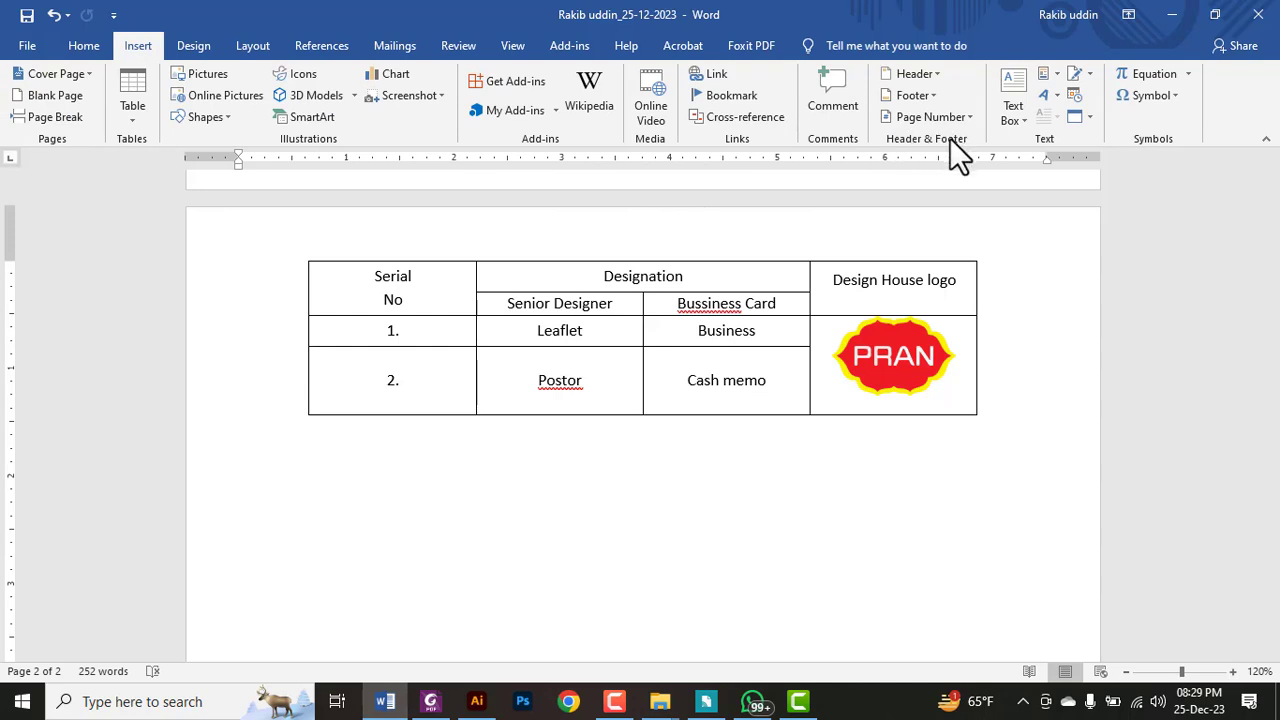
click(934, 98)
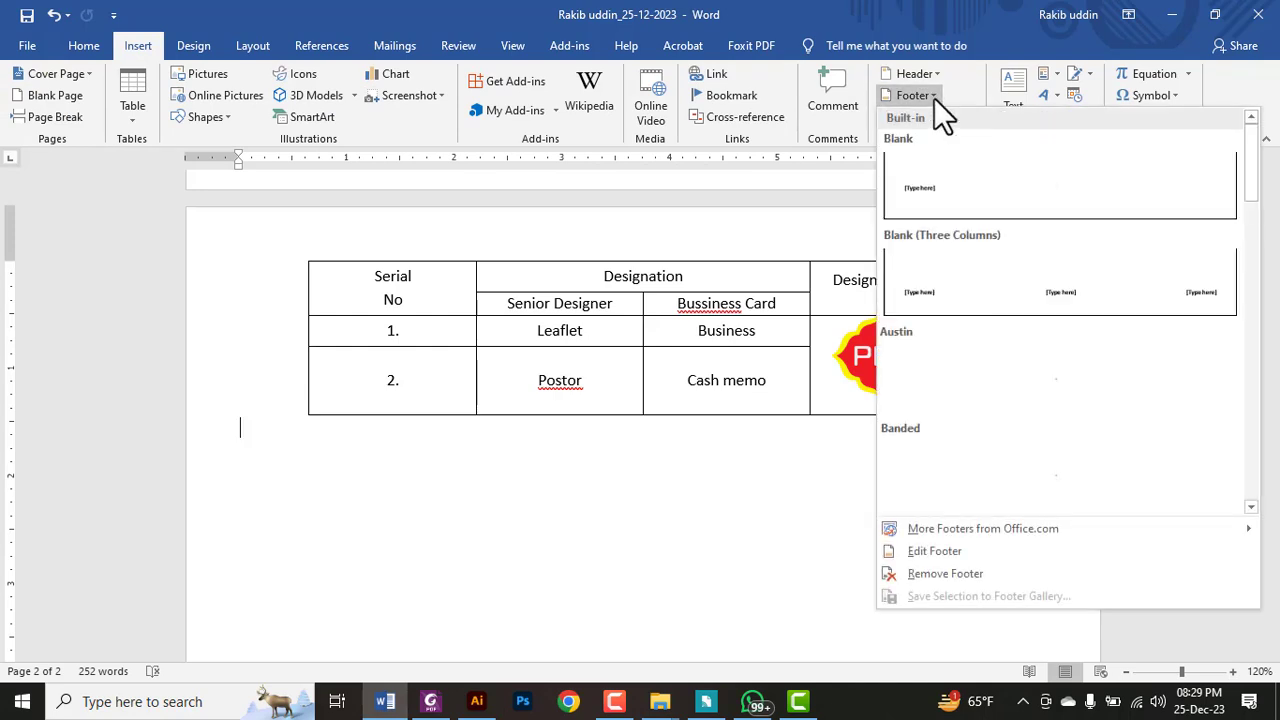
click(946, 551)
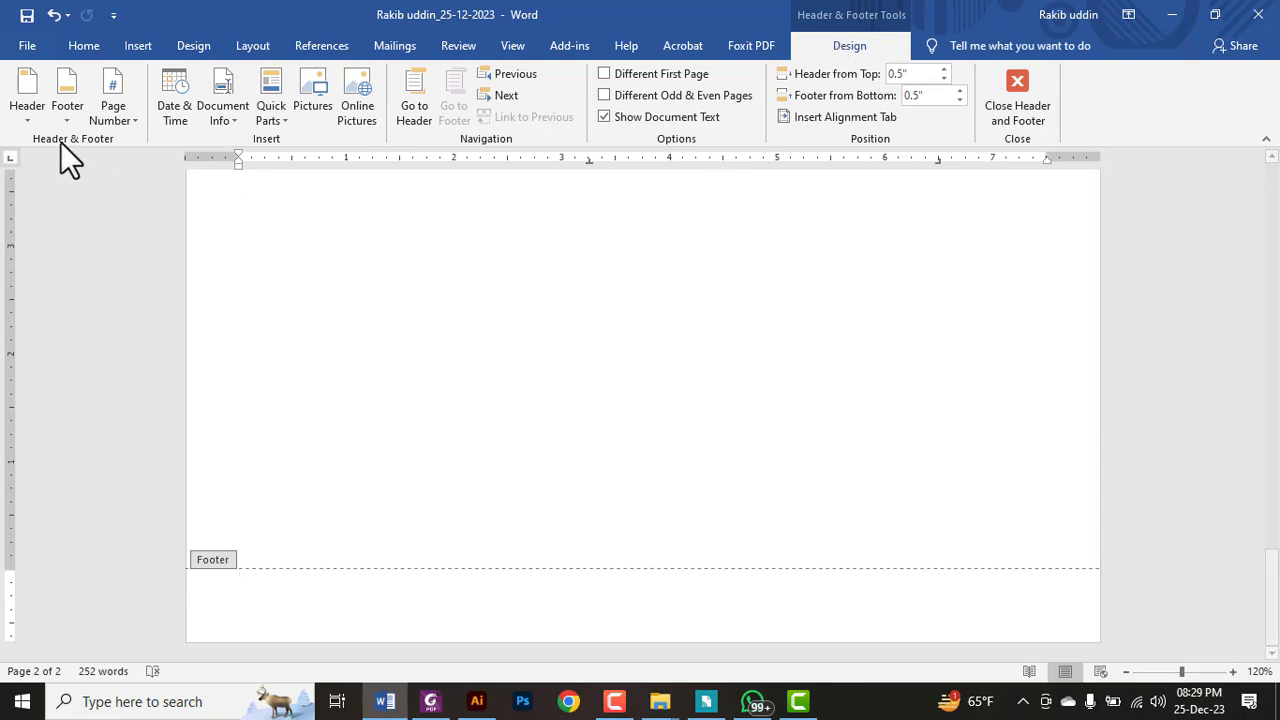
Step: Add a Plain Number 1 page number at the bottom of the footer, followed by the author's nickname
click(120, 111)
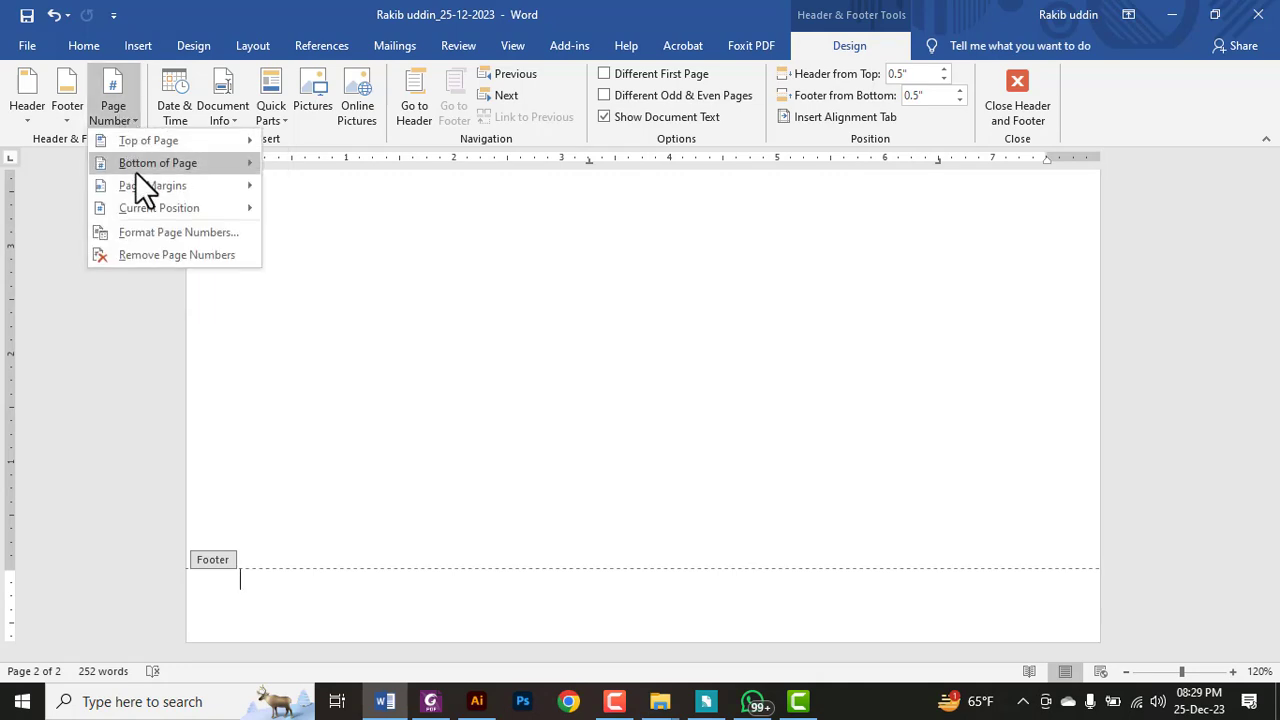
mouse_move(135, 171)
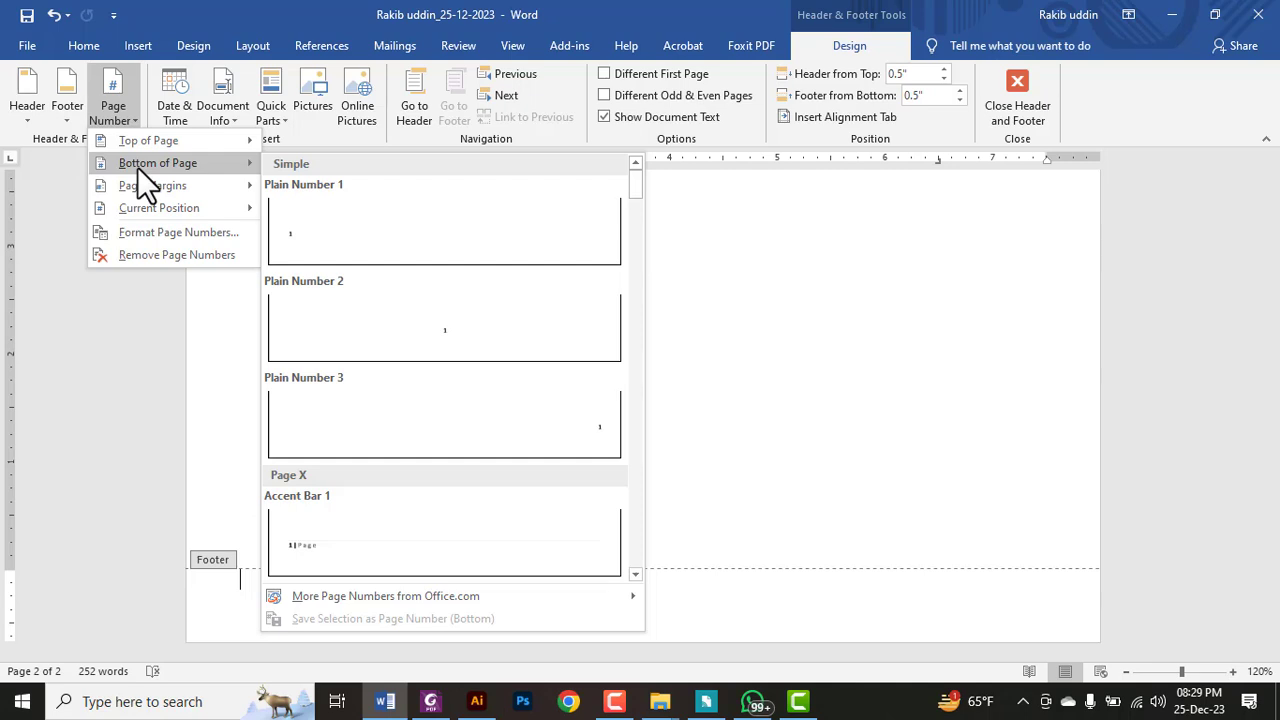
click(293, 228)
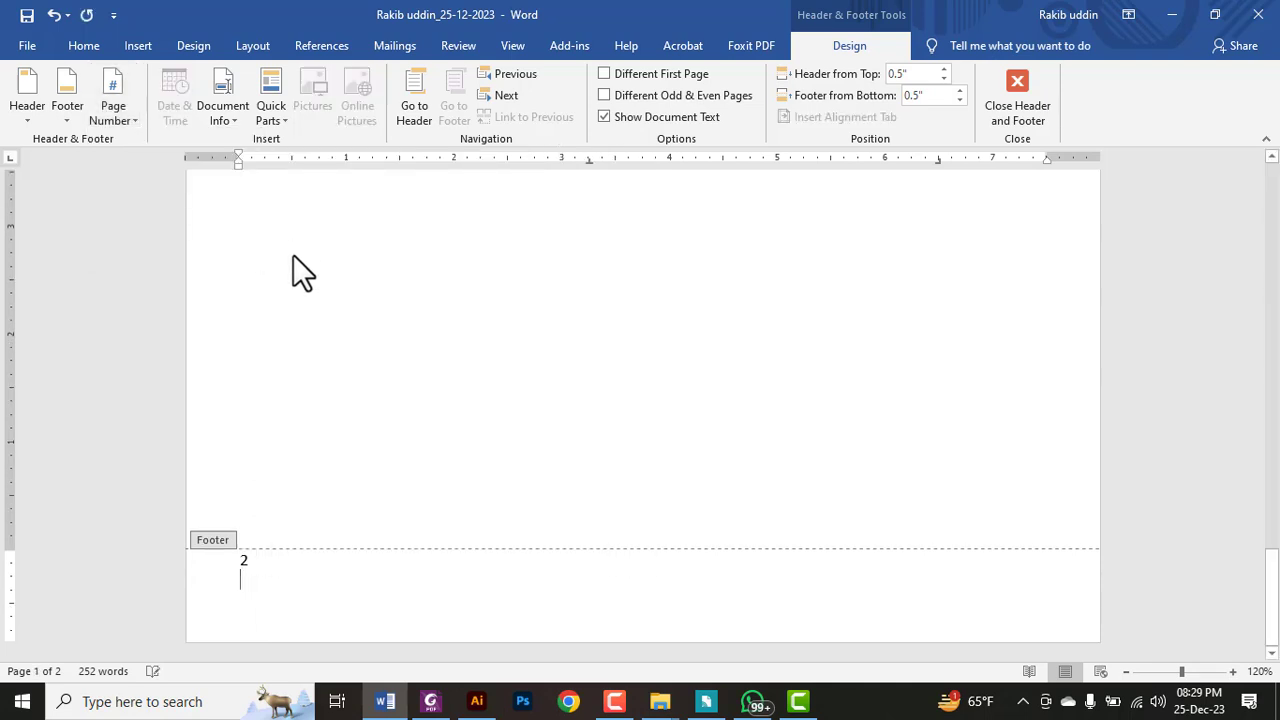
click(256, 567)
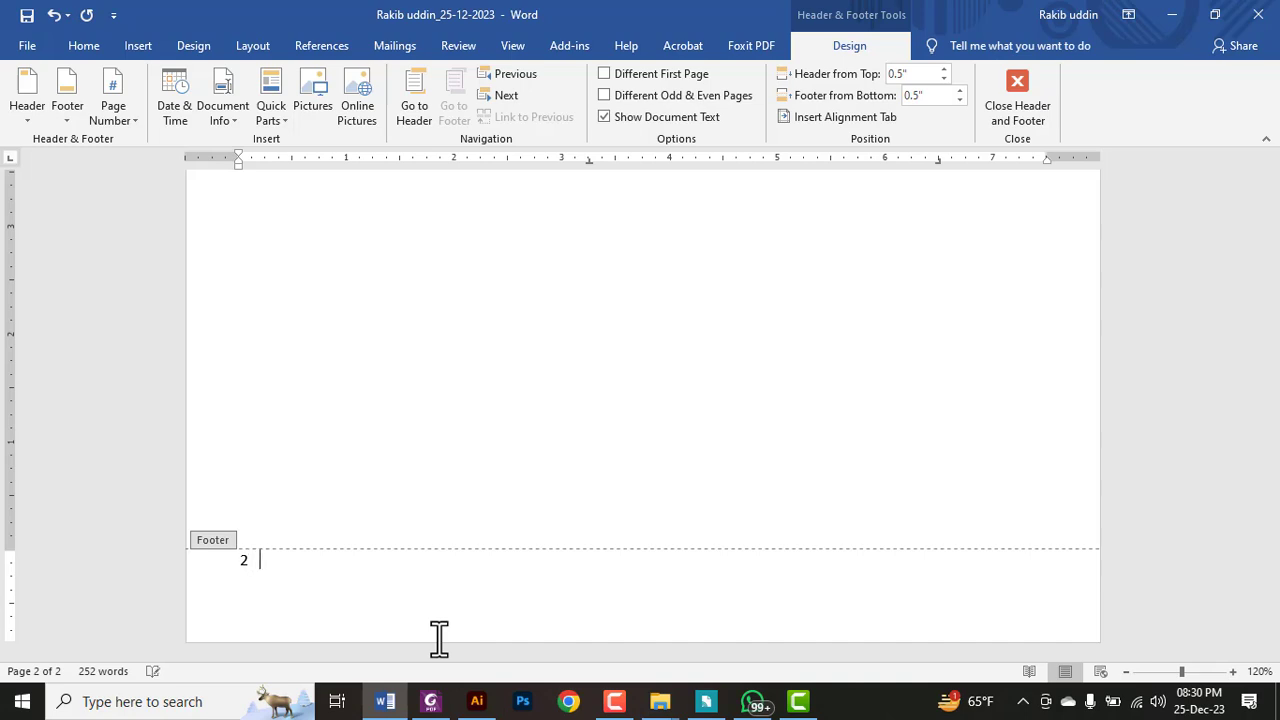
text(Ra)
text(kib uddin)
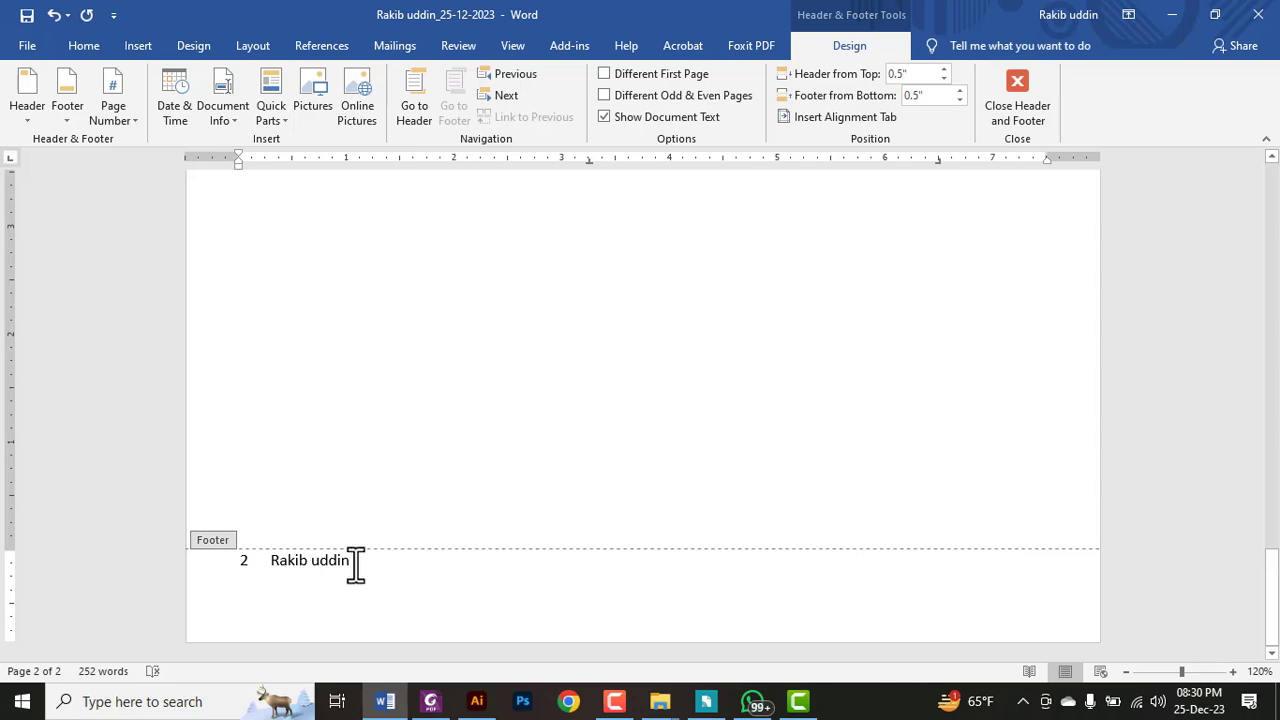
Step: Leave the footer and scroll through both pages to check their footers
double_click(434, 326)
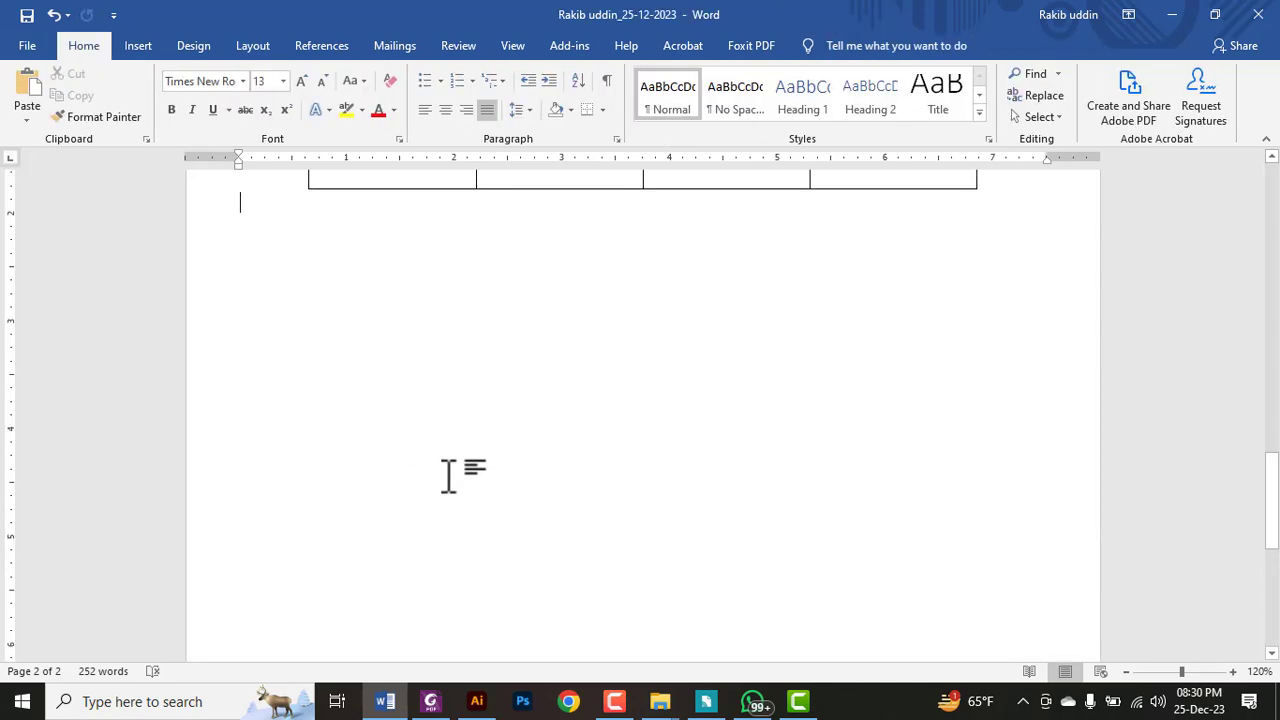
scroll(354, 476, up, 7)
scroll(343, 500, up, 2)
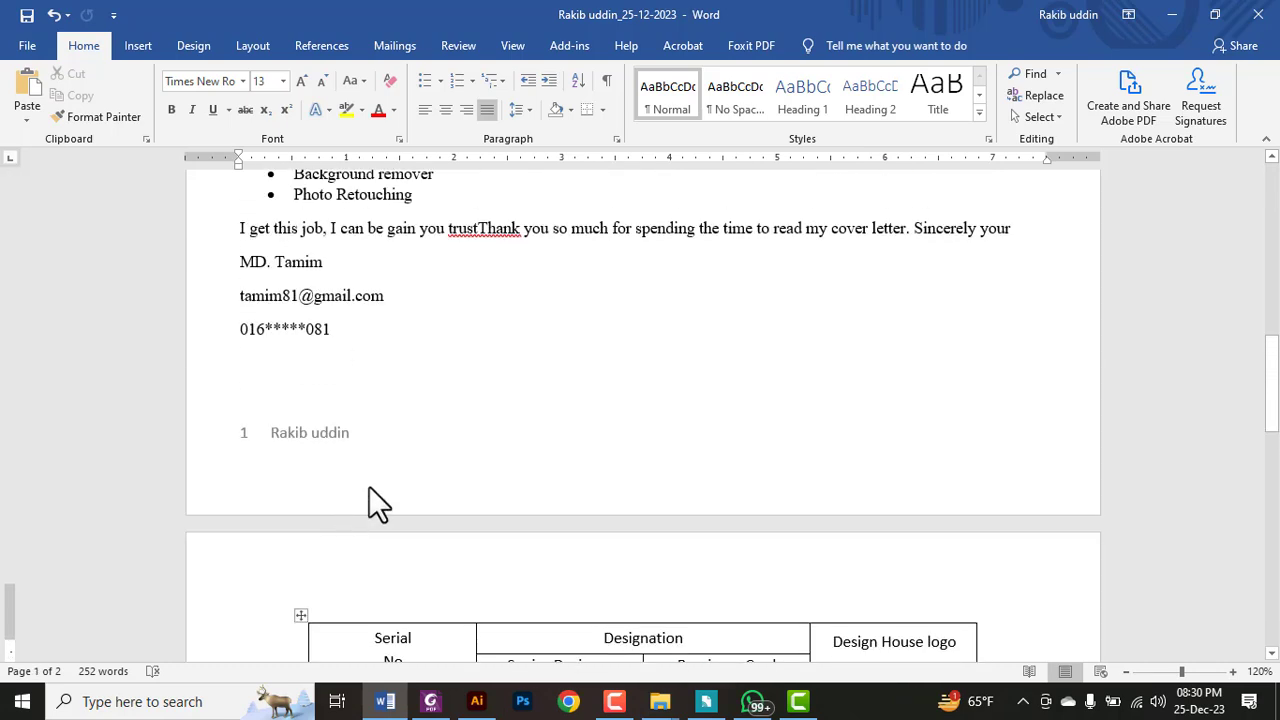
scroll(369, 486, up, 3)
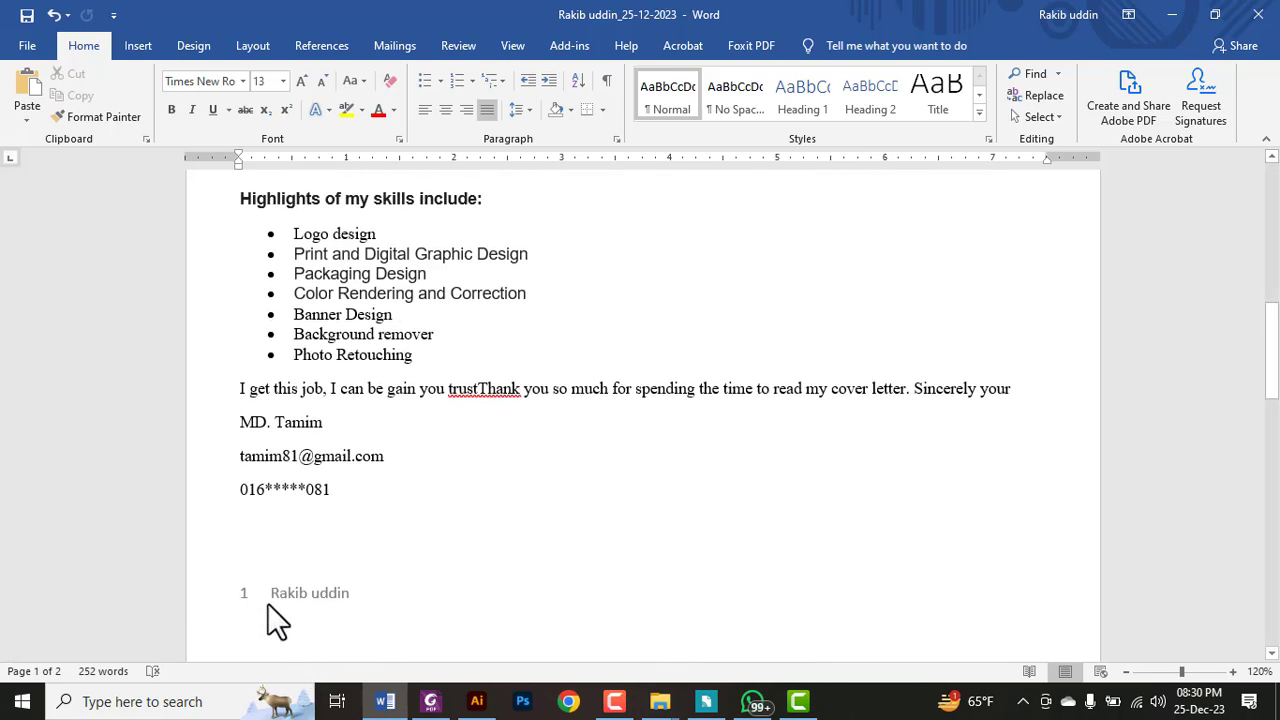
scroll(250, 572, down, 10)
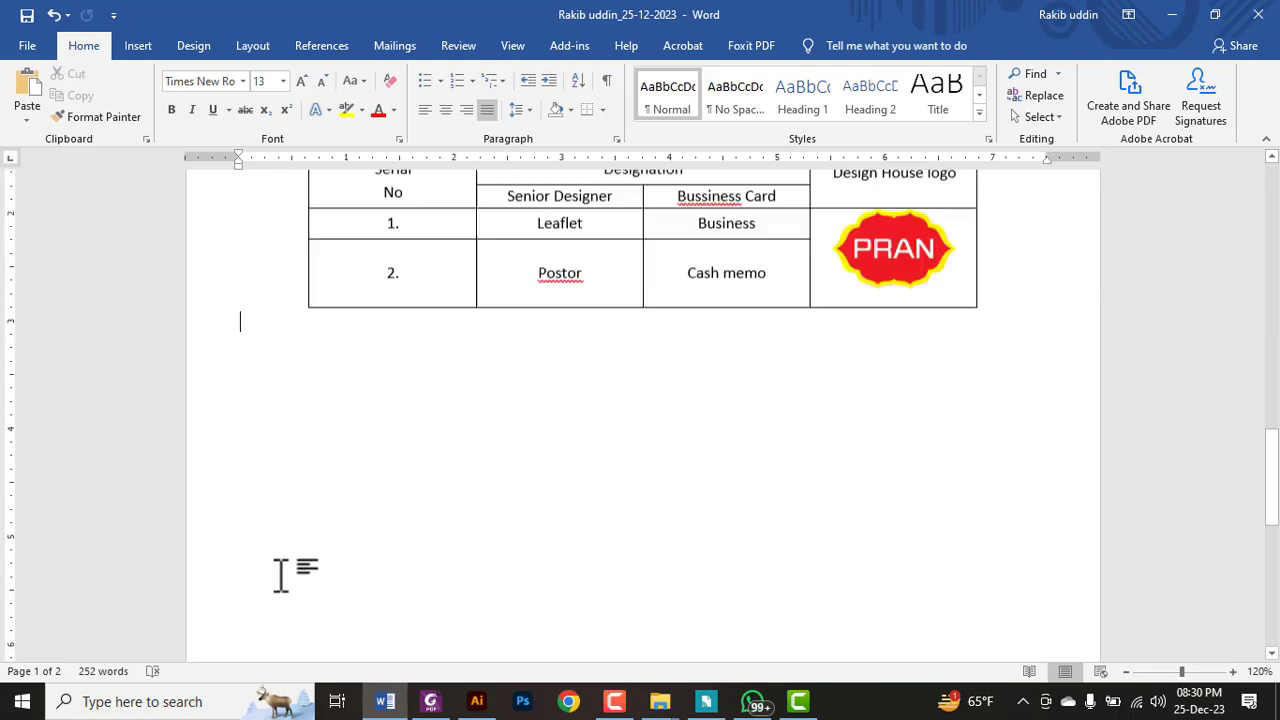
scroll(280, 574, down, 5)
scroll(280, 576, down, 1)
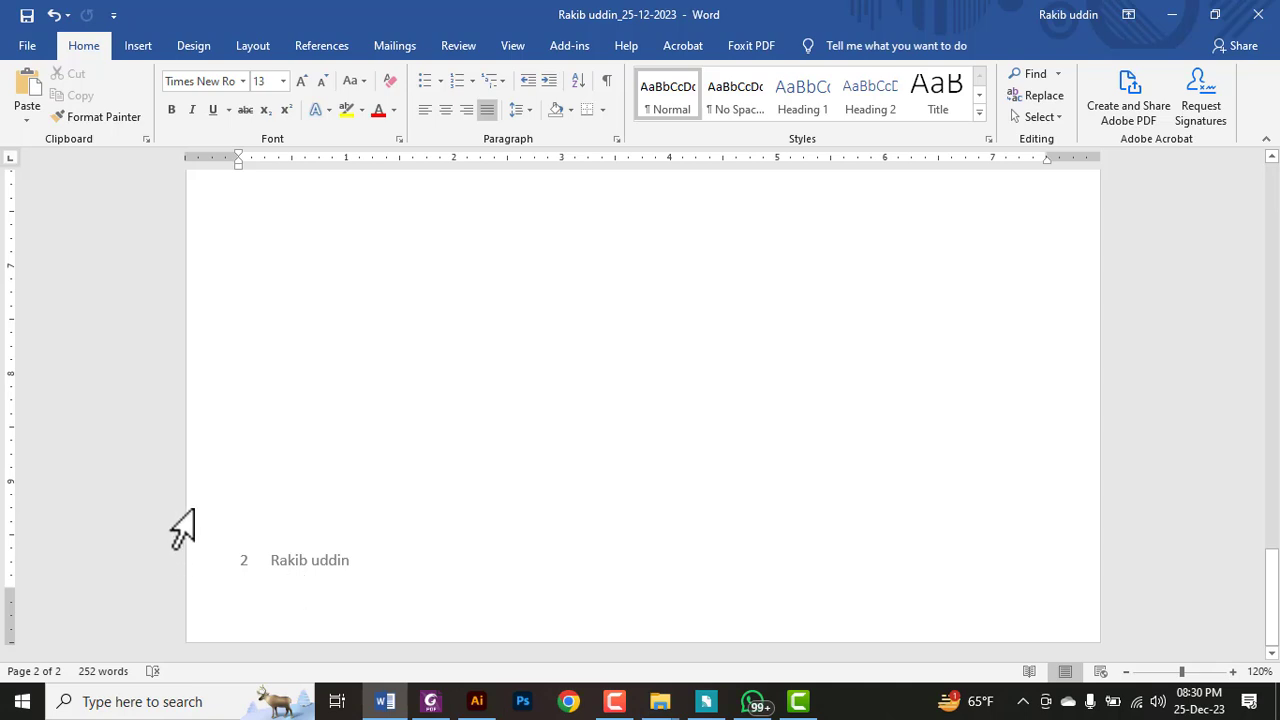
Step: Add a blank line below the PRAN logo table
scroll(494, 414, up, 4)
scroll(371, 400, up, 6)
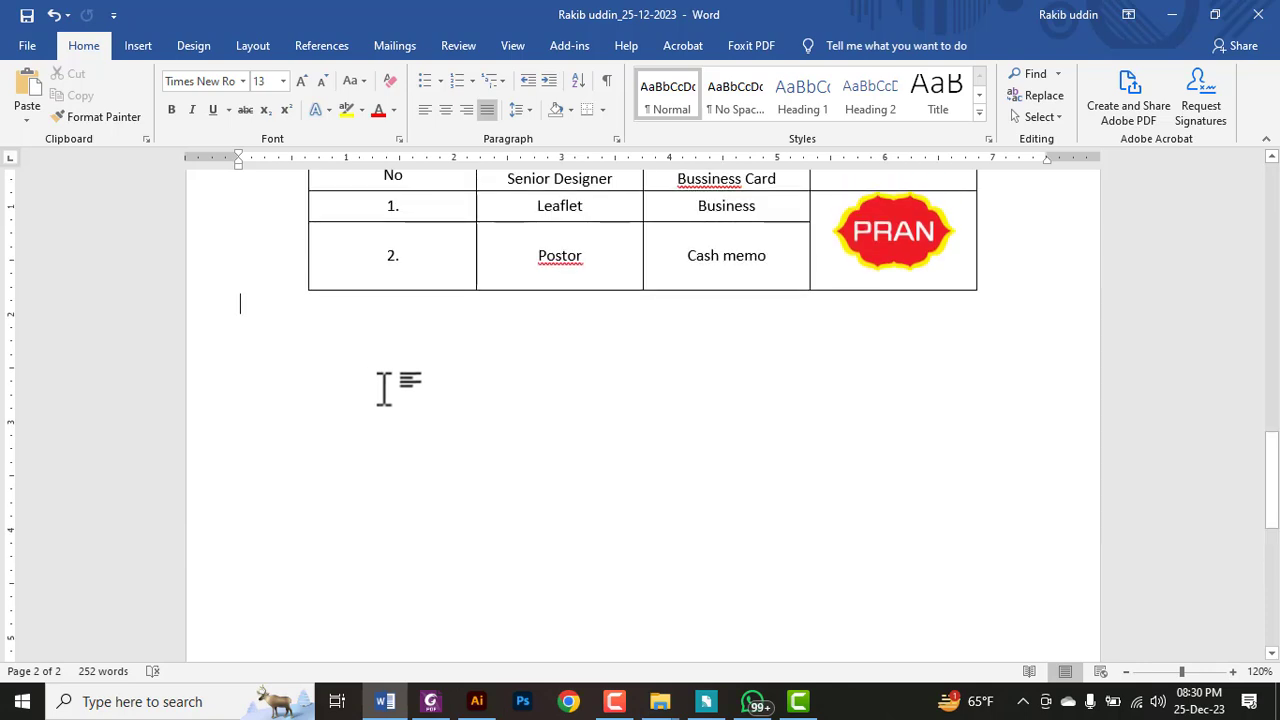
key(Return)
key(Return)
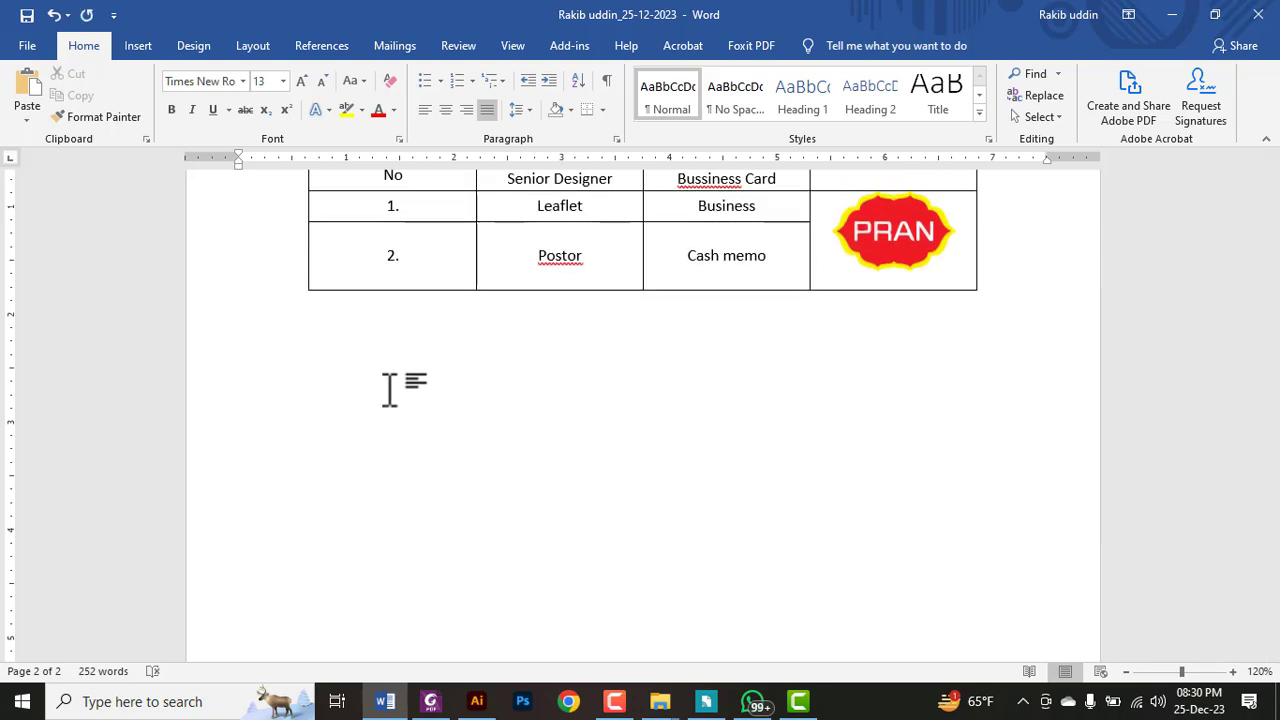
key(alt+Tab)
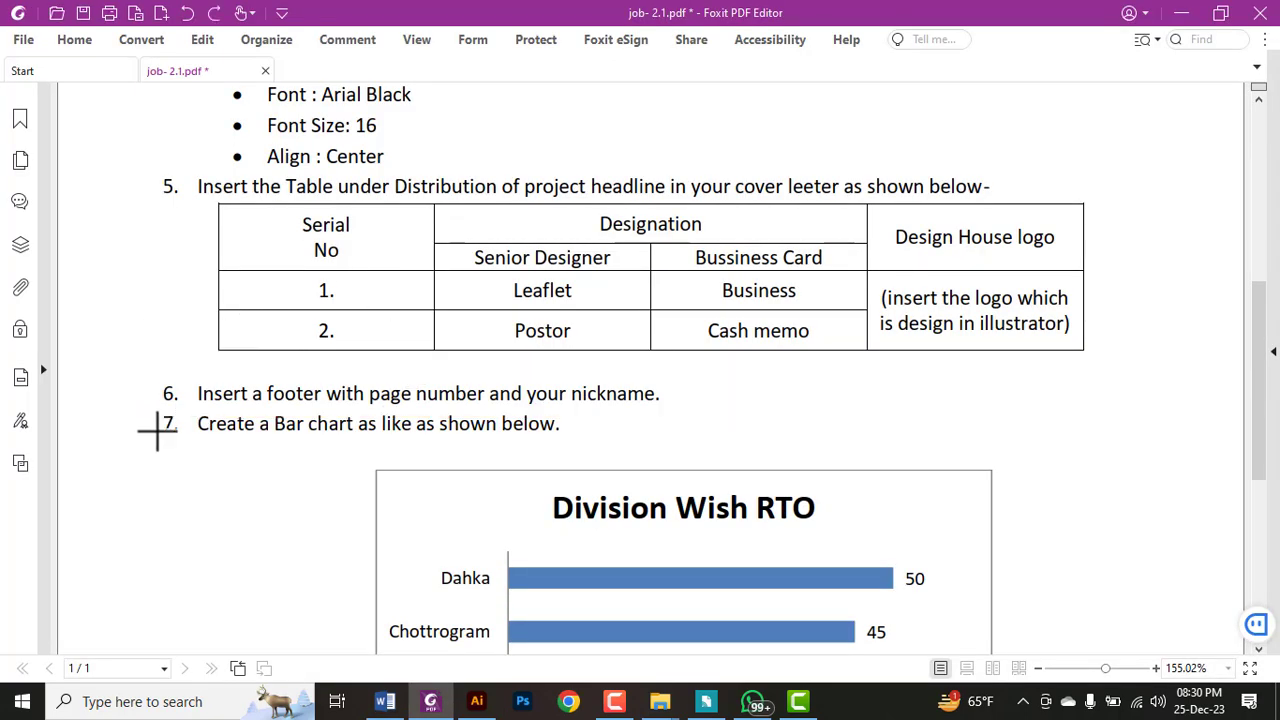
Step: In the PDF, draw red boxes around item 7 and the bar chart, then delete them
drag(148, 402, 677, 454)
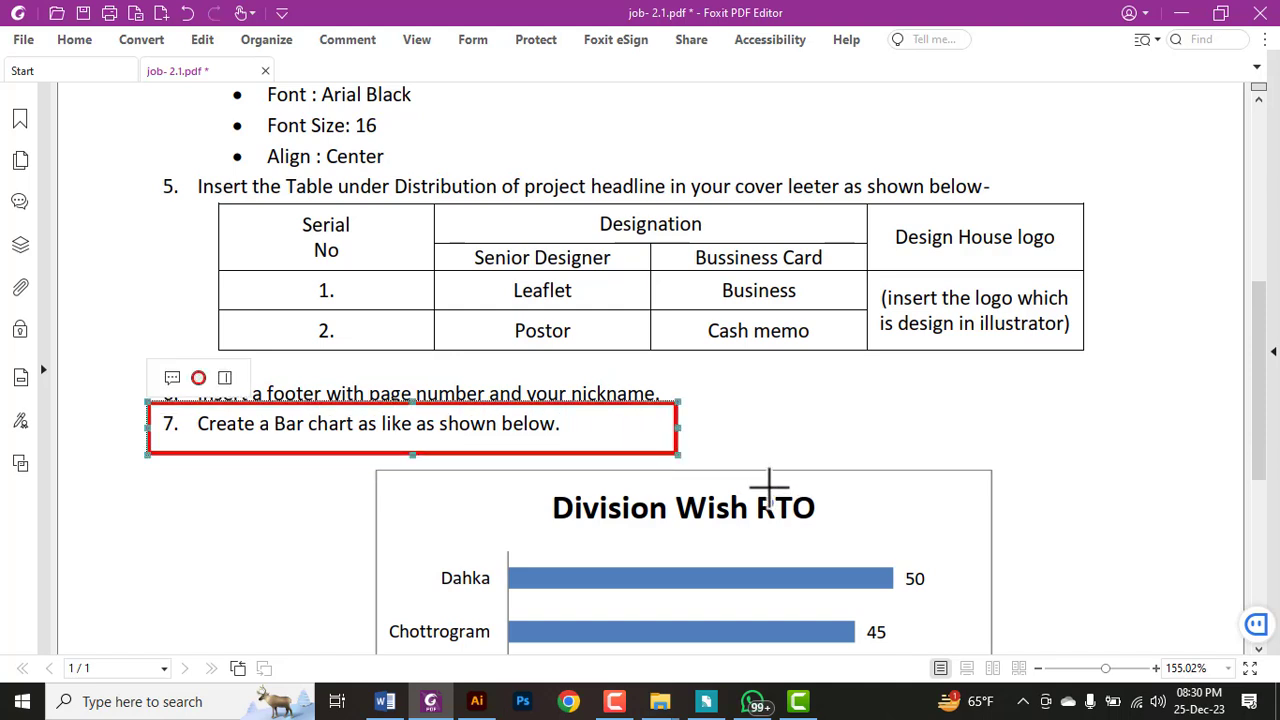
scroll(769, 488, down, 3)
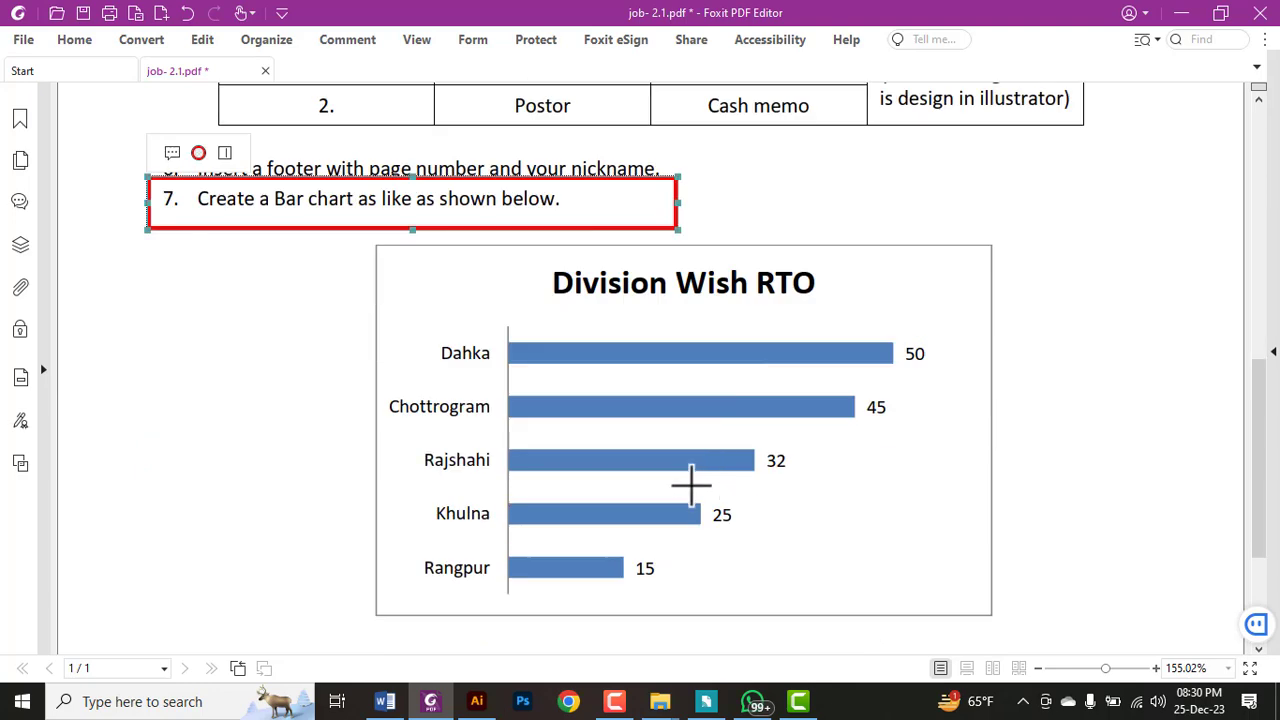
key(Delete)
drag(338, 216, 1019, 622)
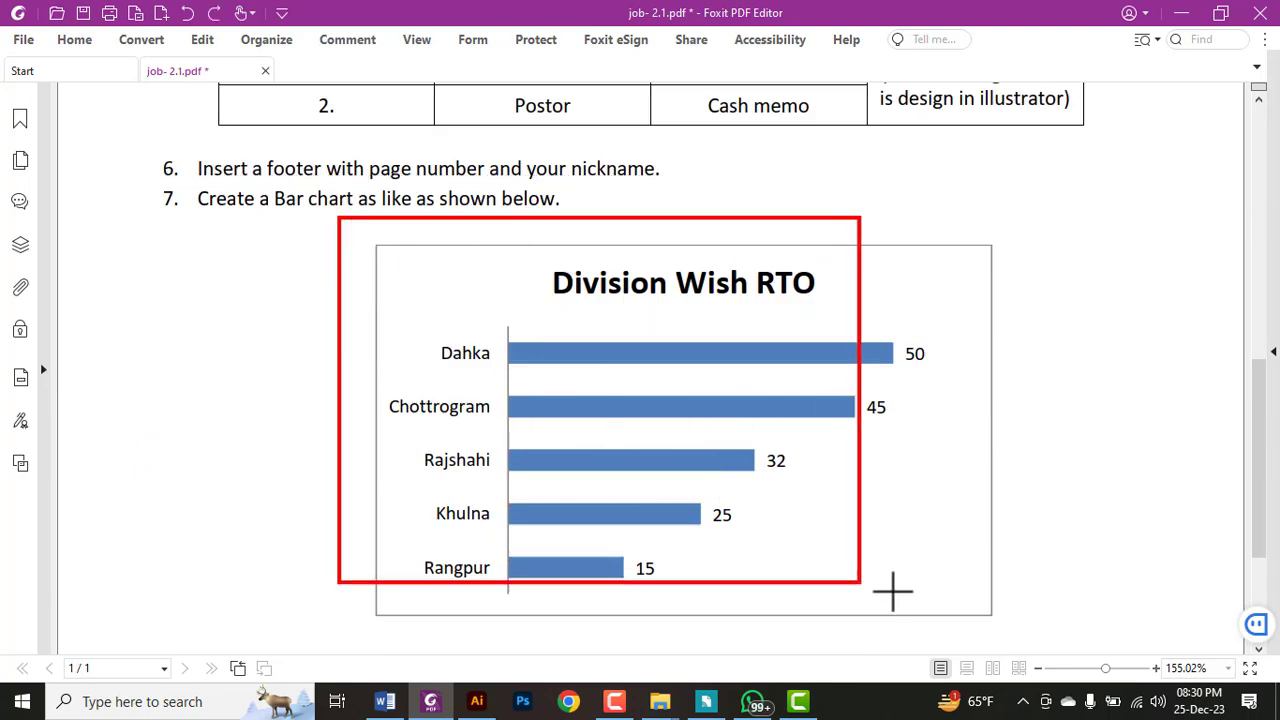
key(Delete)
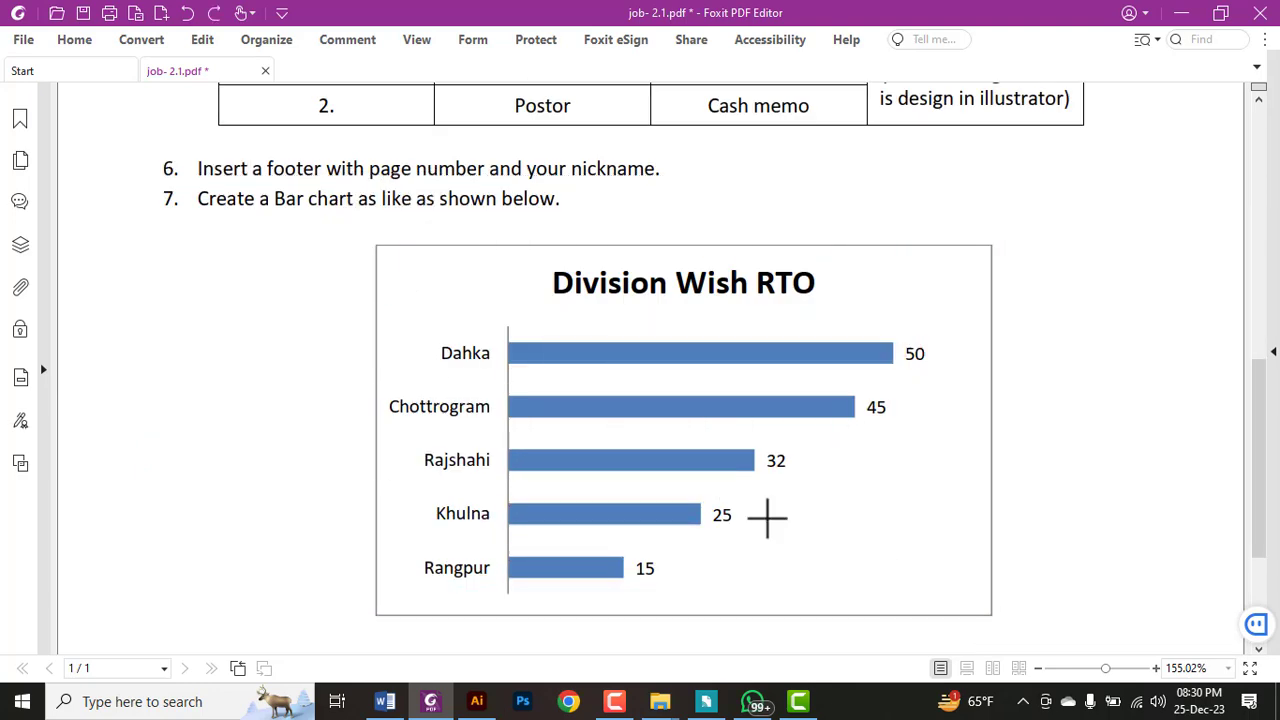
Step: Outline the Dahka, Chottrogram, Rajshahi, Khulna and Rangpur labels and value 50, then undo them
drag(417, 326, 495, 378)
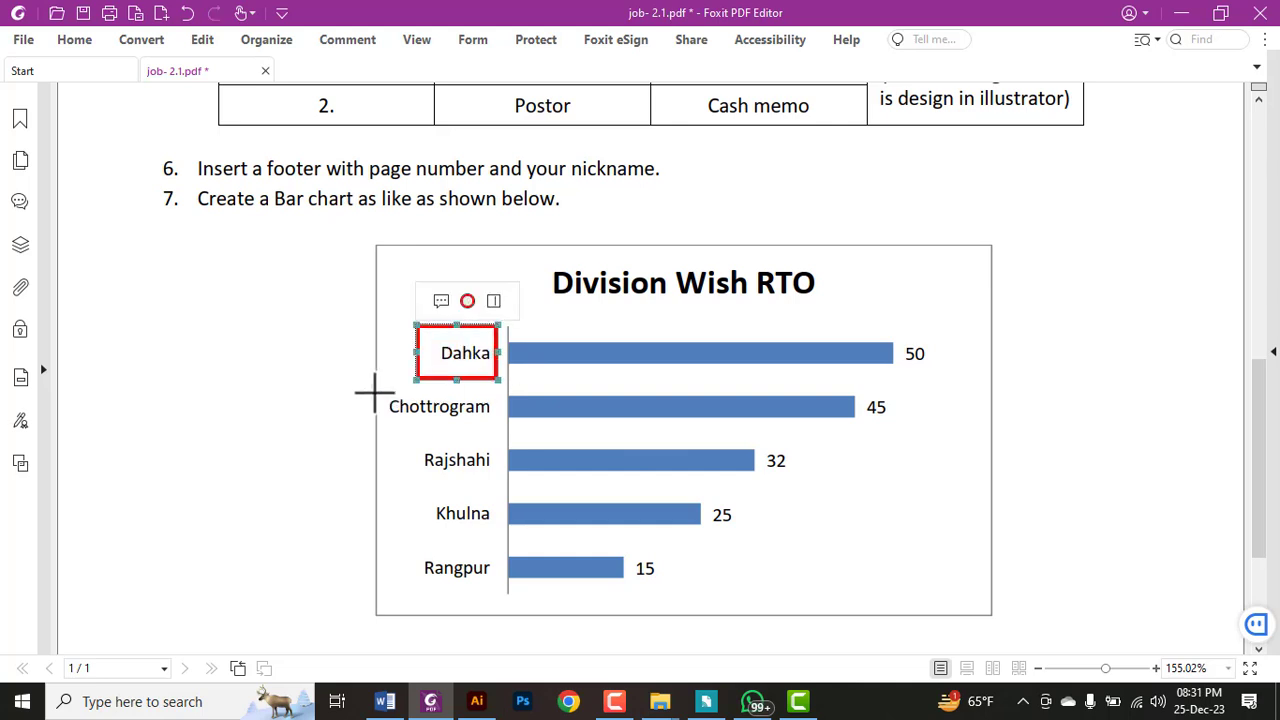
drag(374, 391, 496, 437)
mouse_move(412, 453)
mouse_down()
mouse_move(487, 492)
mouse_move(504, 554)
mouse_up()
drag(402, 561, 505, 596)
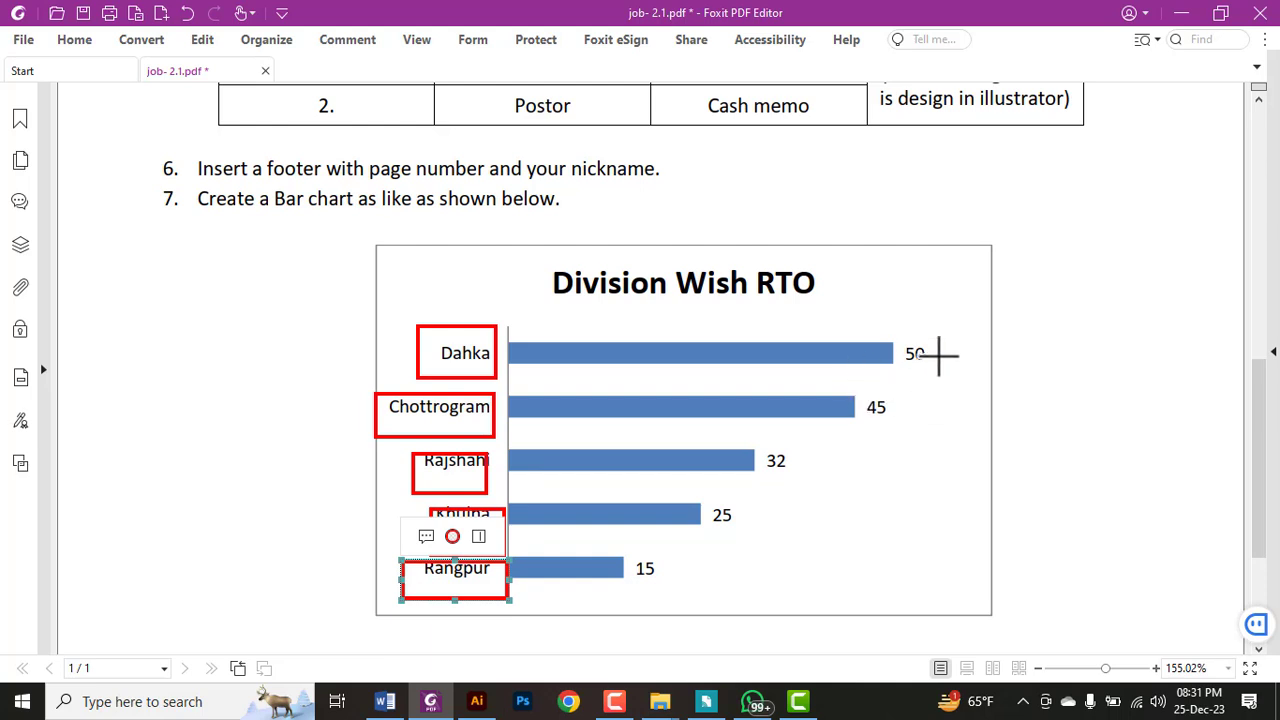
mouse_move(937, 337)
mouse_down()
mouse_move(896, 369)
mouse_move(858, 429)
mouse_up()
key(ctrl+z)
key(ctrl+z)
key(ctrl+z)
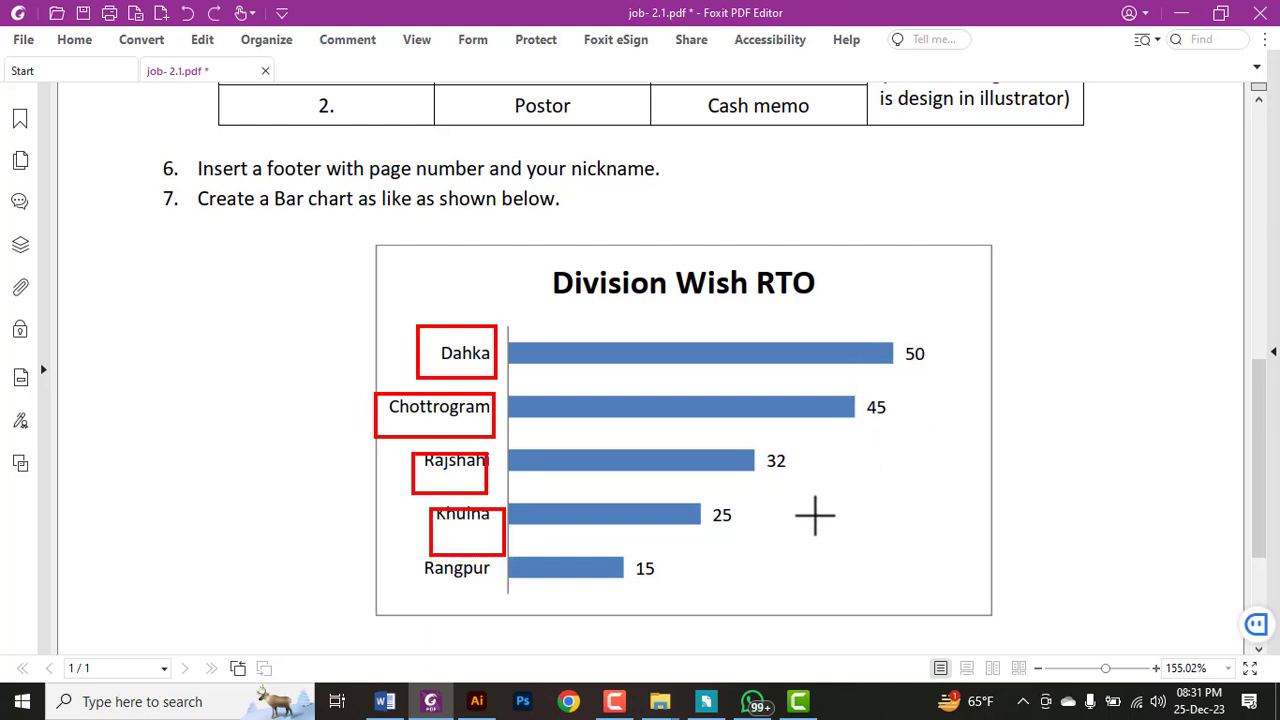
key(ctrl+z)
key(ctrl+z)
key(ctrl+z)
key(ctrl+z)
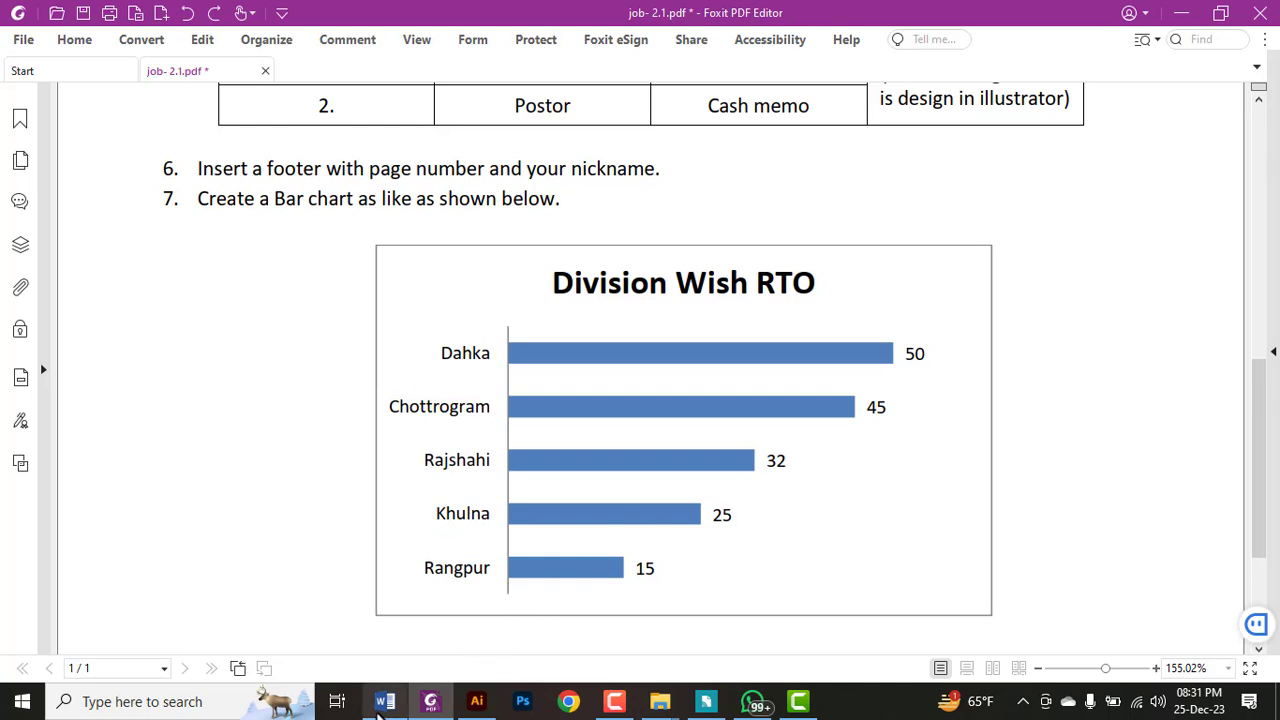
click(384, 701)
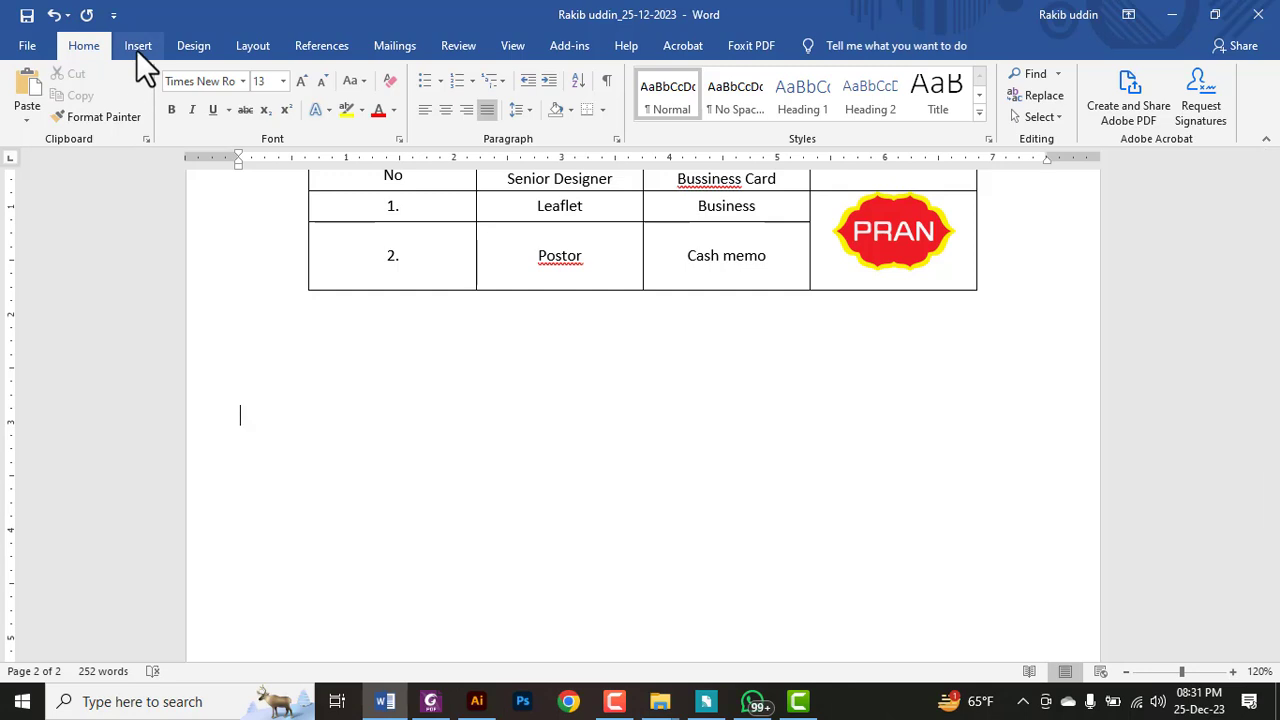
Step: Insert a default Clustered Bar chart below the PRAN logo table
click(138, 47)
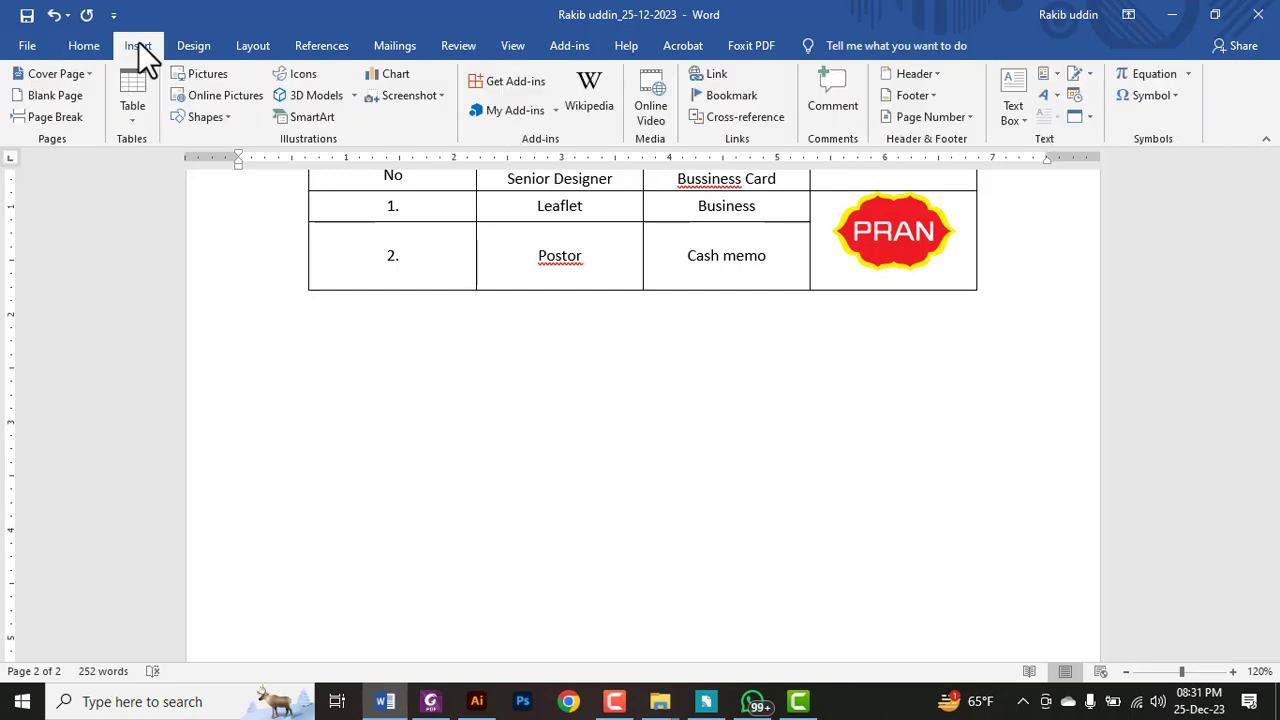
click(386, 75)
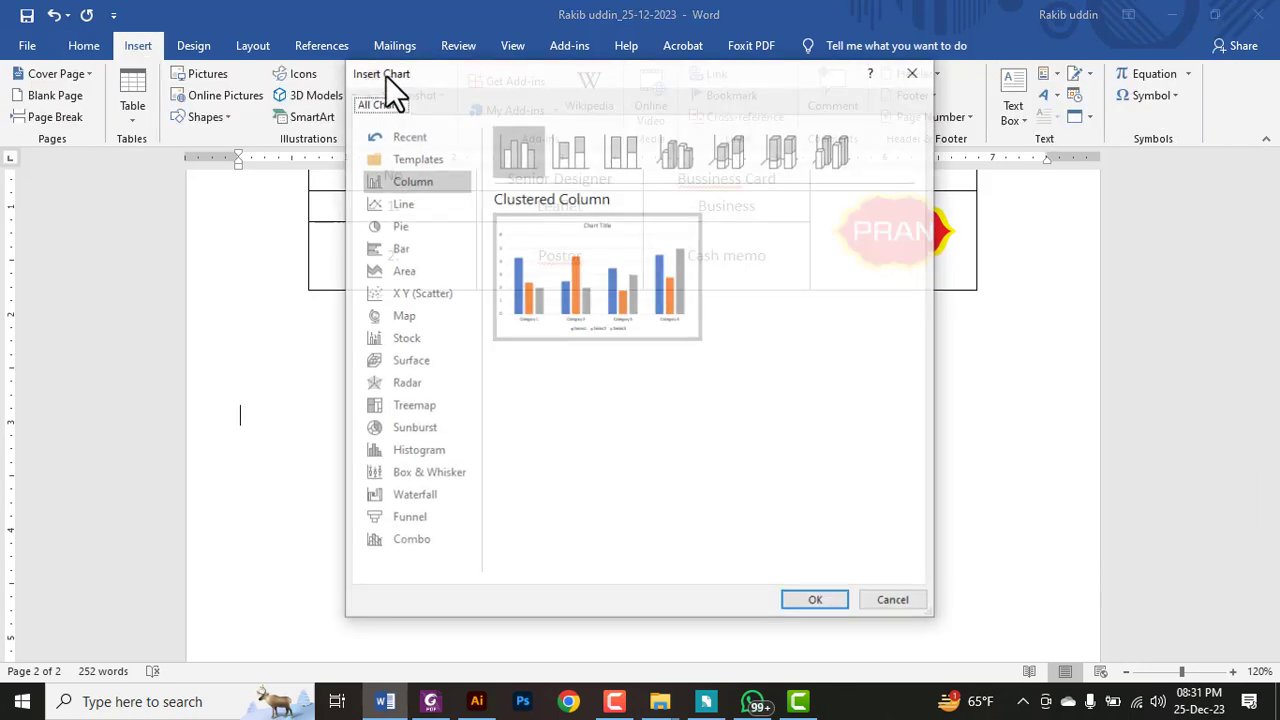
click(429, 247)
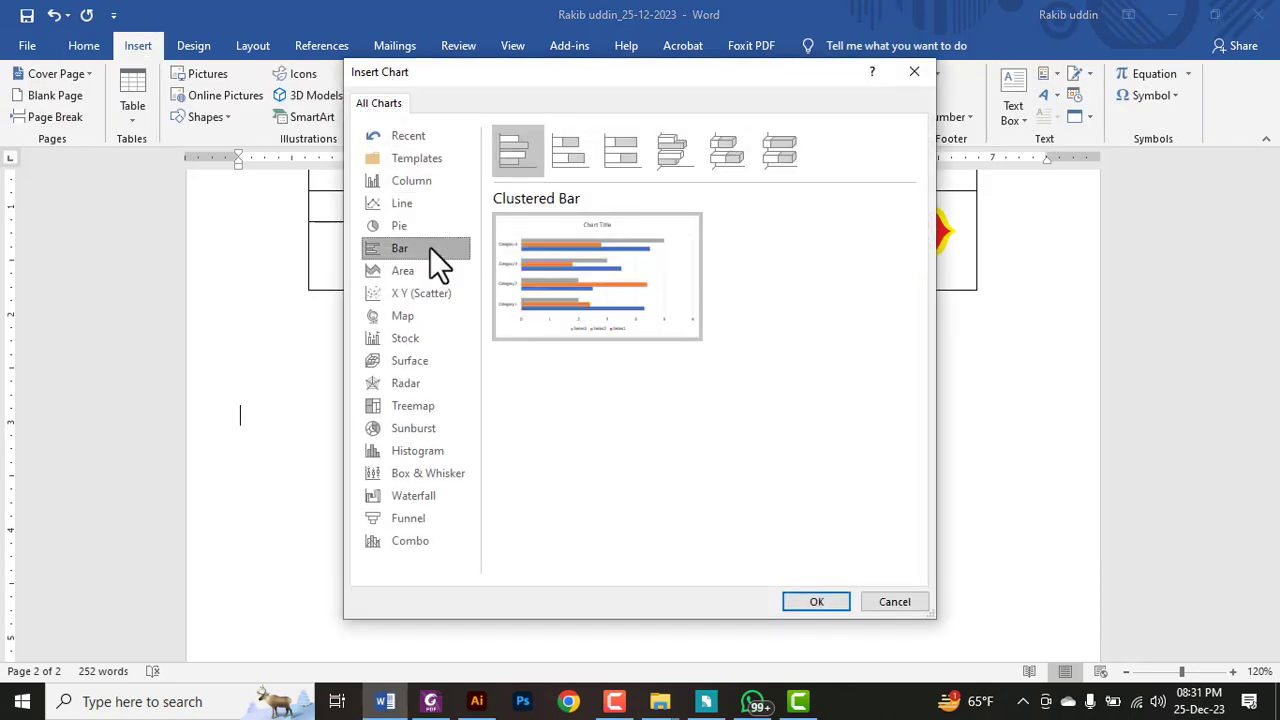
click(505, 153)
click(795, 601)
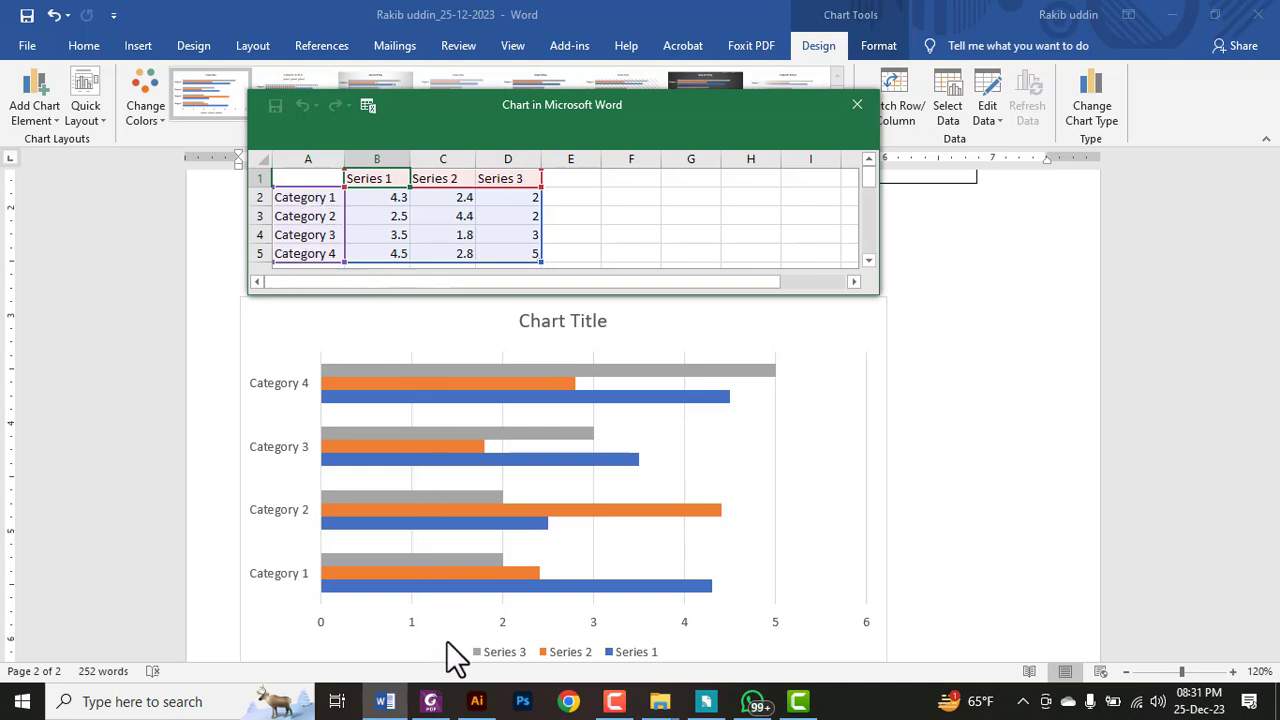
click(430, 701)
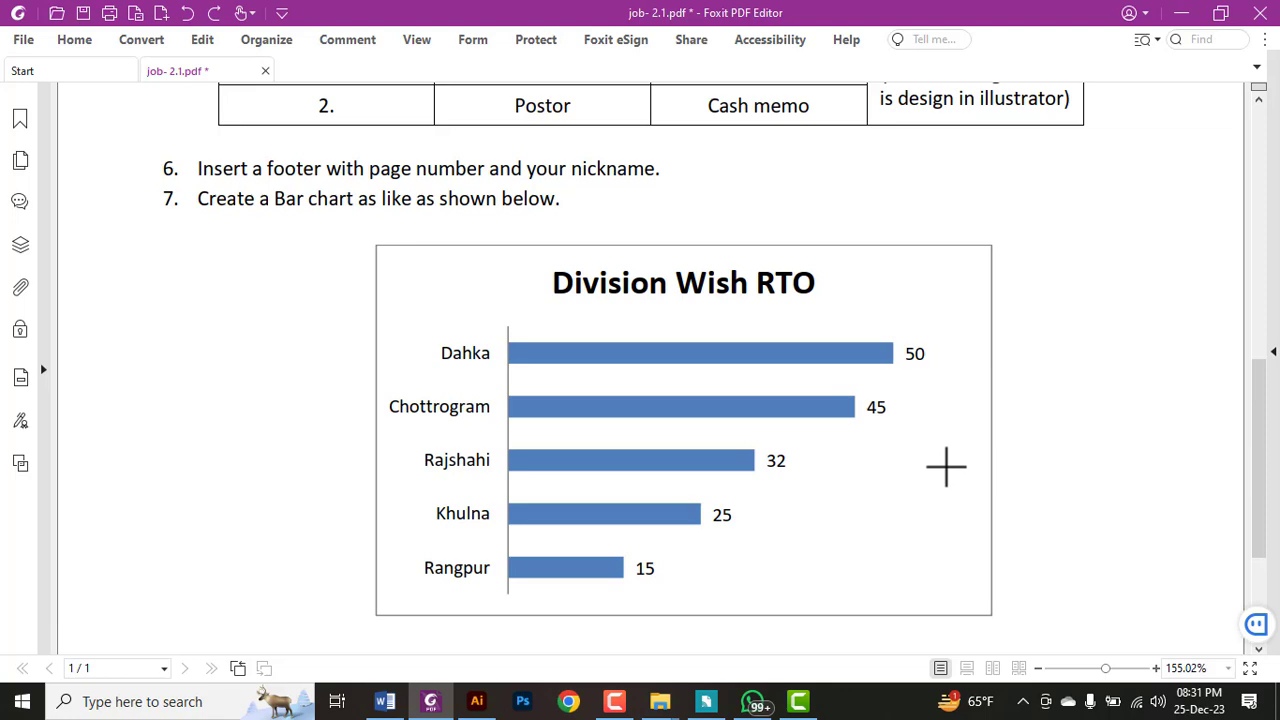
Step: Open the Division Wish RTO chart's data in Excel and copy its five city names and values
key(alt+Tab)
scroll(486, 450, down, 6)
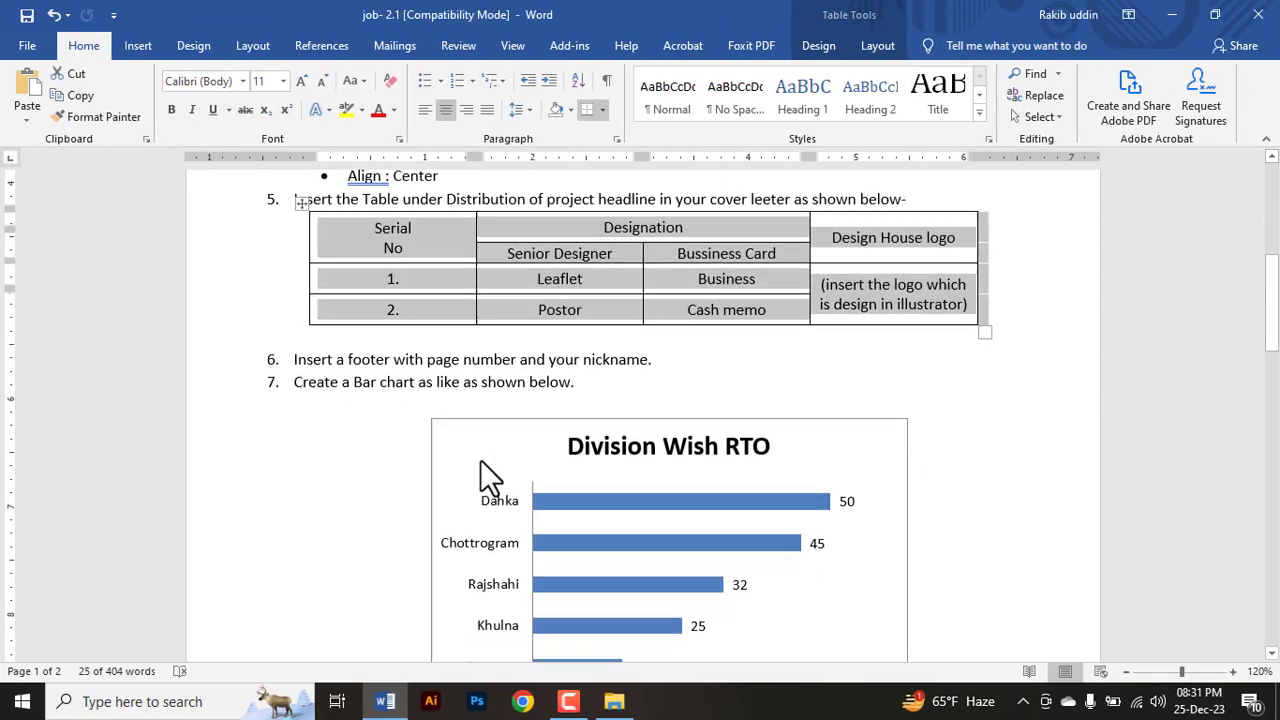
scroll(486, 480, down, 6)
click(670, 318)
scroll(886, 200, up, 2)
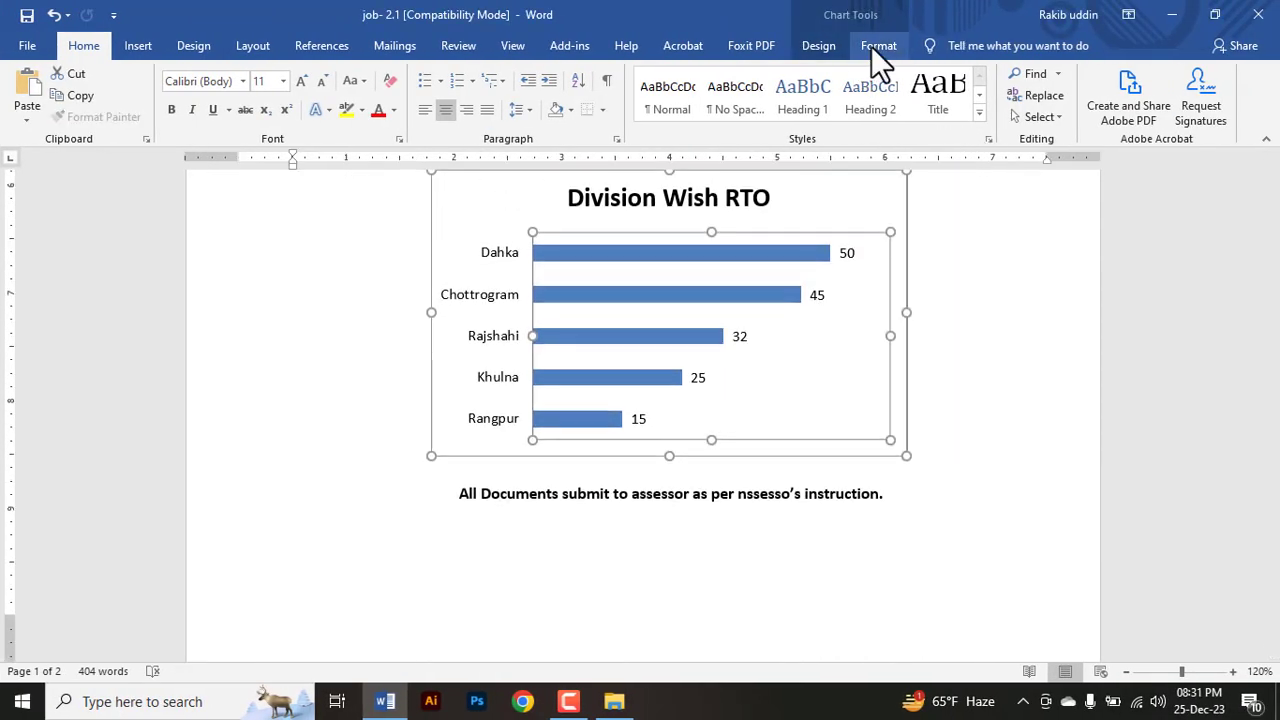
click(875, 46)
click(822, 46)
click(985, 118)
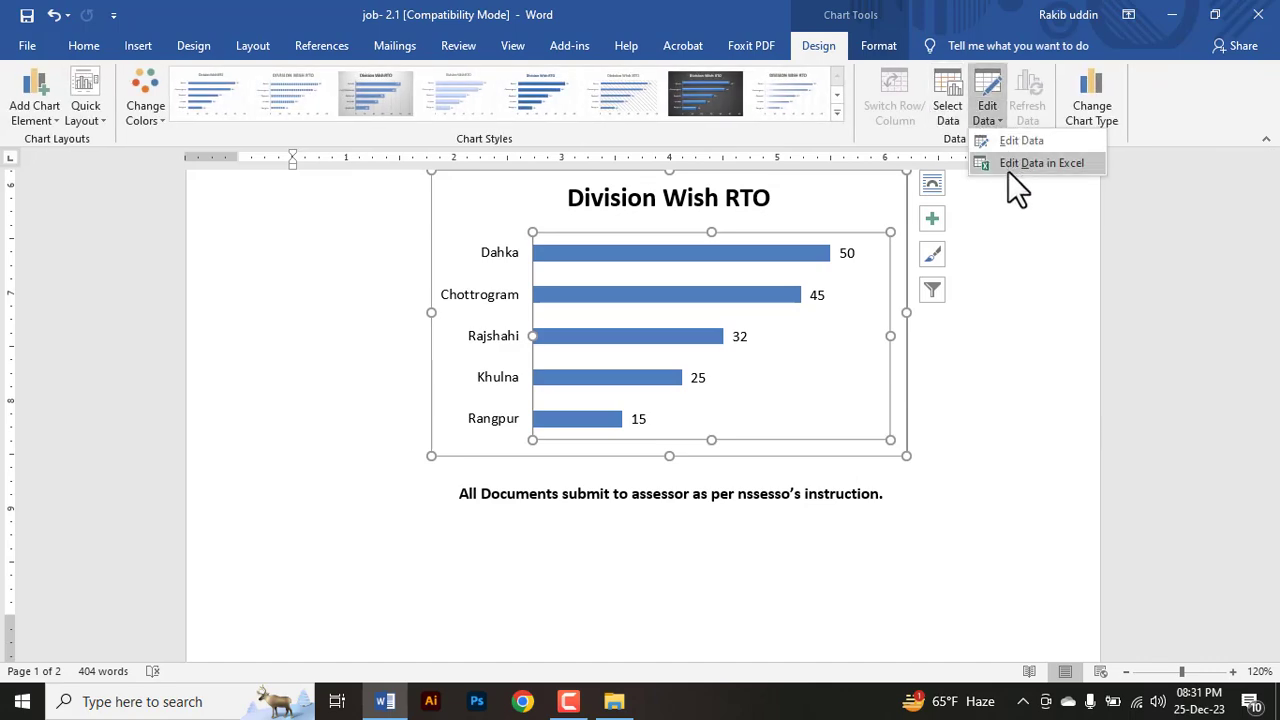
click(1008, 169)
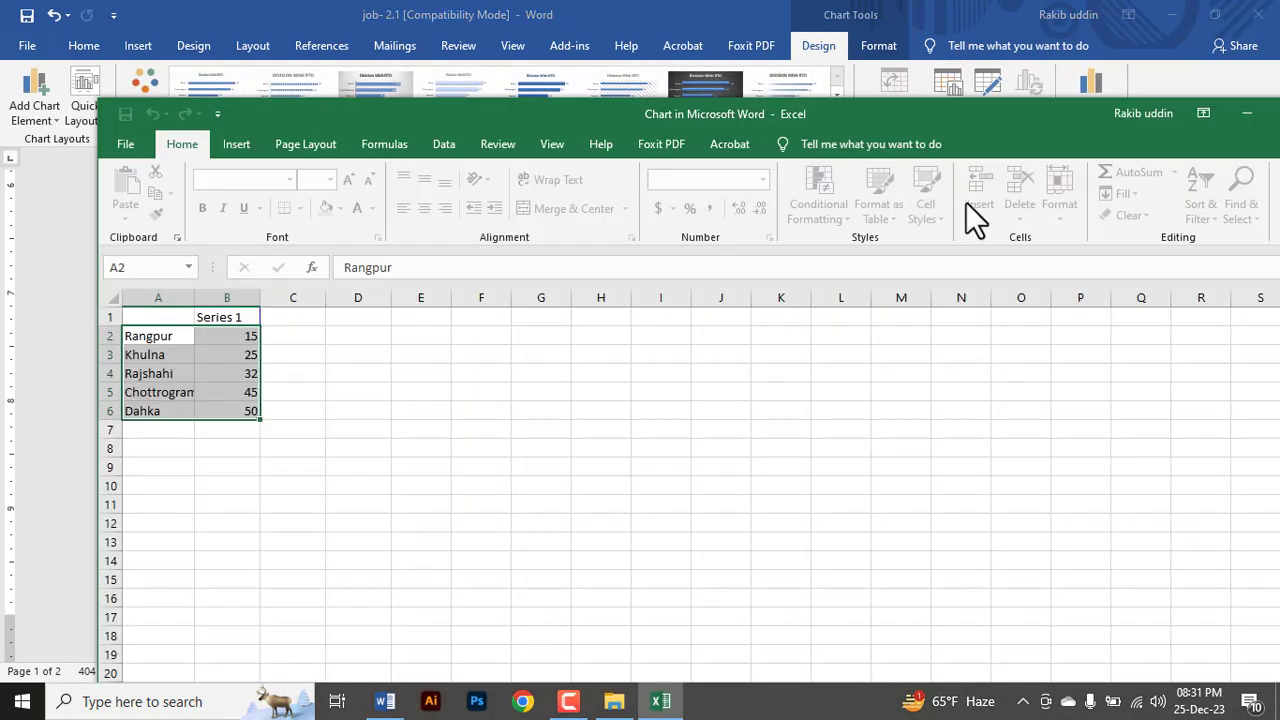
key(ctrl+c)
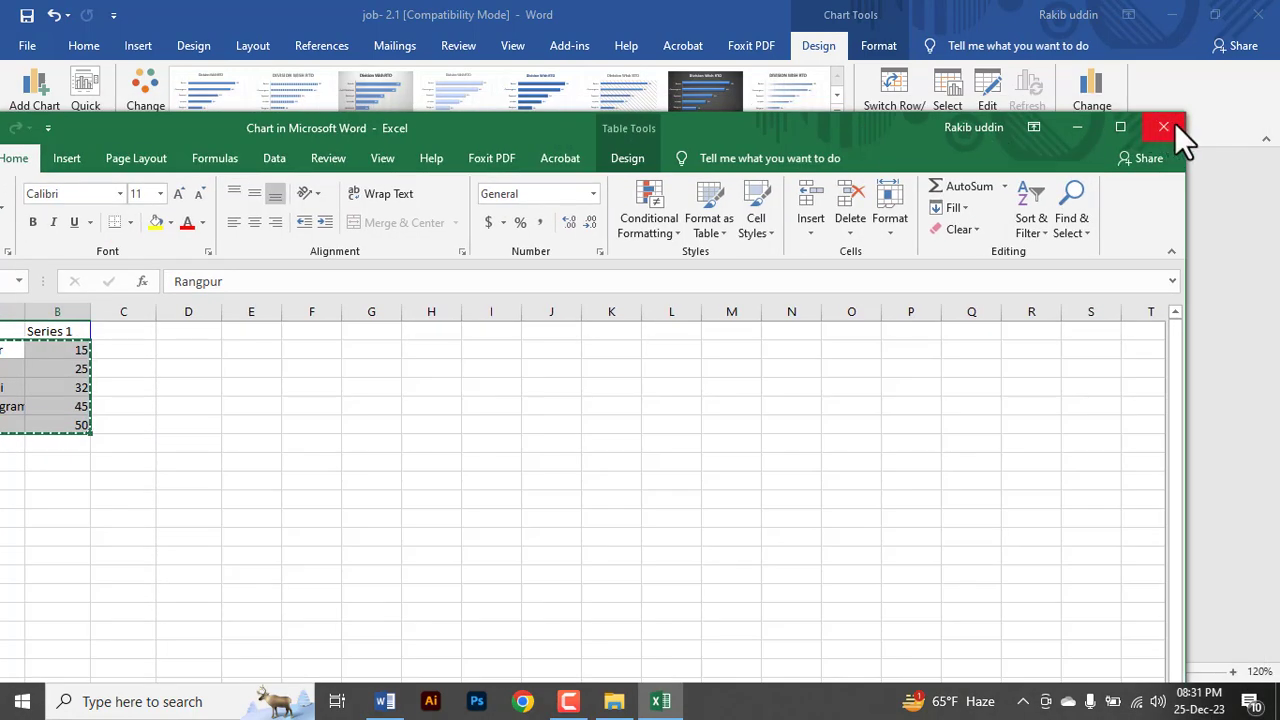
click(1165, 125)
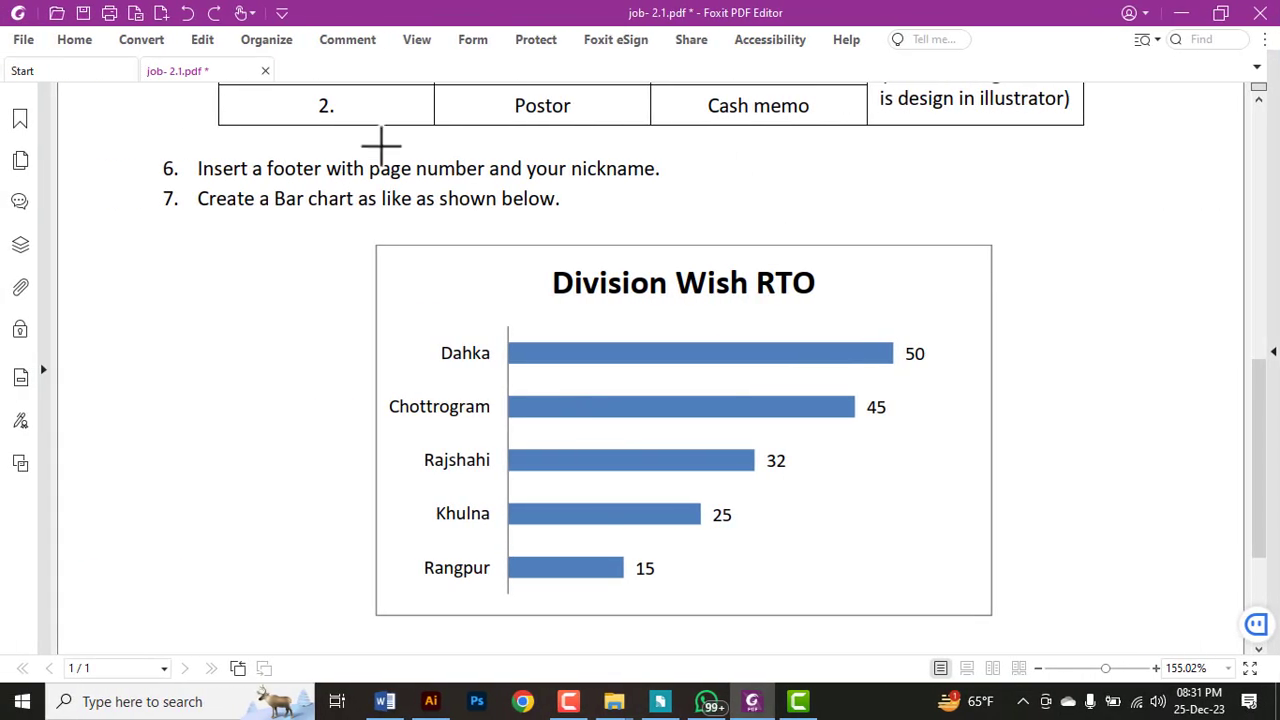
Step: Paste the city names and values into the new chart's sheet and clear Series 2 and 3
click(385, 701)
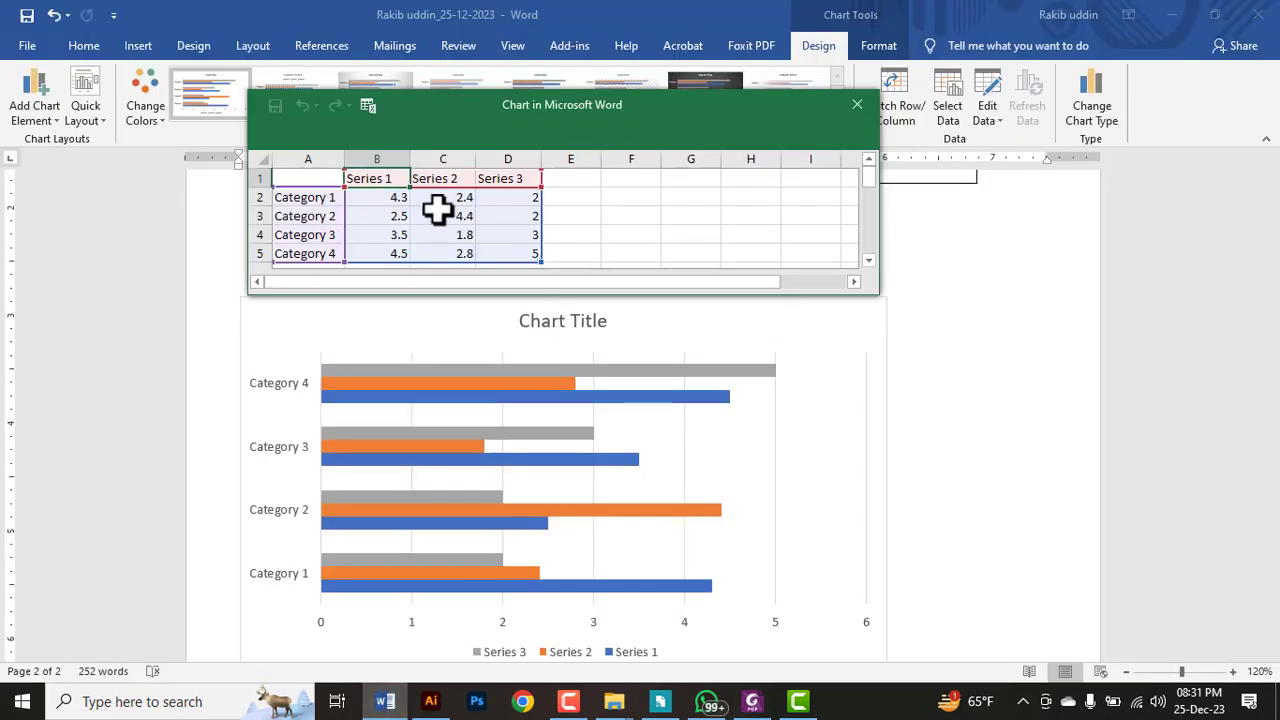
click(300, 200)
key(ctrl+v)
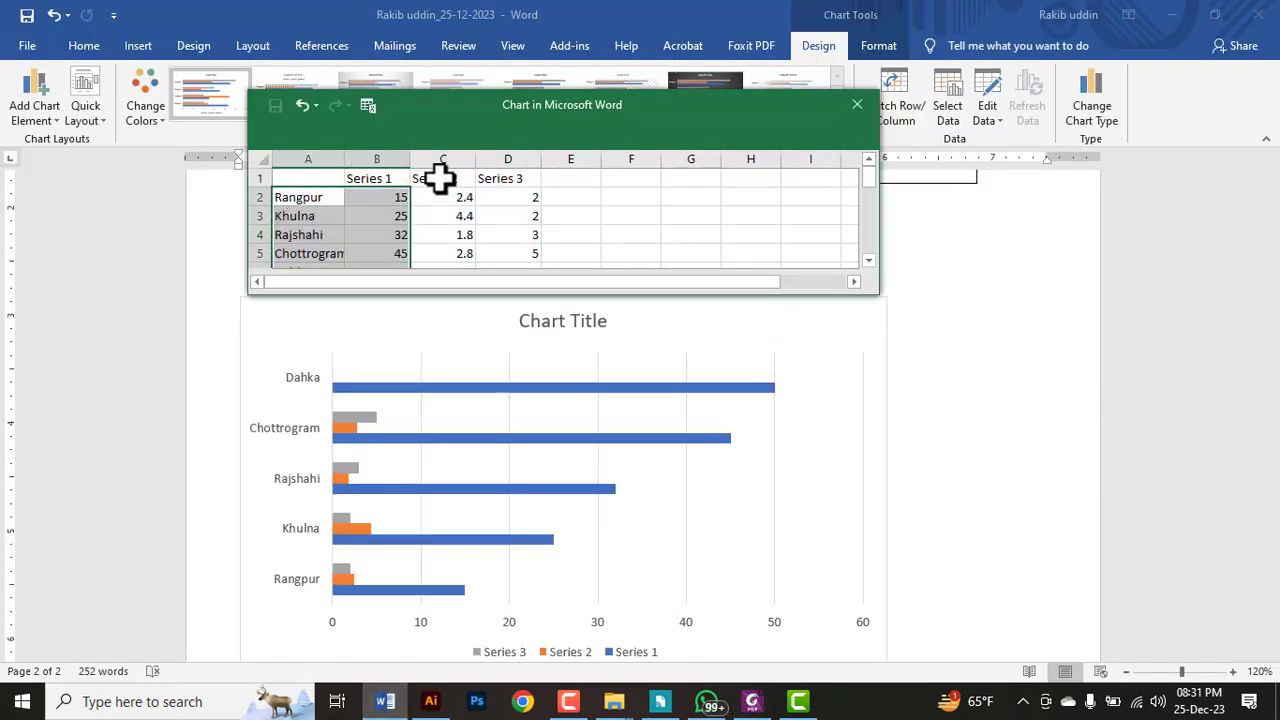
drag(443, 197, 520, 229)
key(Delete)
click(451, 177)
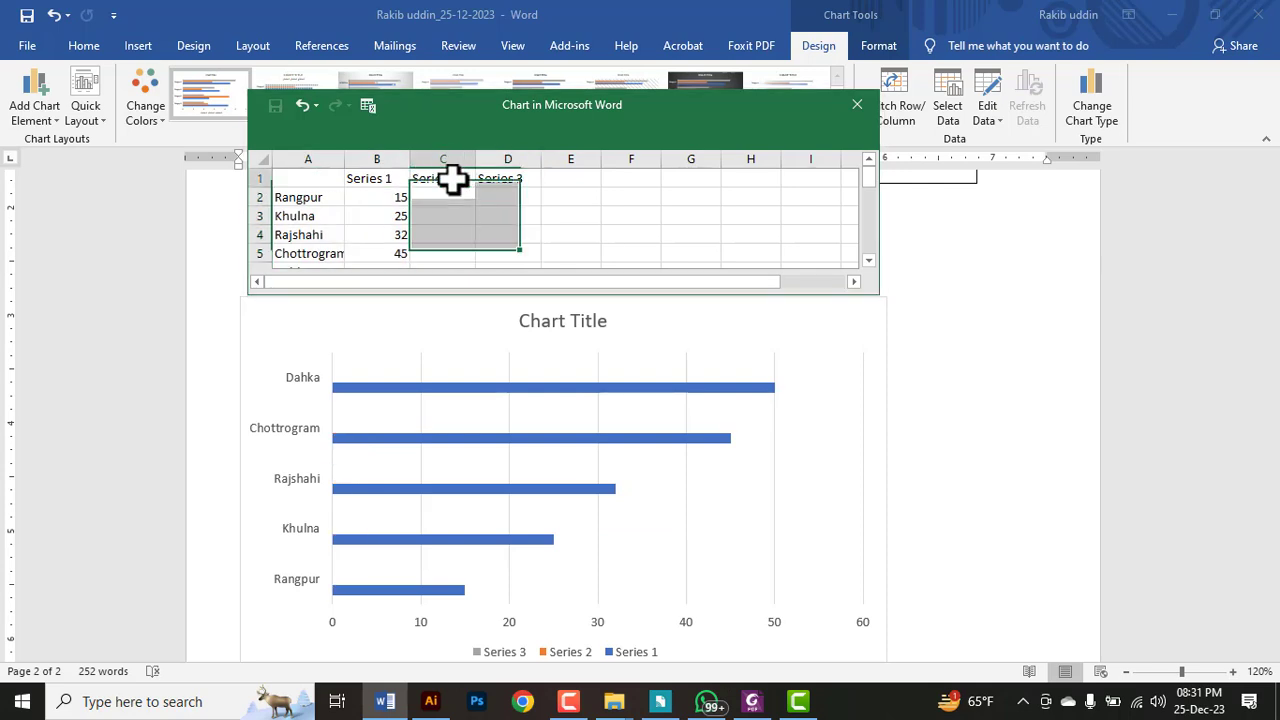
key(Delete)
click(490, 177)
key(Delete)
Step: Enlarge the data sheet to show row 6 and select the five Series 1 values, Rangpur 15 to Dahka 50
click(449, 177)
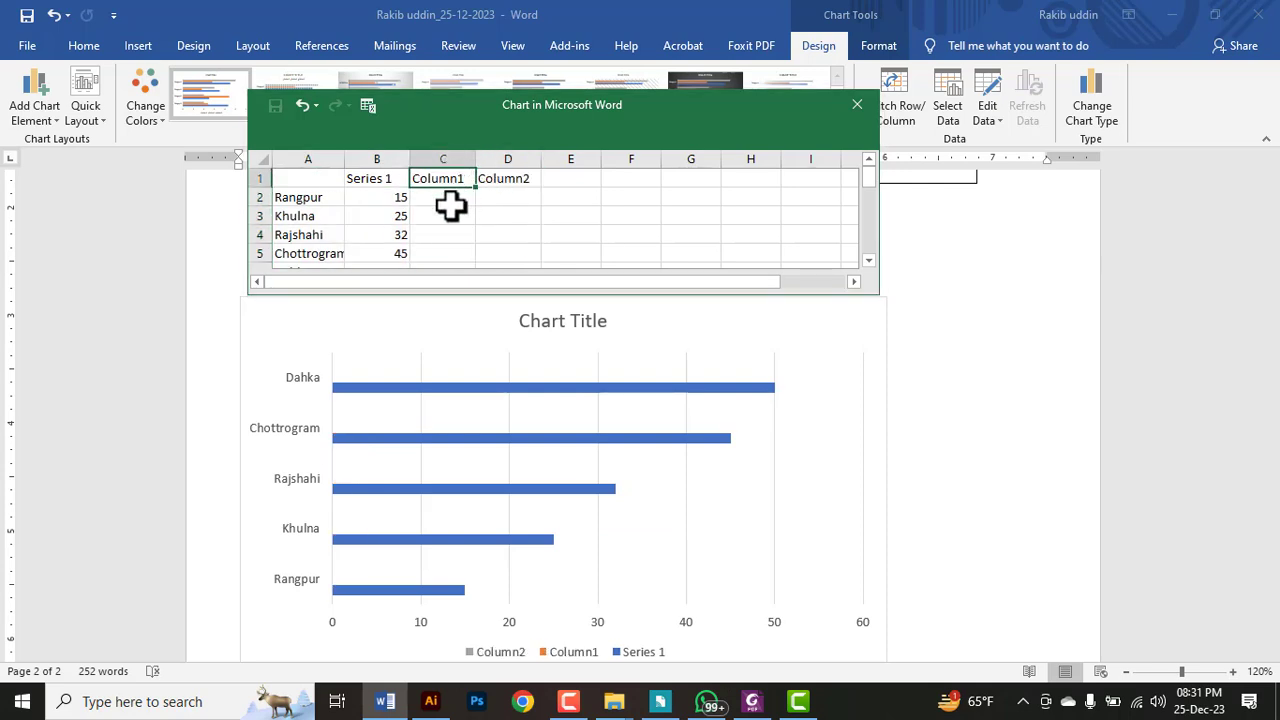
scroll(389, 220, down, 1)
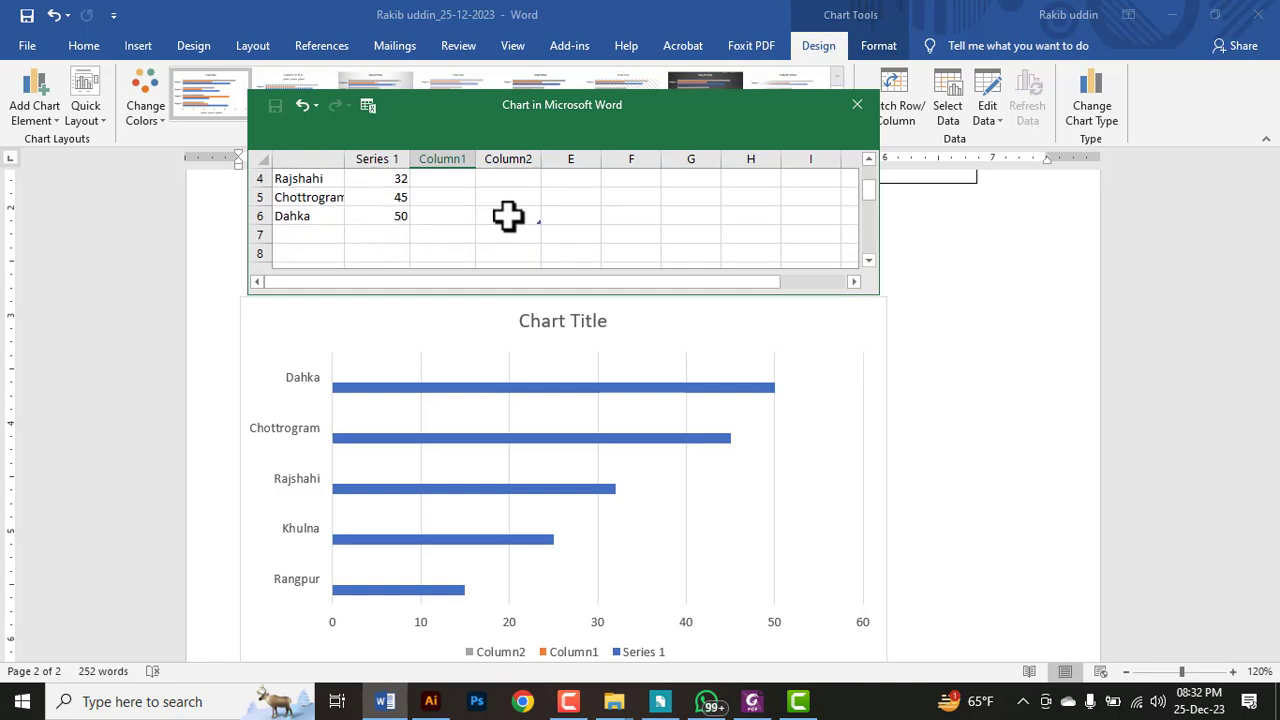
scroll(400, 217, up, 1)
click(300, 200)
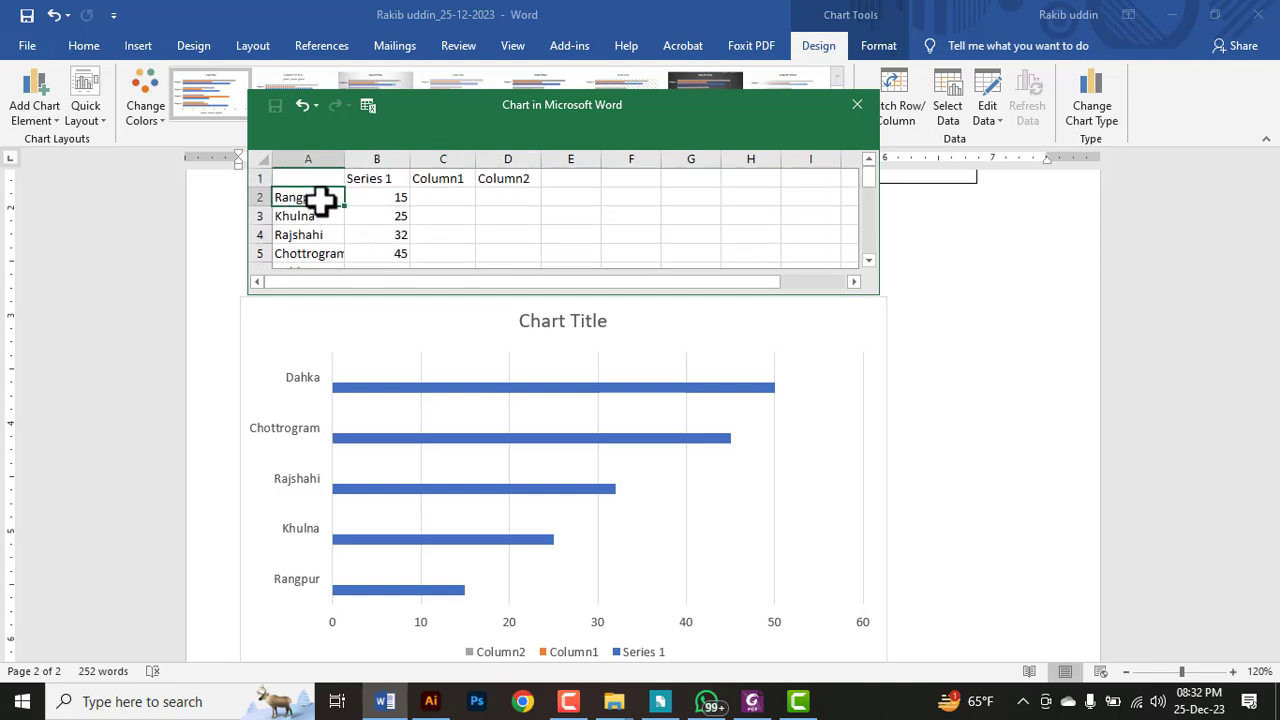
scroll(329, 202, down, 1)
scroll(375, 218, up, 1)
drag(877, 293, 886, 338)
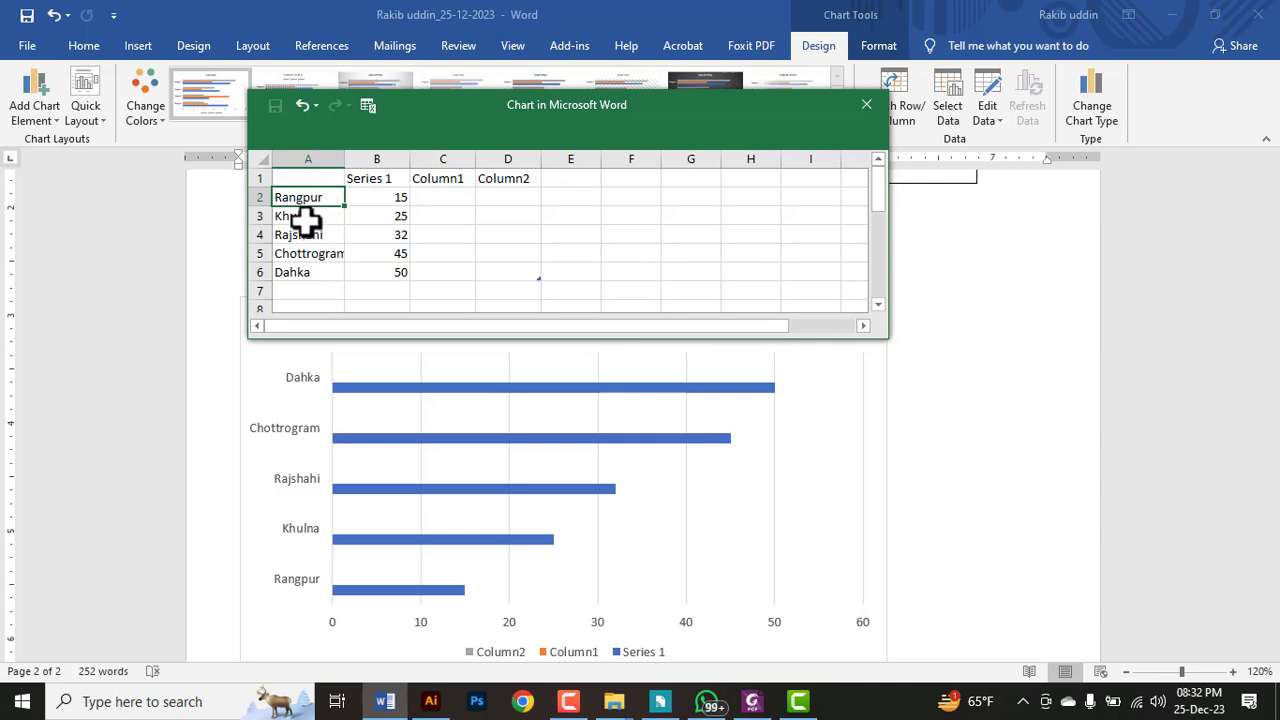
click(300, 254)
click(315, 272)
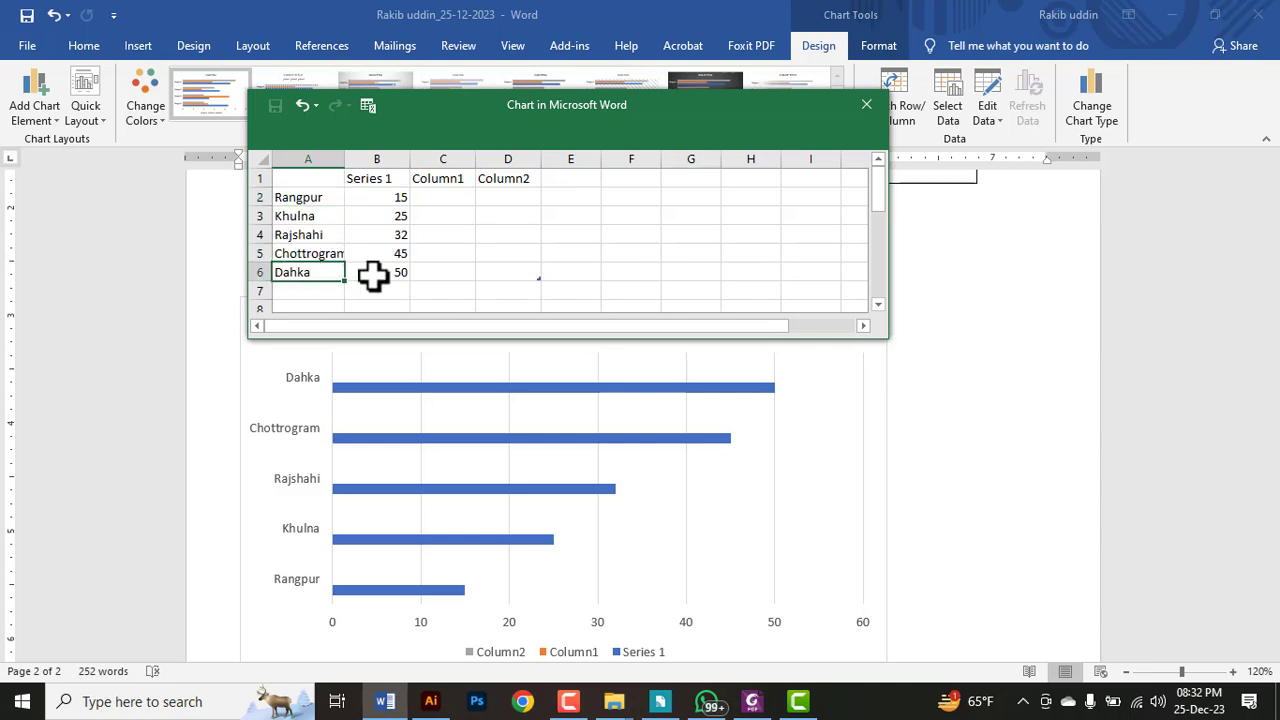
drag(383, 199, 376, 268)
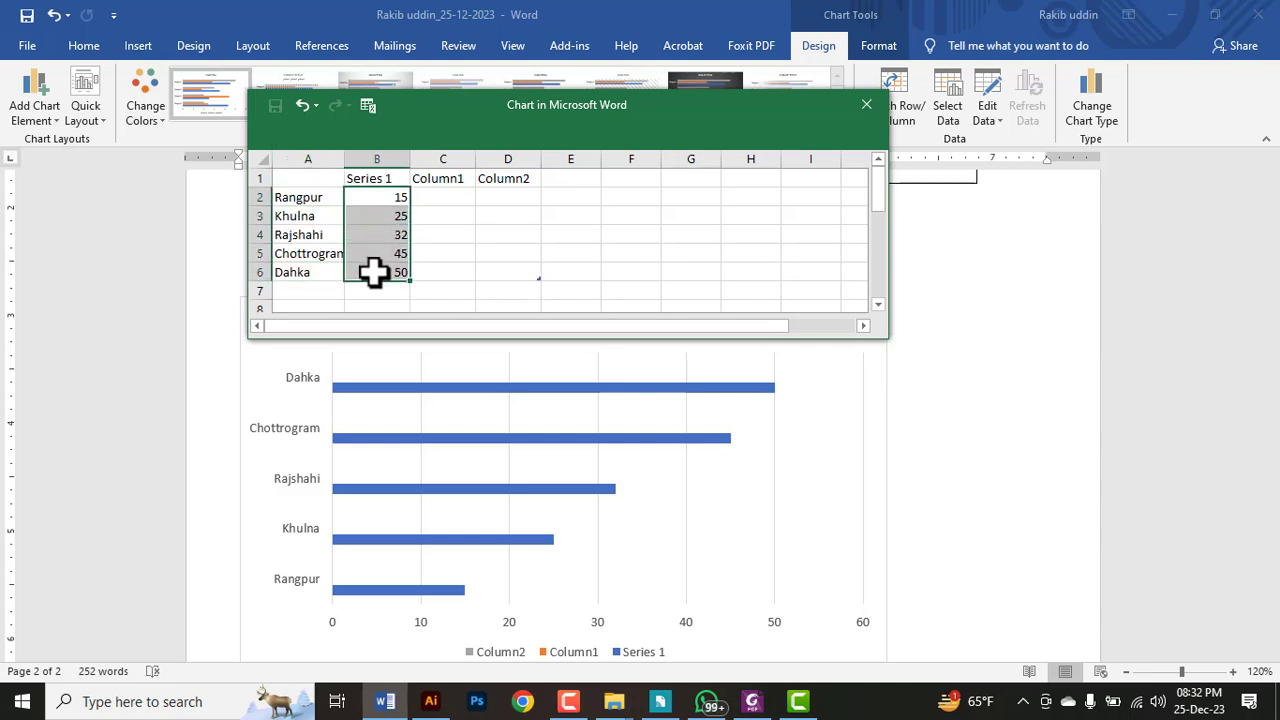
Step: Close the data sheet and compare the new chart with the sample chart in the PDF
click(857, 112)
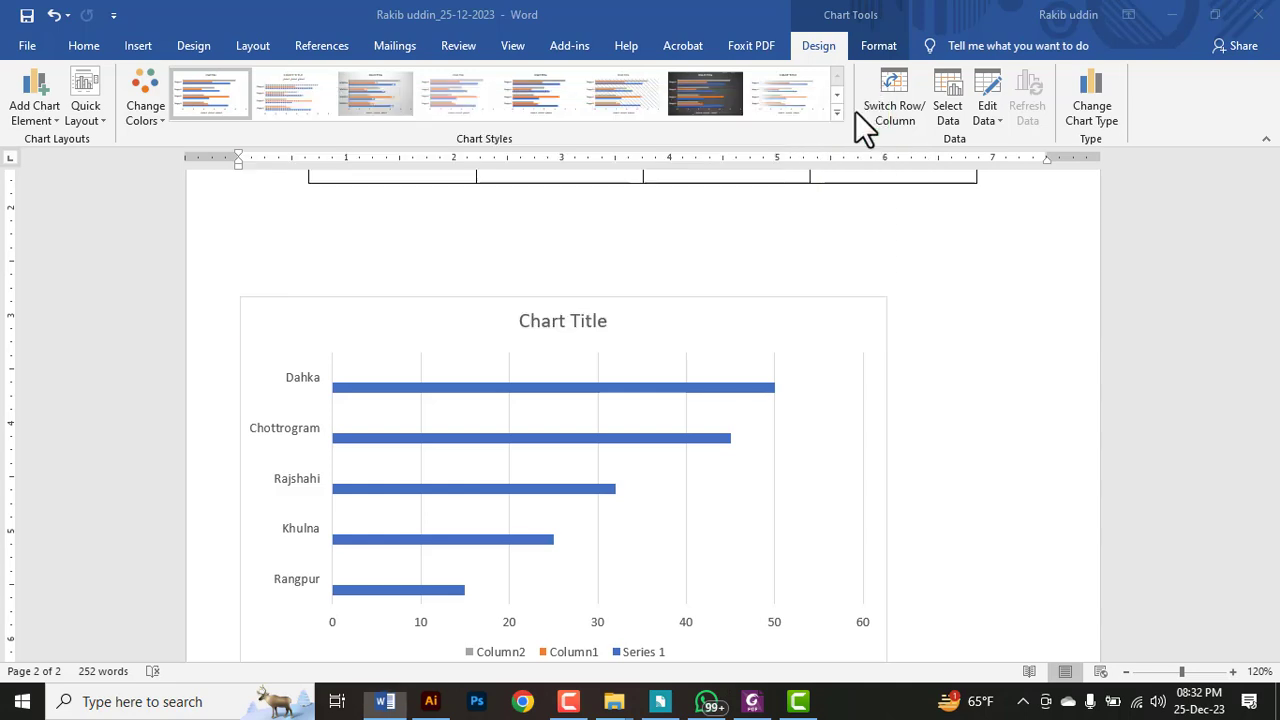
scroll(621, 413, down, 2)
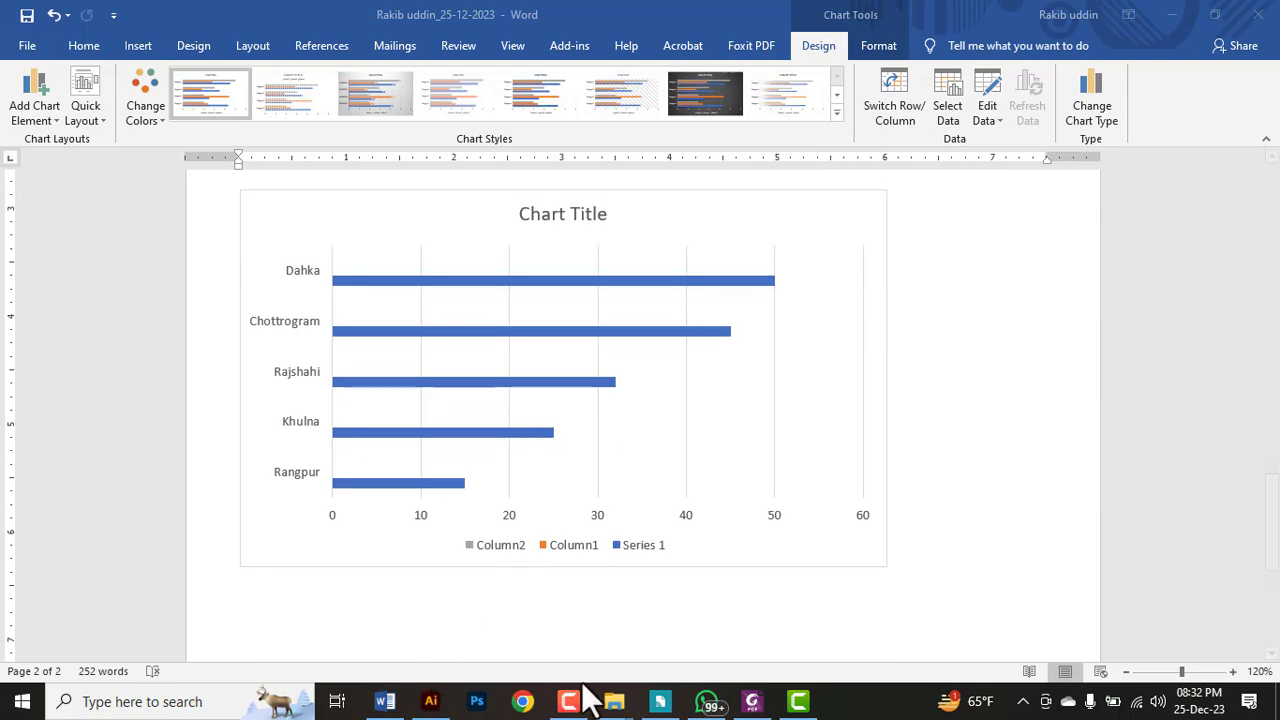
drag(752, 701, 405, 705)
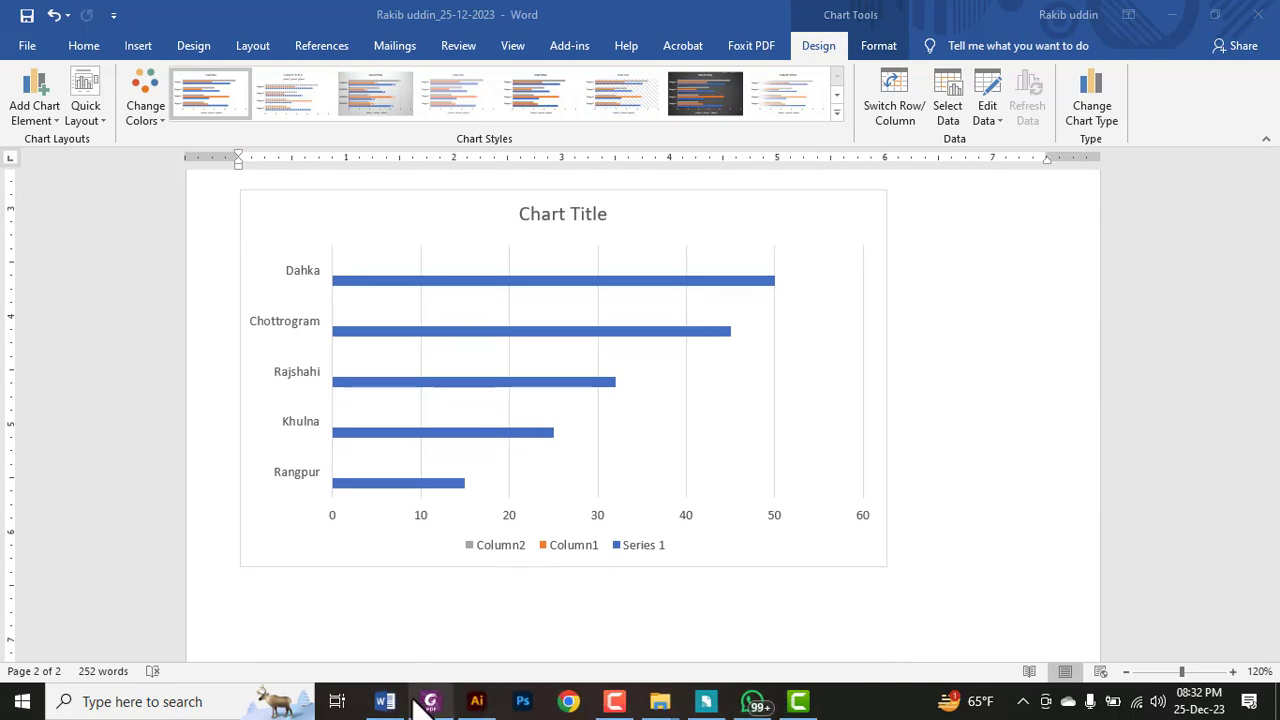
click(410, 701)
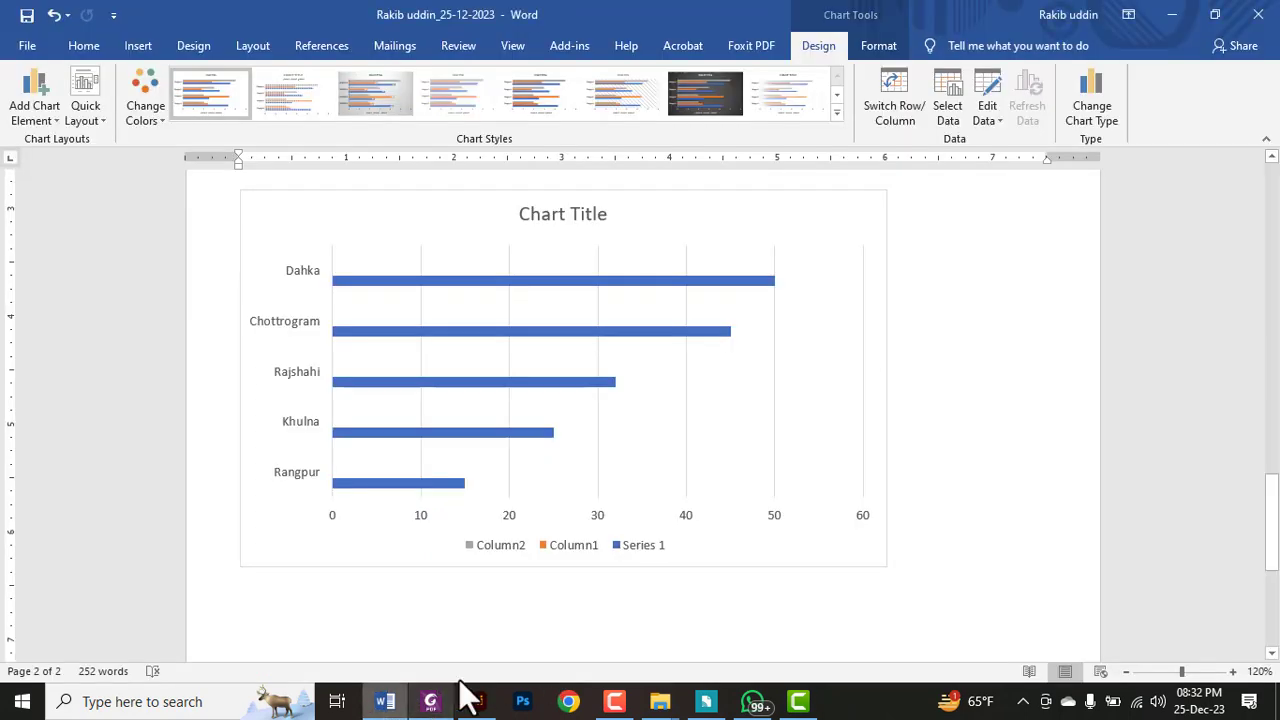
click(385, 701)
Step: Apply Quick Layout 2 to label each bar's value and delete the chart legend
click(815, 385)
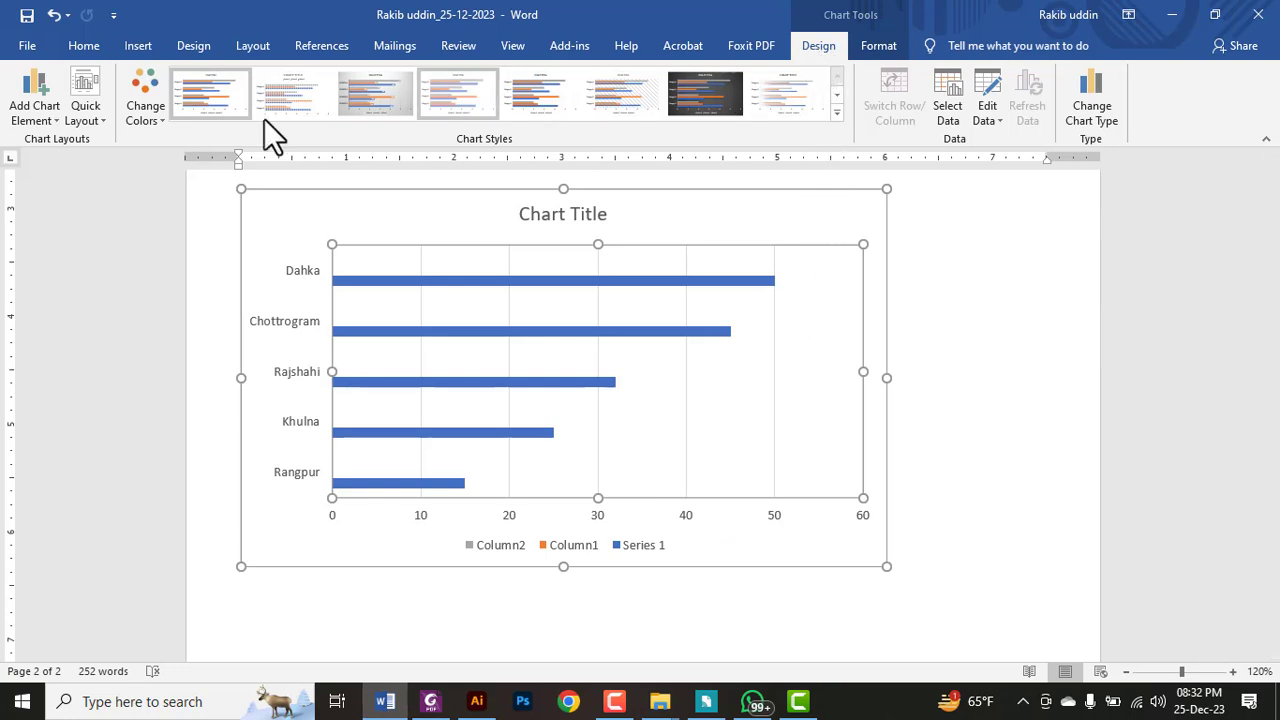
click(89, 107)
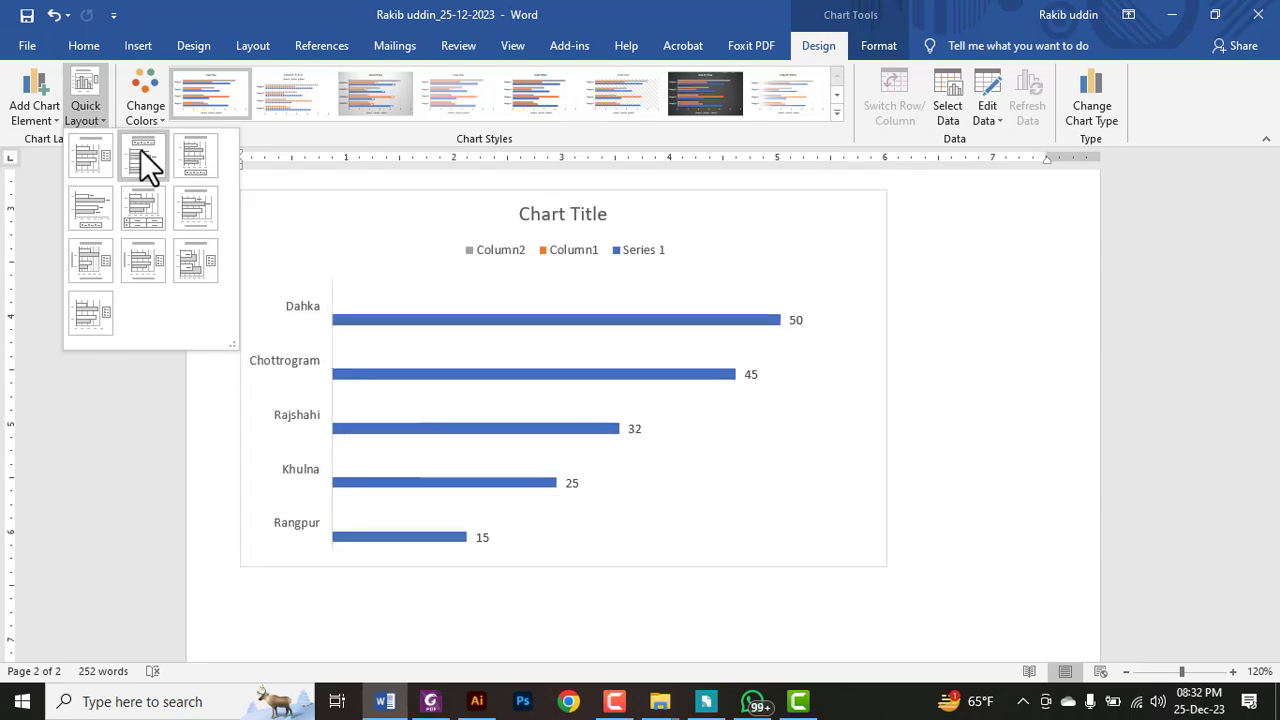
click(140, 150)
click(600, 378)
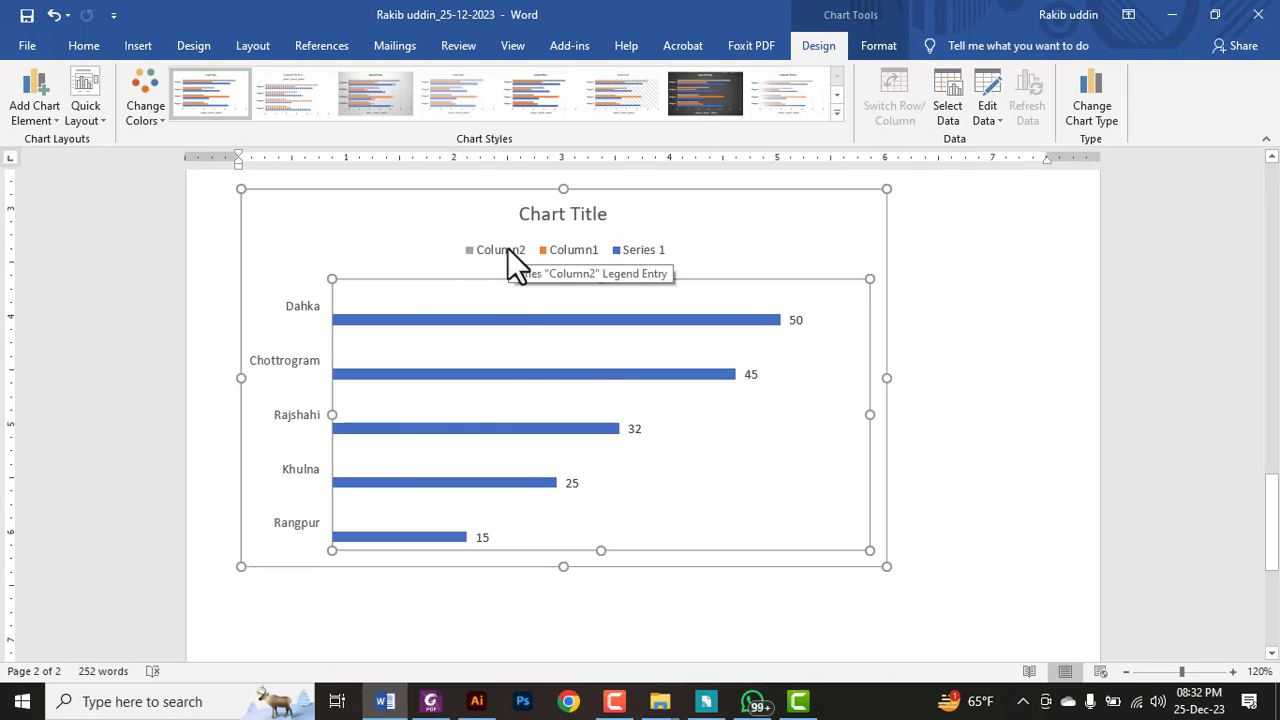
click(507, 247)
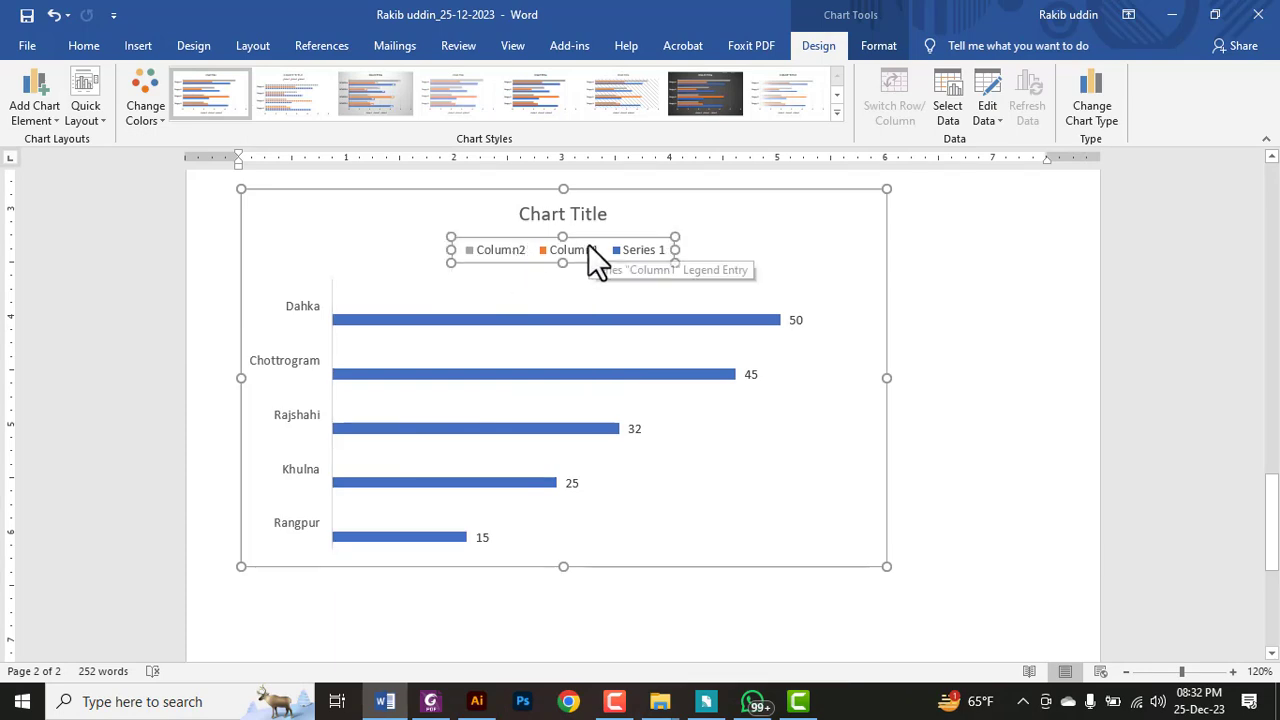
key(Delete)
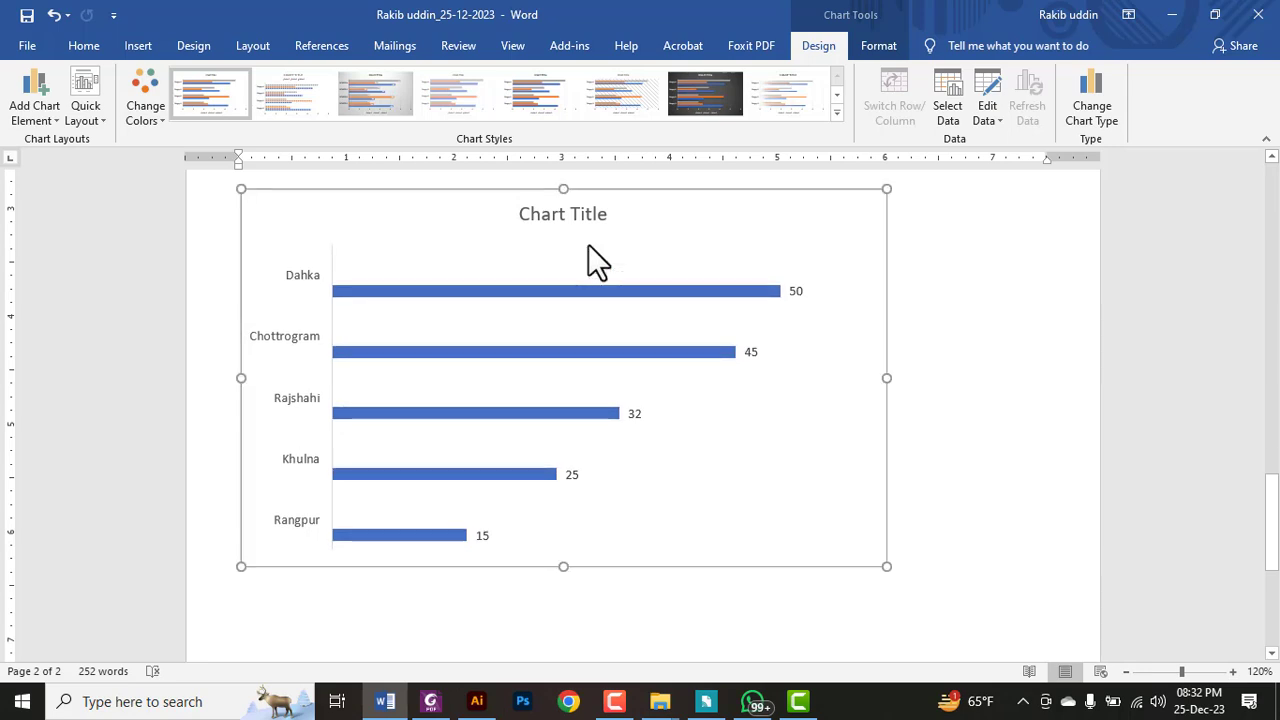
Step: Copy the 'Division Wish RTO' title text from the sample PDF
click(430, 701)
click(76, 40)
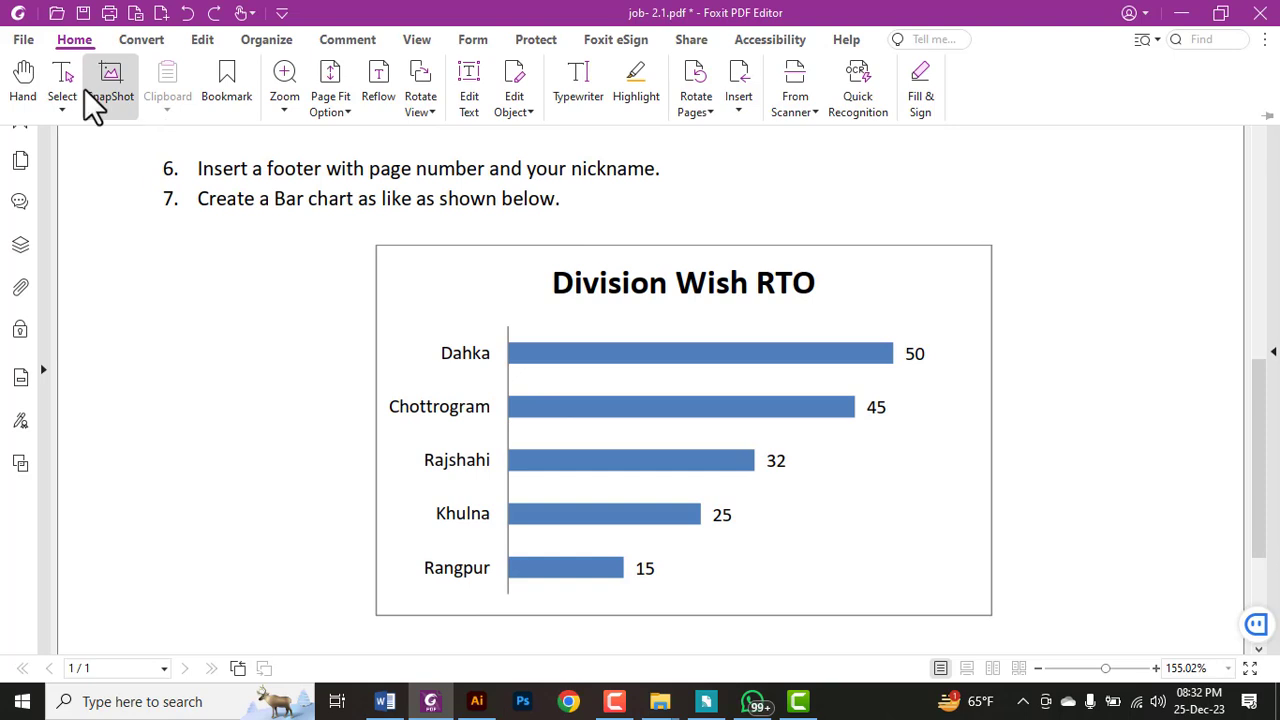
mouse_move(552, 283)
mouse_down()
mouse_move(788, 286)
mouse_move(808, 298)
mouse_up()
key(ctrl+c)
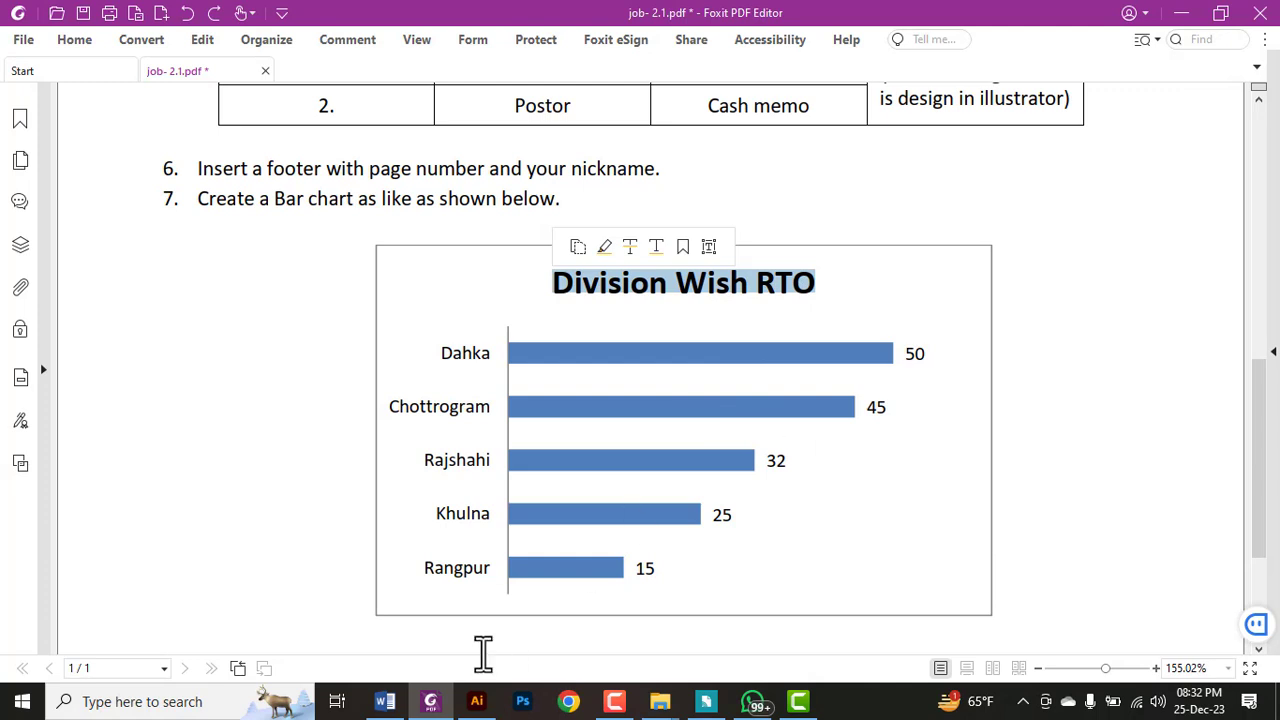
key(alt+Tab)
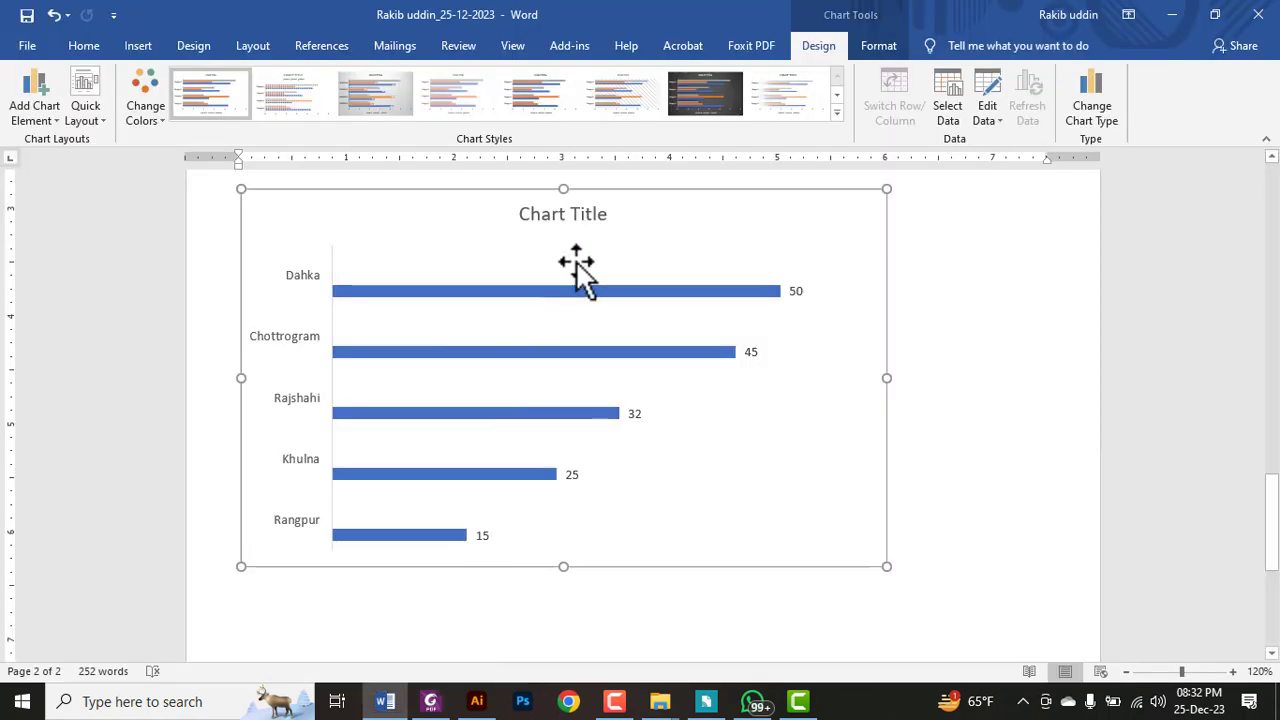
Step: Replace the placeholder chart title with the pasted 'Division Wish RTO'
double_click(558, 216)
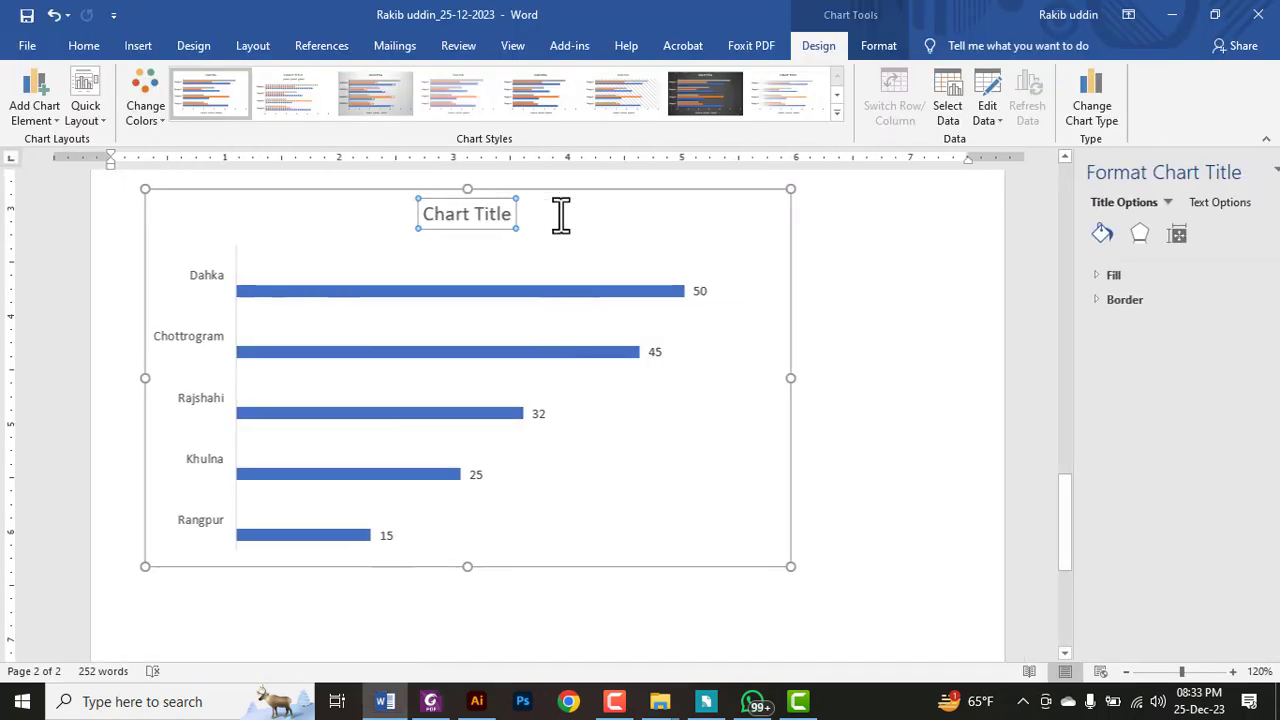
double_click(443, 213)
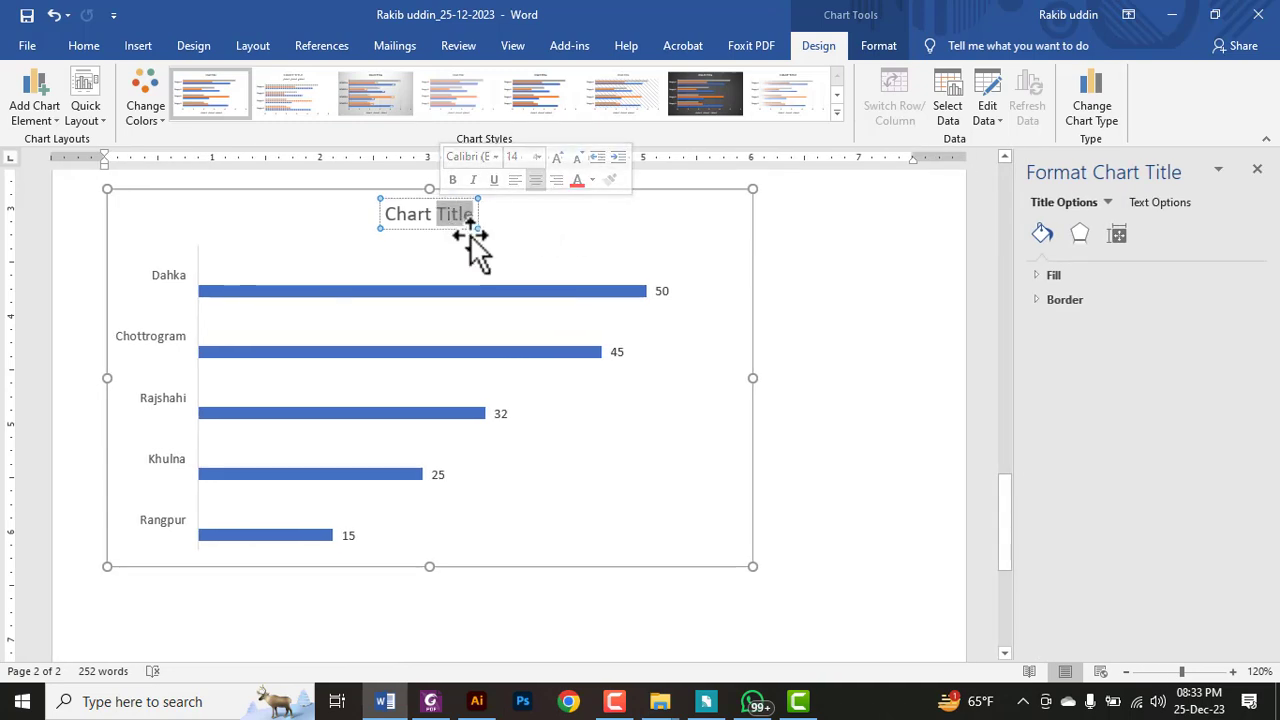
key(ctrl+a)
key(ctrl+v)
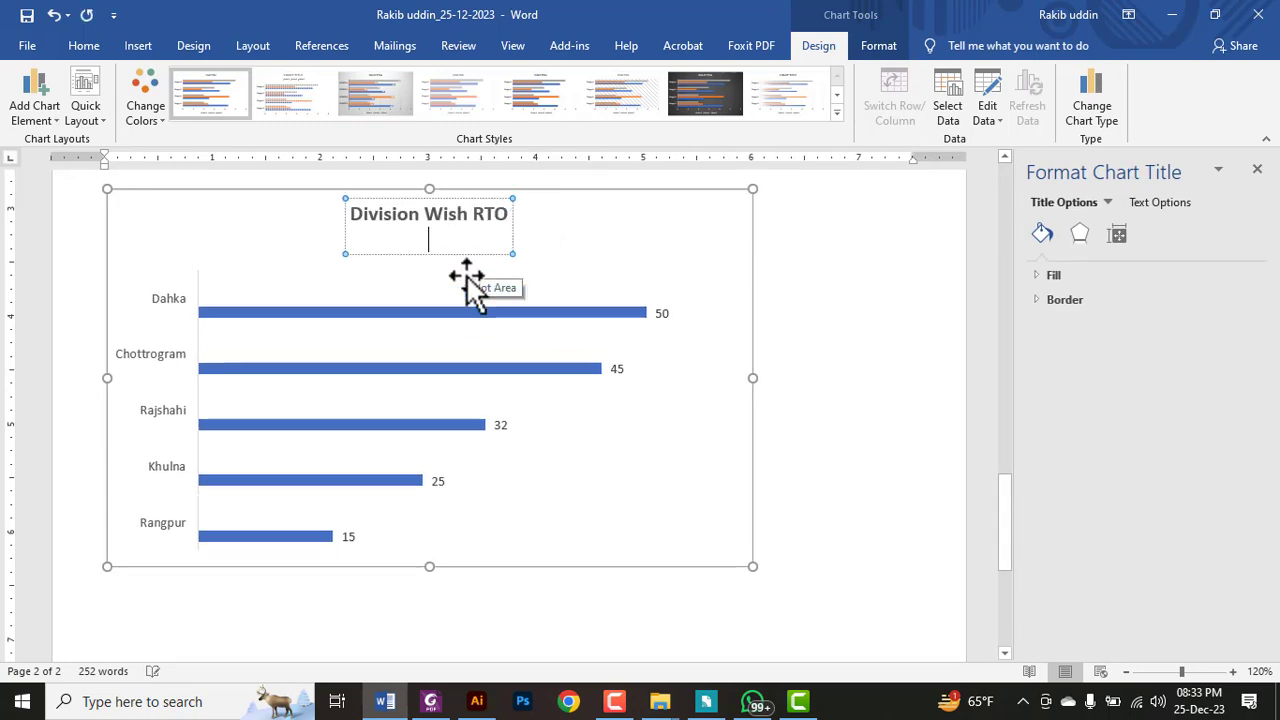
click(894, 300)
Step: Centre the bar chart on the page
ctrl+scroll(694, 466, down, 2)
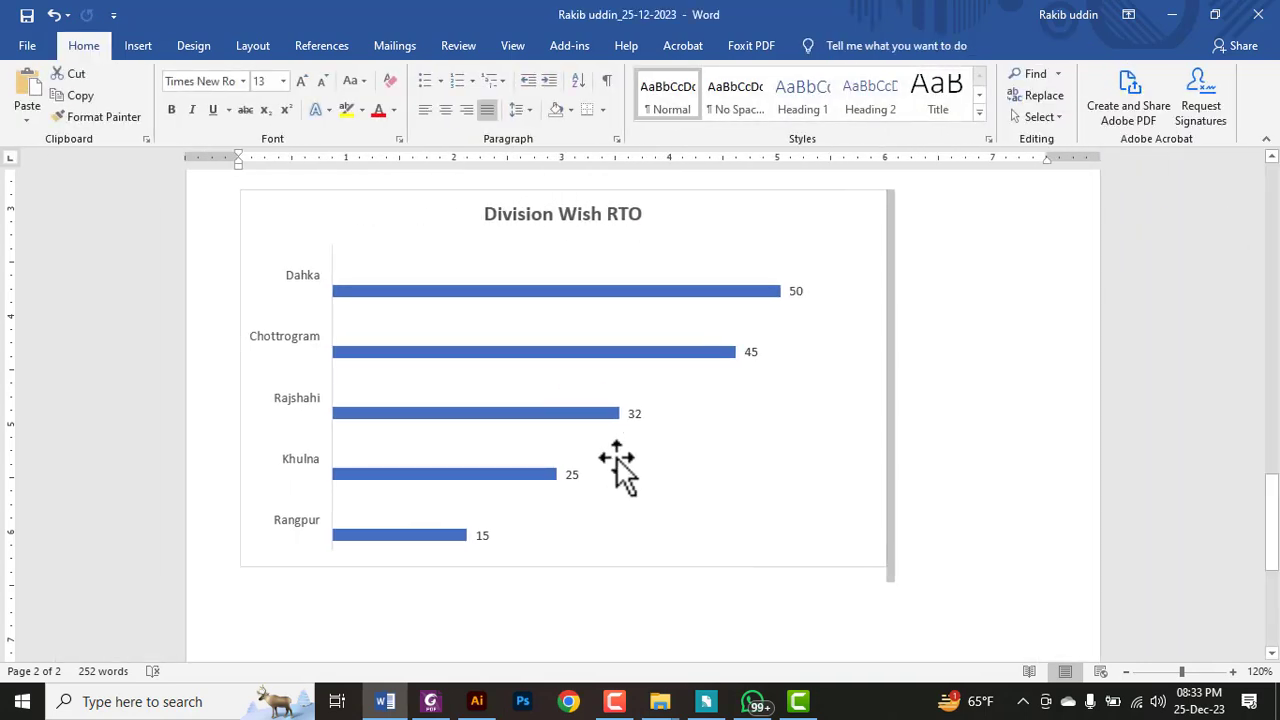
scroll(616, 460, up, 3)
scroll(874, 437, down, 2)
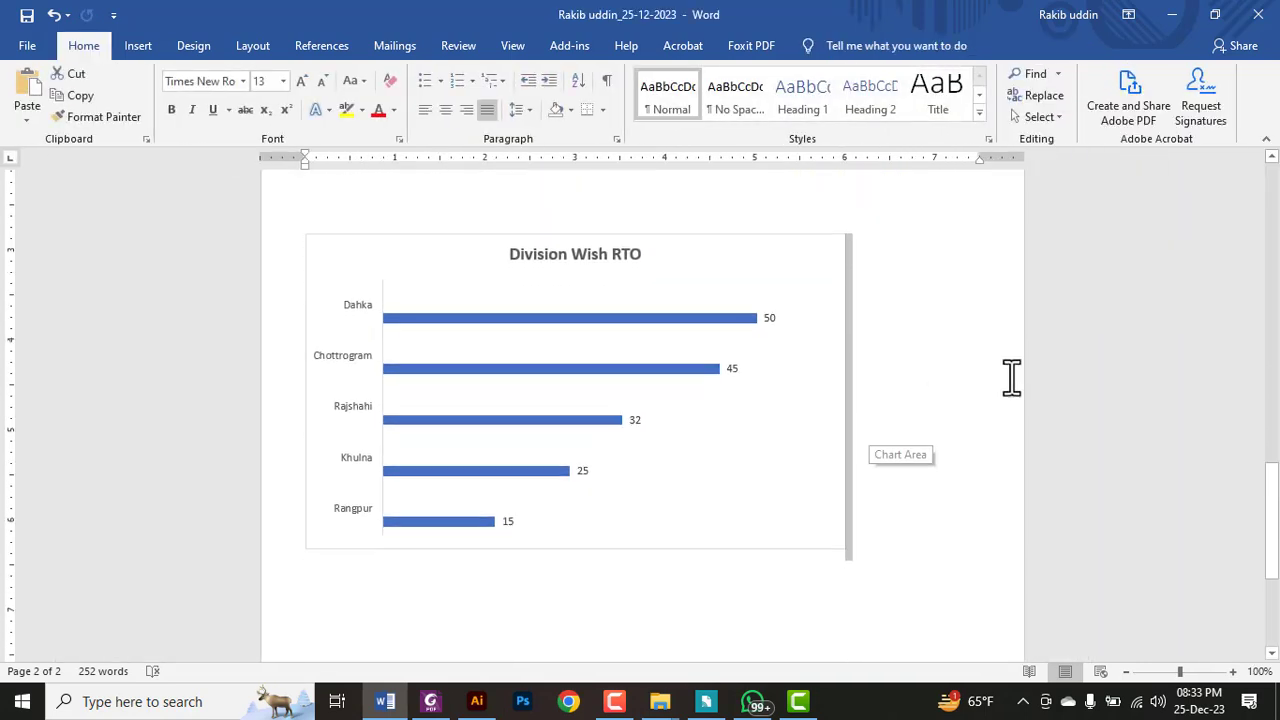
click(583, 290)
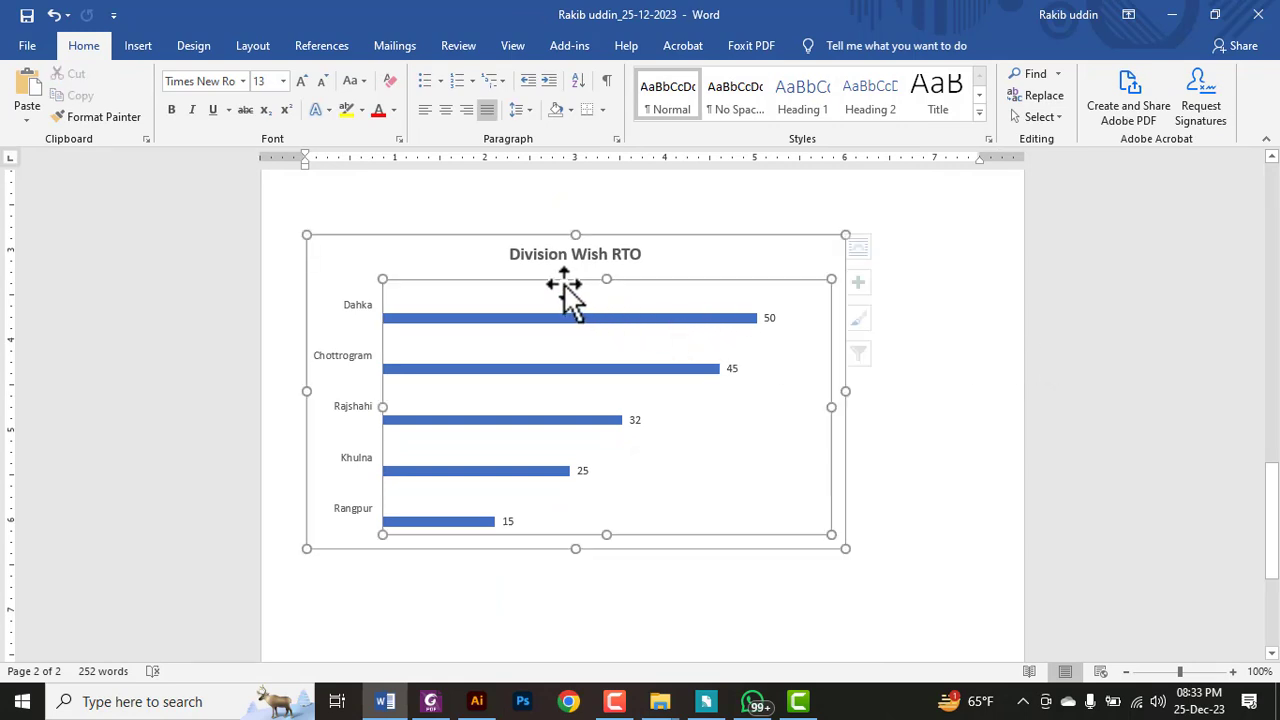
click(445, 112)
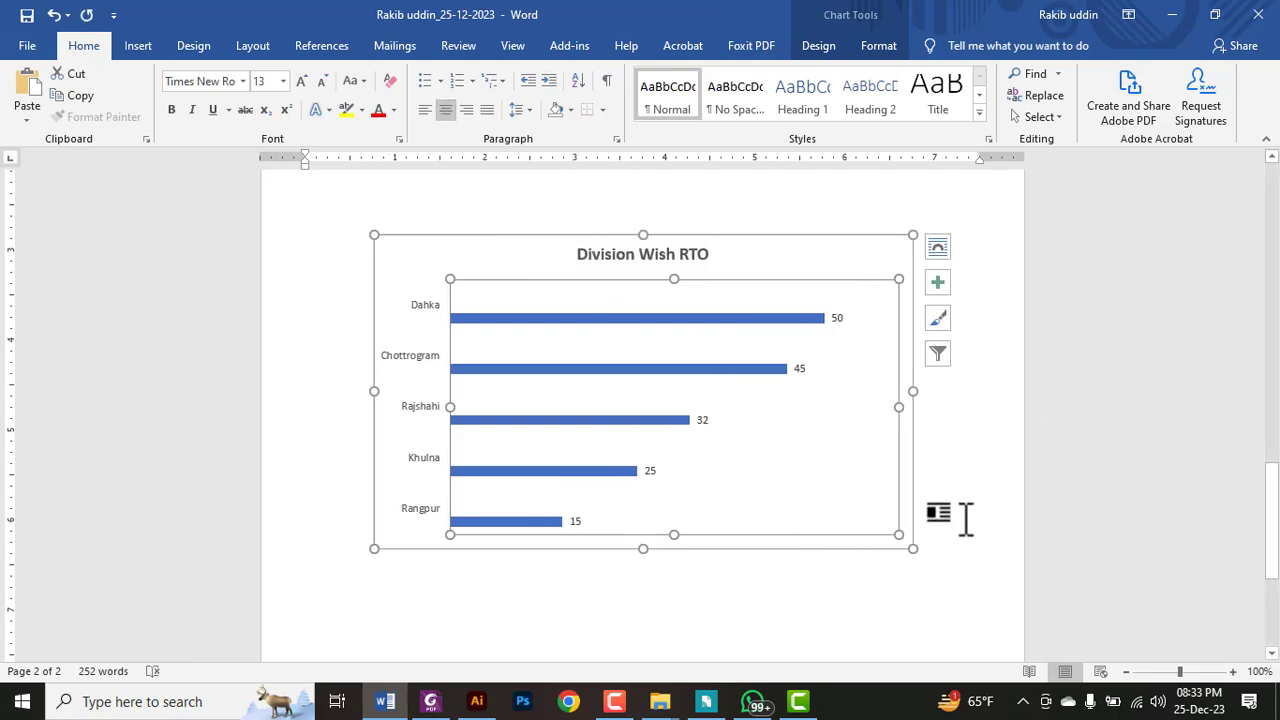
Step: Deselect the chart and scroll through both pages of the finished cover letter
scroll(965, 517, down, 1)
click(903, 523)
scroll(737, 634, up, 8)
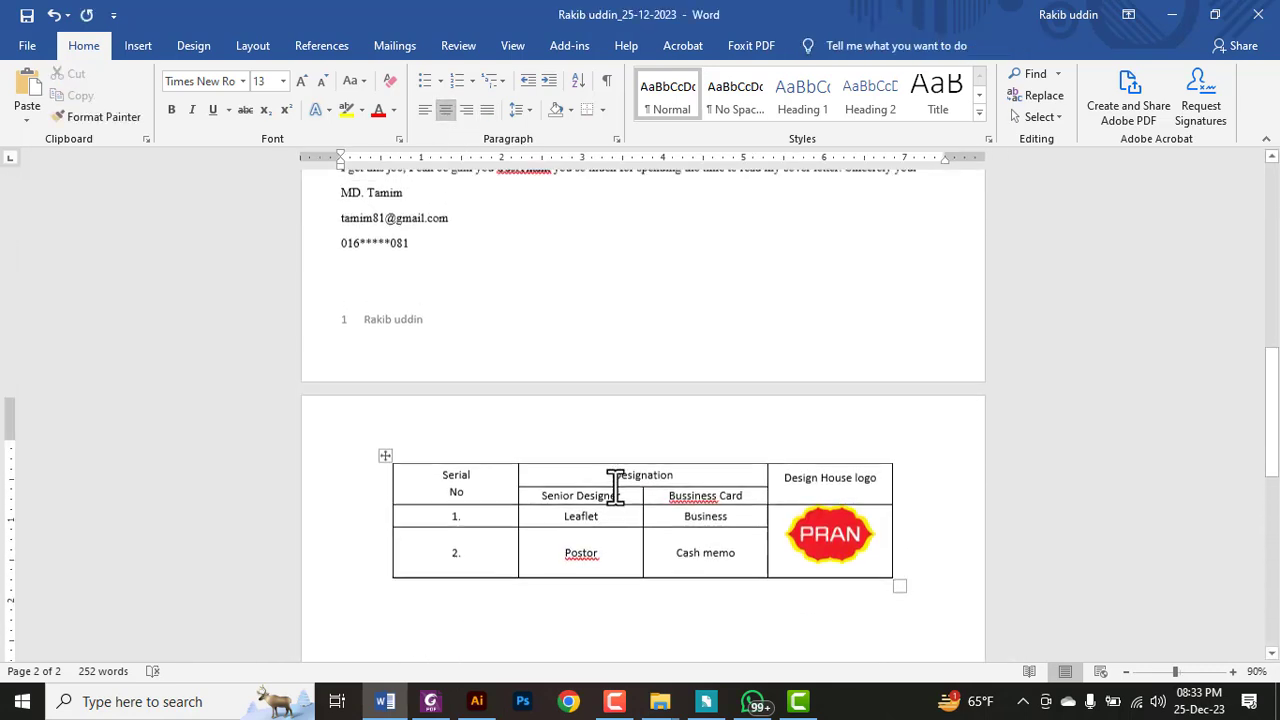
scroll(615, 487, up, 9)
scroll(606, 485, up, 4)
scroll(597, 485, down, 3)
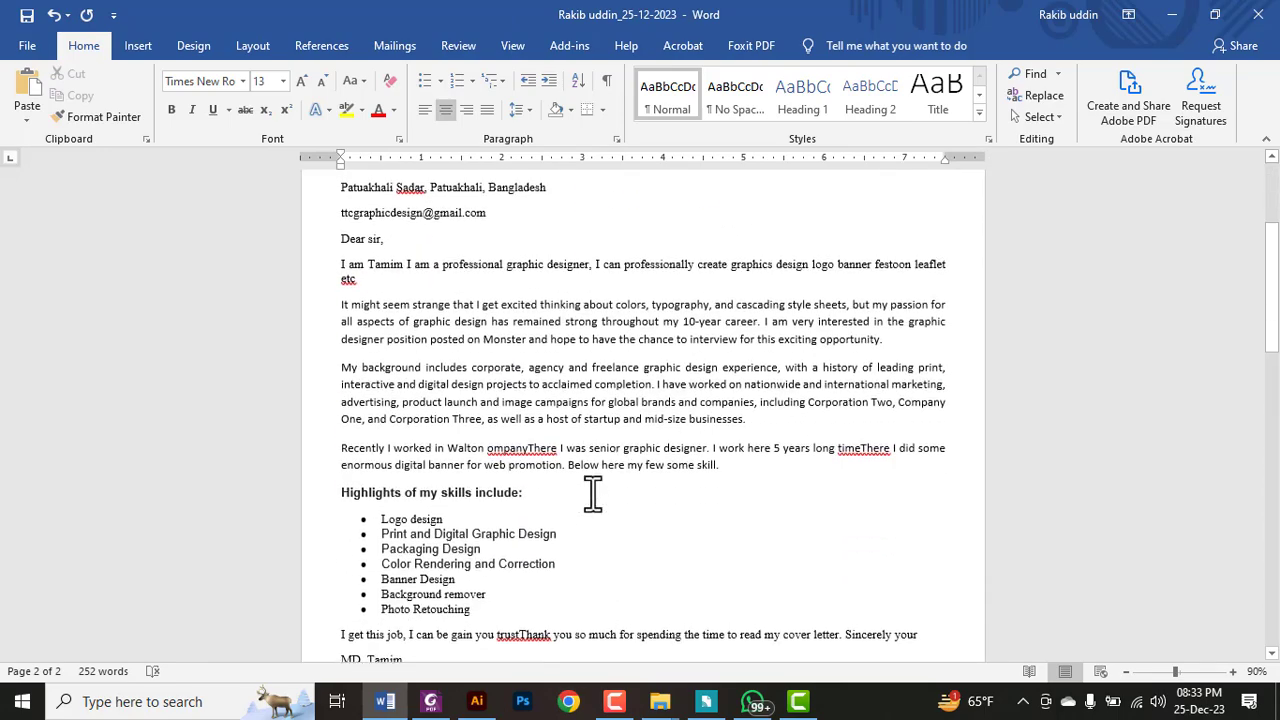
scroll(595, 487, down, 5)
scroll(590, 490, down, 3)
scroll(587, 493, down, 3)
scroll(587, 493, up, 1)
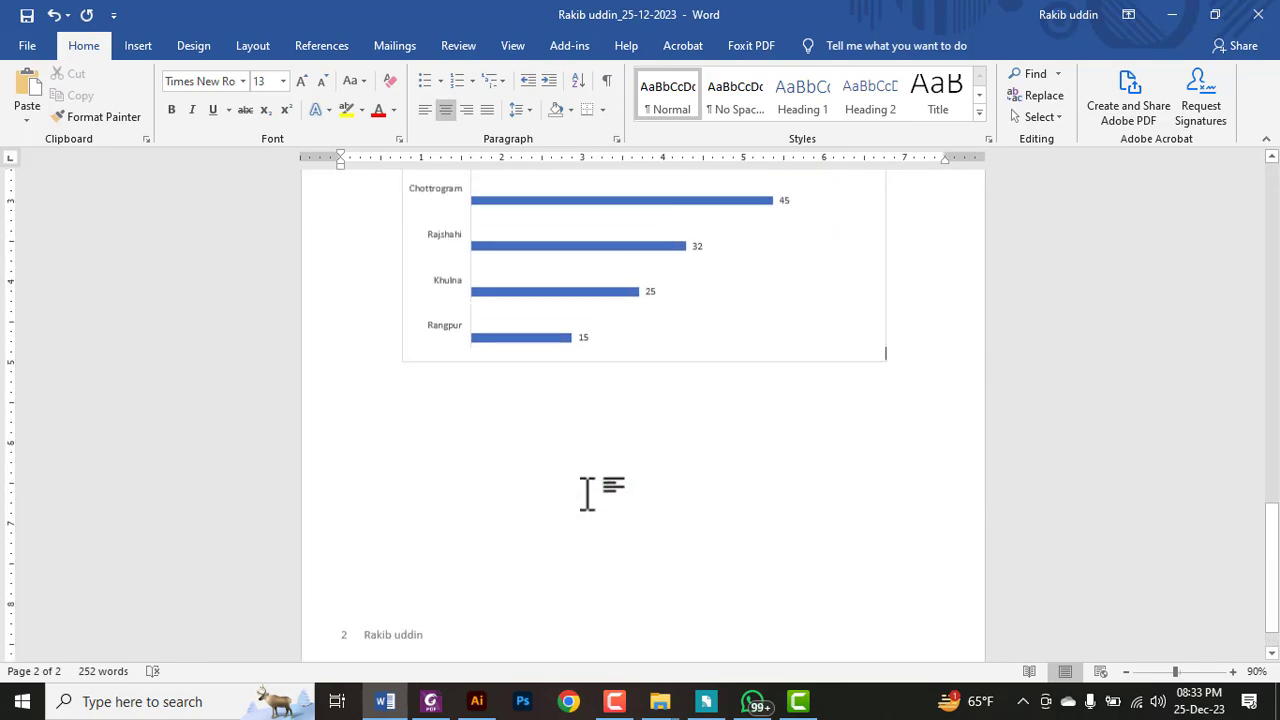
scroll(586, 491, up, 3)
scroll(588, 491, up, 5)
scroll(591, 491, up, 4)
scroll(594, 482, up, 1)
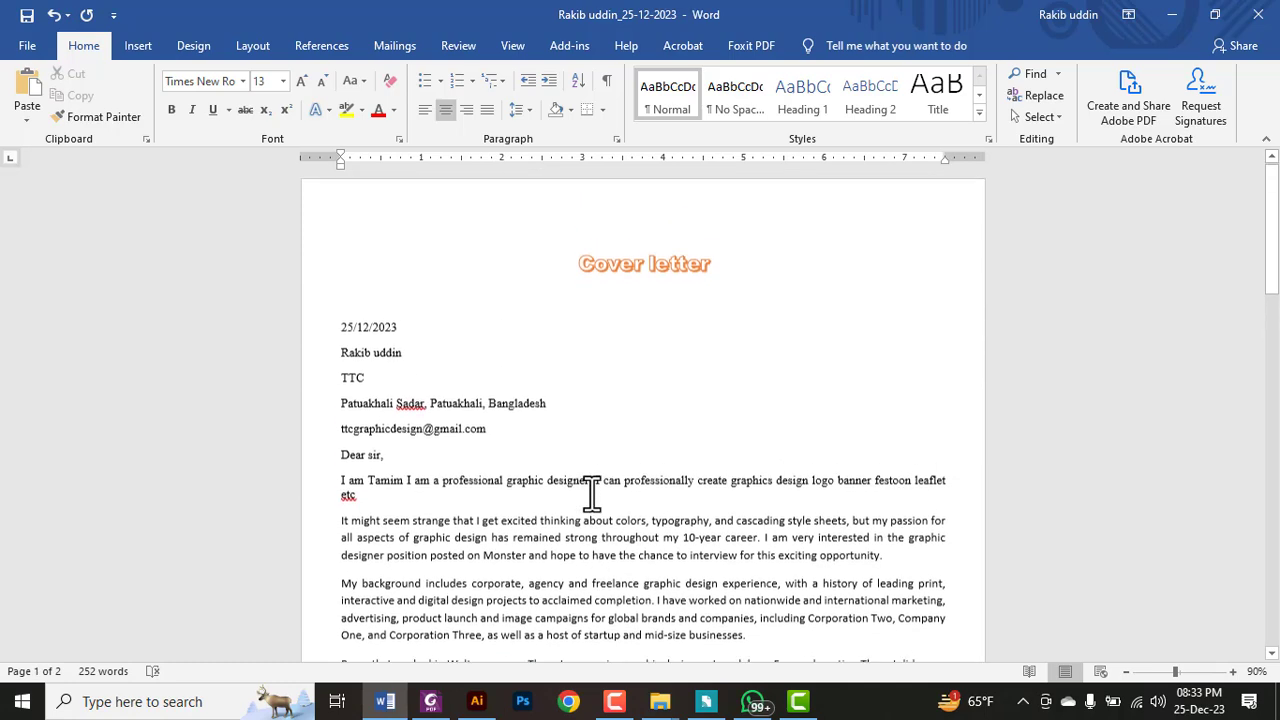
scroll(610, 530, down, 5)
scroll(617, 560, down, 4)
scroll(620, 575, down, 3)
scroll(623, 585, down, 3)
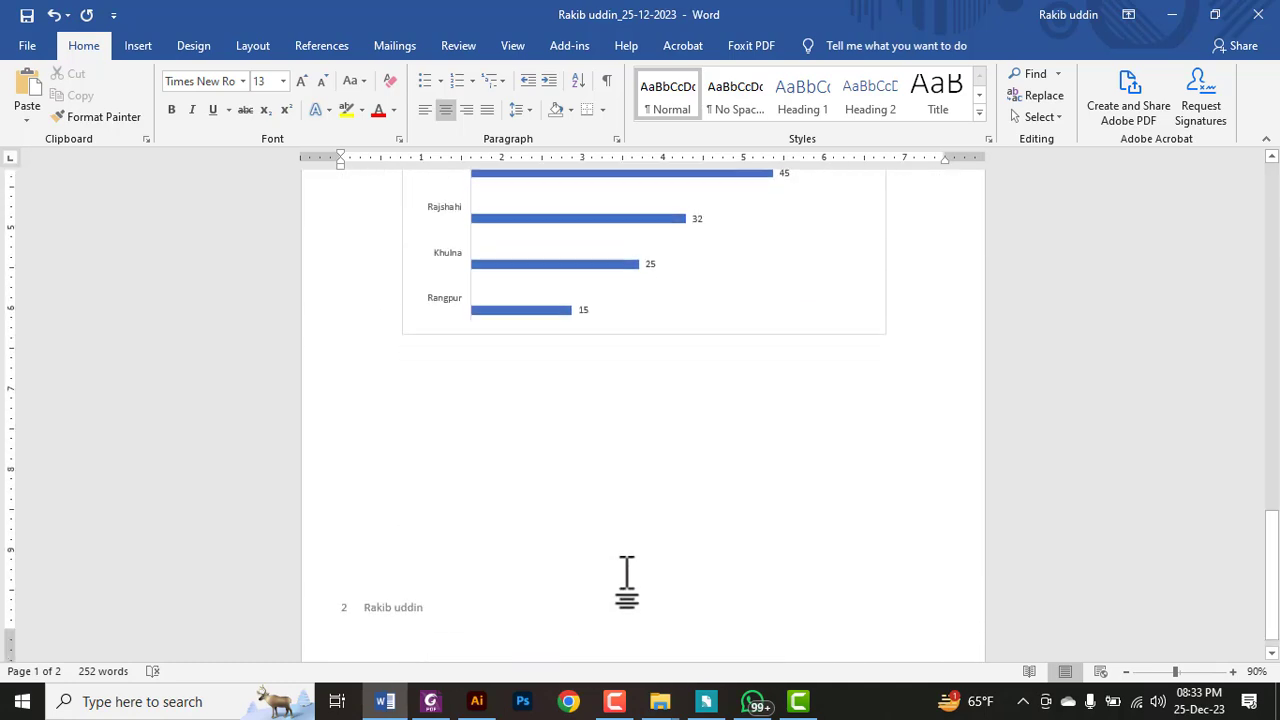
ctrl+scroll(626, 580, down, 4)
ctrl+scroll(626, 480, down, 1)
ctrl+scroll(794, 471, up, 1)
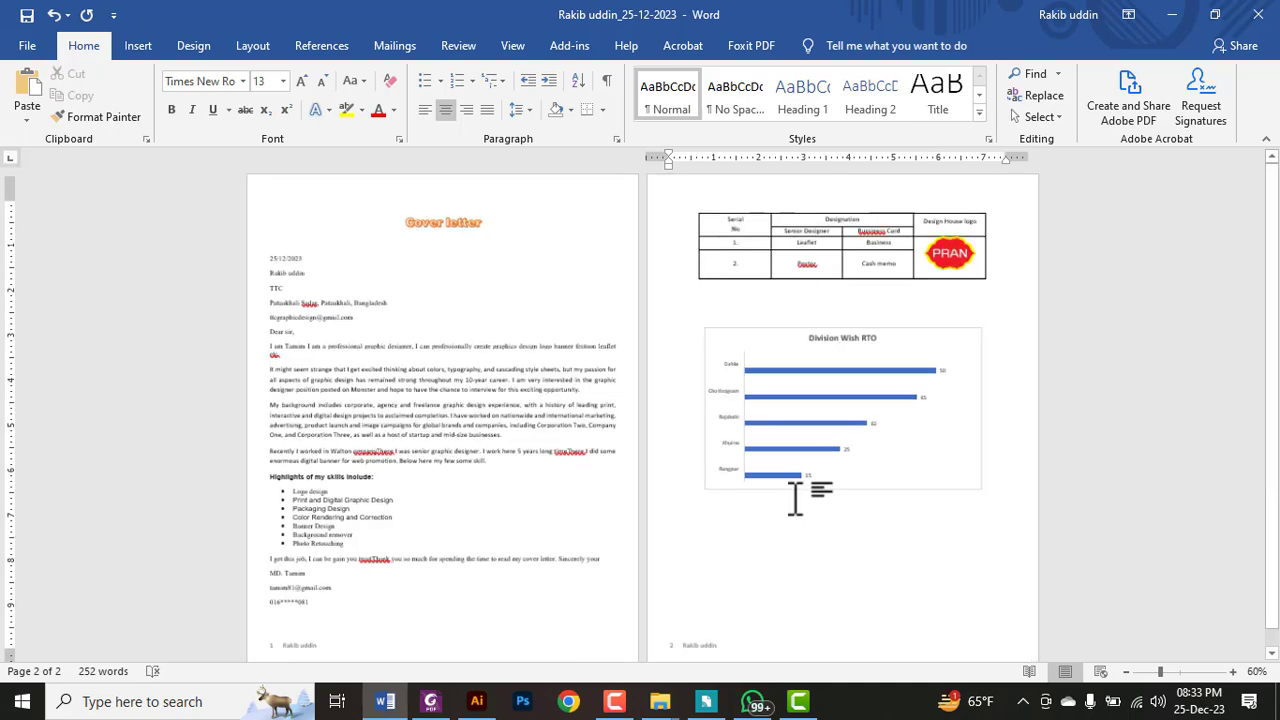
ctrl+scroll(794, 491, up, 2)
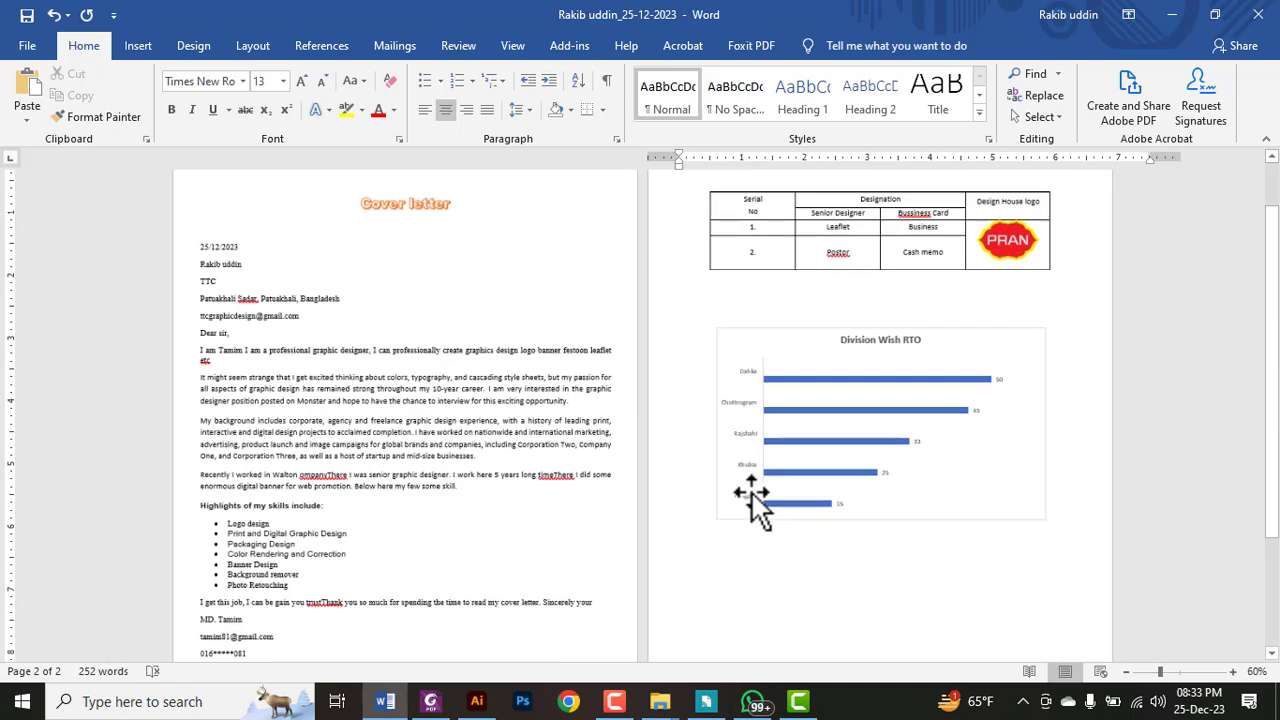
ctrl+scroll(751, 492, down, 2)
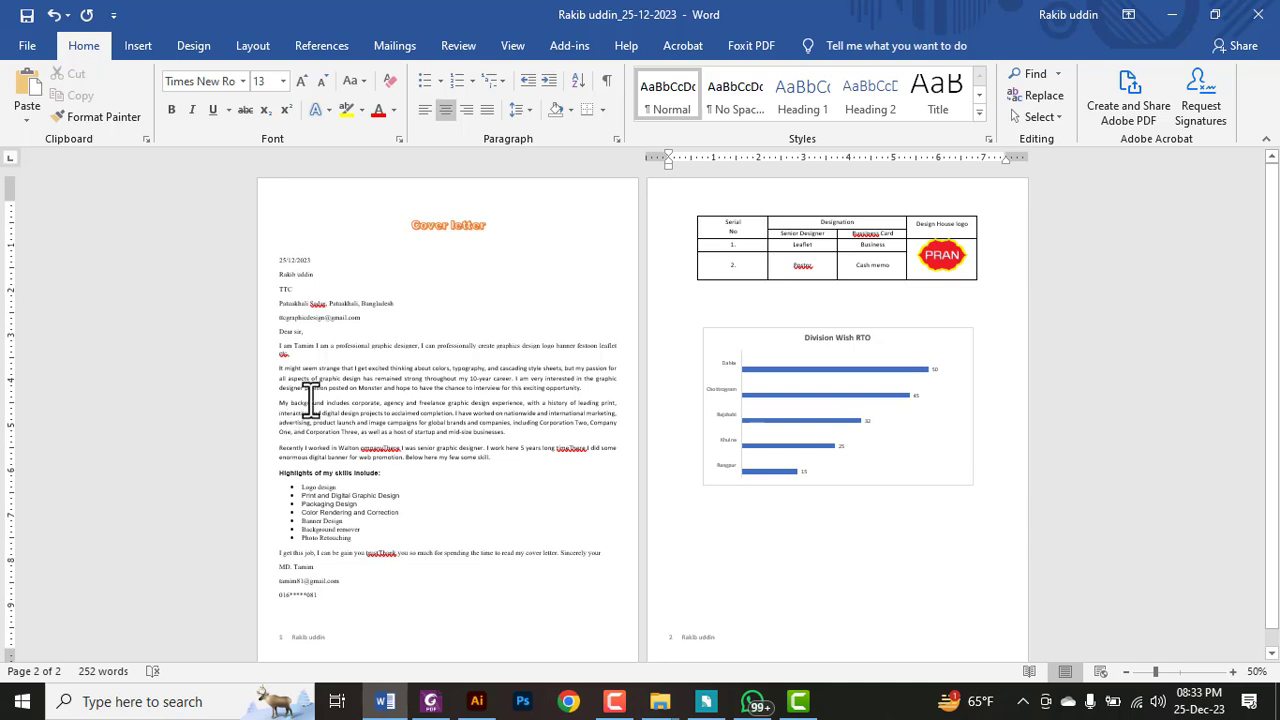